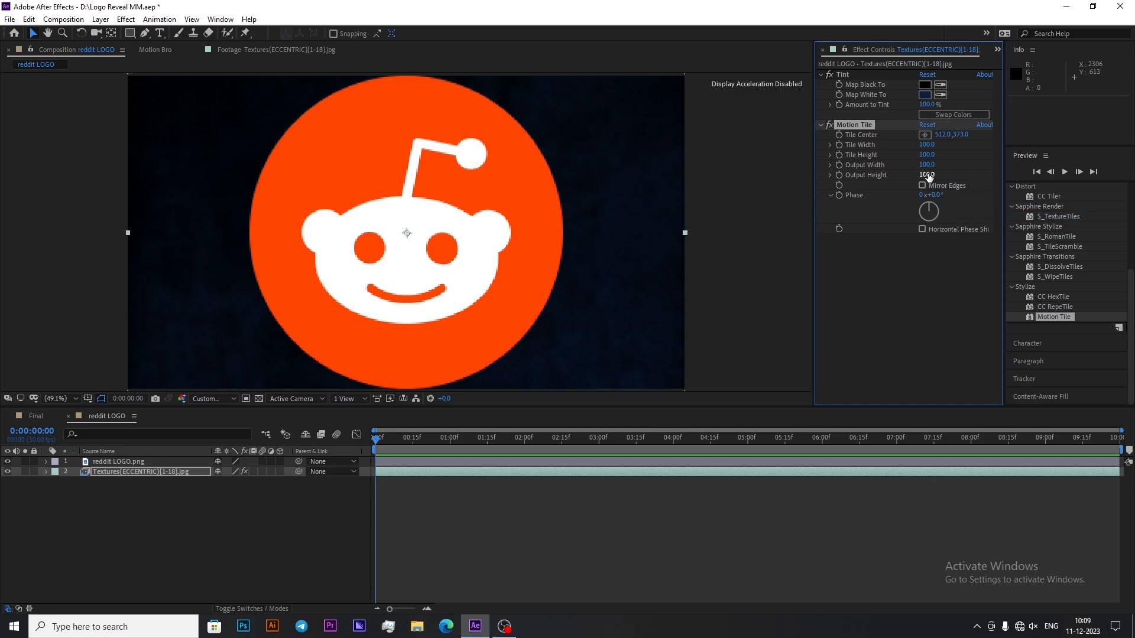
Step: Set the texture layer's Motion Tile output width and height to 700 and enable Mirror Edges
type("0")
key("Return")
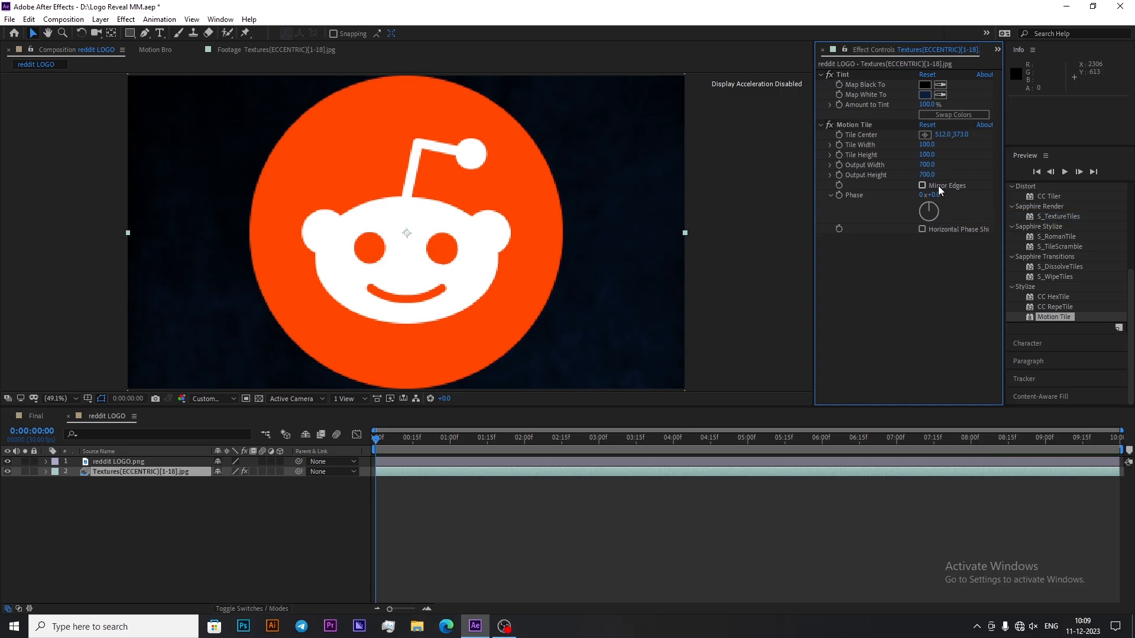
left_click(941, 187)
left_click(486, 507)
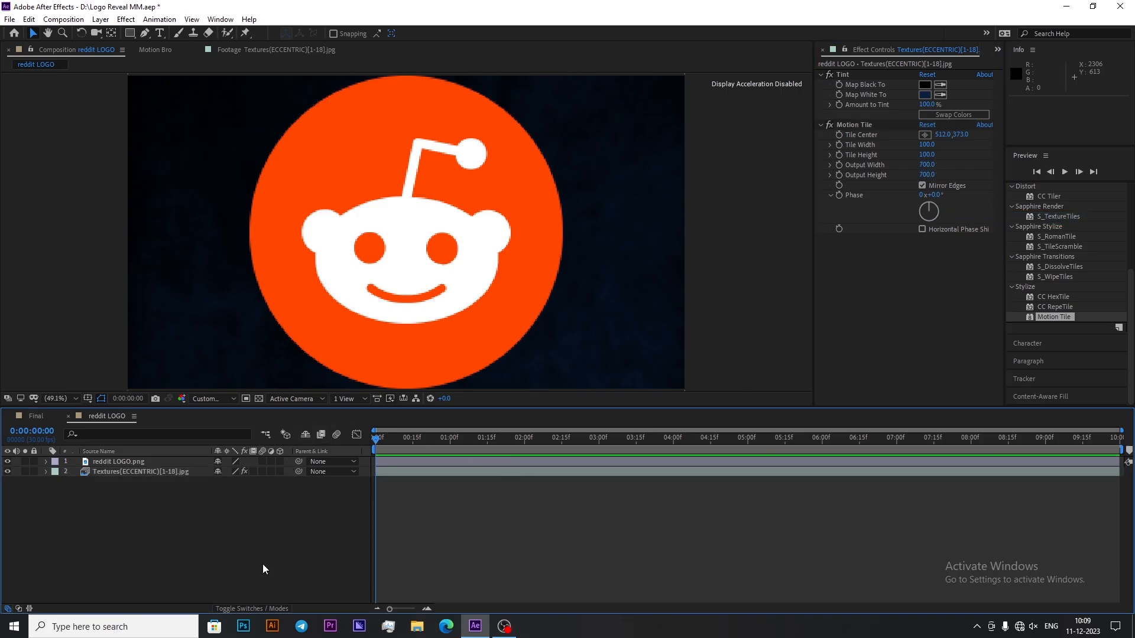
Step: Add a new camera with the default settings to the reddit LOGO composition
right_click(264, 502)
mouse_move(292, 394)
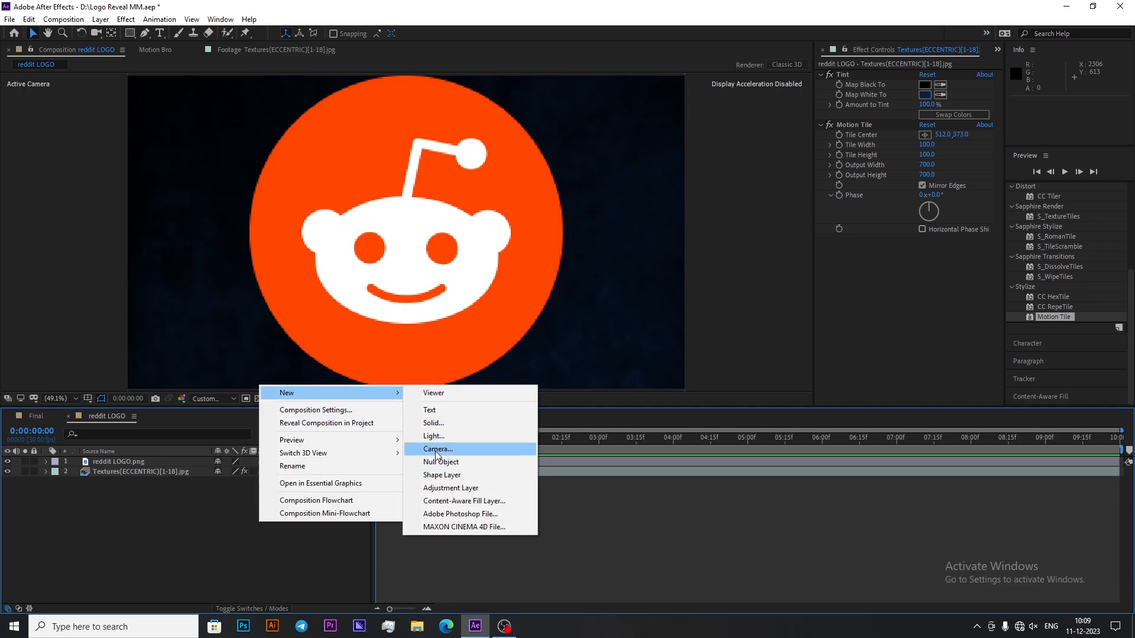
left_click(437, 449)
key("Return")
Step: Add a null object to the composition and parent the camera to it
right_click(189, 550)
mouse_move(215, 405)
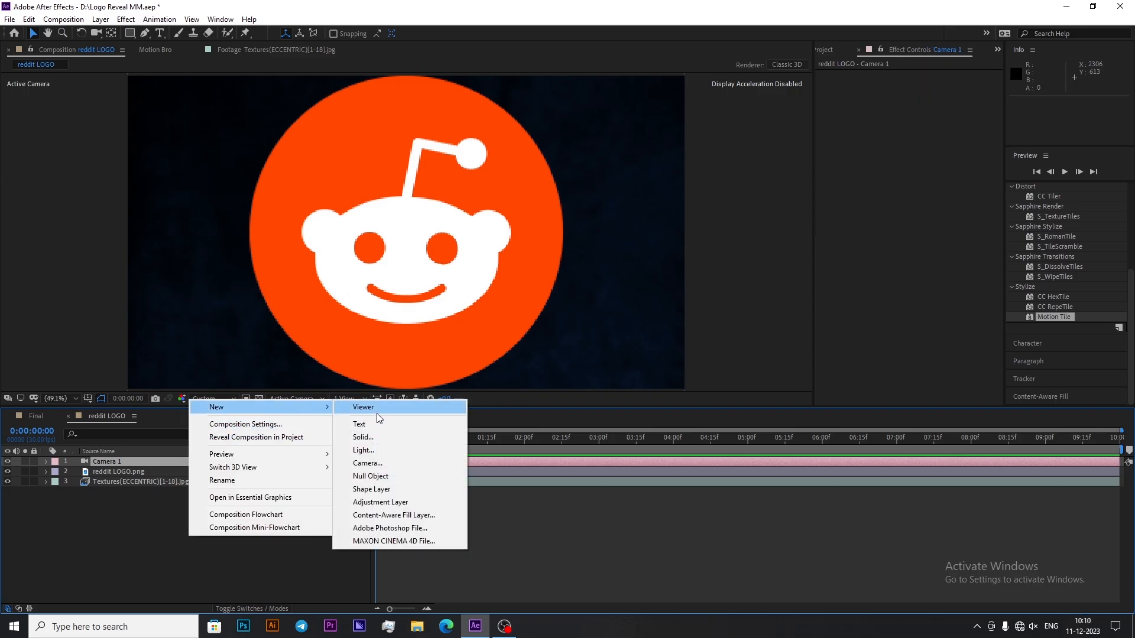
left_click(367, 477)
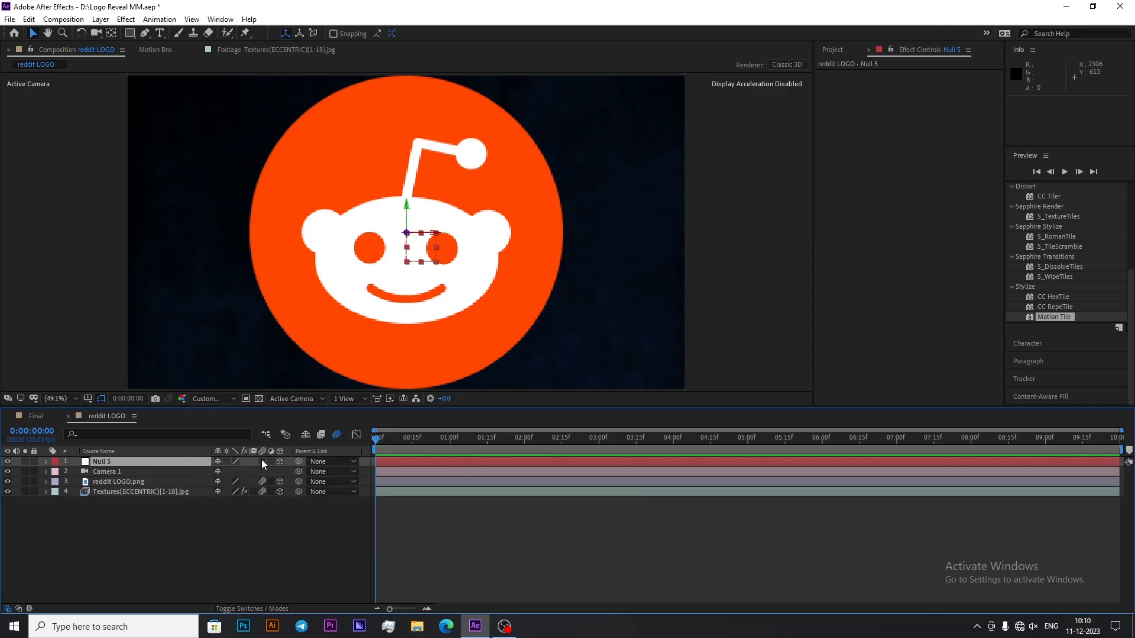
left_click_drag(299, 472, 197, 463)
left_click(219, 524)
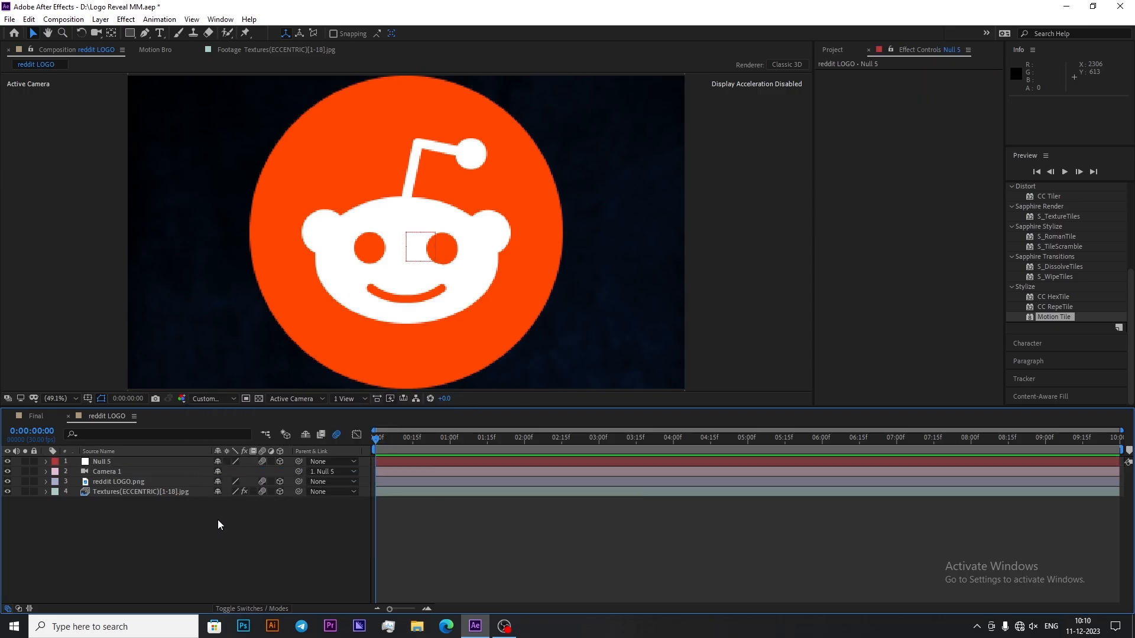
Step: Set the null object's Orientation to 32°, 26°, 23°
left_click(166, 471)
left_click(168, 463)
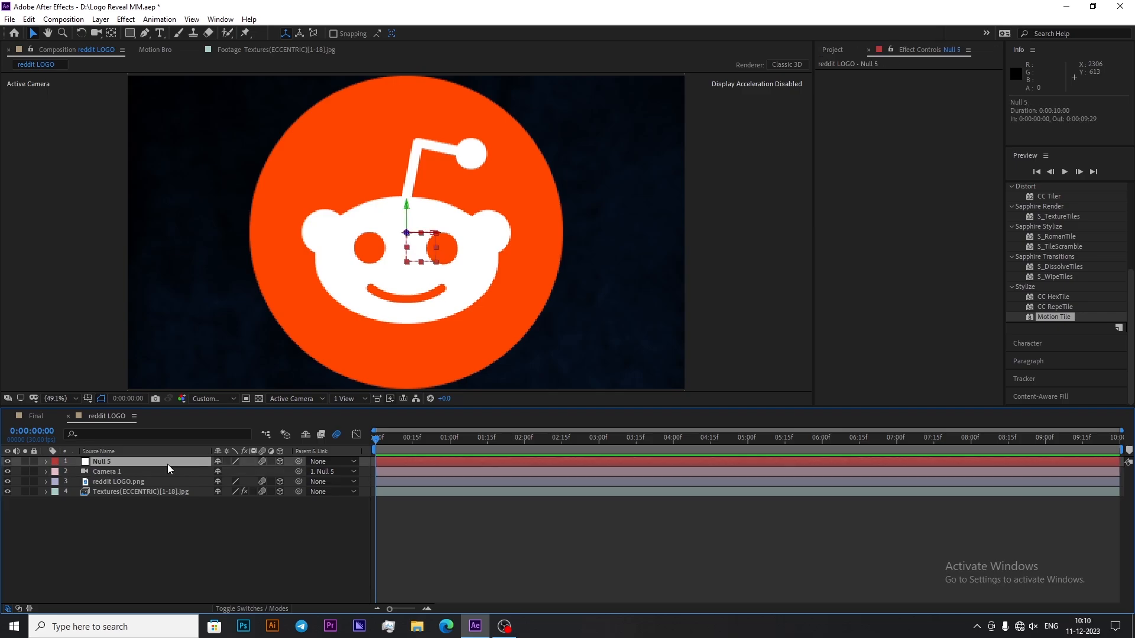
key("r")
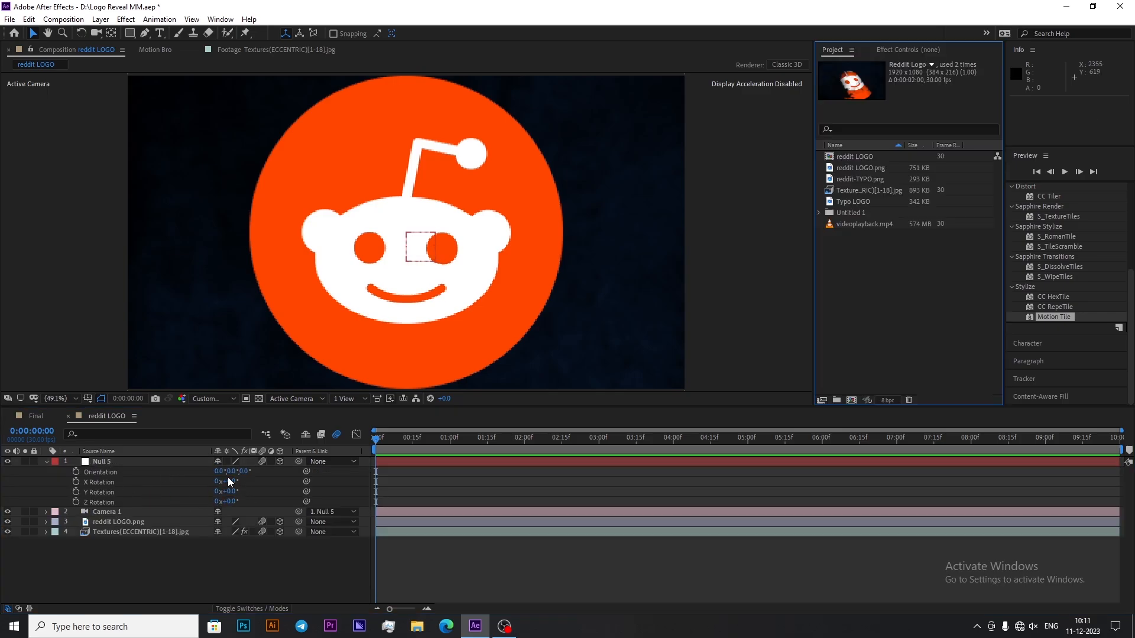
left_click(221, 471)
type("32")
key("Return")
left_click_drag(235, 472, 261, 483)
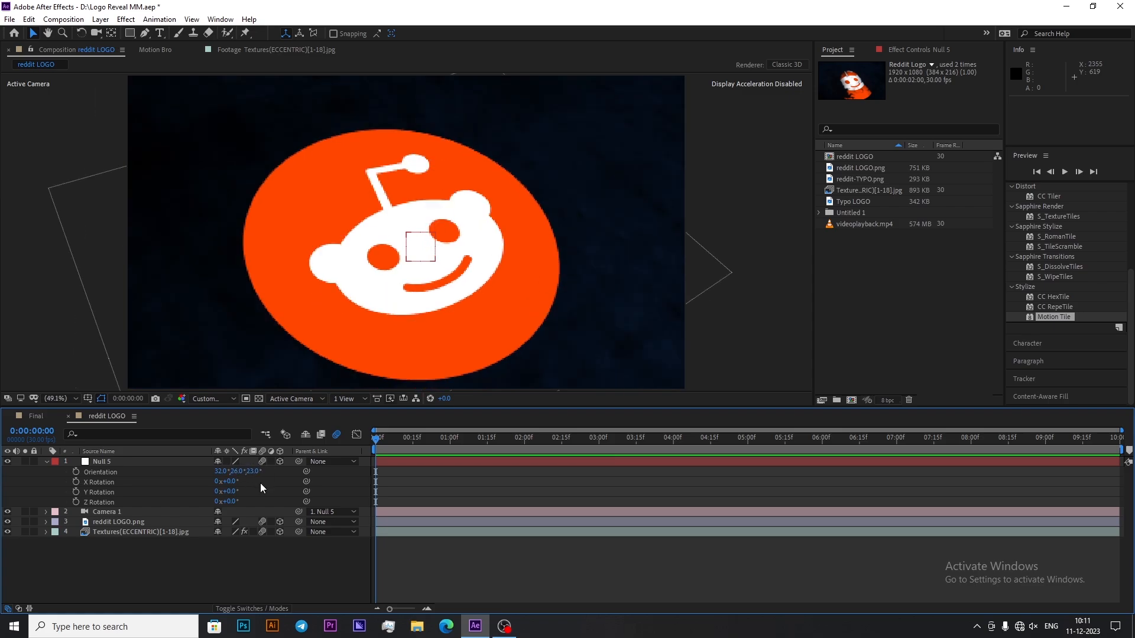
Step: Set the null's X Rotation to 6°, Y Rotation to 18° and Z Rotation to 5°
left_click(228, 482)
type("6")
key("Return")
left_click(236, 492)
type("18")
key("Return")
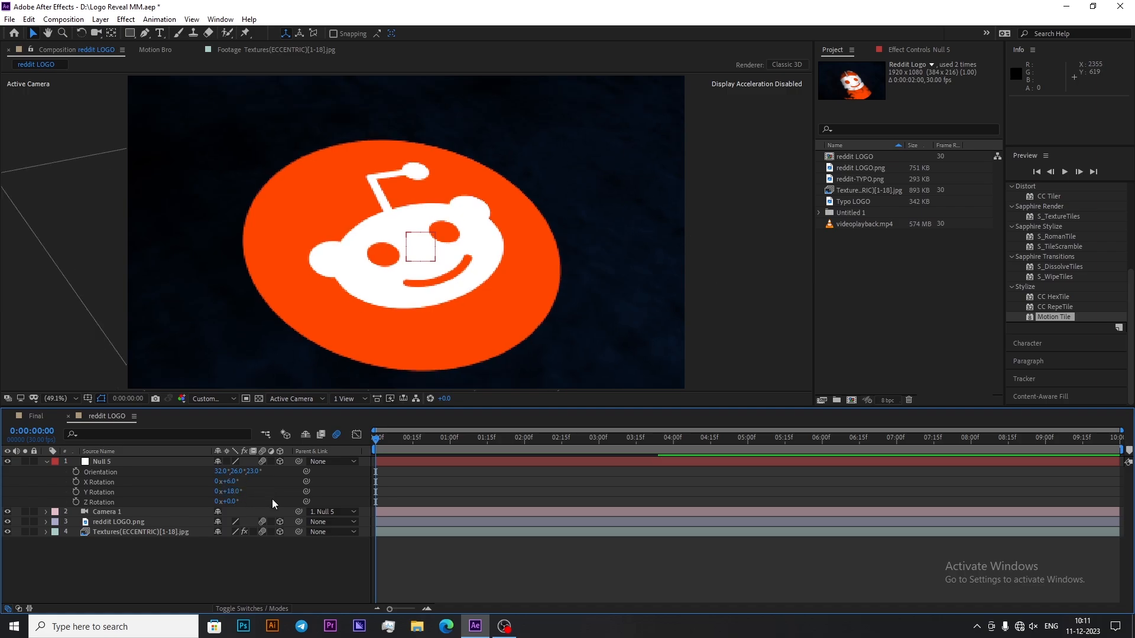
left_click(228, 502)
type("5")
key("Return")
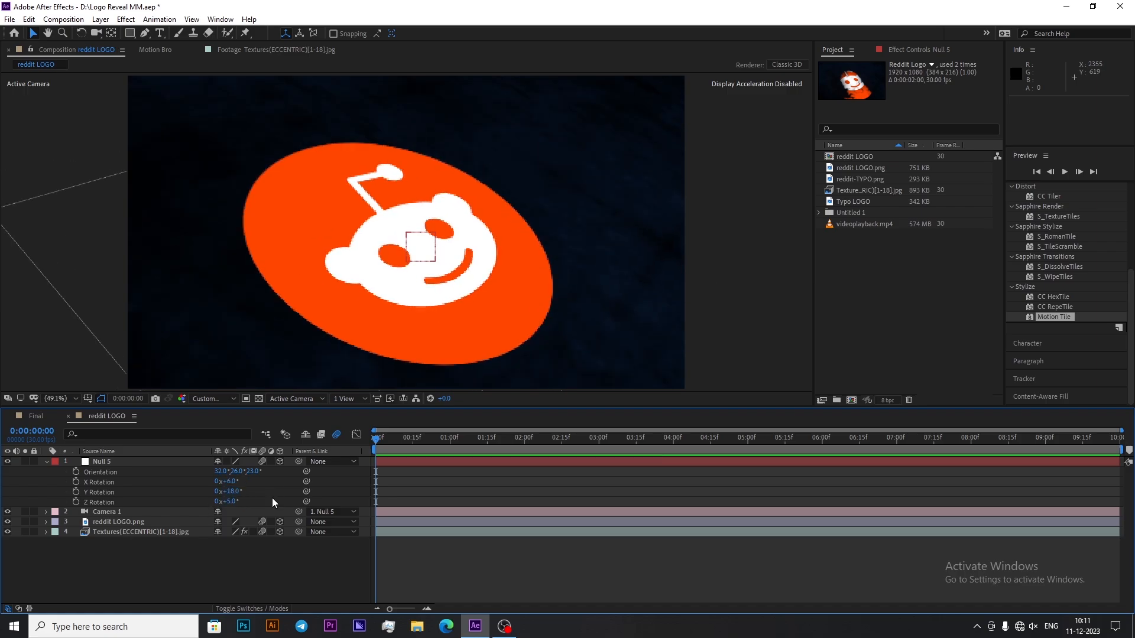
Step: Rotate the reddit LOGO.png layer slightly within its own plane
left_click(47, 522)
left_click(47, 523)
left_click(102, 523)
key("r")
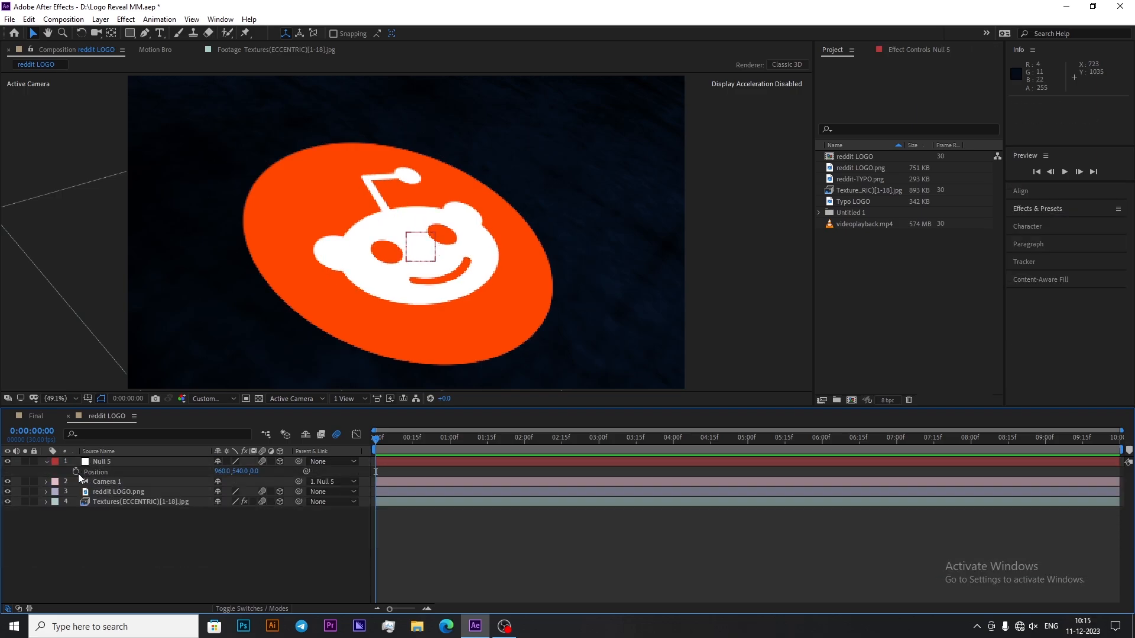
Step: Keyframe the null's Position at the first frame, reset the trial move and set the value to 942.6, 606.6, 76.1
left_click(76, 473)
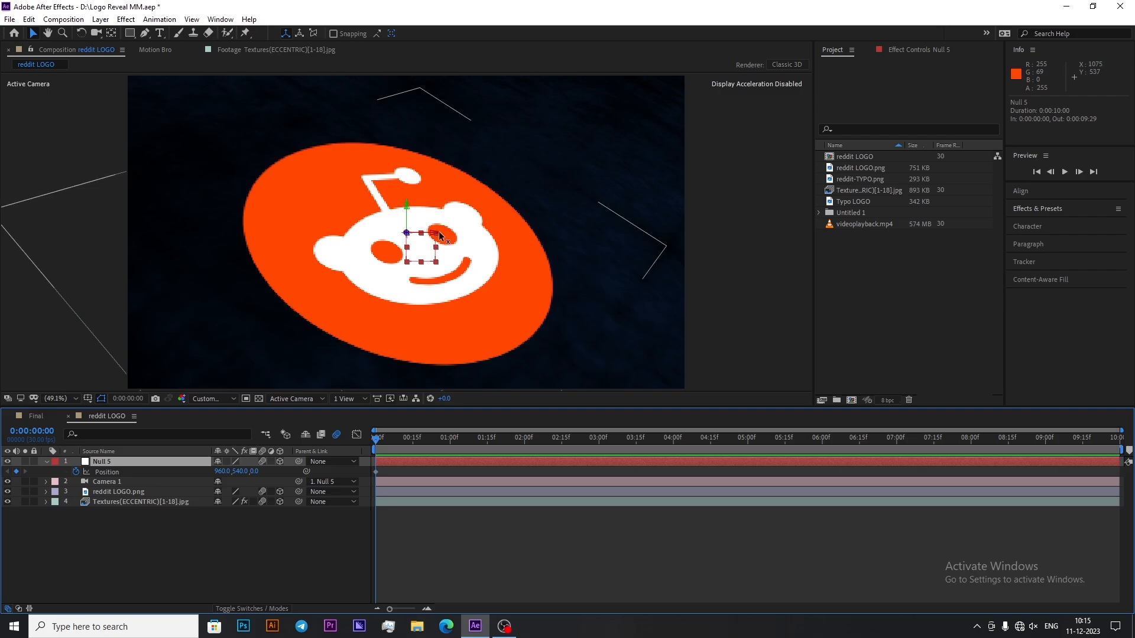
mouse_move(439, 235)
left_mouse_down()
mouse_move(405, 205)
mouse_move(416, 245)
mouse_move(420, 201)
mouse_move(424, 243)
mouse_move(440, 231)
left_mouse_up()
right_click(182, 472)
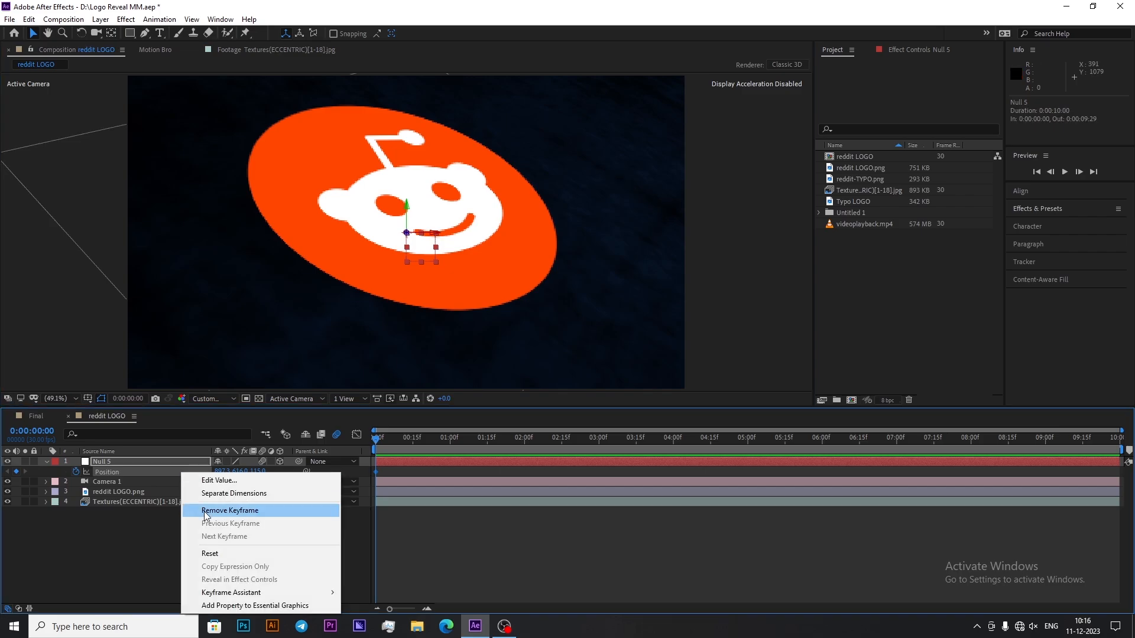
left_click(212, 553)
type("942.6")
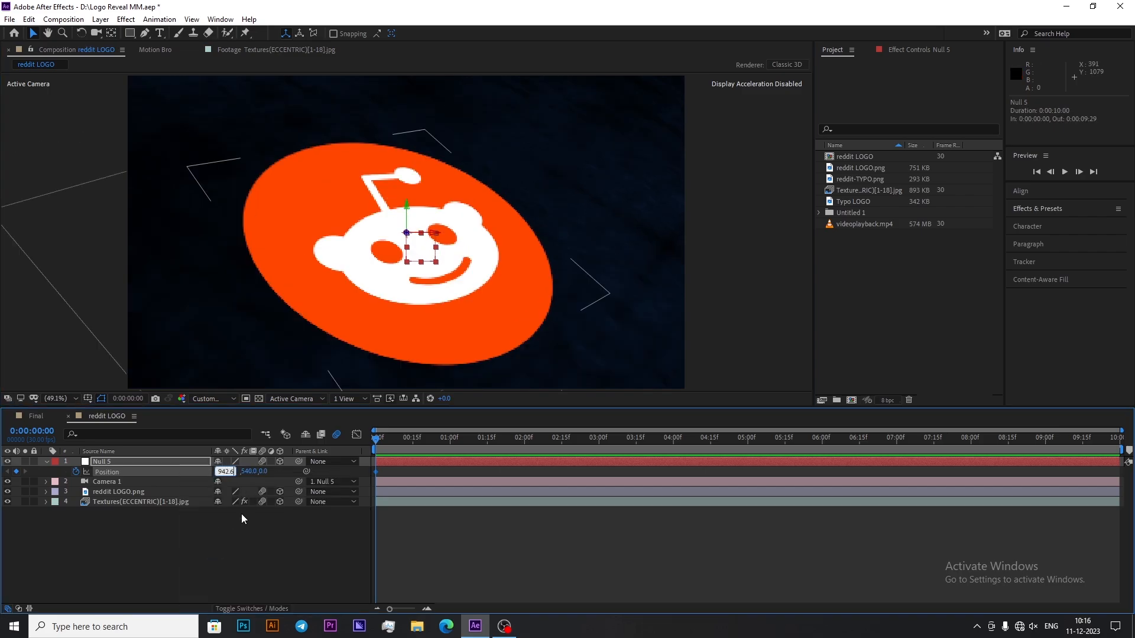
left_click(231, 518)
type("606.6")
key("Return")
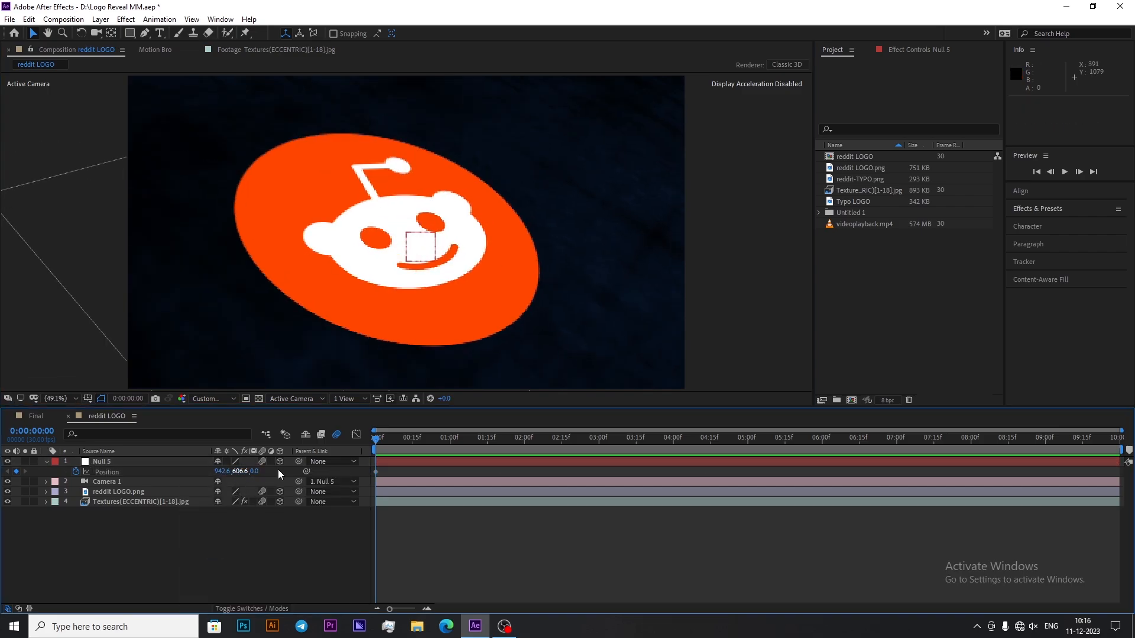
left_click(182, 464)
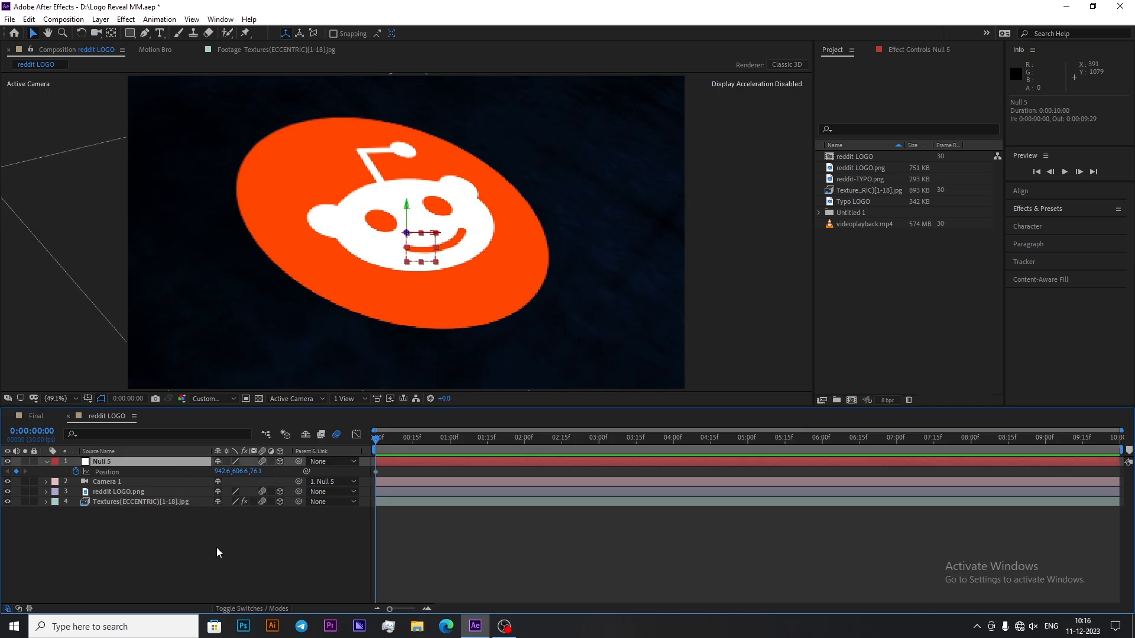
Step: Shorten the reddit LOGO composition's duration to 2 seconds
key("ctrl+k")
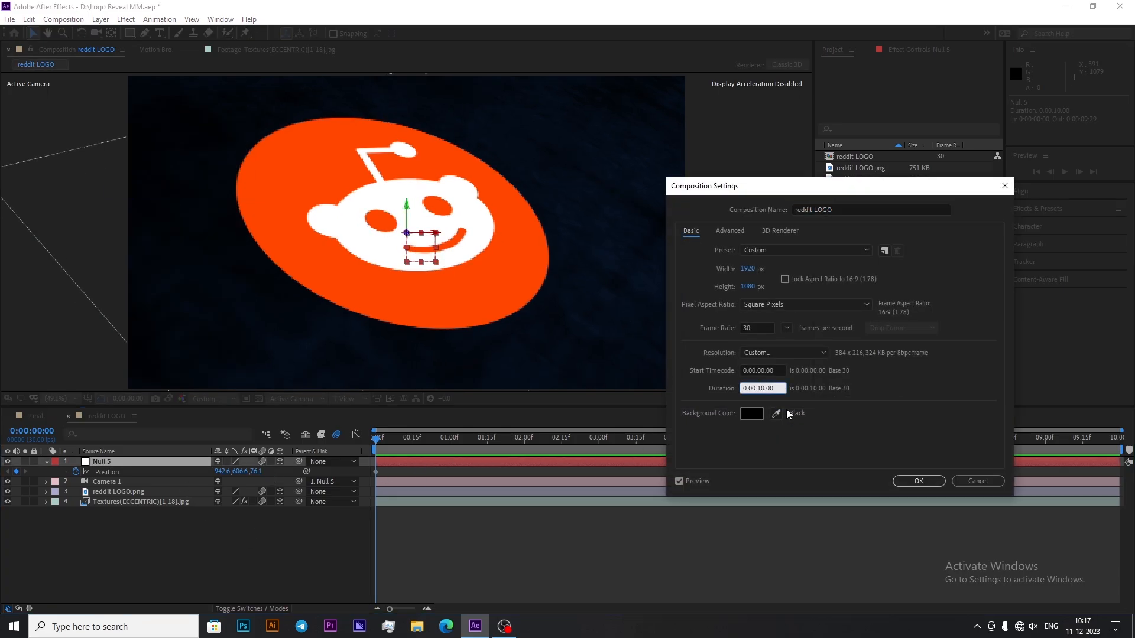
type("2")
left_click(910, 481)
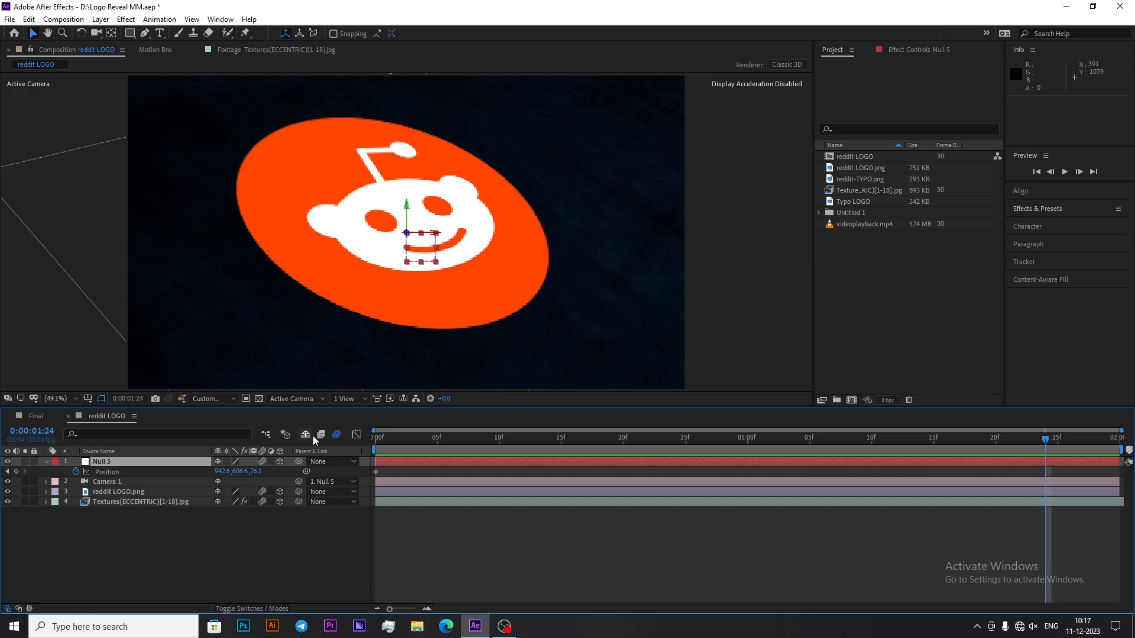
Step: At 0:00:01:24, set the null's Position to 1121.2, 648.3, 129.7 and apply Easy Ease to both Position keyframes
left_click(235, 514)
key("Return")
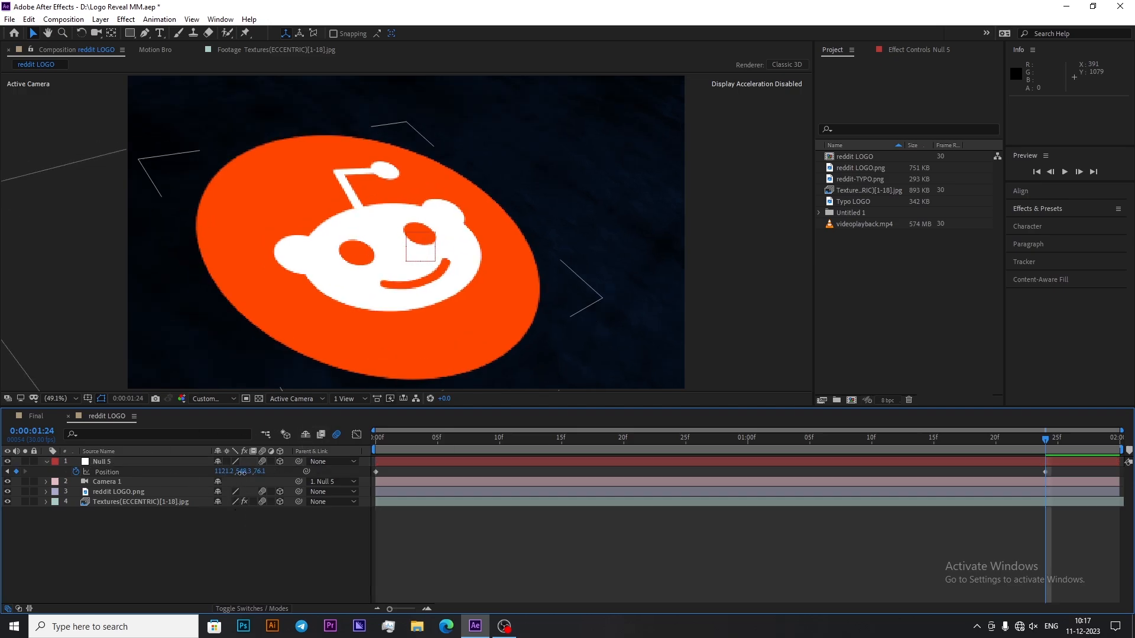
key("Return")
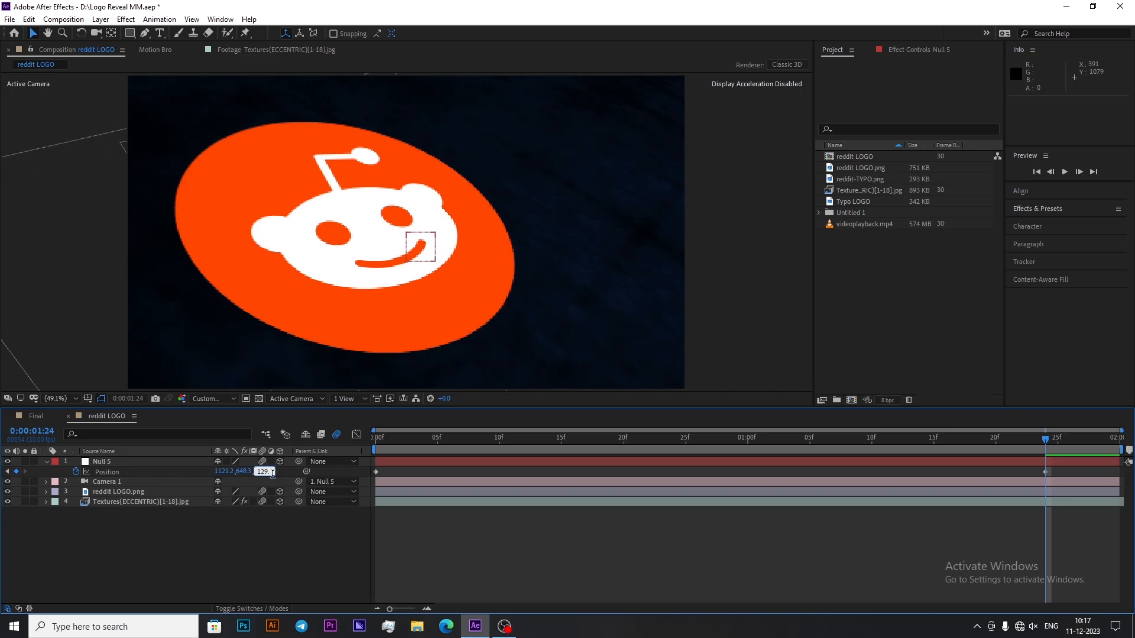
key("ctrl+z")
left_click(169, 471)
left_click(484, 510)
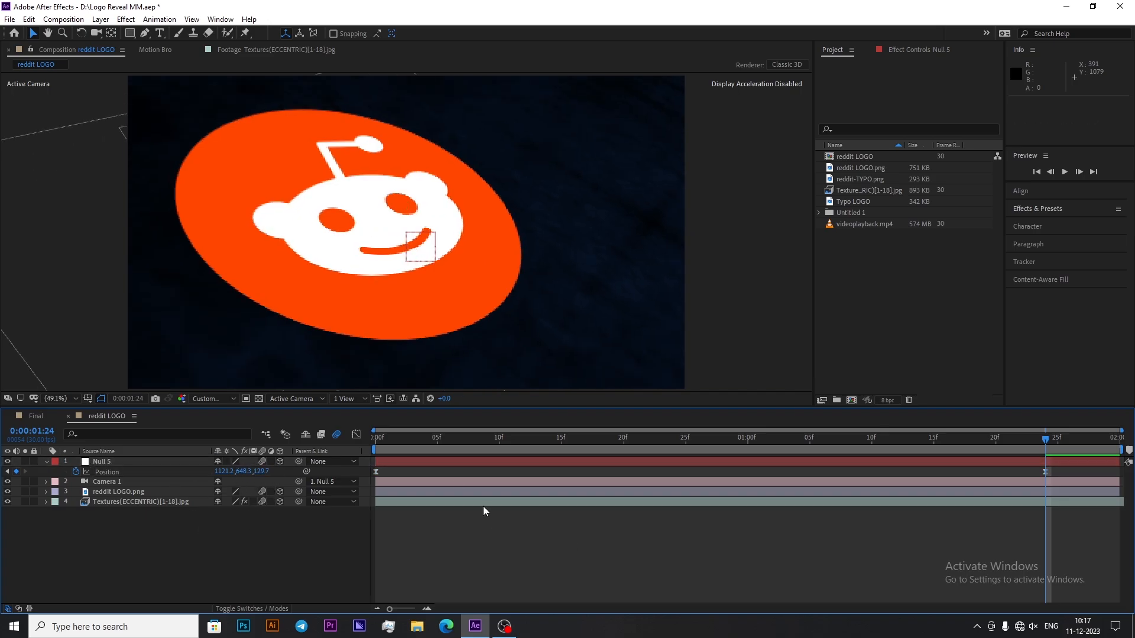
Step: Shift the null's first Position keyframe to before the composition start, keeping the null layer starting at frame 0
left_click(47, 462)
left_click_drag(376, 440, 532, 465)
left_click(407, 462)
key("p")
left_click(376, 472)
left_click_drag(511, 472, 469, 478)
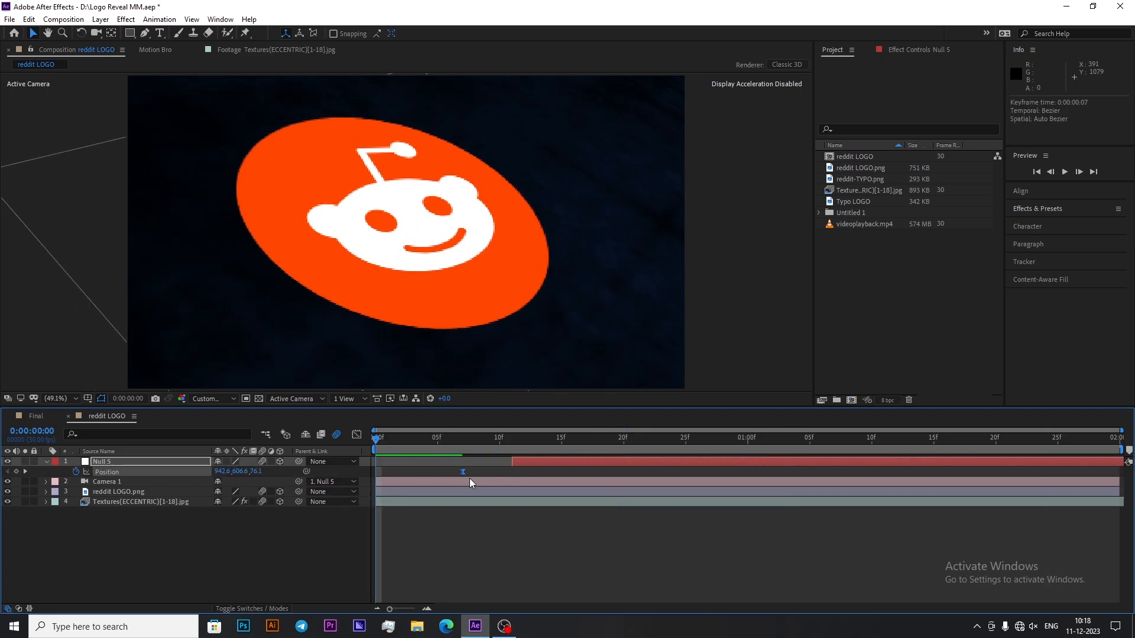
left_click_drag(537, 463, 394, 499)
left_click(403, 549)
left_click(52, 461)
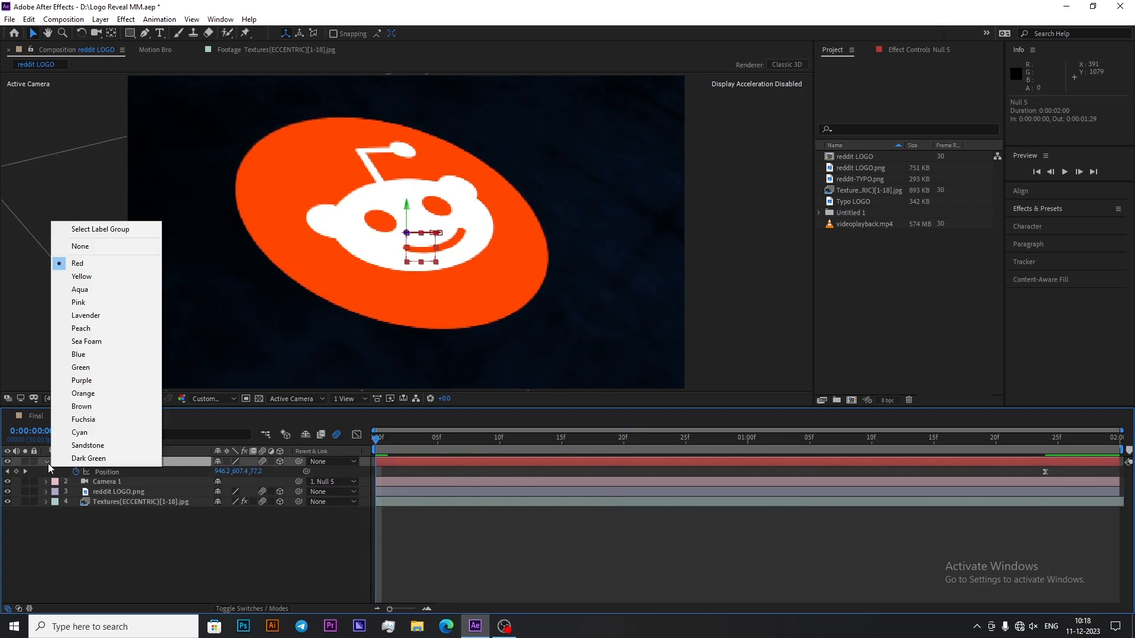
left_click(47, 462)
key("F2")
left_click(504, 626)
Step: Reposition the reddit LOGO.png layer slightly lower and further left in the frame
left_click(158, 480)
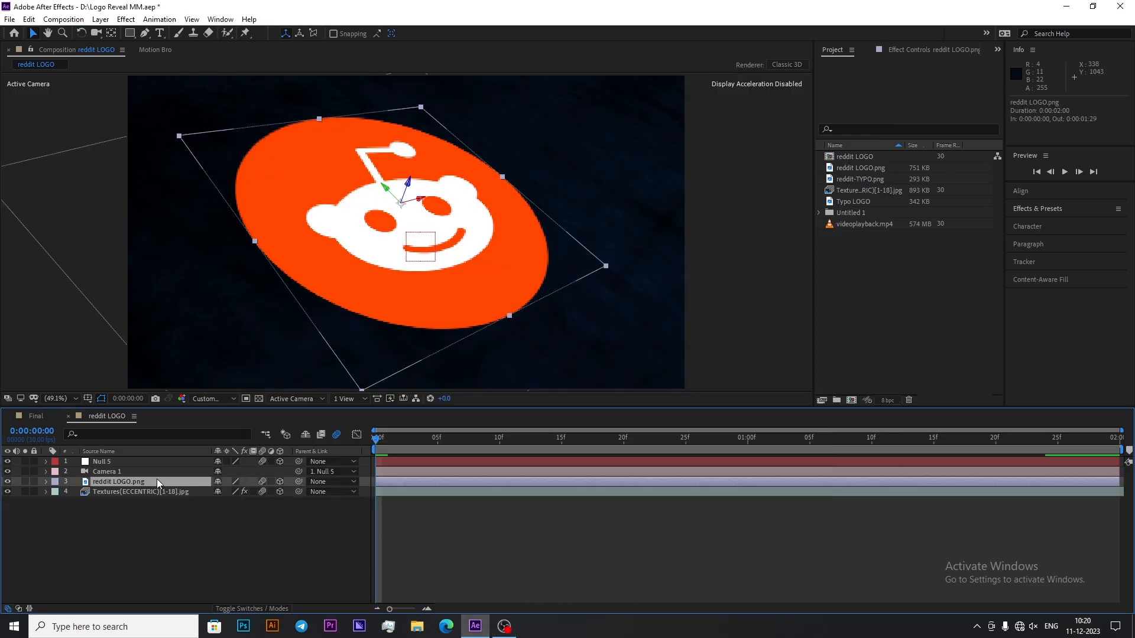
key("p")
left_click_drag(424, 199, 384, 240)
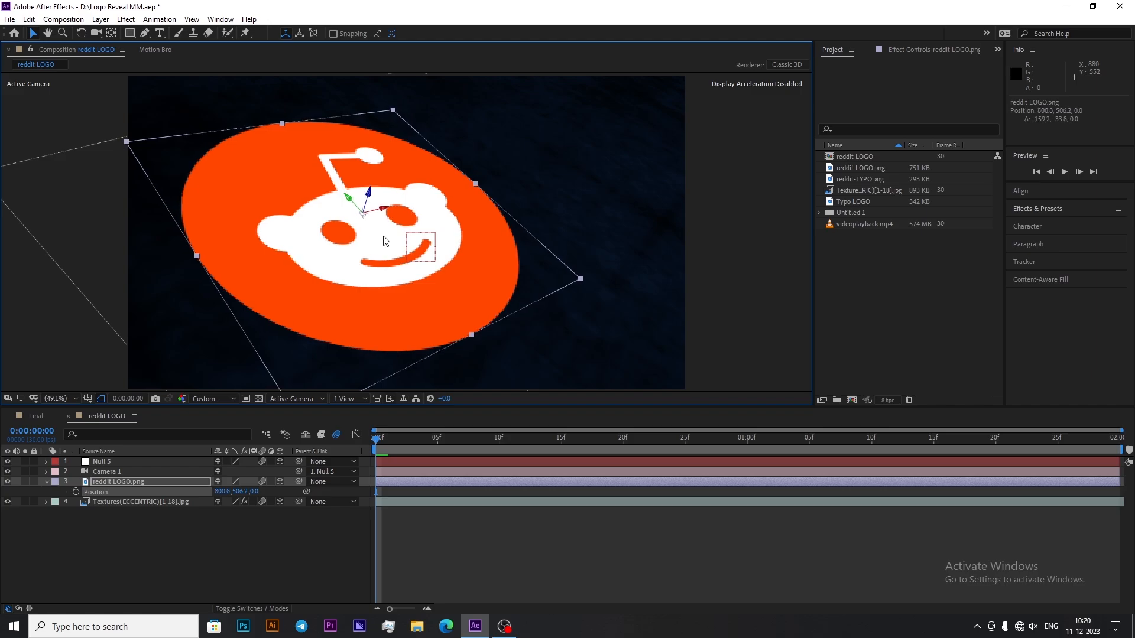
left_click_drag(351, 202, 412, 228)
left_click(46, 482)
left_click(69, 518)
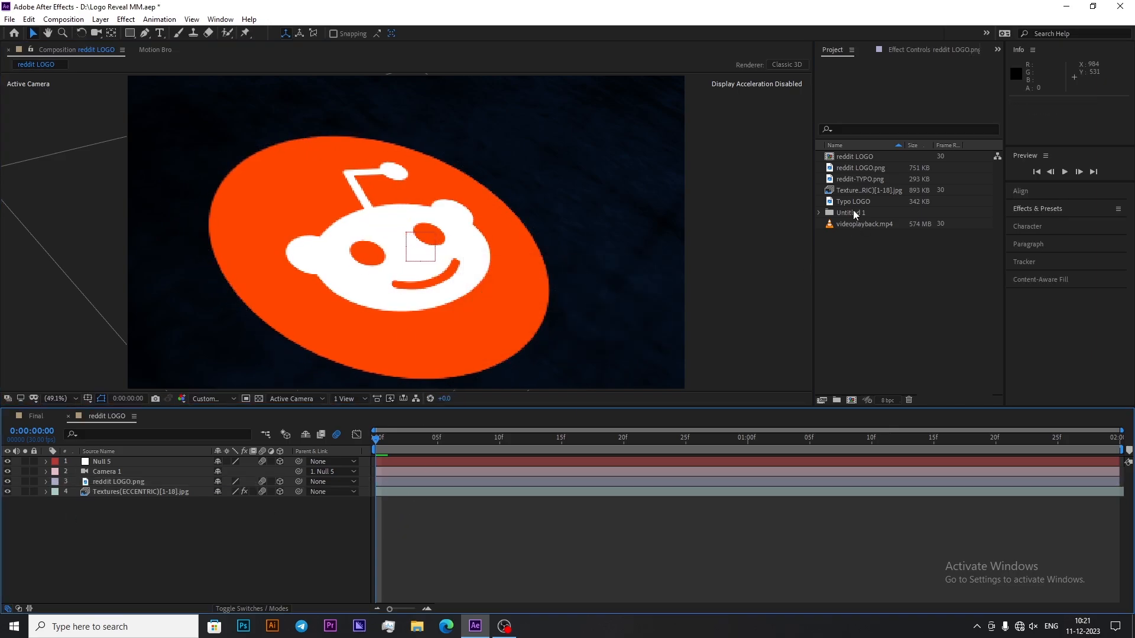
Step: Take INK_05.mp4 out of the Untitled 1 folder and overlay it into the reddit LOGO composition from in point 0:00:01:02
left_click(821, 213)
left_click_drag(866, 290, 919, 384)
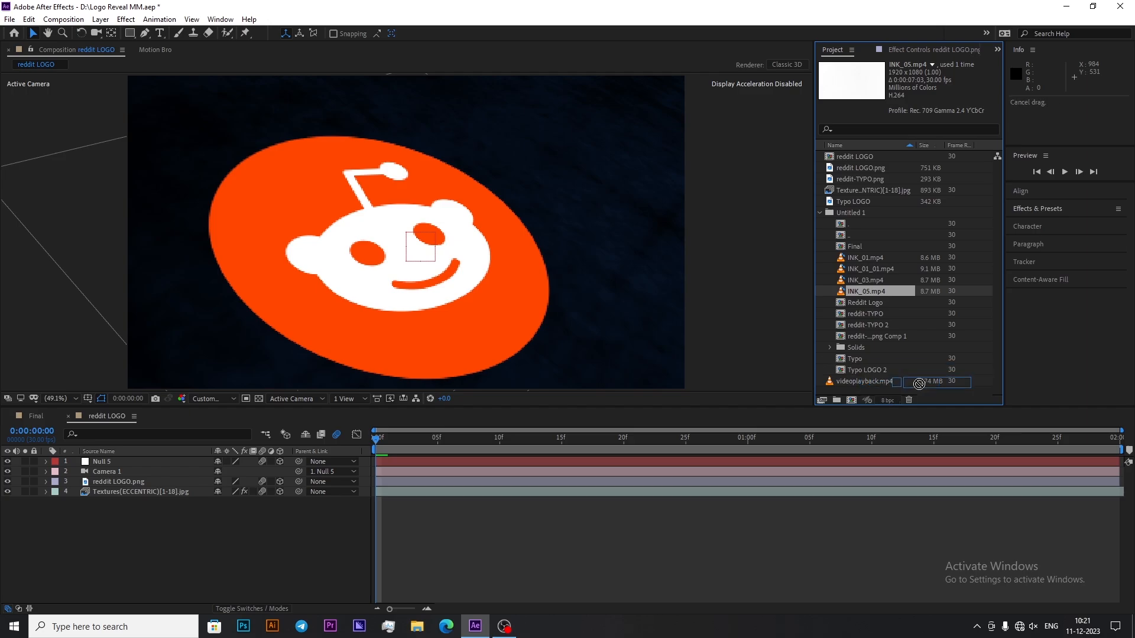
left_click_drag(833, 211, 833, 208)
double_click(854, 157)
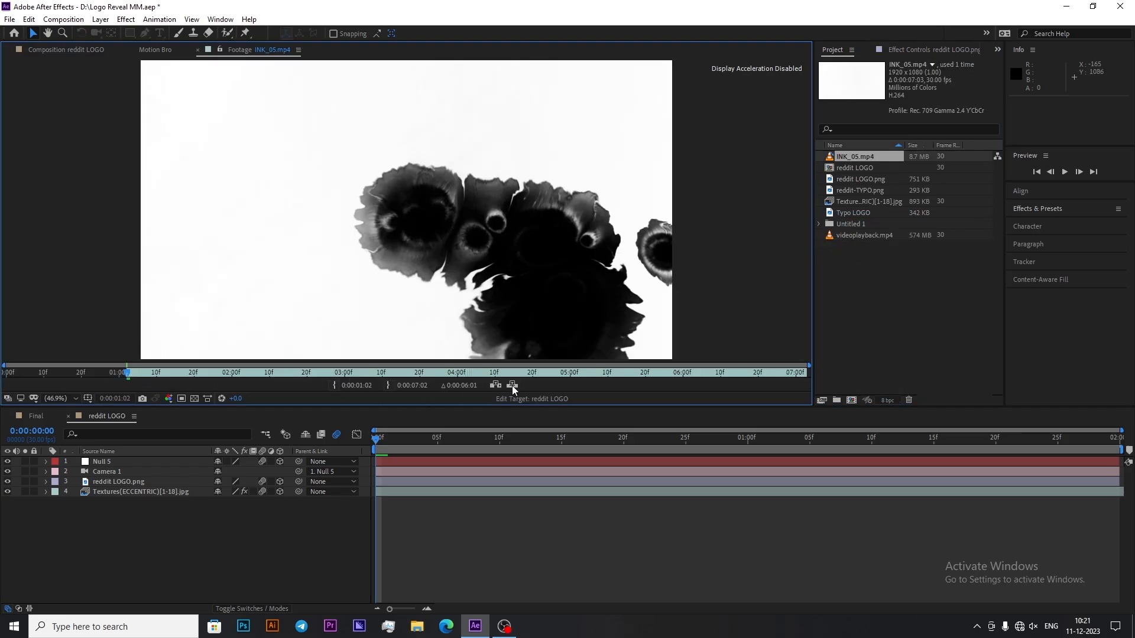
left_click(512, 385)
Step: Time-stretch the INK_05.mp4 layer to a stretch factor of 35%
right_click(162, 463)
mouse_move(278, 205)
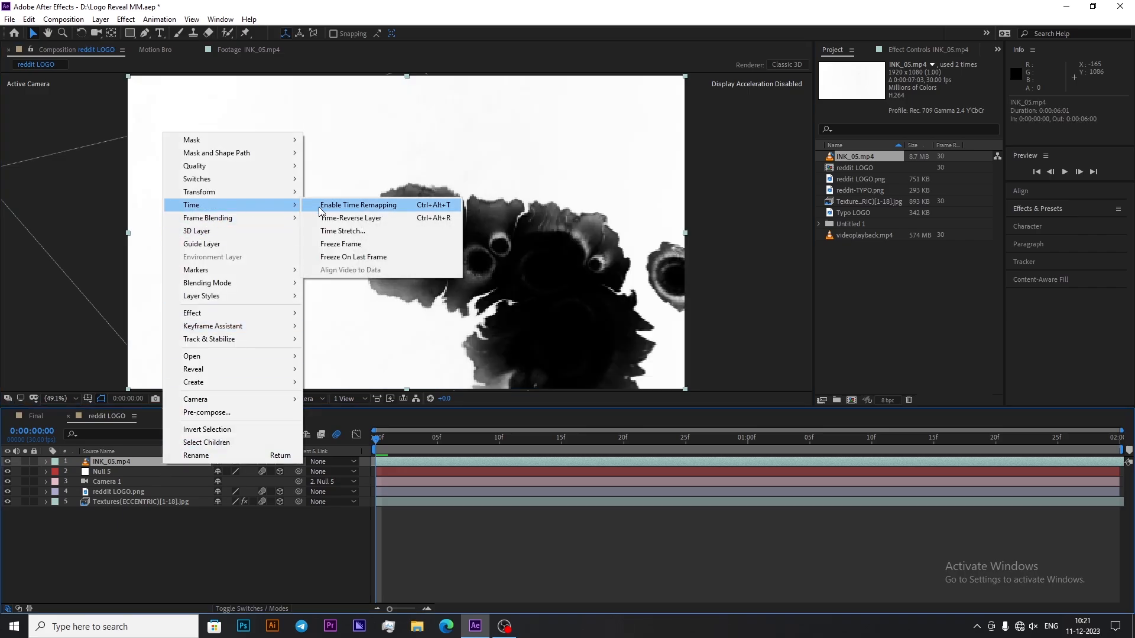
left_click(343, 231)
type("35")
left_click(582, 388)
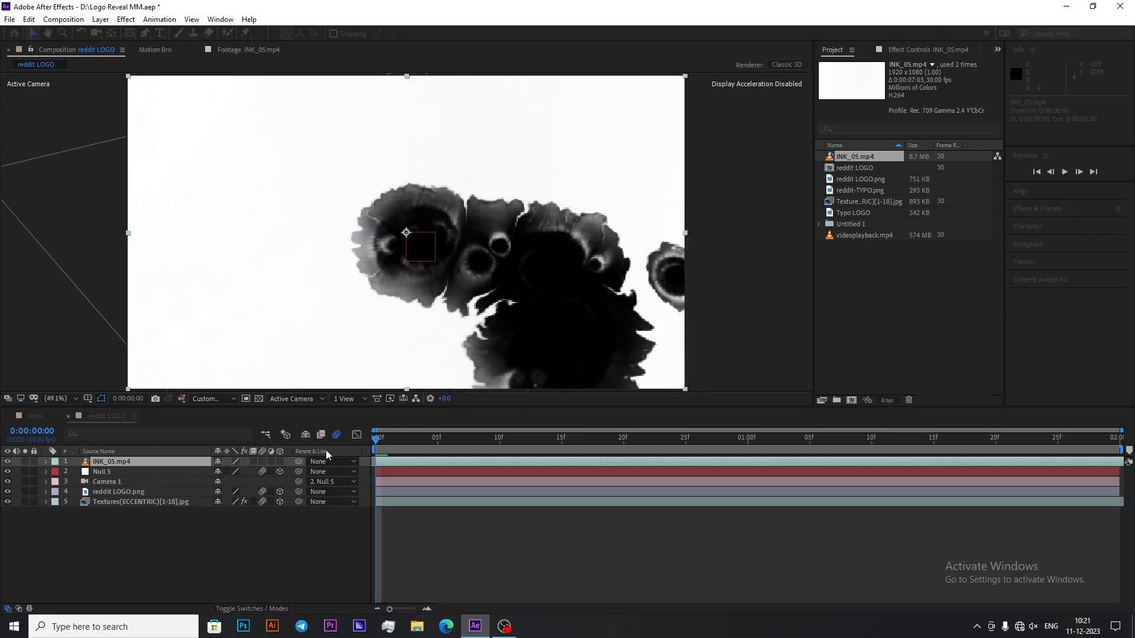
Step: Place INK_05.mp4 directly above reddit LOGO.png, use it as the logo's Luma Inverted track matte and preview the reveal
left_click_drag(169, 494, 172, 479)
left_click(166, 491)
left_click(250, 557)
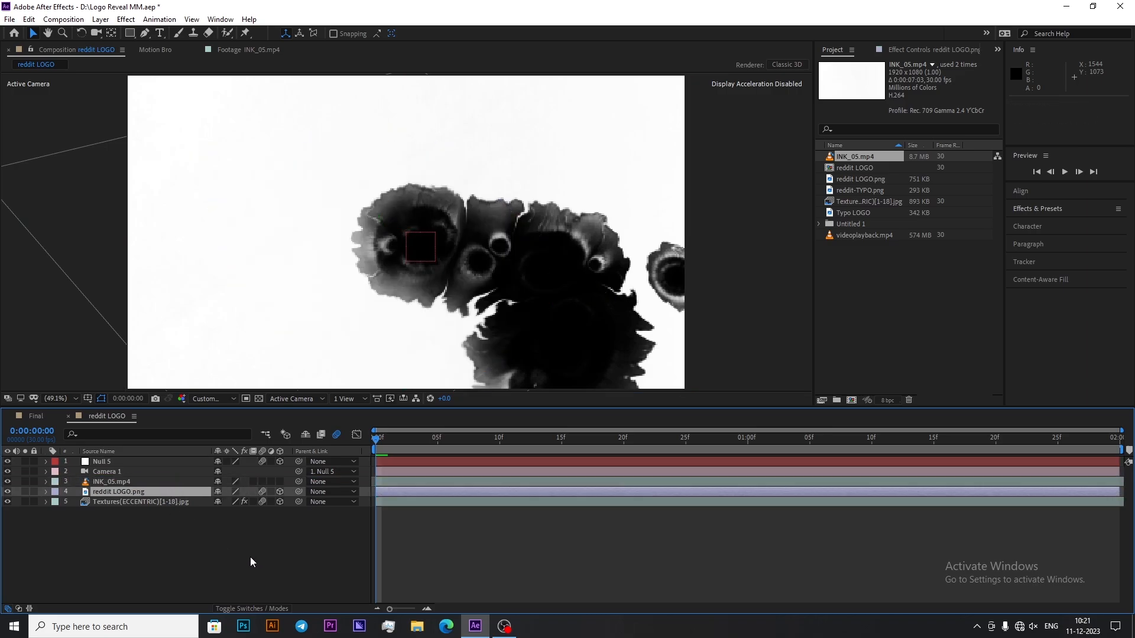
left_click(255, 609)
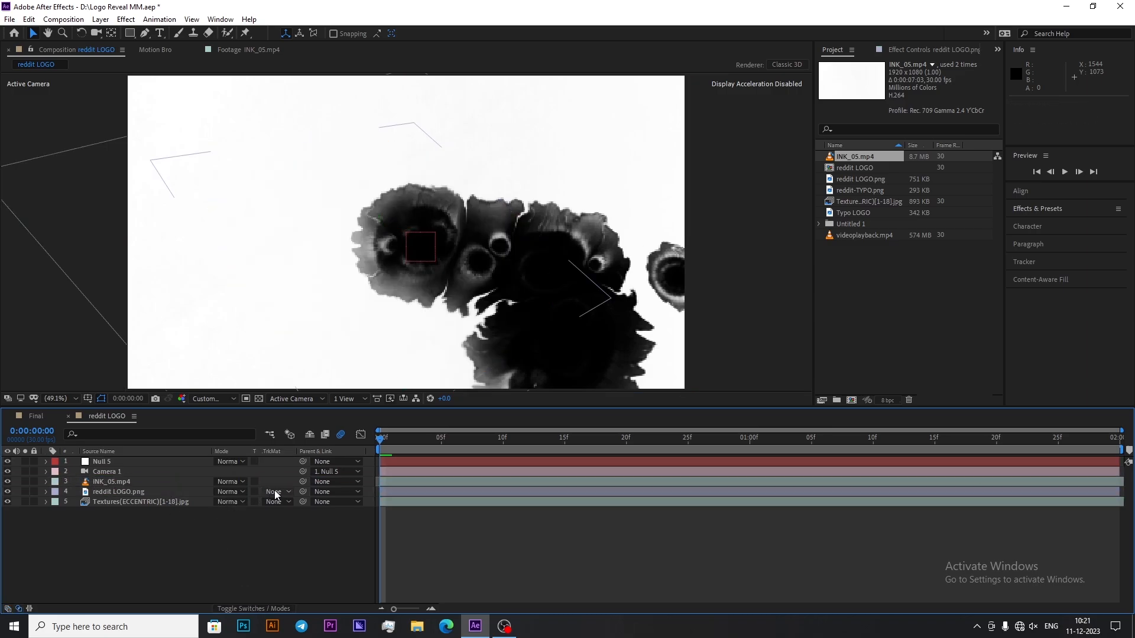
left_click(274, 491)
left_click(272, 560)
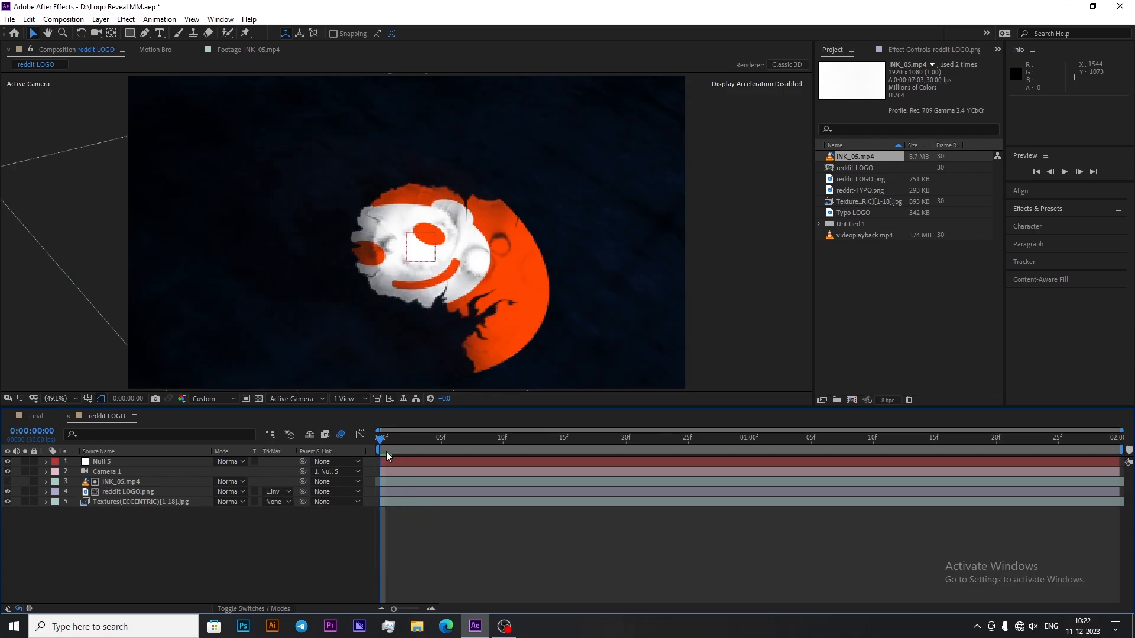
mouse_move(385, 452)
left_mouse_down()
mouse_move(406, 473)
mouse_move(455, 486)
mouse_move(553, 488)
left_mouse_up()
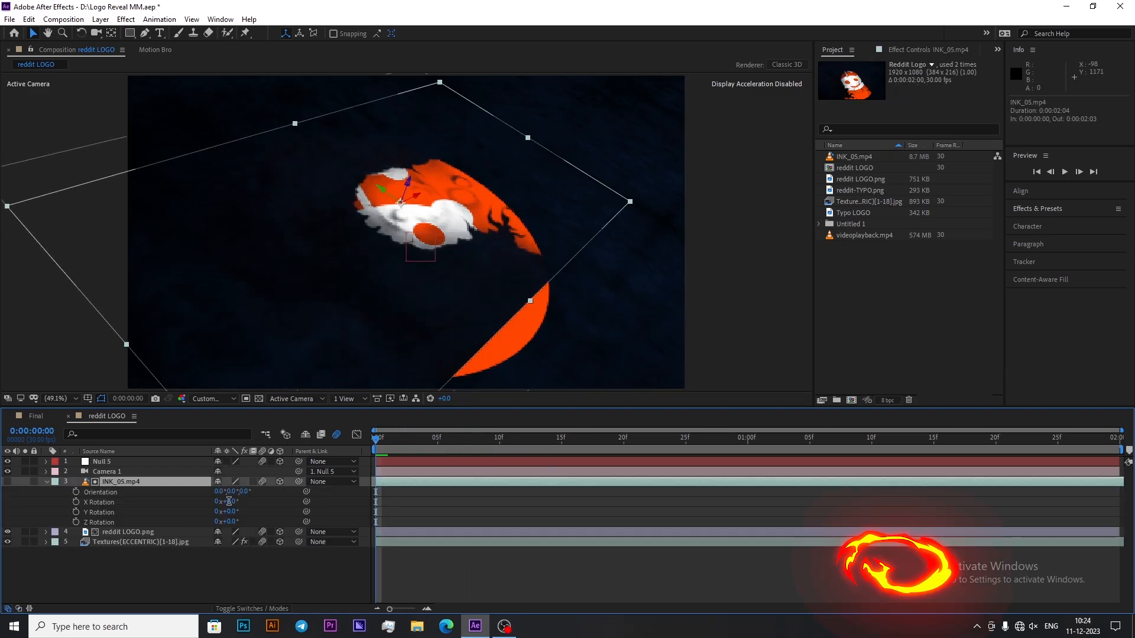
Step: Rotate the INK_05.mp4 matte layer to change the direction of the ink reveal over the logo
left_click(231, 512)
left_click_drag(229, 502, 278, 520)
left_click(245, 509)
left_click(162, 482)
Step: Reposition the INK_05.mp4 matte layer over the tilted logo and preview the ink reveal
key("p")
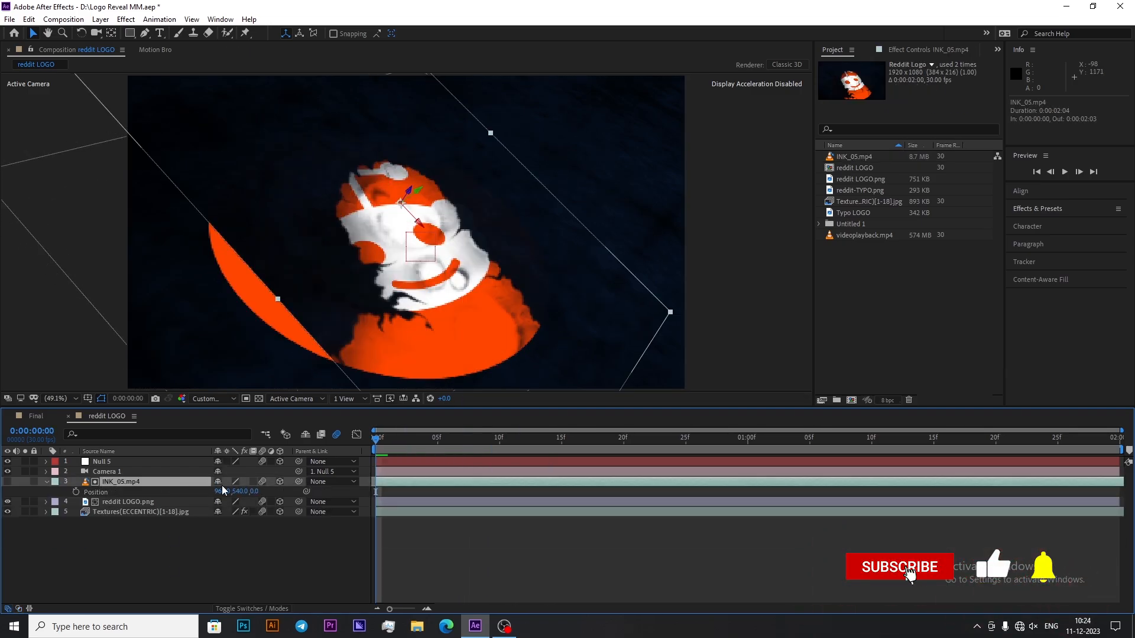
left_click_drag(413, 186, 425, 224)
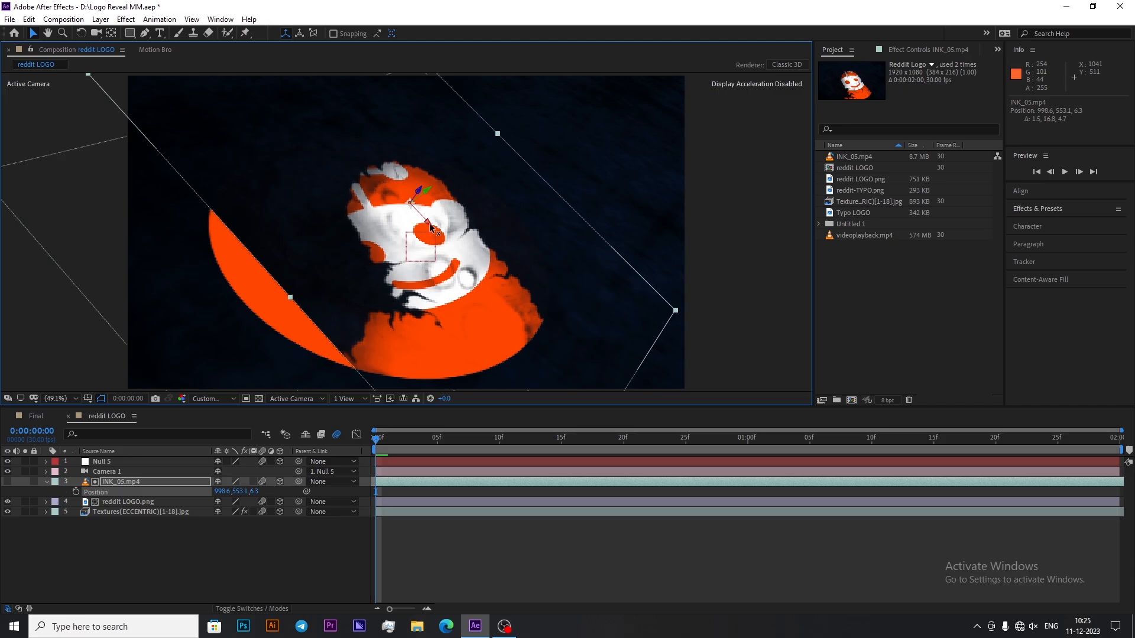
left_click_drag(431, 228, 480, 275)
left_click(47, 482)
left_click(60, 560)
left_click_drag(376, 440, 666, 492)
key("space")
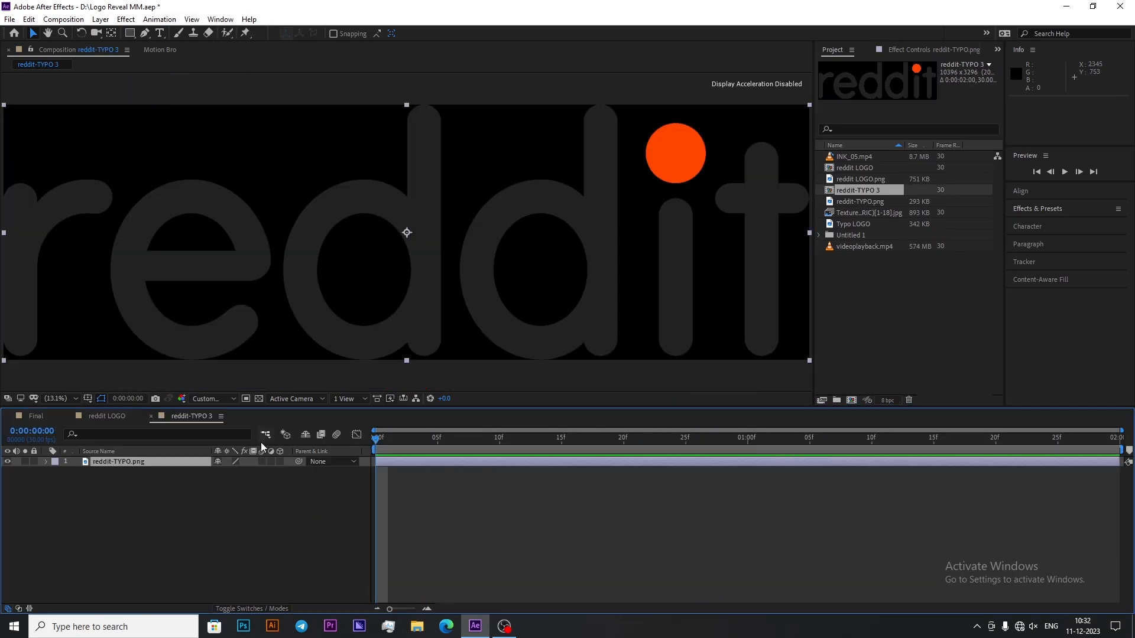
Step: Resize the reddit-TYPO 3 composition to 1920 x 1080 px and rename it reddit-TYPO
left_click(88, 399)
left_click(72, 400)
left_click(180, 422)
right_click(188, 415)
left_click(245, 196)
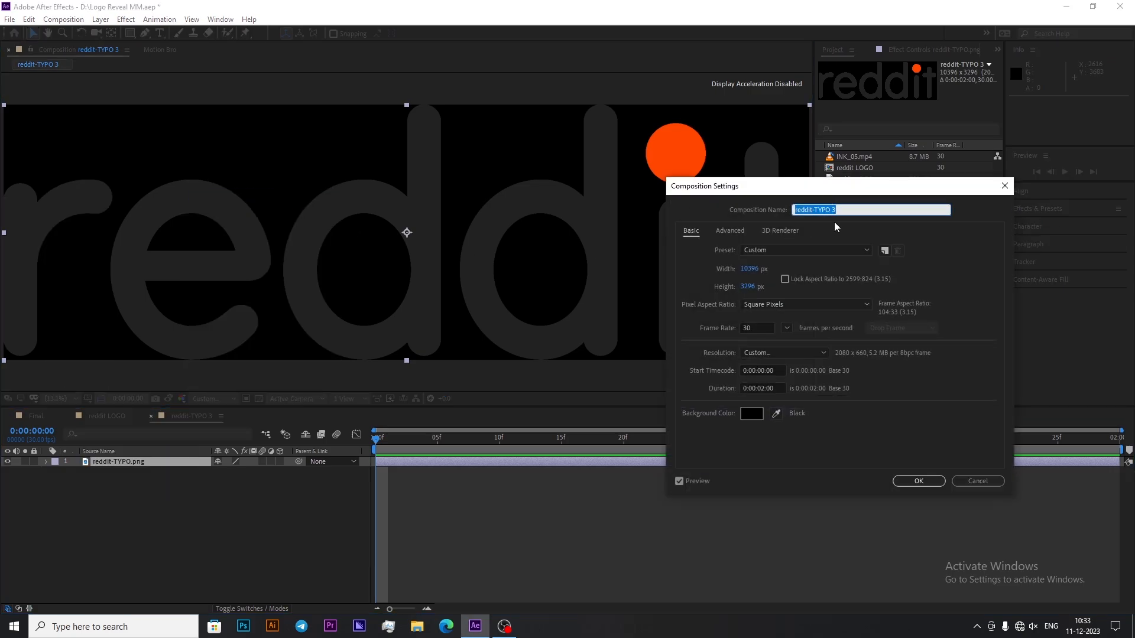
left_click(752, 255)
left_click(778, 570)
left_click(919, 480)
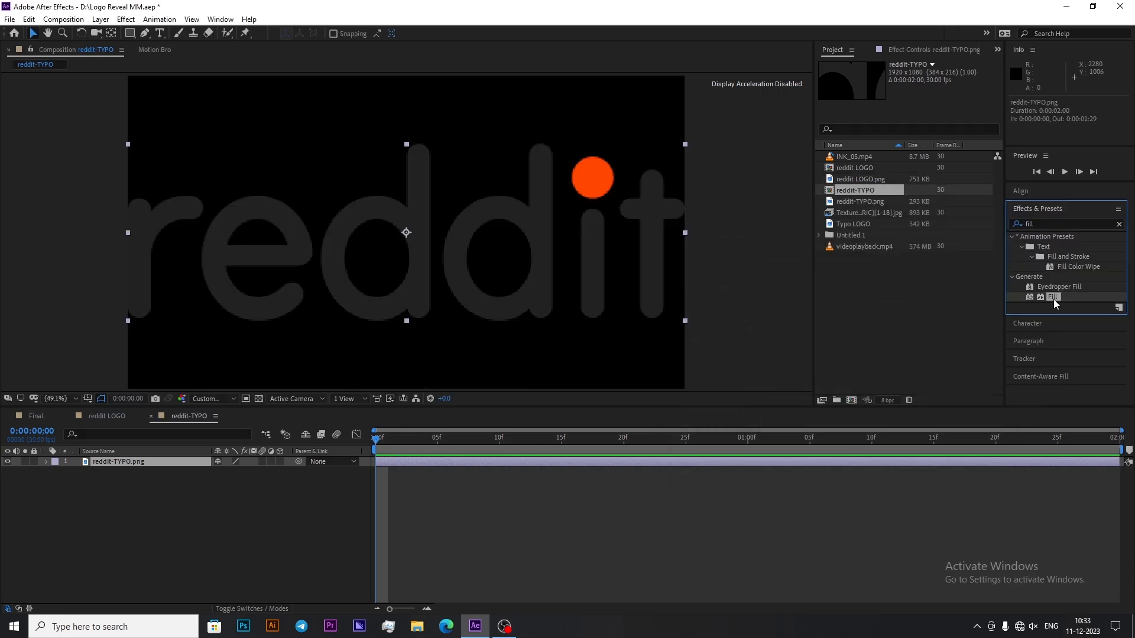
Step: Apply a Fill effect to the reddit-TYPO.png layer with the color white, FFFFFF
double_click(1053, 297)
left_click(925, 105)
left_click(694, 244)
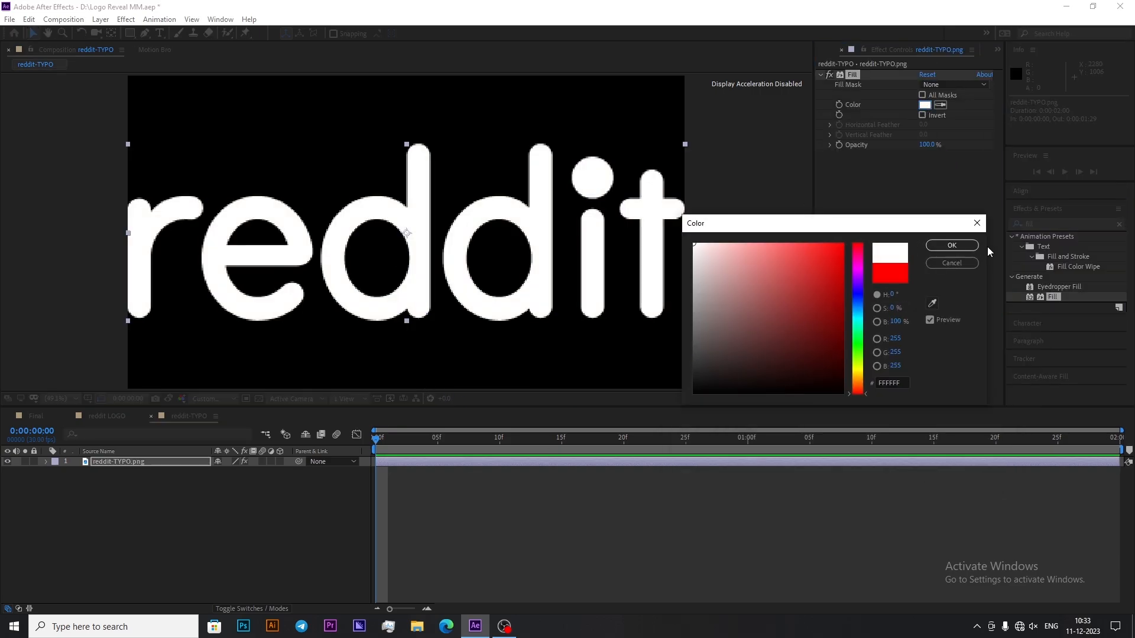
left_click(952, 245)
Step: Add a rectangular mask to reddit-TYPO.png and narrow it so that only the letters "red" show
double_click(130, 33)
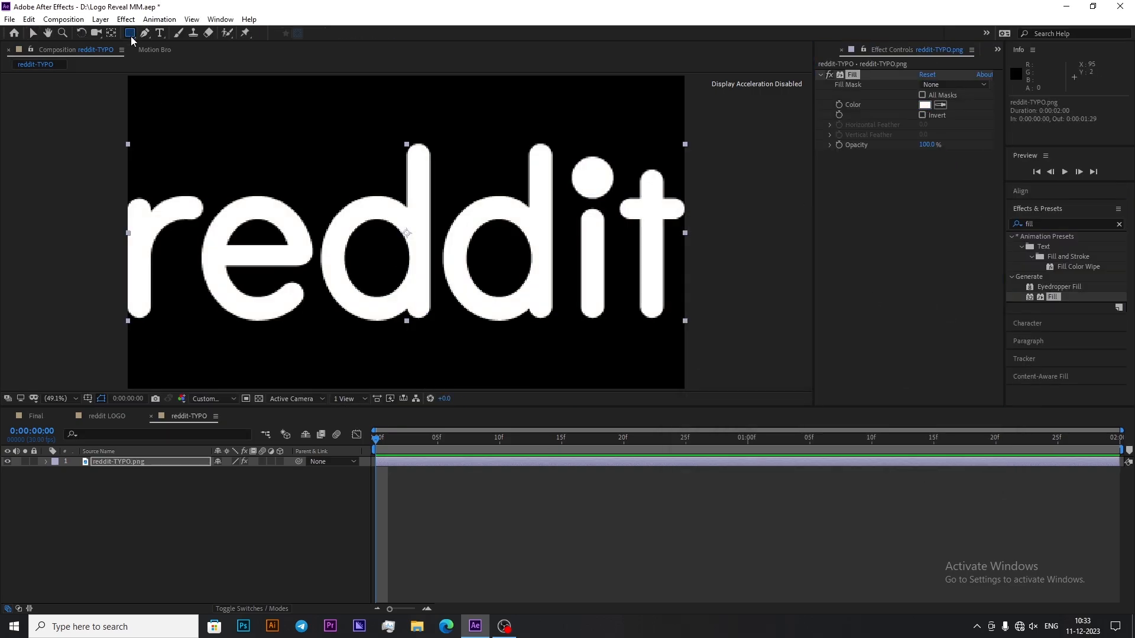
left_click(68, 483)
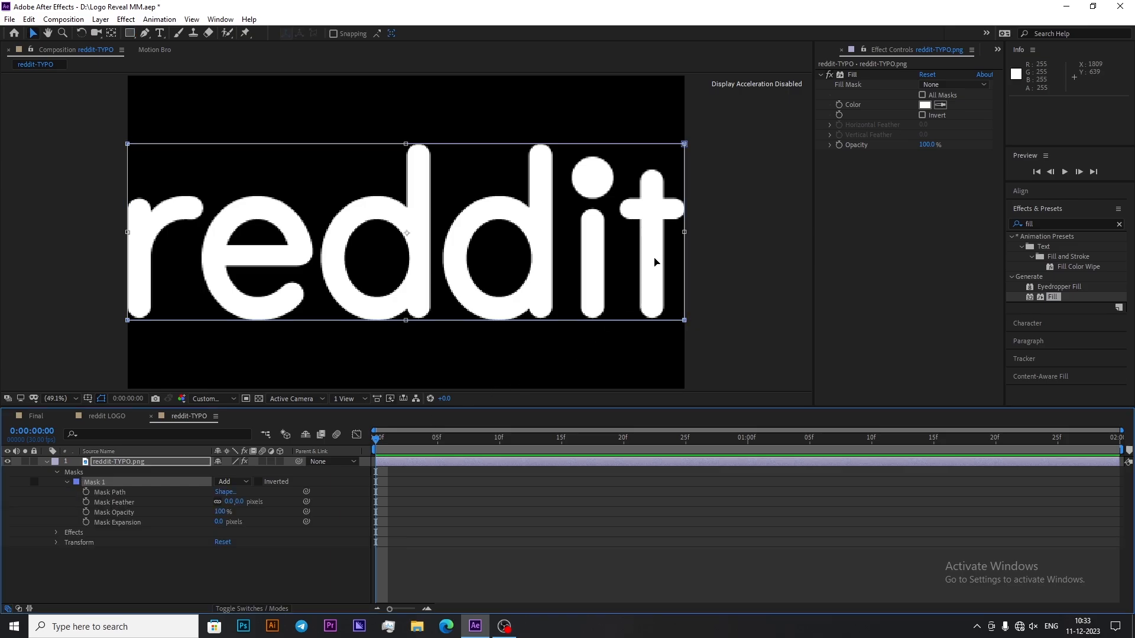
left_click_drag(683, 231, 434, 339)
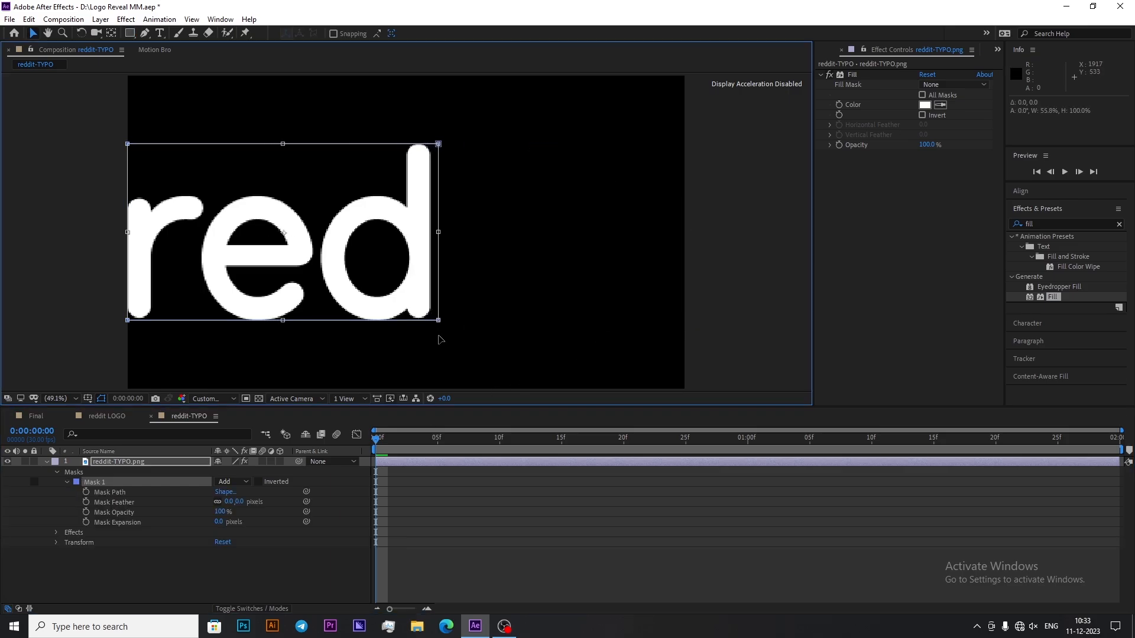
Step: Center the anchor point of reddit-TYPO.png on its masked letters
left_click(147, 462)
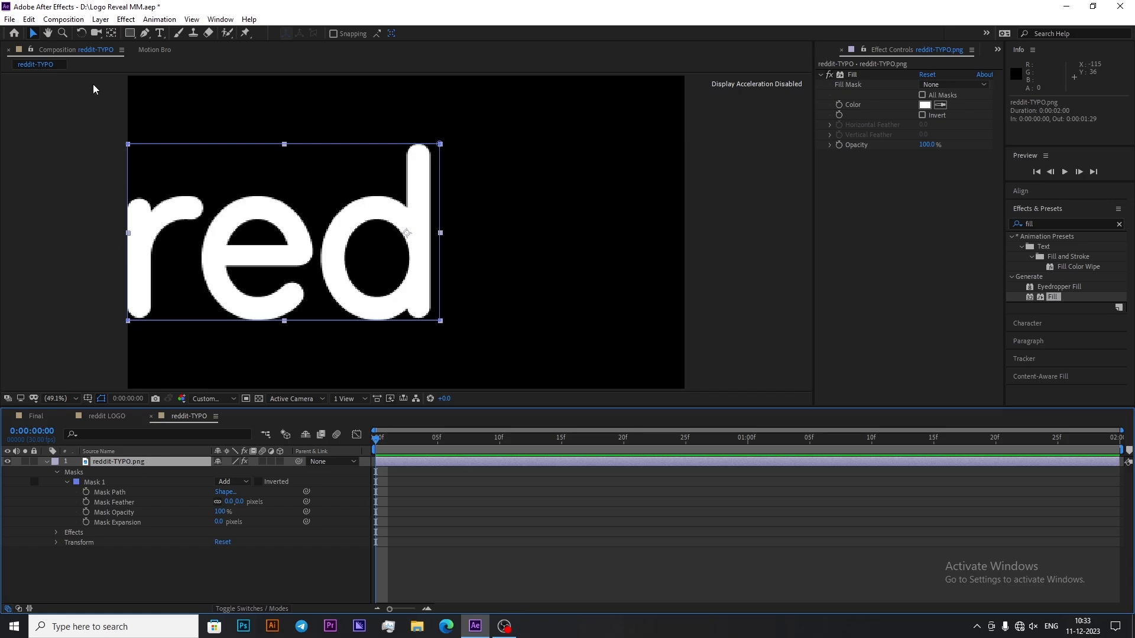
double_click(111, 33)
left_click(32, 33)
Step: Scale reddit-TYPO.png to 15.5% and shift it horizontally to an X position of about 605.7
type("s")
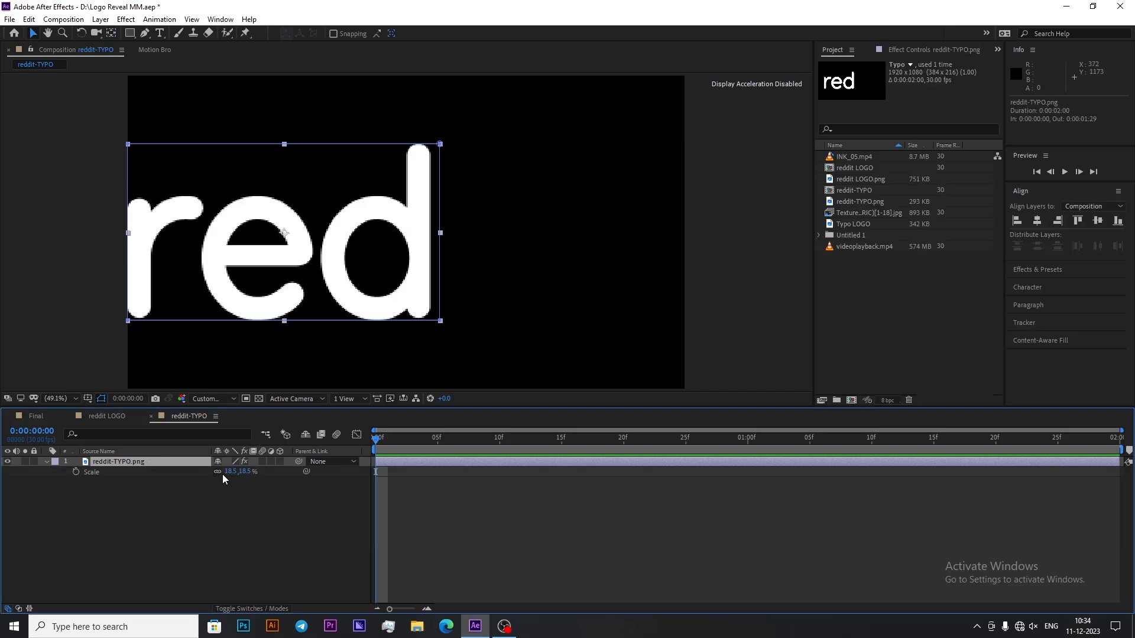
type("15.5")
left_click(231, 488)
key("p")
left_click(180, 462)
left_click_drag(222, 472, 262, 471)
left_click(193, 499)
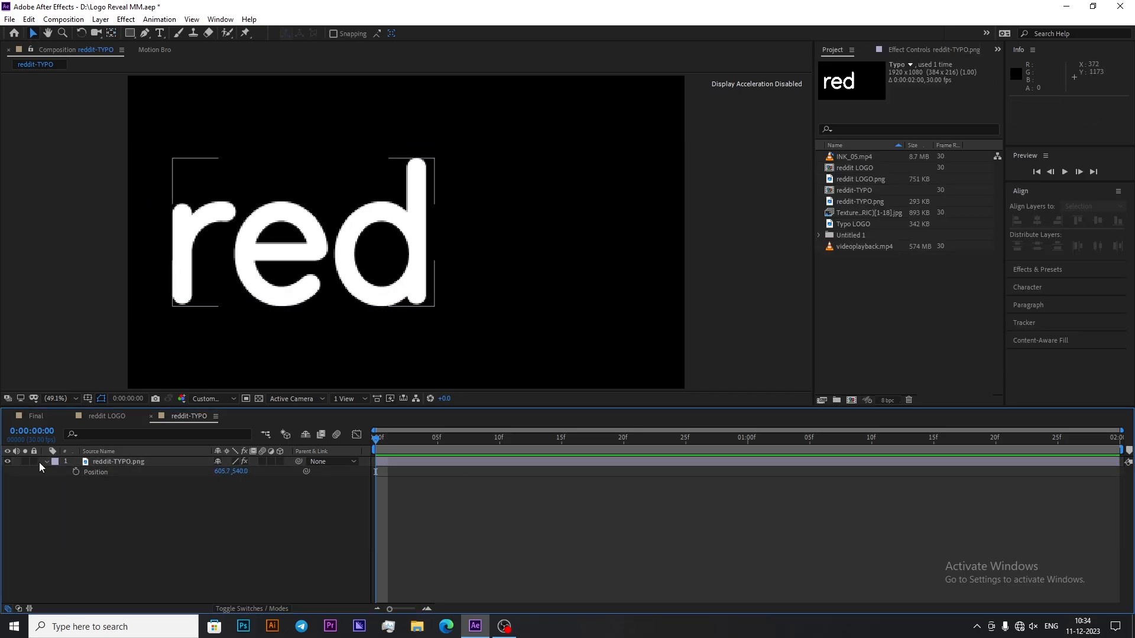
Step: Pre-compose reddit-TYPO.png as TYPO, moving all attributes into the new composition
left_click(196, 463)
key("ctrl+shift+c")
type("TYPO")
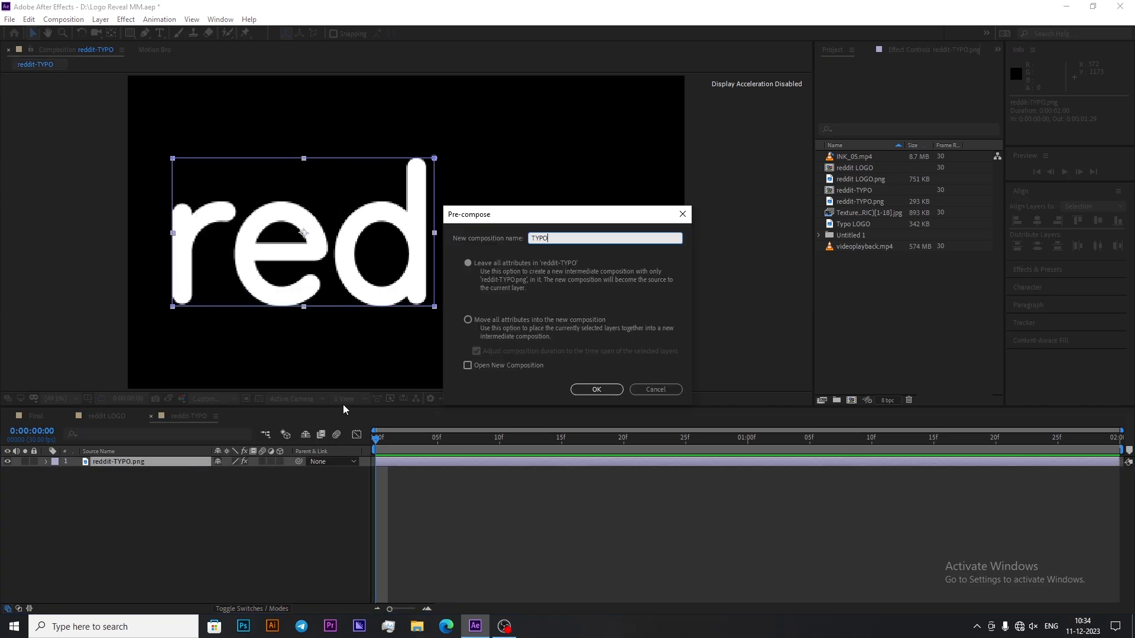
left_click(468, 320)
left_click(594, 390)
Step: Copy the Textures(ECCENTRIC)[1-18].jpg layer from the reddit LOGO composition into reddit-TYPO and place it beneath the TYPO layer
left_click(117, 416)
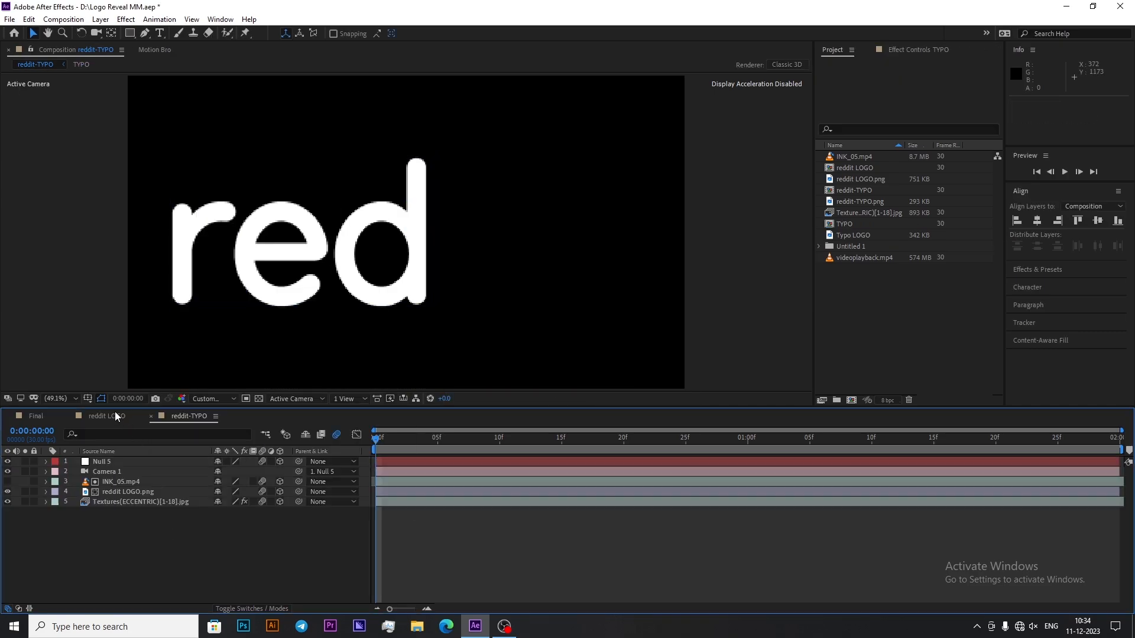
left_click(141, 502)
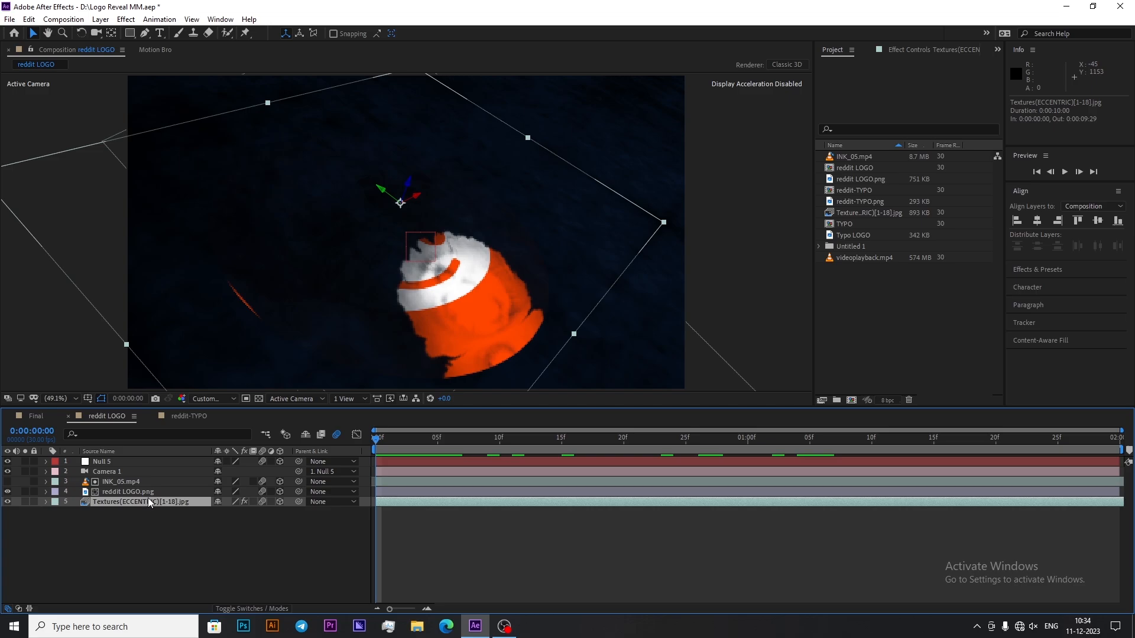
left_click(195, 416)
key("ctrl+v")
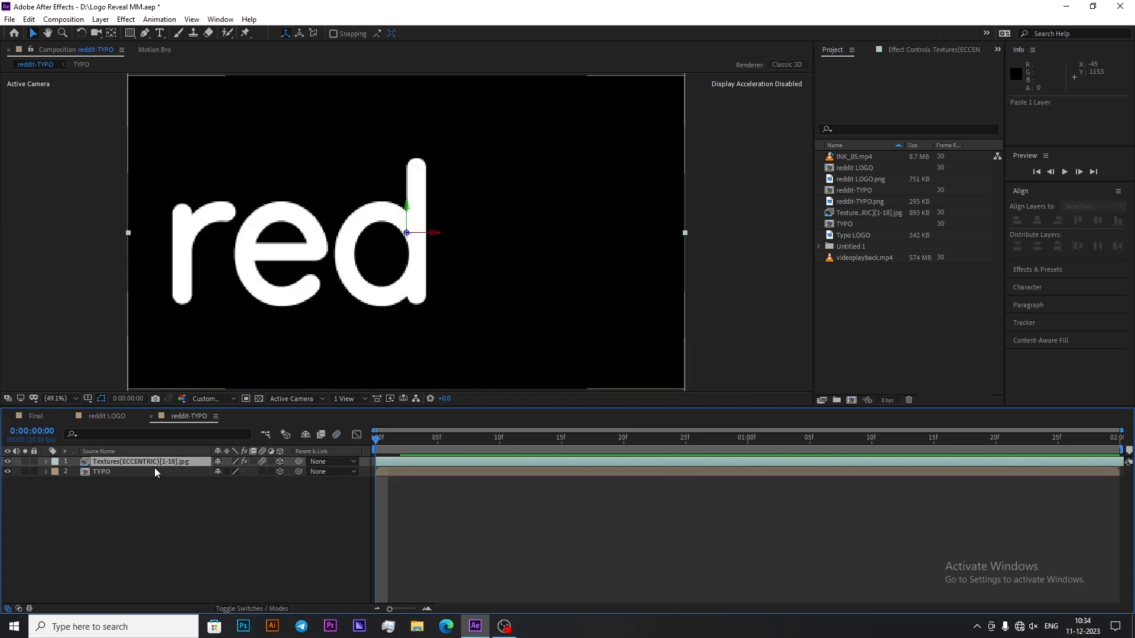
key("ctrl+[")
left_click(154, 505)
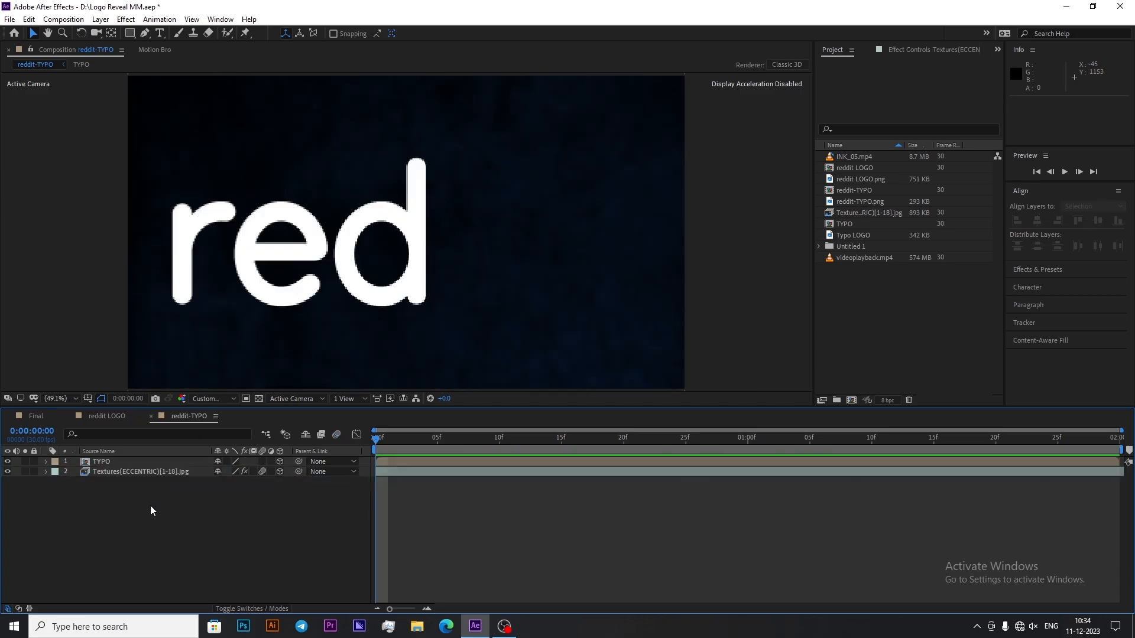
Step: Add a new camera to the reddit-TYPO composition
right_click(203, 506)
mouse_move(228, 375)
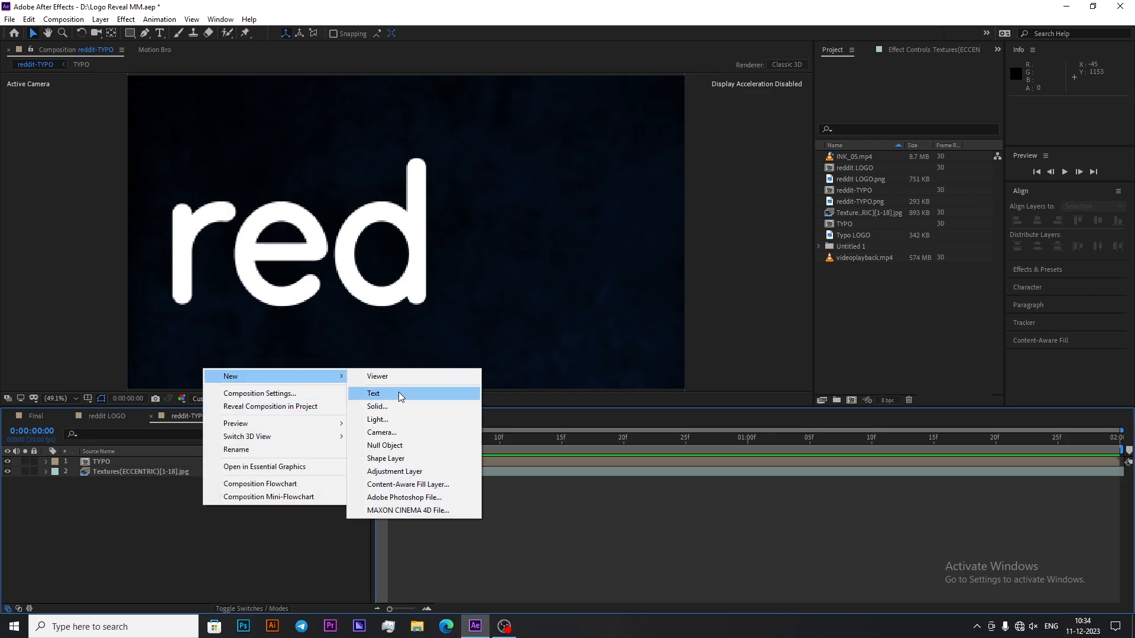
left_click(440, 434)
left_click(687, 441)
Step: Add a null object to the reddit-TYPO composition and parent Camera 1 to it
right_click(99, 526)
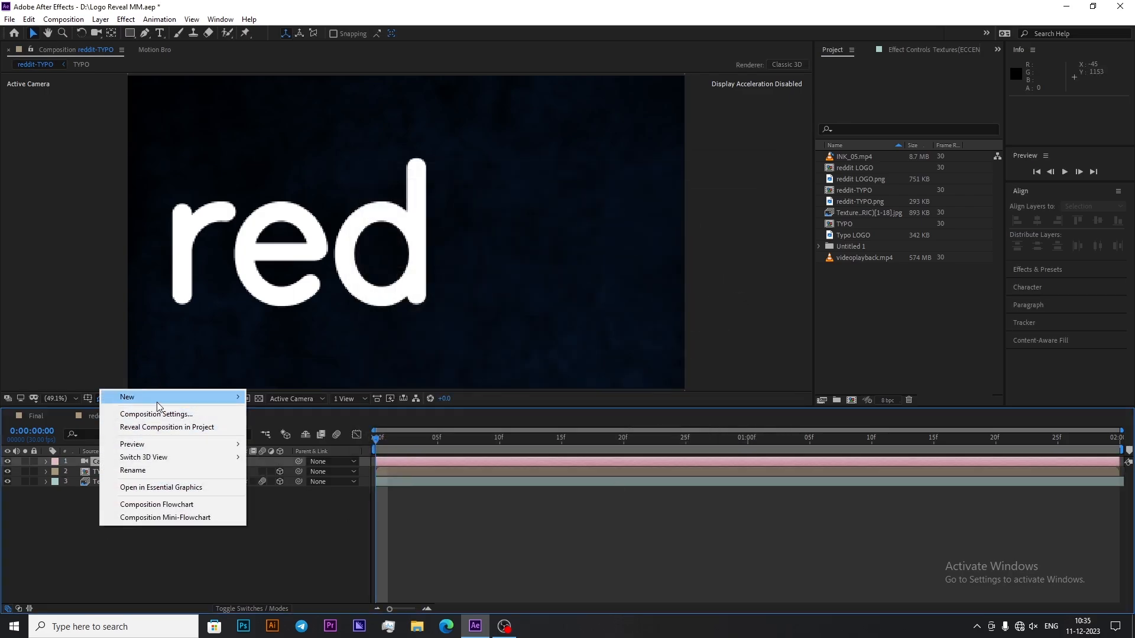
mouse_move(158, 400)
left_click(289, 468)
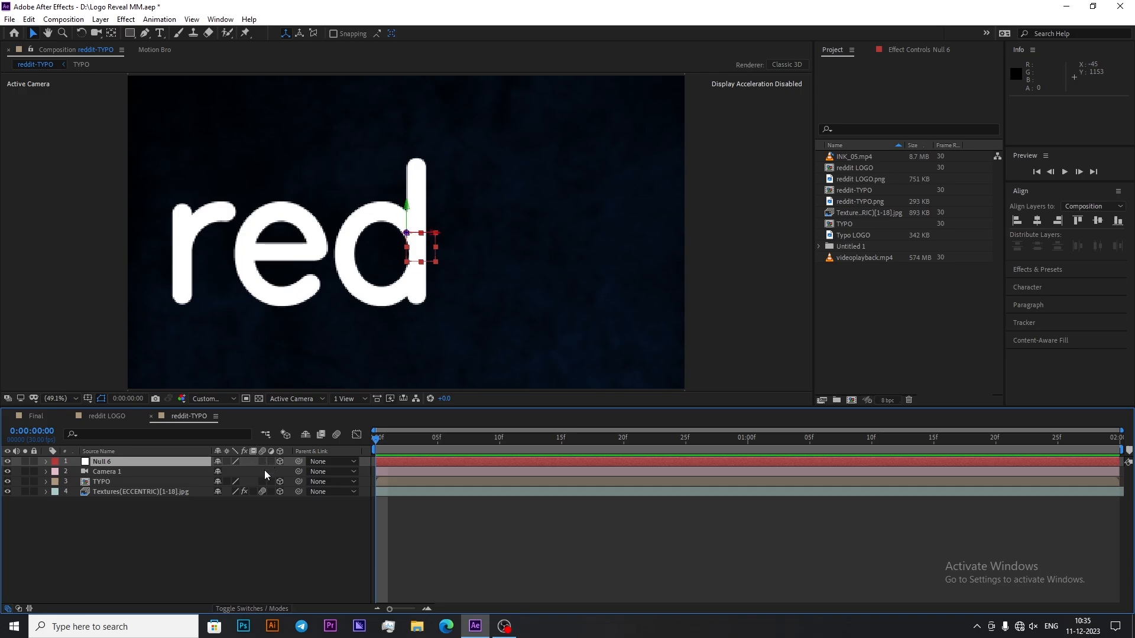
left_click_drag(298, 471, 173, 458)
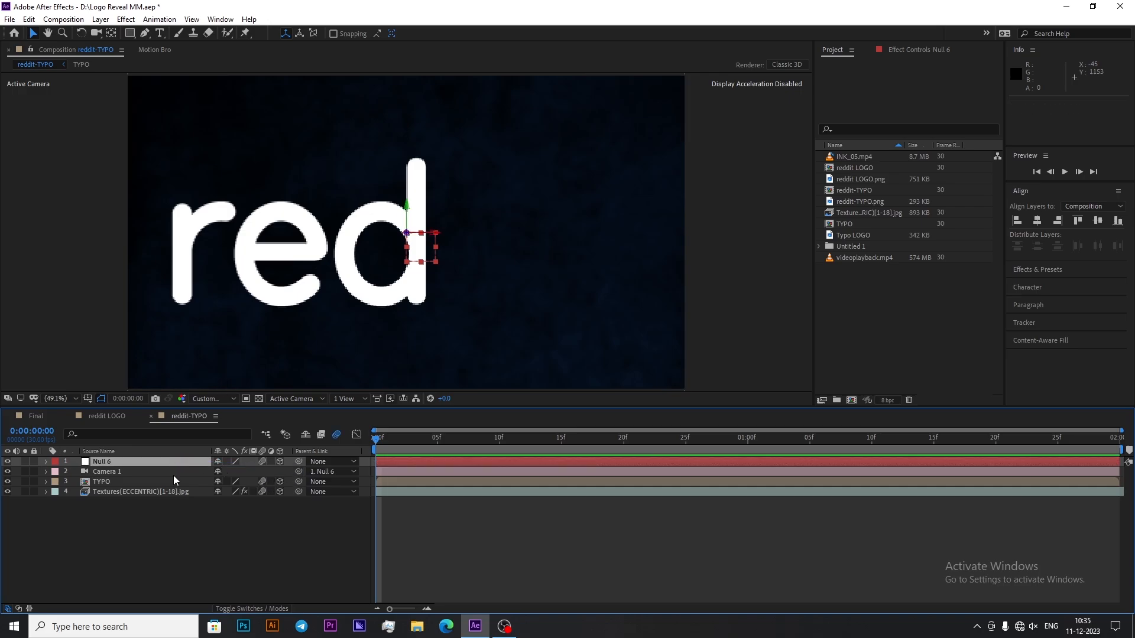
left_click(151, 558)
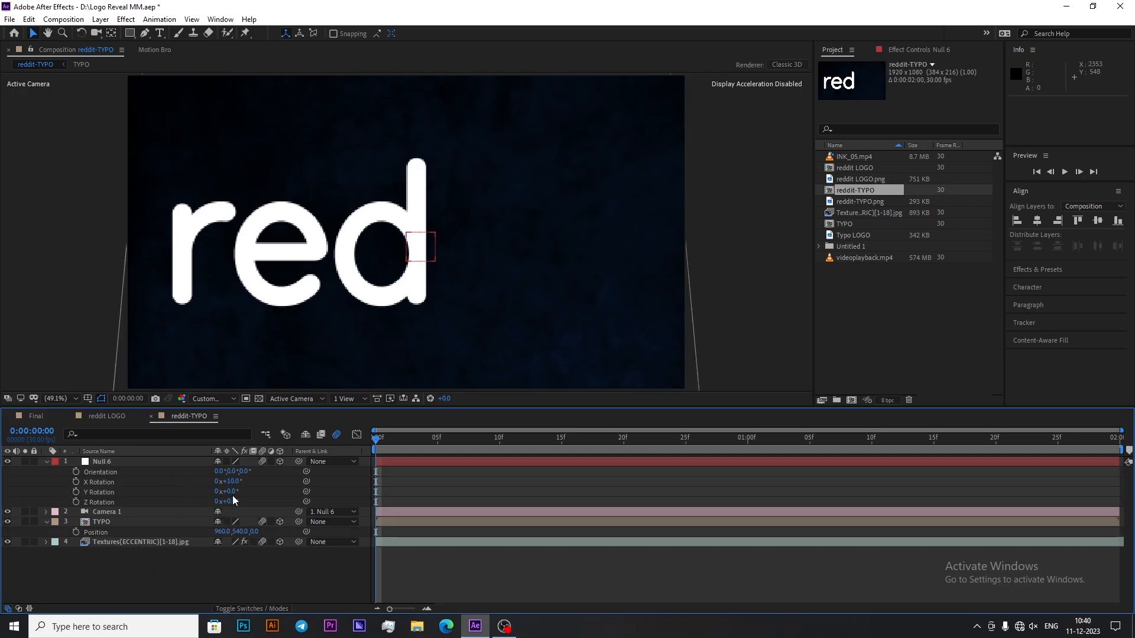
Step: Rotate Null 6 to tilt the camera over the lettering and shift its position to about 949.9, 569.5, -12.9
left_click_drag(233, 495, 250, 495)
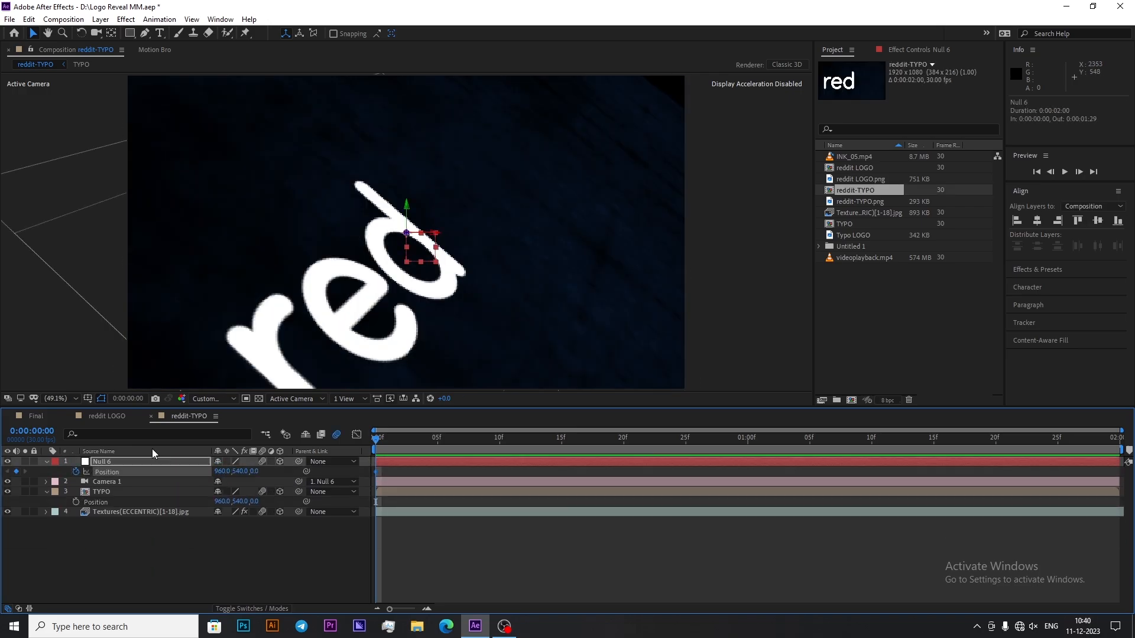
mouse_move(434, 233)
left_mouse_down()
mouse_move(445, 239)
mouse_move(404, 234)
mouse_move(407, 207)
mouse_move(402, 236)
mouse_move(449, 230)
left_mouse_up()
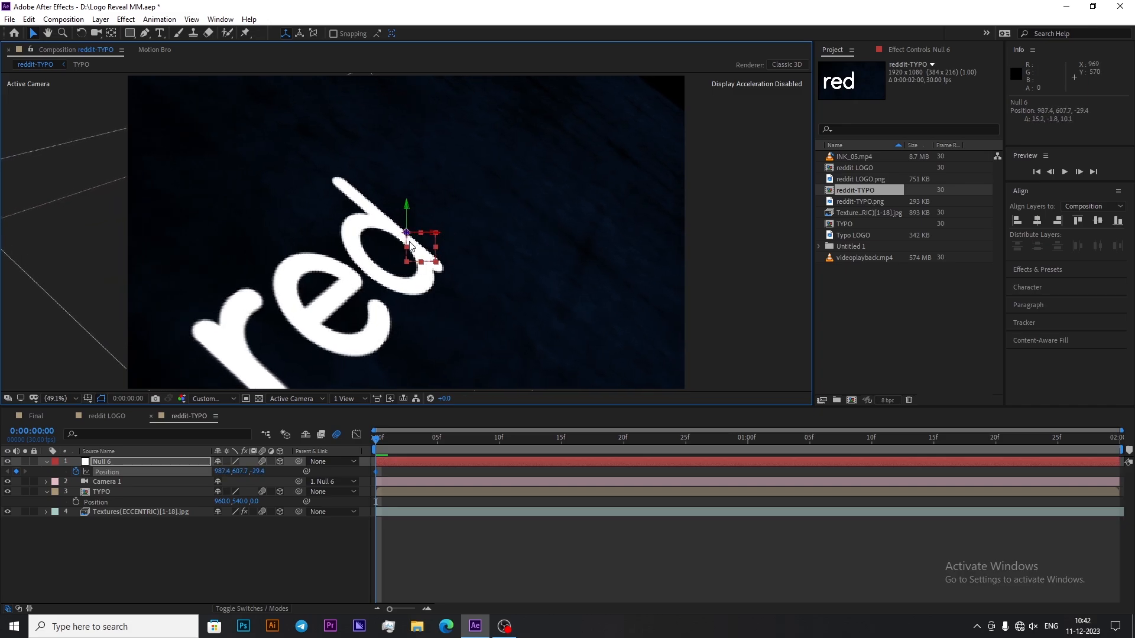
key("ctrl+z")
key("ctrl+z")
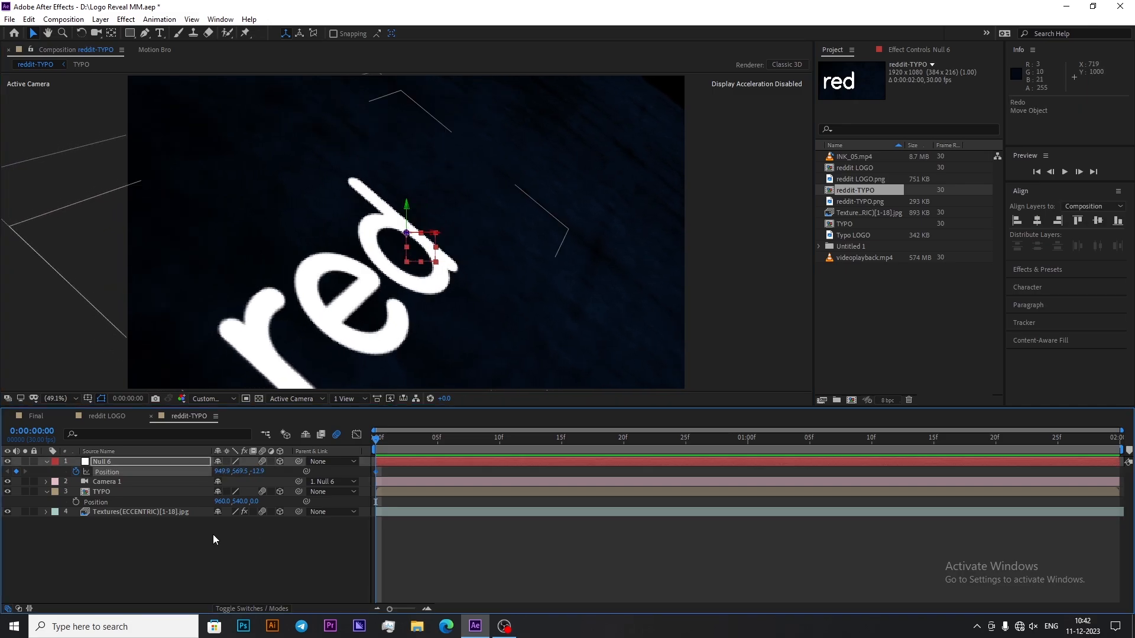
Step: Move the TYPO layer along its own axes to a position of about 1416.3, 540.0, -7.4
left_click(148, 492)
left_click_drag(407, 222, 529, 159)
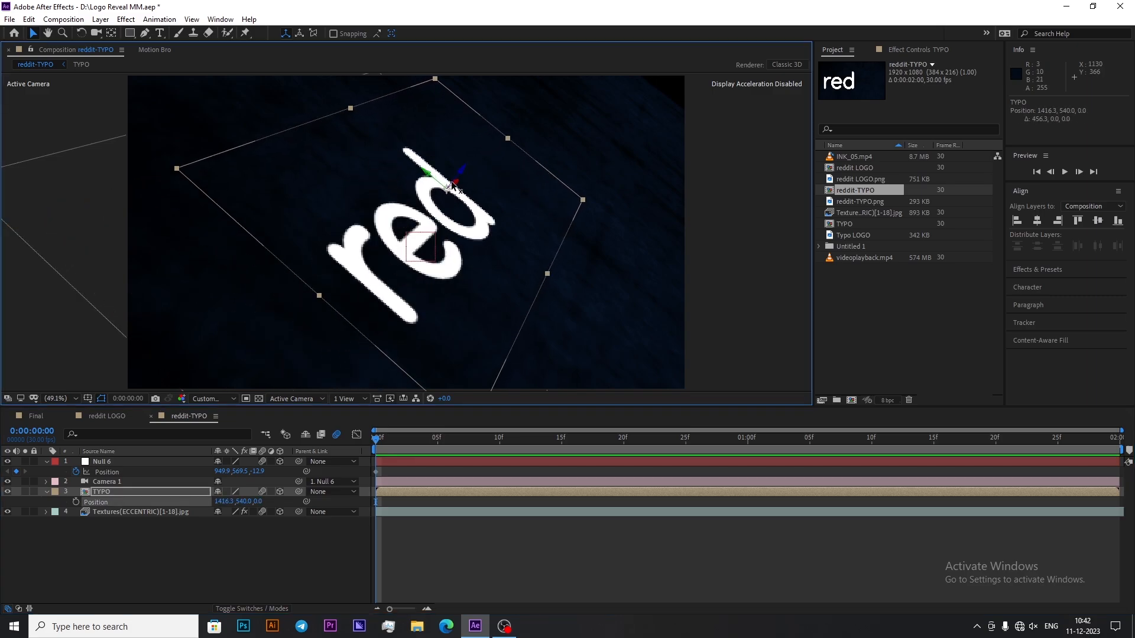
left_click_drag(458, 177, 465, 168)
Step: Adjust Null 6's starting position to about 970.7, 567.0, -11.2, undoing the larger trial moves
left_click(427, 462)
mouse_move(436, 233)
left_mouse_down()
mouse_move(446, 237)
mouse_move(430, 235)
left_mouse_up()
left_click_drag(423, 247, 391, 270)
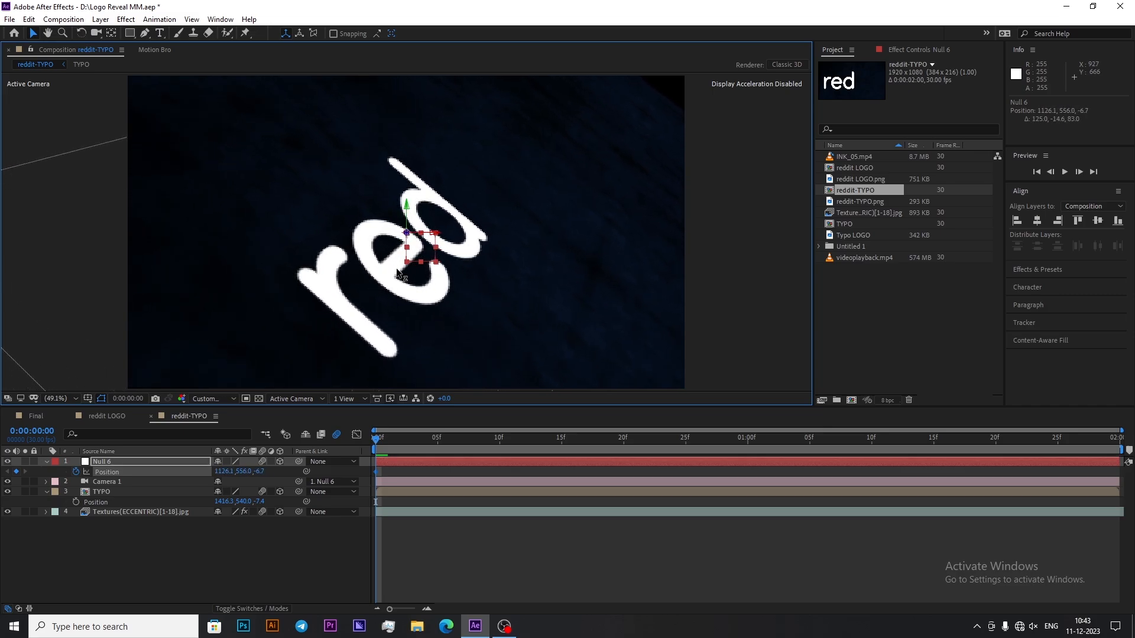
left_click_drag(432, 235, 404, 241)
key("ctrl+z")
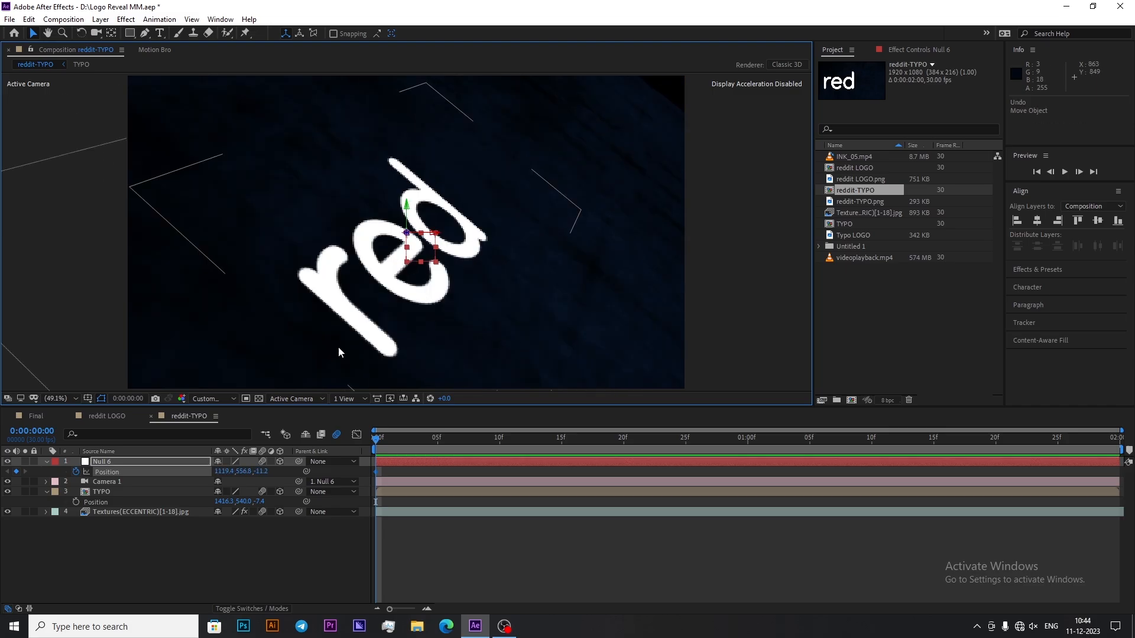
key("ctrl+z")
left_click(244, 471)
left_click(249, 522)
Step: Create a second Null 6 position keyframe at 0:00:01:19 by moving the null along its axes
left_click(178, 461)
left_click_drag(376, 439, 929, 450)
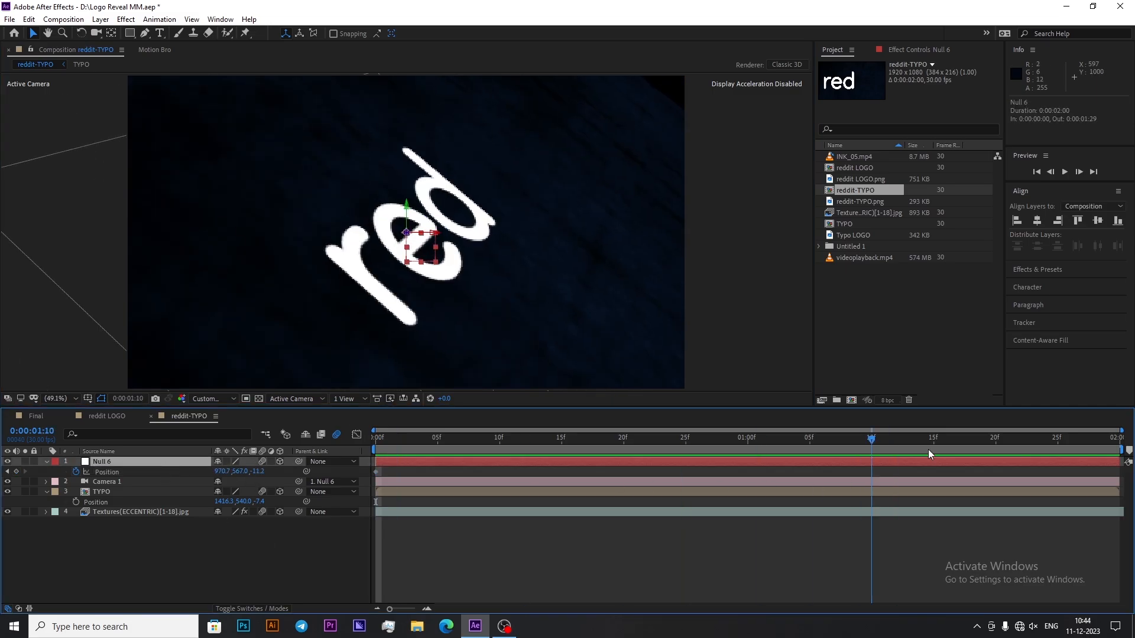
left_click_drag(408, 240, 493, 237)
left_click_drag(405, 212, 406, 235)
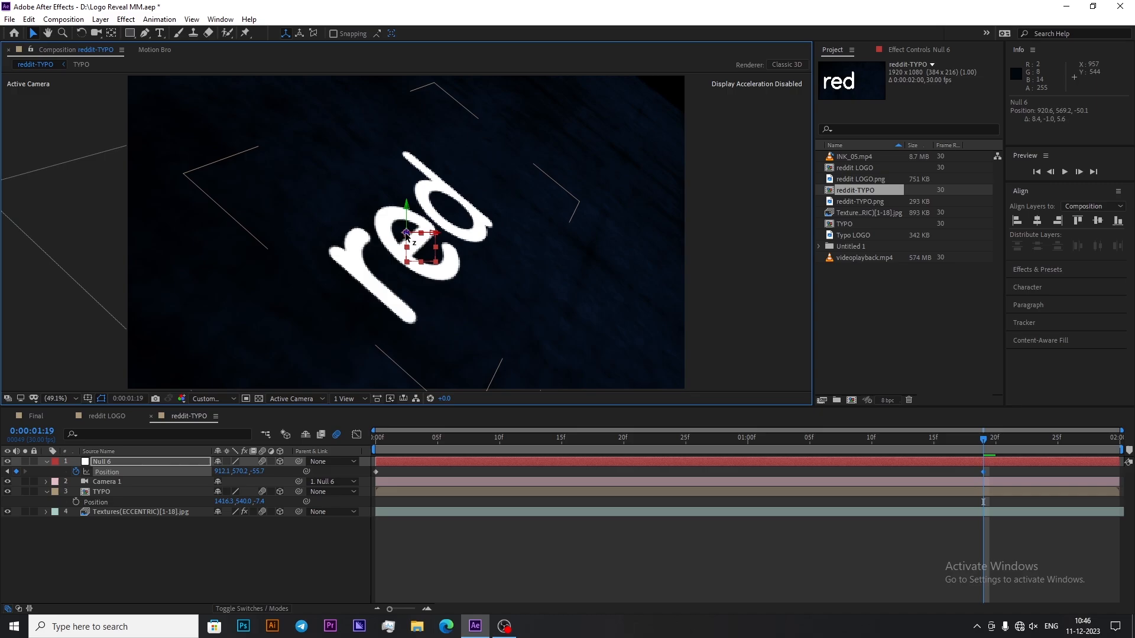
Step: Set Null 6's position at 0:00:01:19 to X 998 and Y 576, and apply Easy Ease to its position keyframes
left_click(230, 472)
type("998")
key("Tab")
type("576")
left_click(250, 533)
left_click(107, 472)
key("F9")
left_click(229, 534)
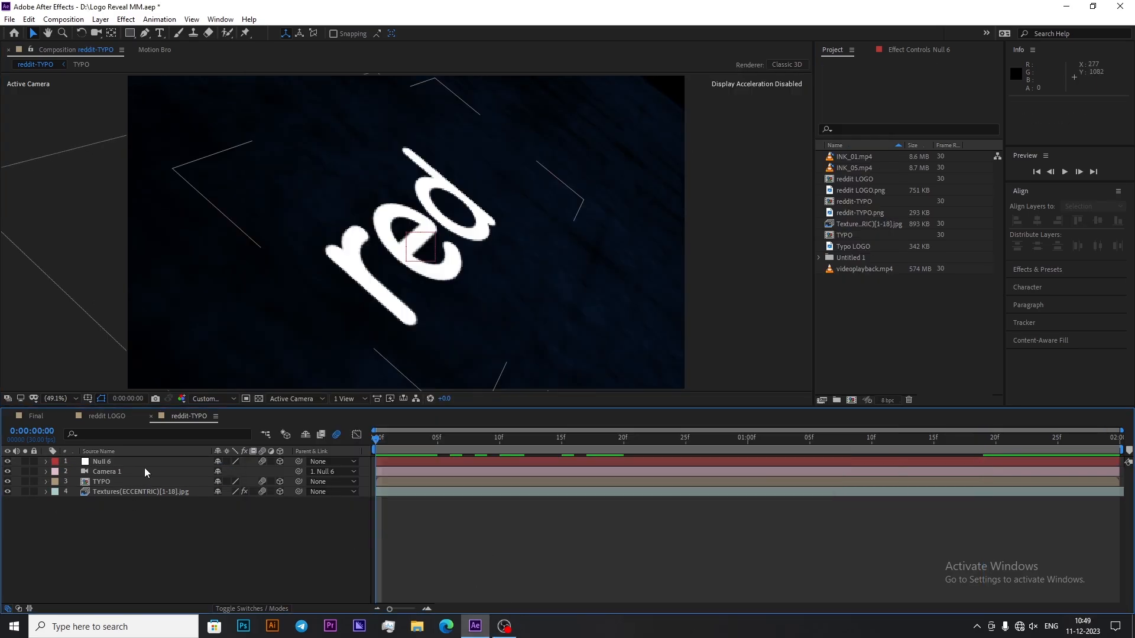
Step: Scale the TYPO layer up to 149%
key("s")
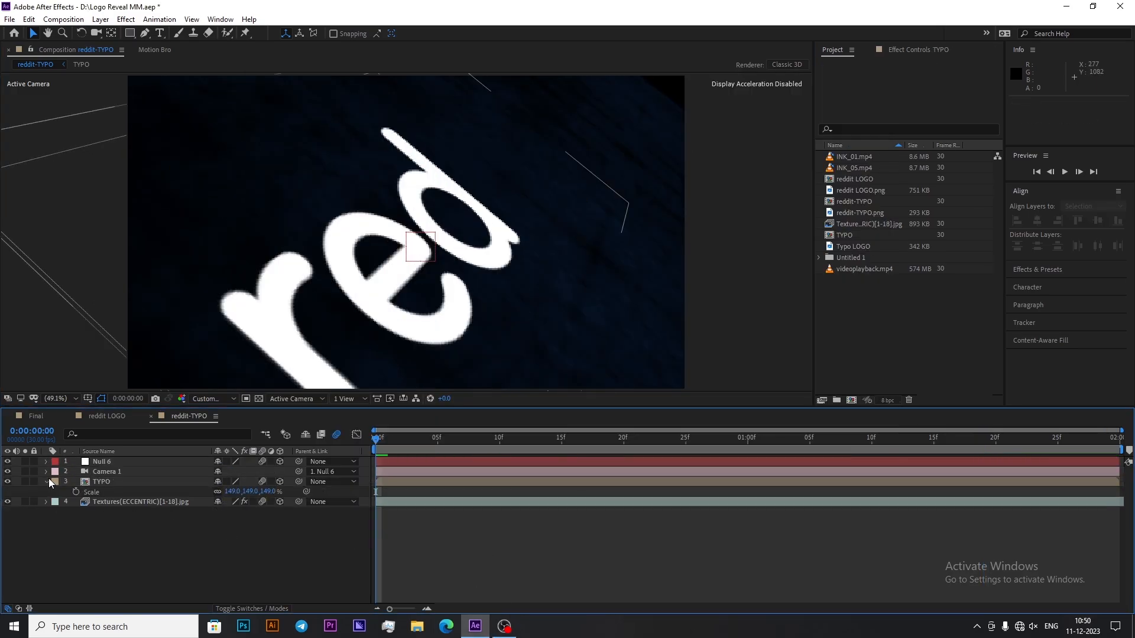
left_click(47, 482)
Step: Open the INK_01.mp4 footage and overlay it into the reddit-TYPO composition with its opening frames trimmed
left_click(847, 230)
double_click(855, 157)
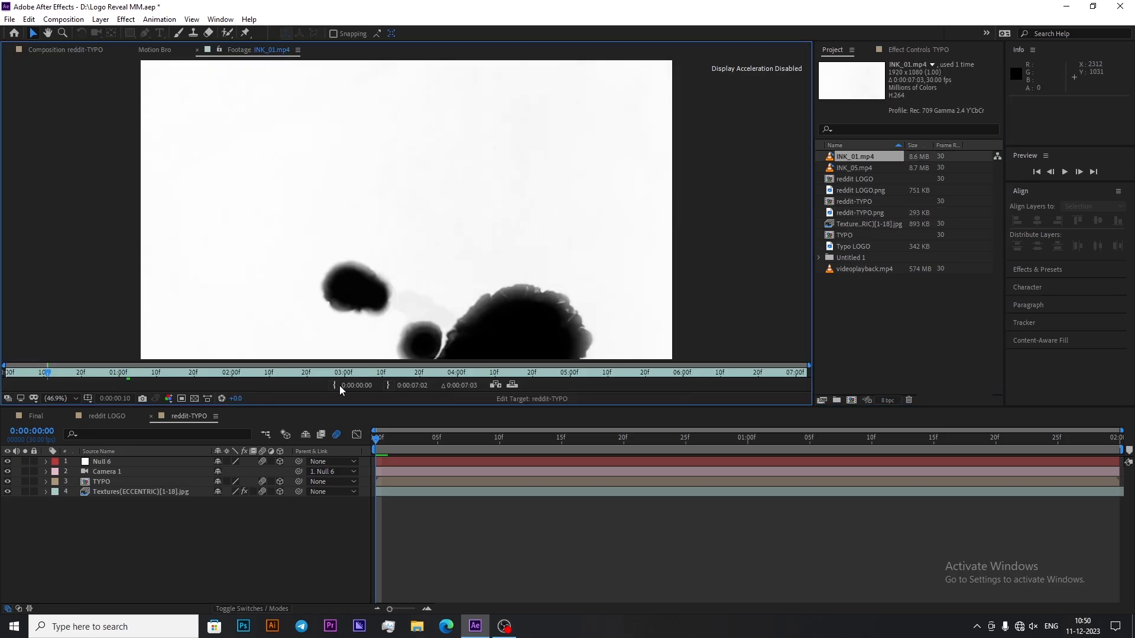
left_click(510, 386)
right_click(184, 462)
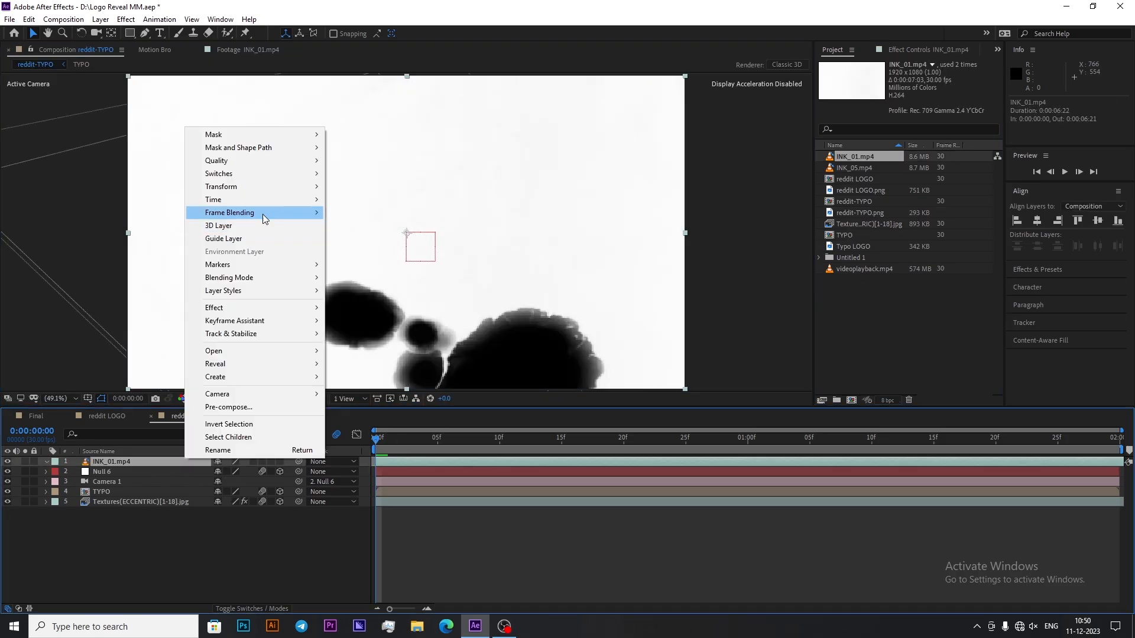
mouse_move(264, 200)
left_click(361, 232)
key("Escape")
Step: Place the INK_01.mp4 layer directly above TYPO and set TYPO's track matte to Luma Inverted Matte
left_click_drag(183, 462, 183, 489)
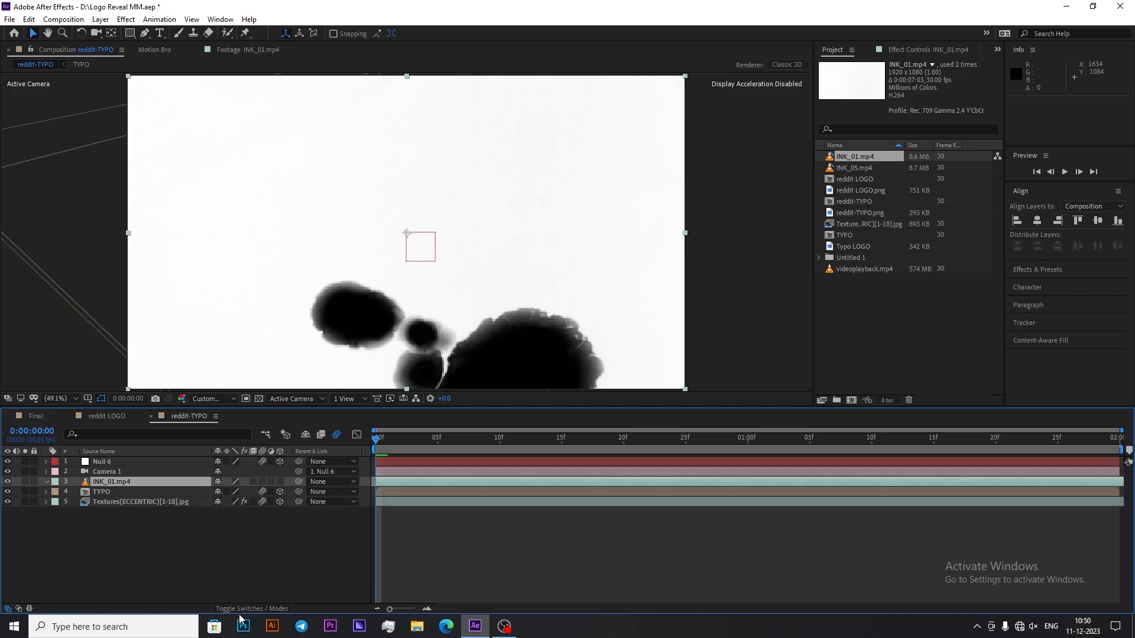
left_click(241, 609)
left_click(273, 491)
left_click(302, 560)
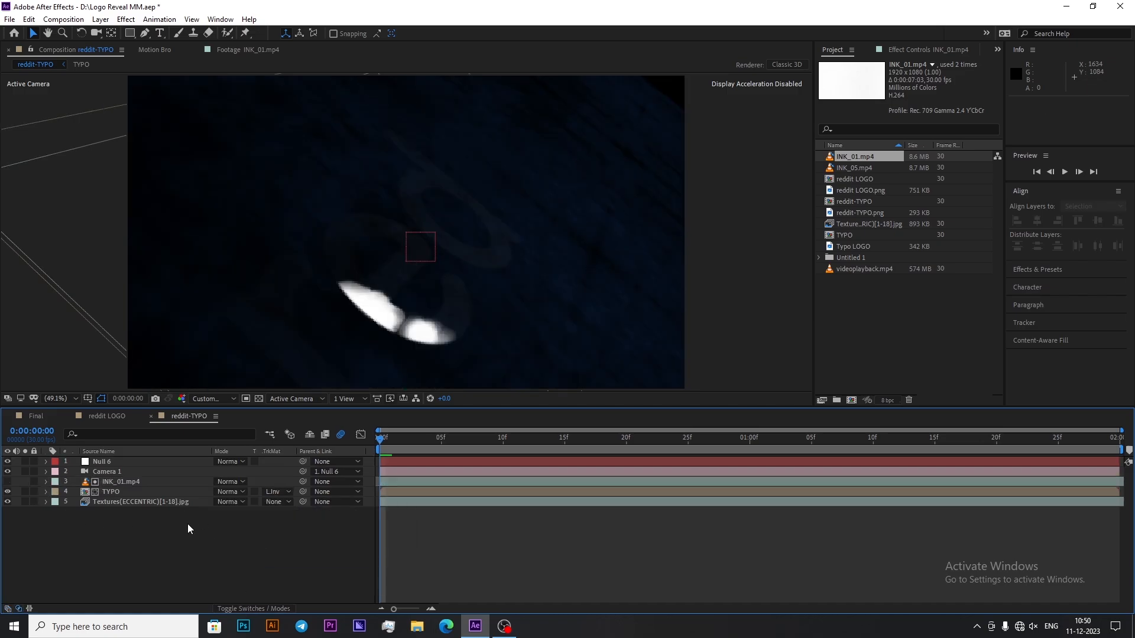
left_click(243, 608)
left_click_drag(459, 483, 326, 502)
left_click(402, 464)
key("u")
left_click_drag(400, 464, 452, 467)
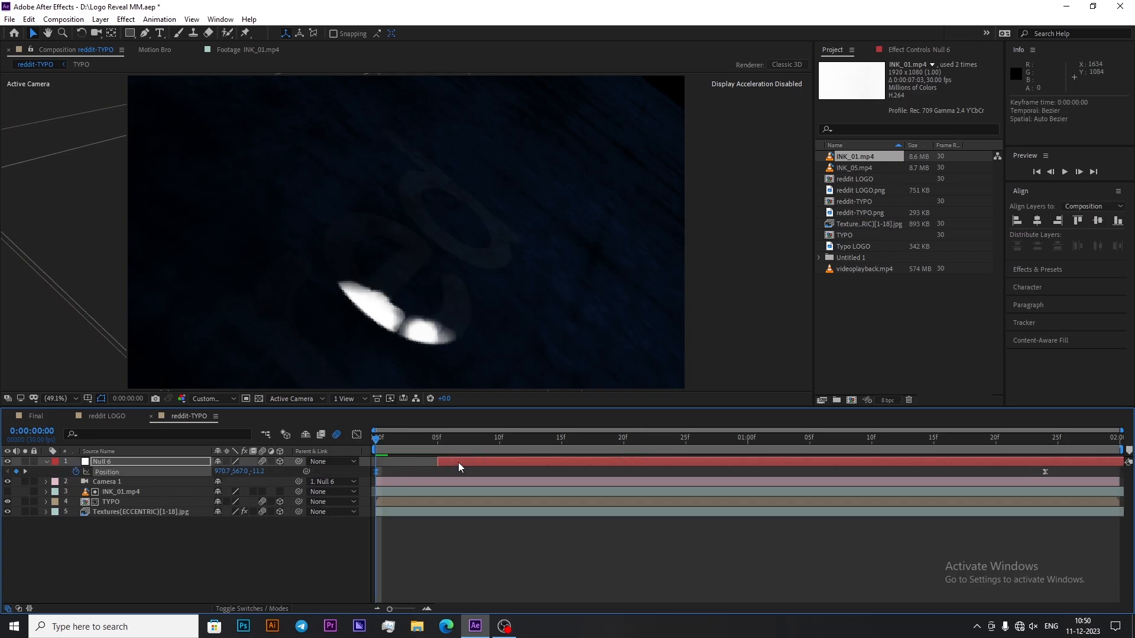
left_click(448, 537)
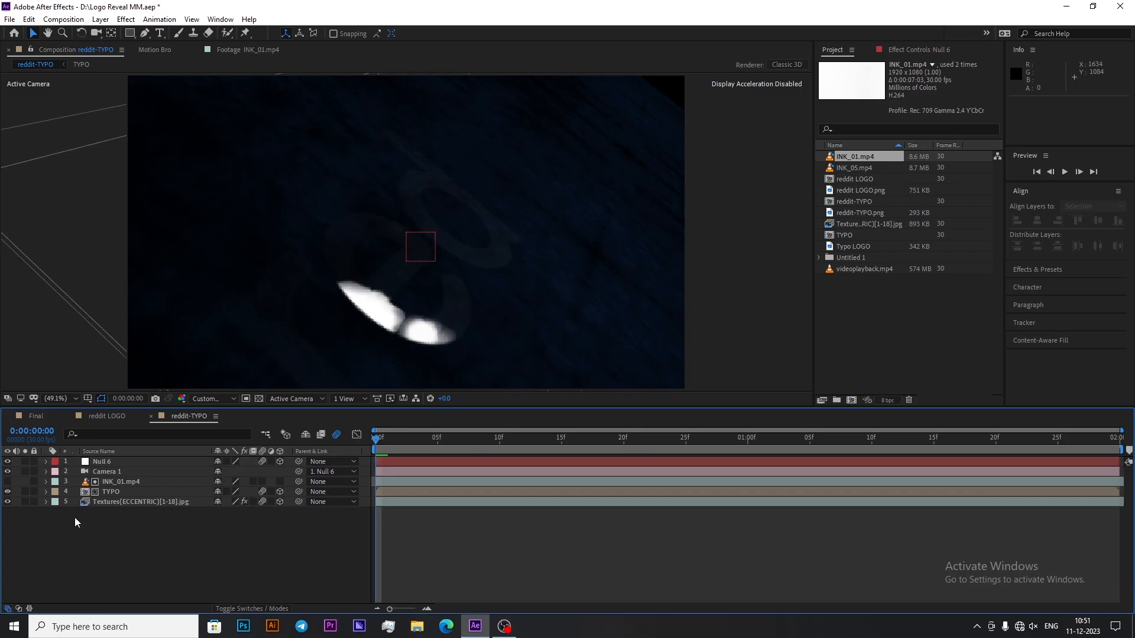
Step: Create a new composition from reddit-TYPO.png and set it to 1920 x 1080 at 30 fps
left_click_drag(858, 213, 856, 401)
right_click(275, 416)
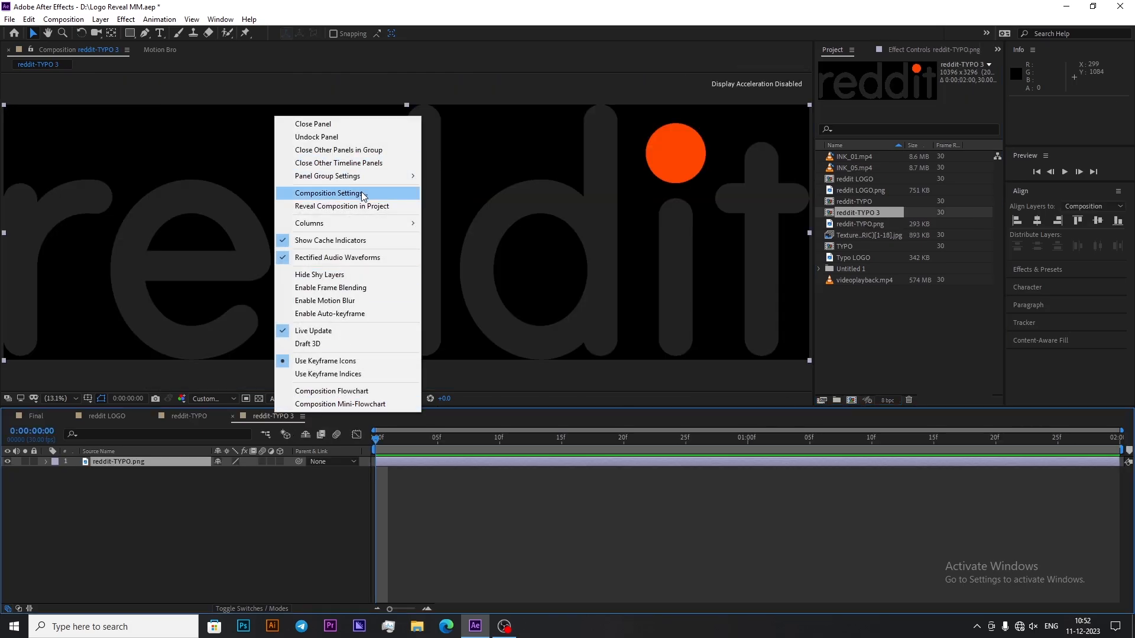
left_click(363, 196)
left_click(805, 250)
left_click(784, 562)
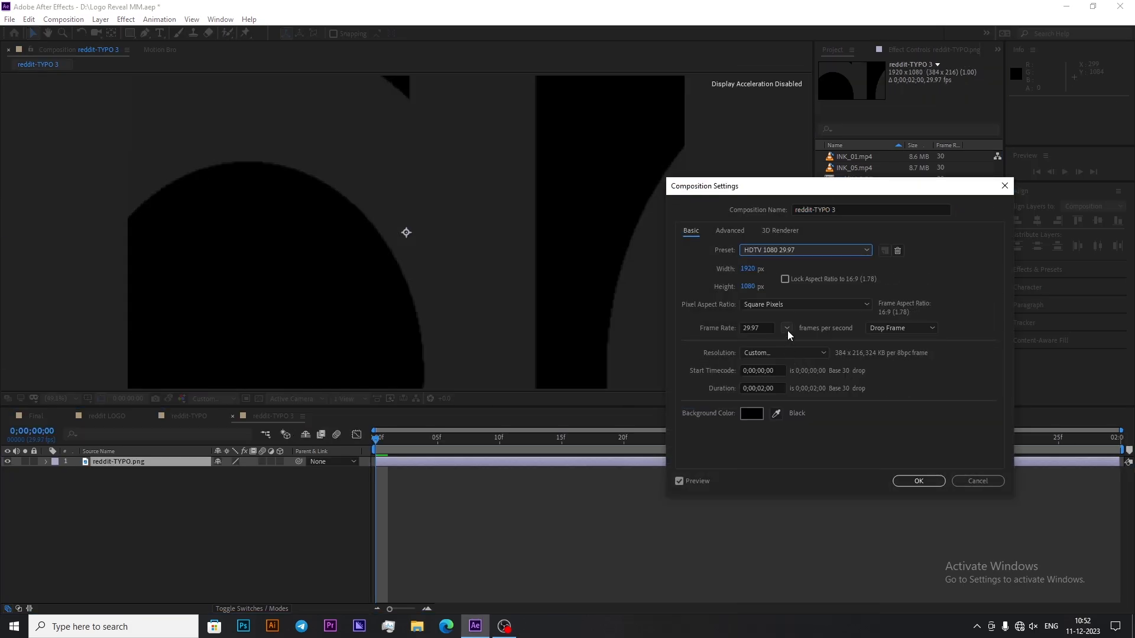
left_click(931, 484)
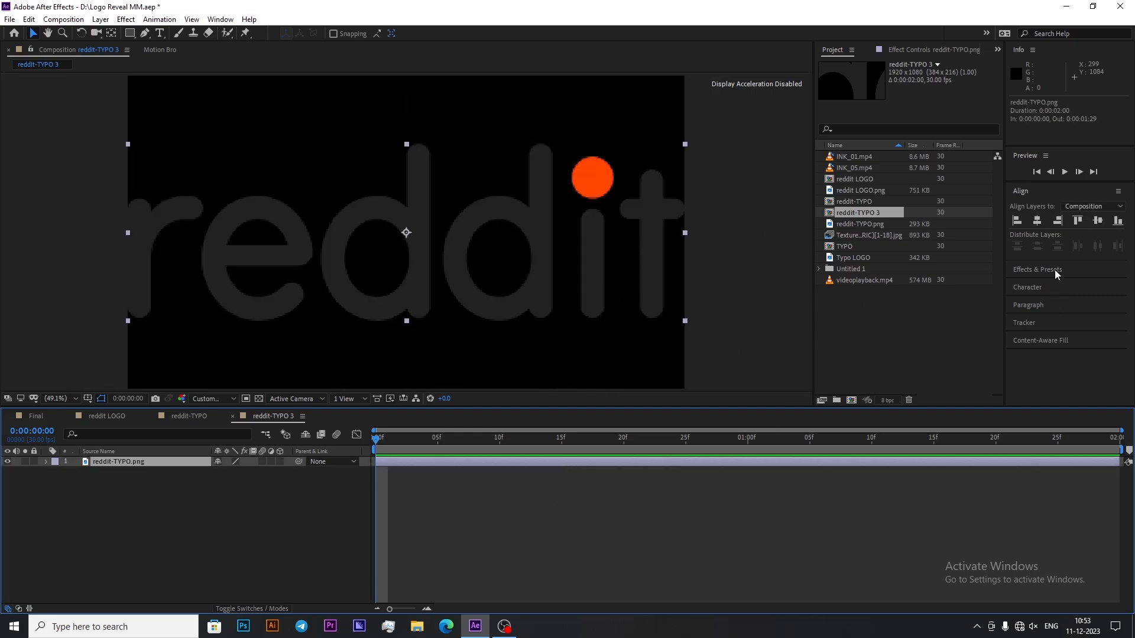
Step: Apply the Fill effect to the reddit-TYPO.png layer and set its colour to white
left_click(1055, 269)
double_click(1053, 298)
left_click(925, 106)
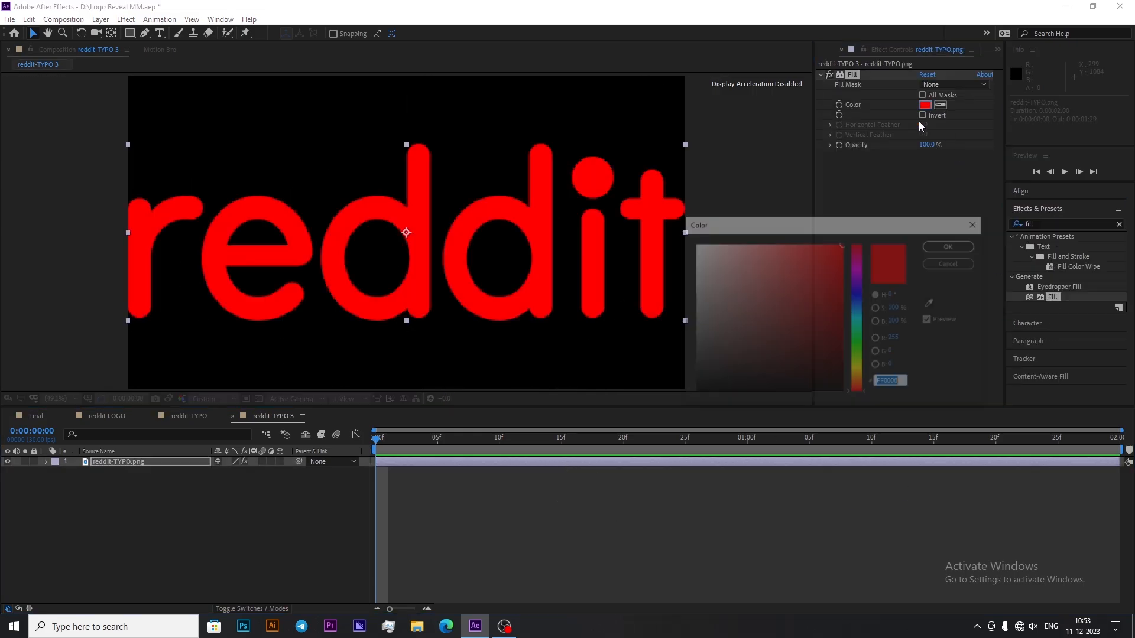
left_click_drag(739, 266, 578, 182)
left_click(951, 246)
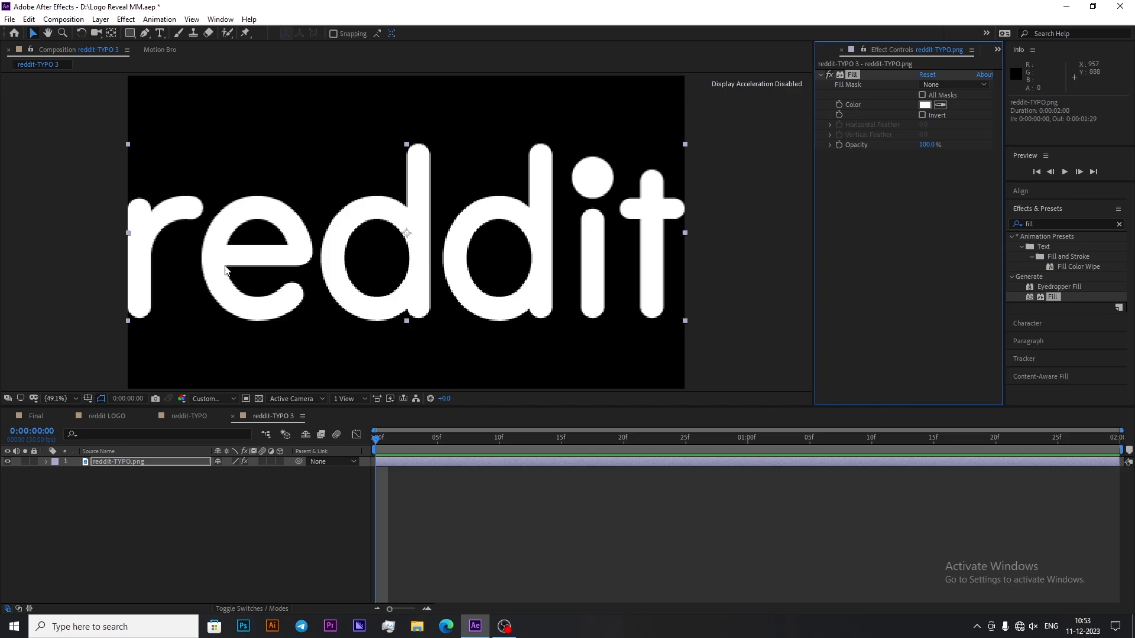
Step: Add a rectangular mask to the reddit-TYPO.png layer and narrow it to keep only the letters "dit"
double_click(130, 34)
left_click(66, 482)
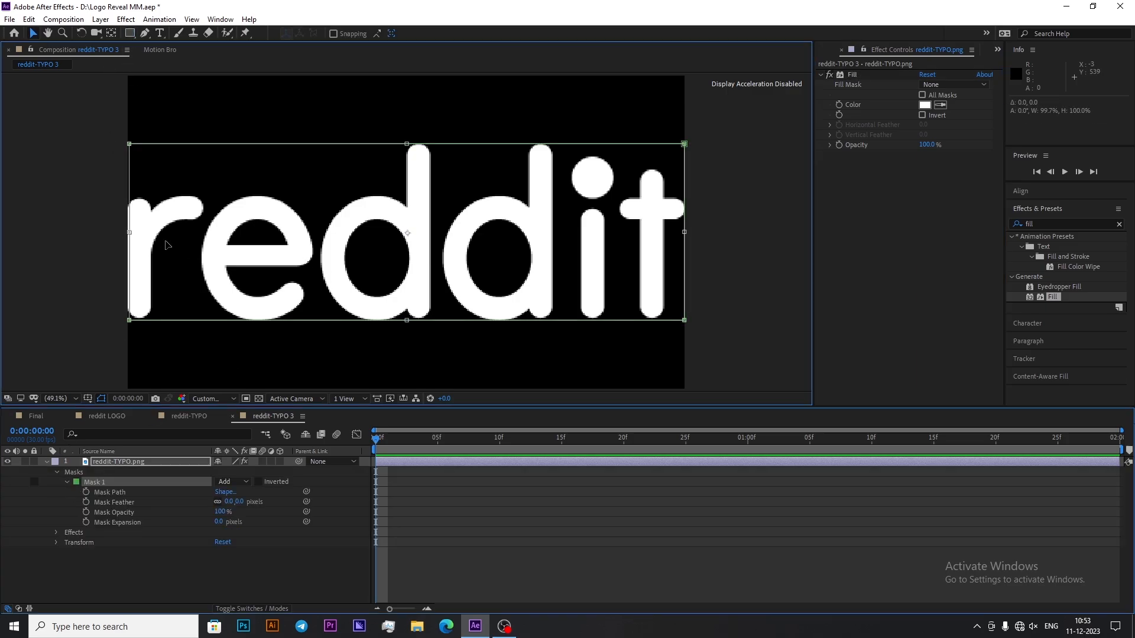
left_click_drag(165, 245, 412, 284)
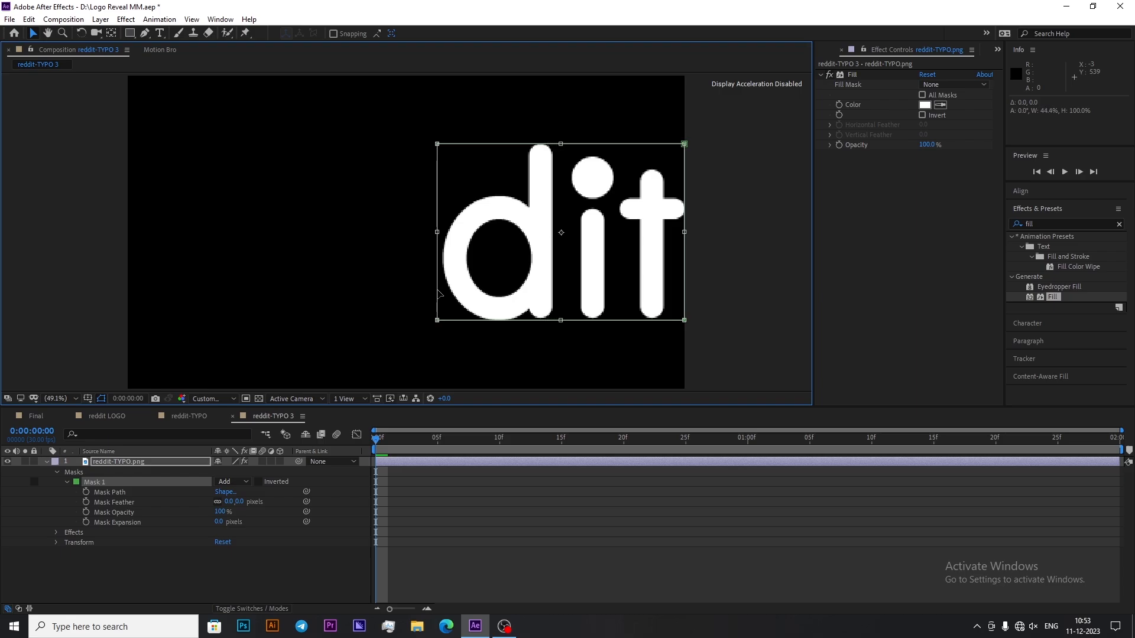
left_click(47, 463)
left_click(125, 469)
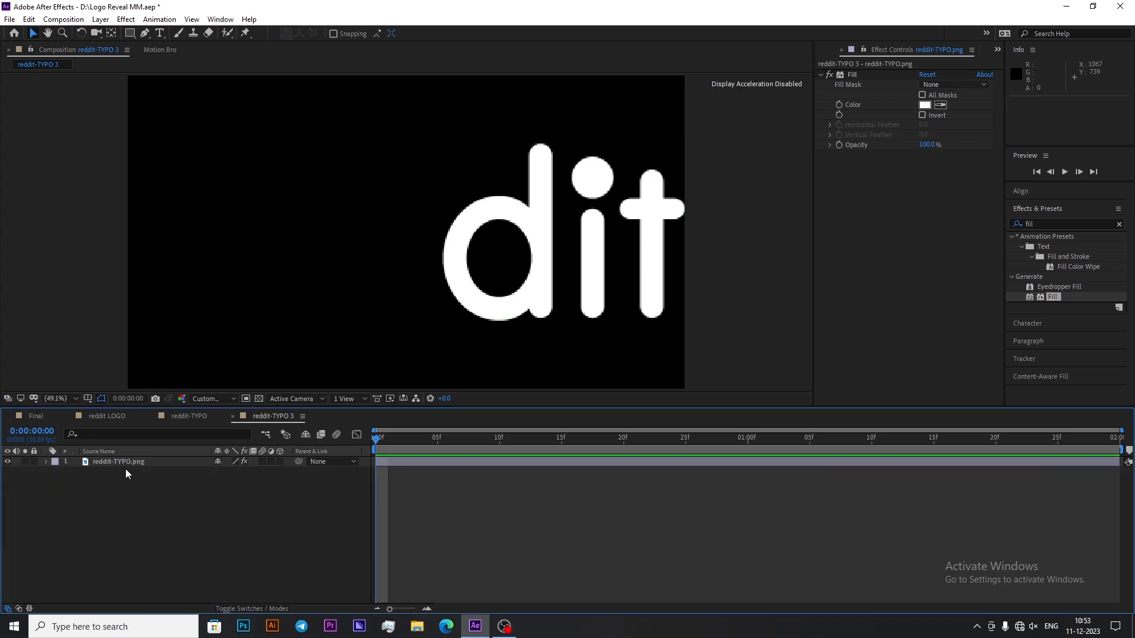
Step: Duplicate the masked reddit-TYPO.png layer and draw an elliptical mask around the dot of the "i" on the upper copy
left_click(129, 466)
key("ctrl+d")
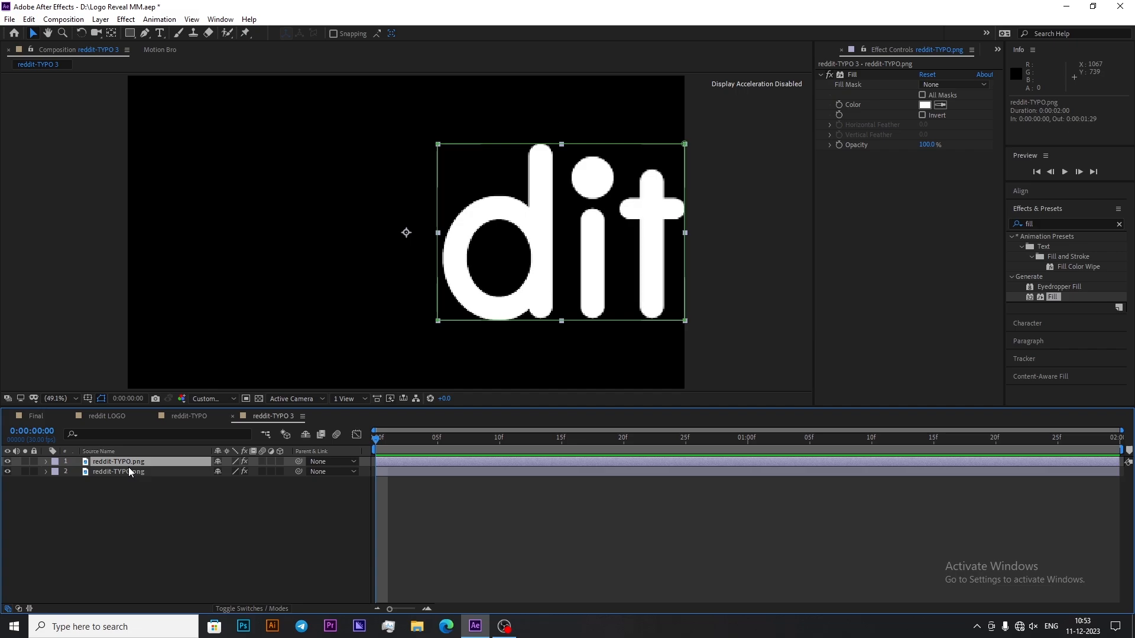
key("n")
double_click(385, 450)
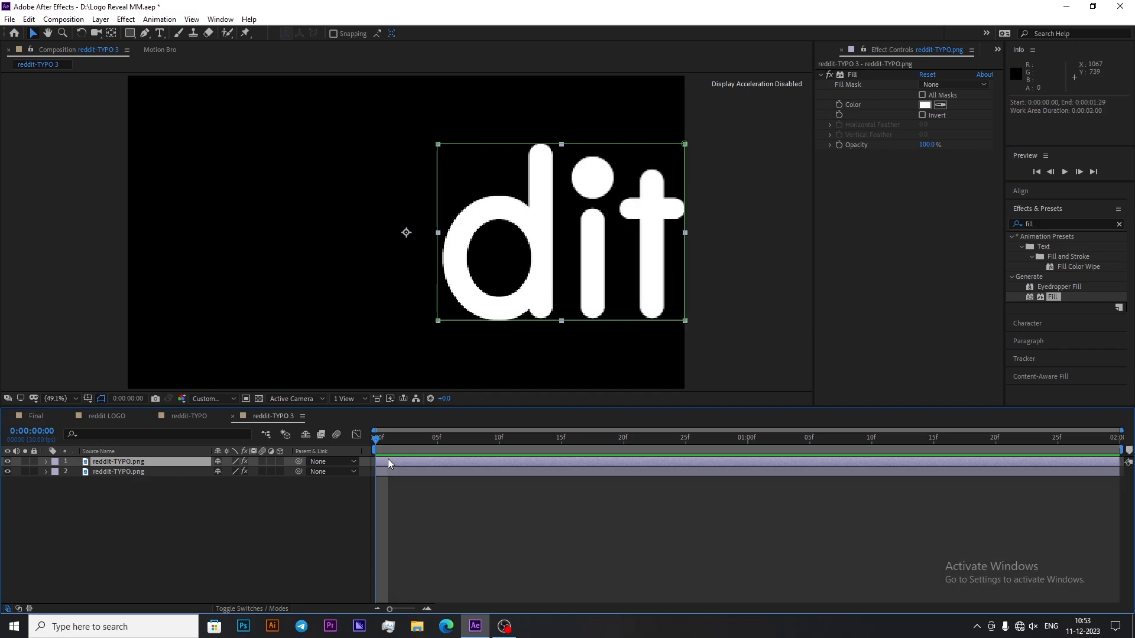
key("m")
left_click_drag(130, 34, 168, 61)
left_click_drag(601, 202, 603, 206)
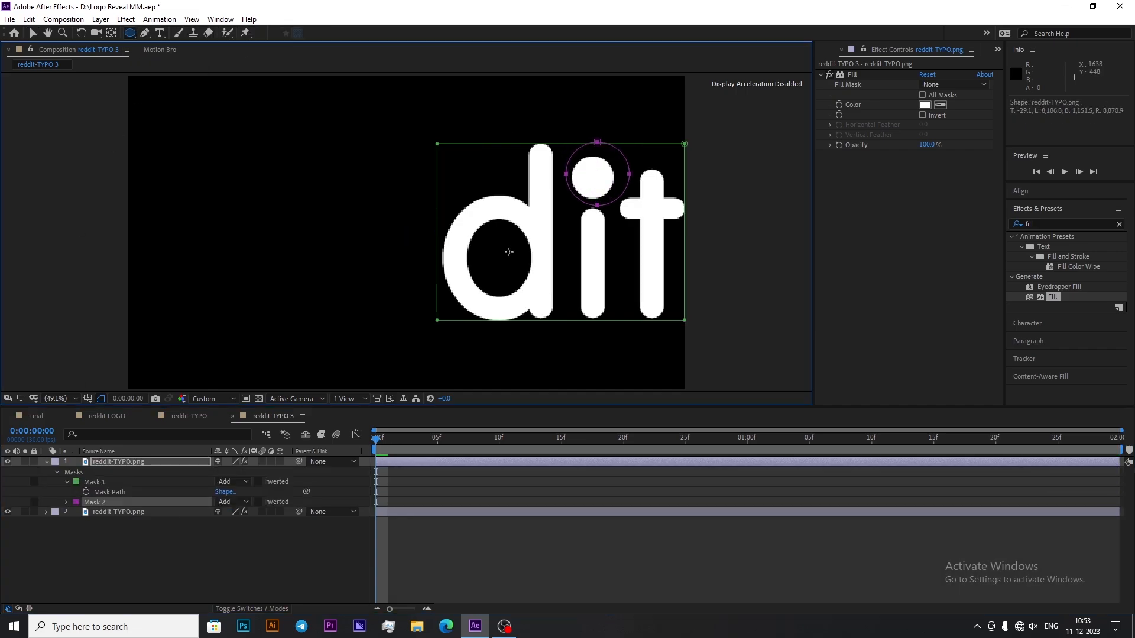
left_click(232, 502)
left_click(163, 557)
left_click(139, 482)
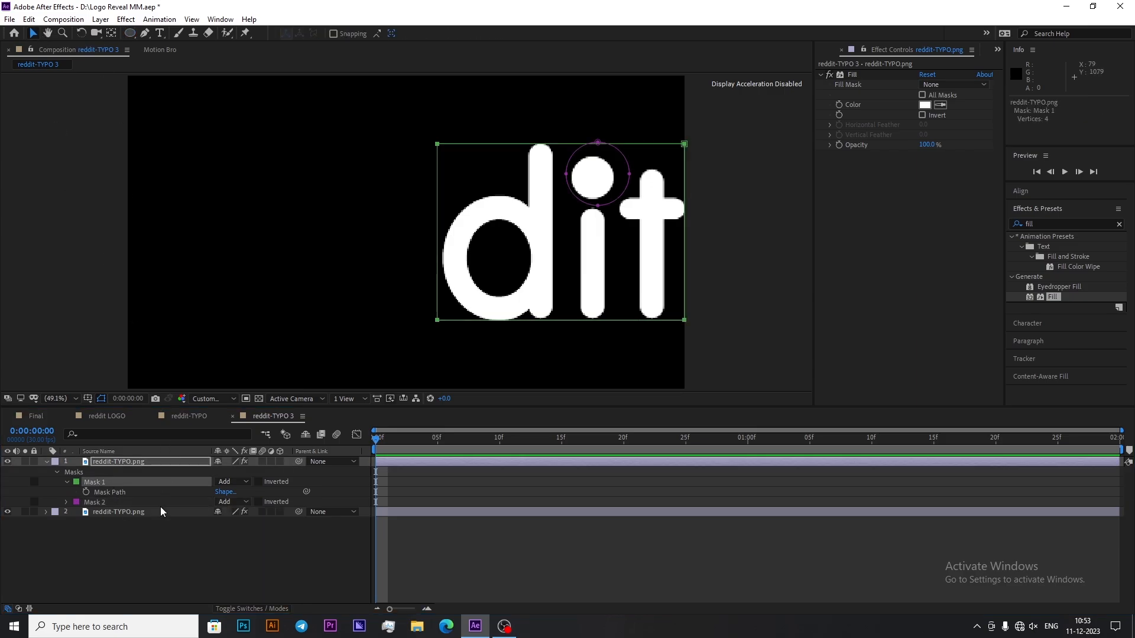
Step: Remove the Fill effect and the rectangular Mask 1 from the upper reddit-TYPO.png layer
left_click(162, 536)
left_click(852, 74)
key("Delete")
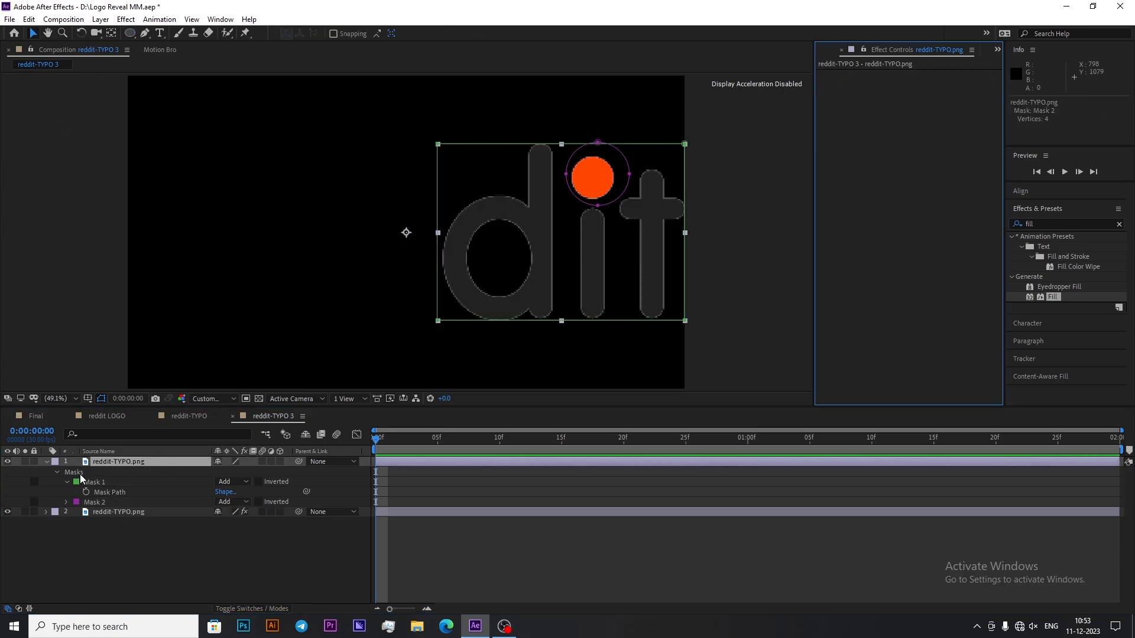
left_click(95, 482)
key("Delete")
left_click(83, 509)
left_click(46, 462)
Step: Pre-compose both reddit-TYPO.png layers into a composition named TYPO 2
left_click_drag(108, 486, 161, 464)
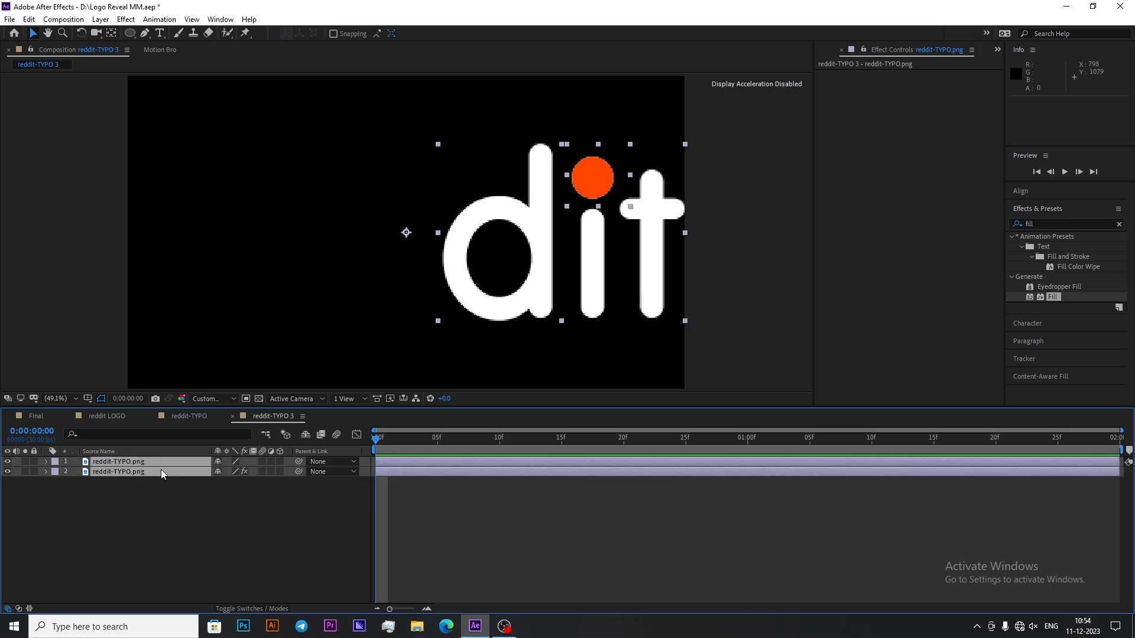
right_click(161, 469)
left_click(207, 417)
type("TYPO 2")
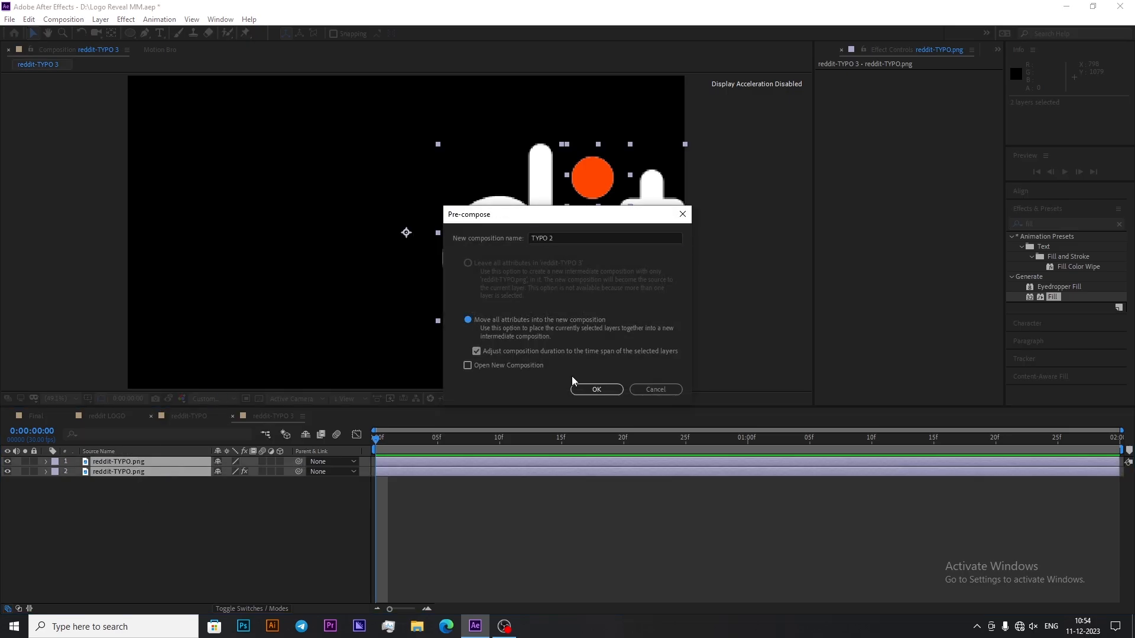
left_click(594, 389)
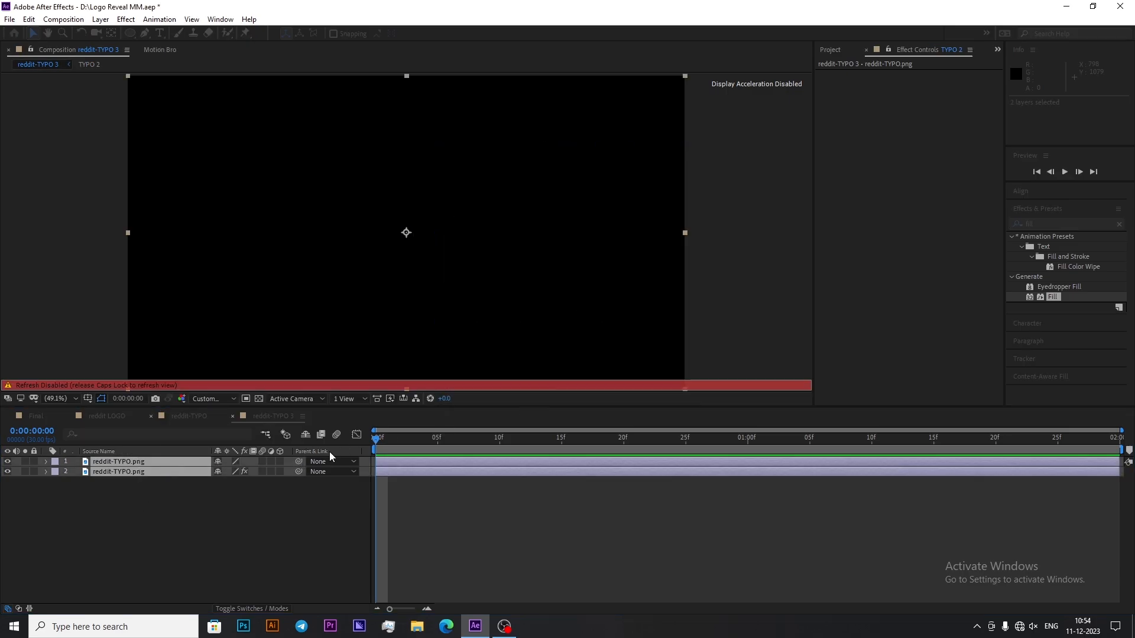
Step: Build the reddit-TYPO 2 composition from TYPO 2 and the texture background, with a camera parented to a 3D null
left_click(208, 492)
double_click(182, 462)
key("ctrl+a")
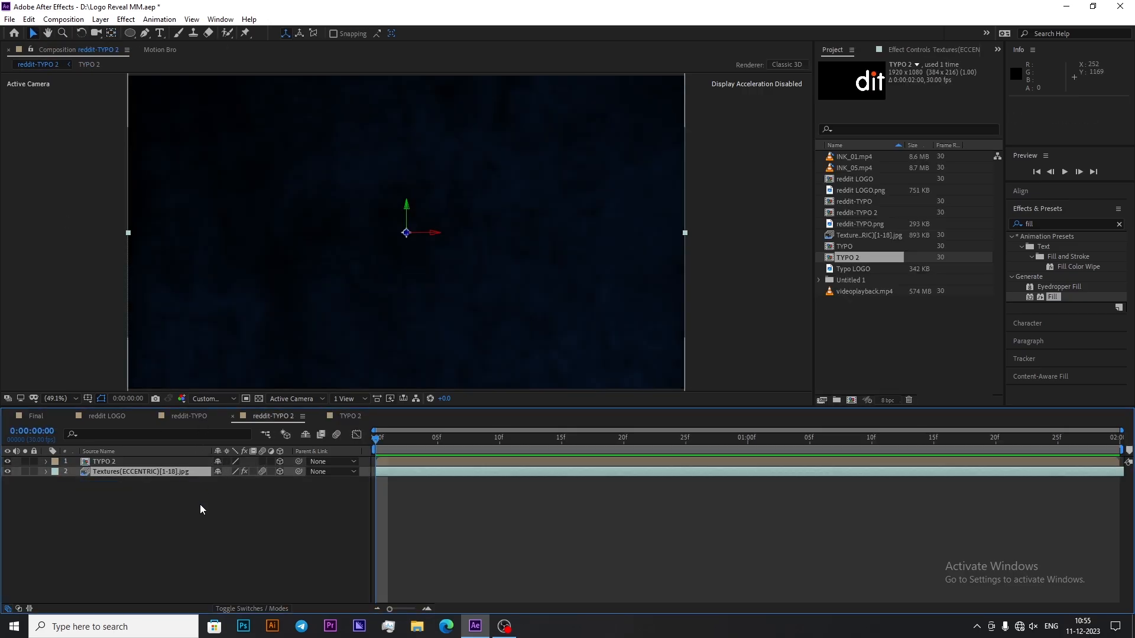
right_click(263, 385)
left_click(169, 462)
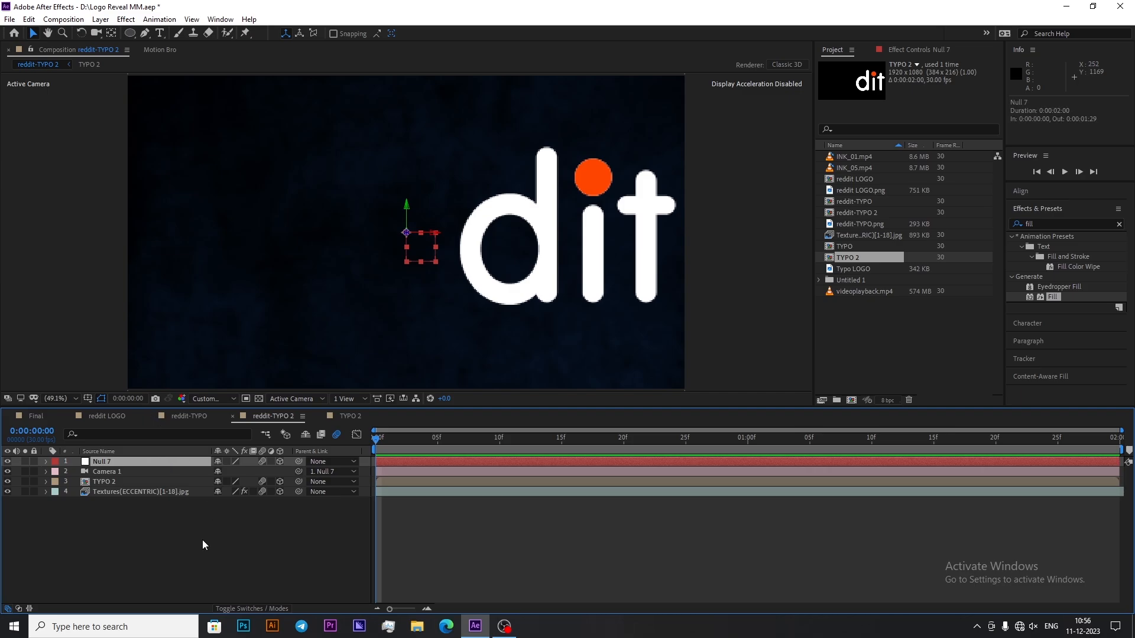
Step: Tilt Null 7 by setting its X Rotation to 57° and Y Rotation to 10°
left_click(133, 481)
left_click(136, 464)
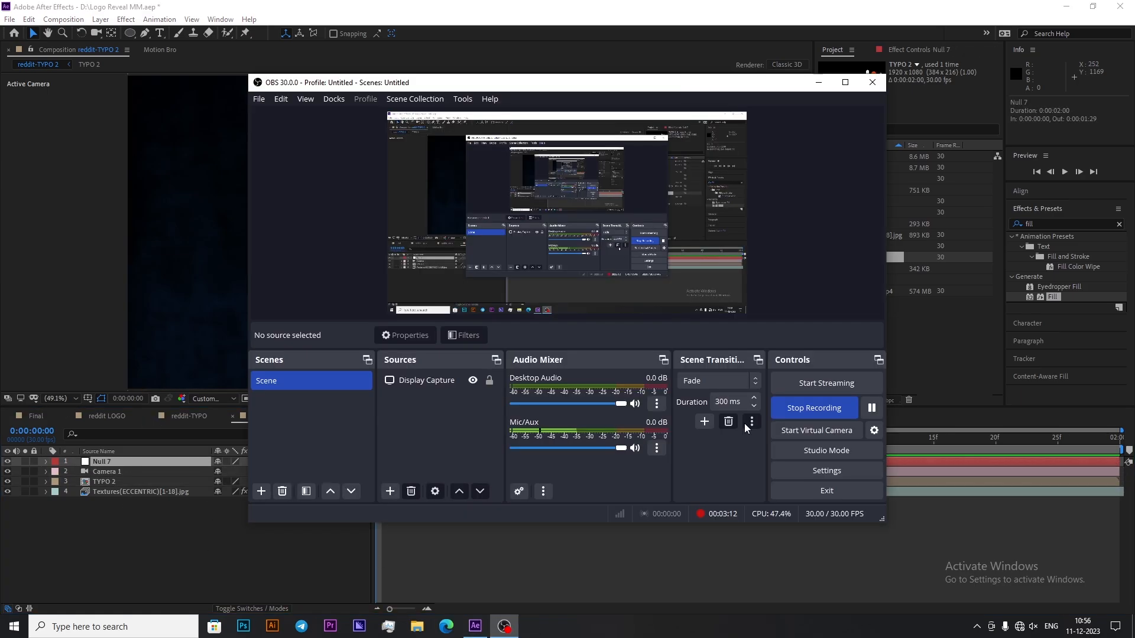
key("r")
left_click_drag(236, 482, 269, 481)
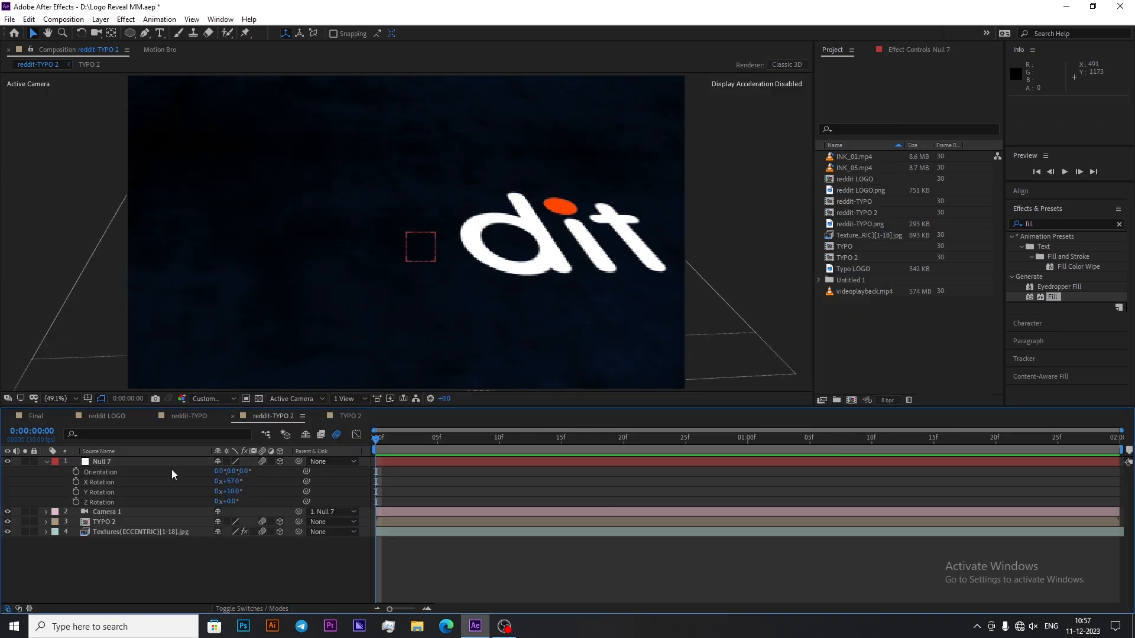
left_click(170, 463)
key("p")
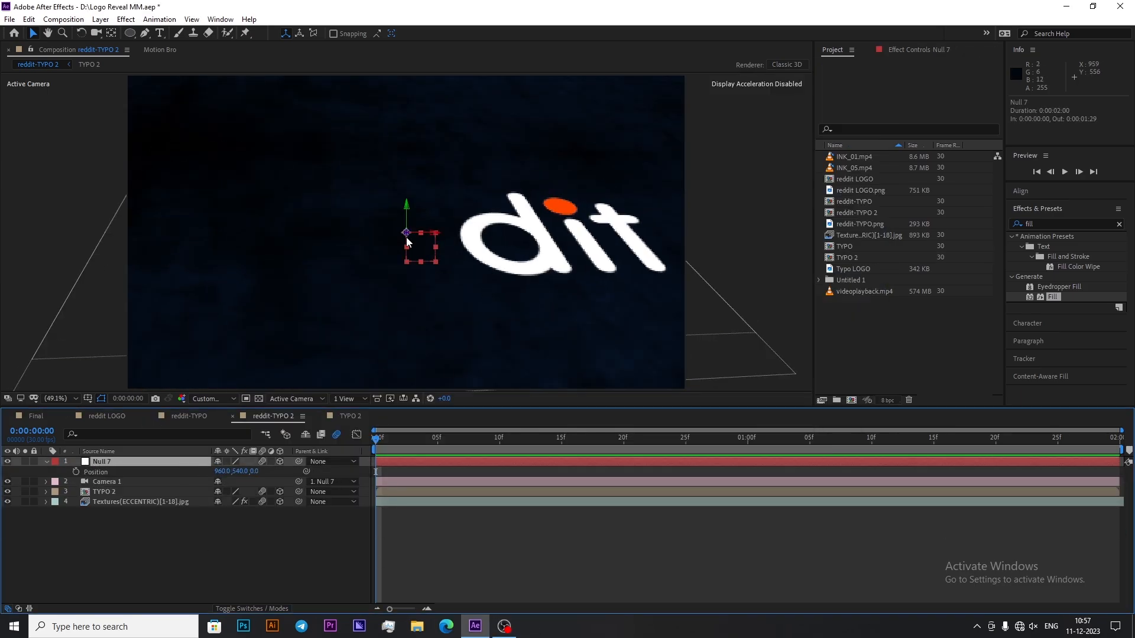
left_click_drag(406, 235, 539, 239)
left_click_drag(438, 235, 640, 261)
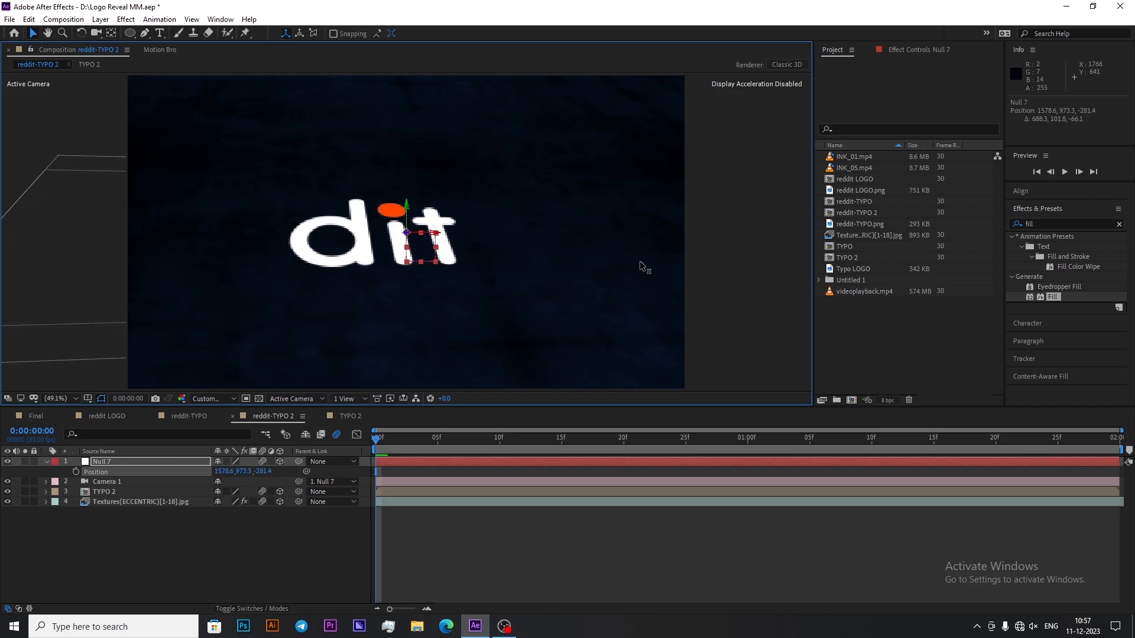
left_click_drag(406, 207, 412, 150)
key("ctrl+z")
key("ctrl+z")
key("ctrl+z")
key("ctrl+z")
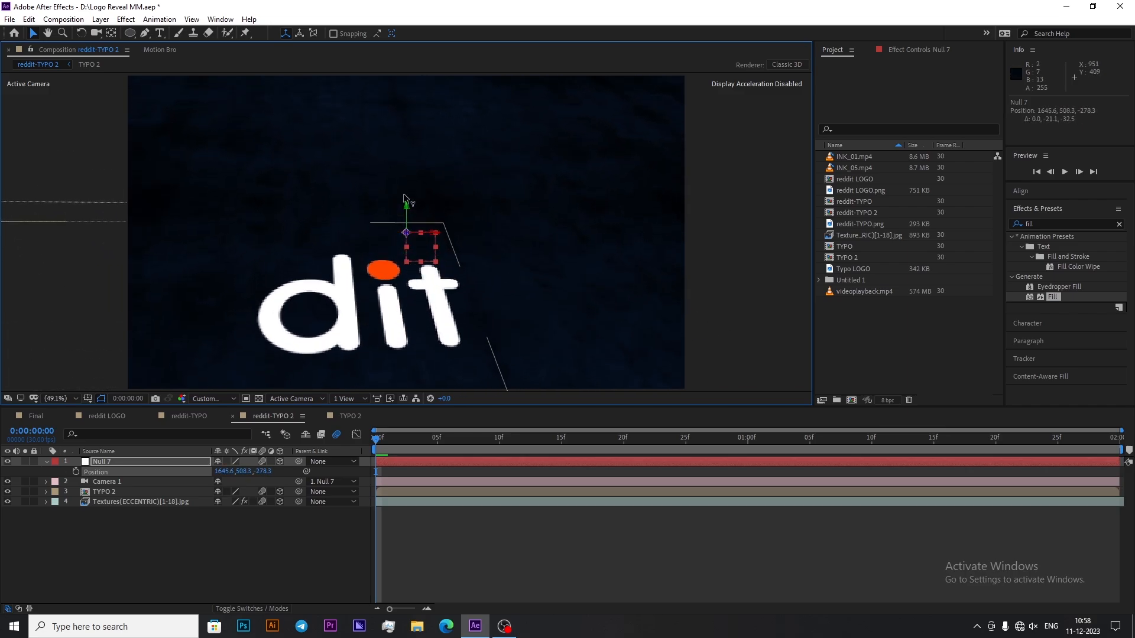
Step: Scale the TYPO 2 layer to 200%, keeping its original position
left_click(155, 492)
key("p")
left_click_drag(435, 233, 289, 272)
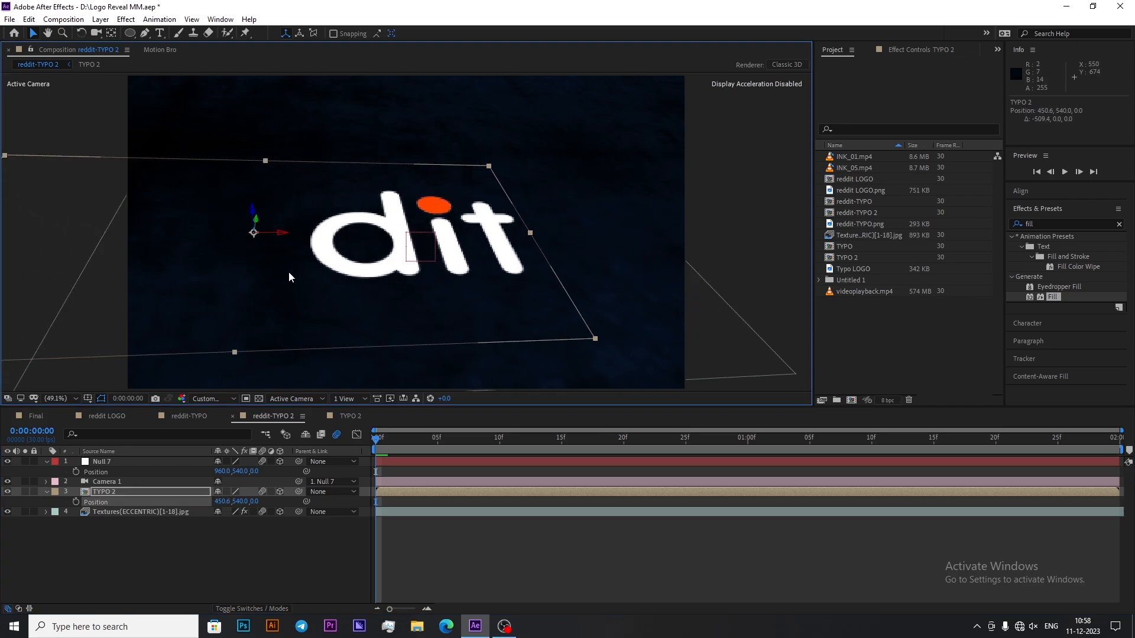
key("ctrl+z")
key("s")
left_click(234, 501)
type("200")
key("Return")
Step: Add a position keyframe to Null 7 at 0:00:00:00 and move the null to about 863, 1003, -301
left_click(435, 234)
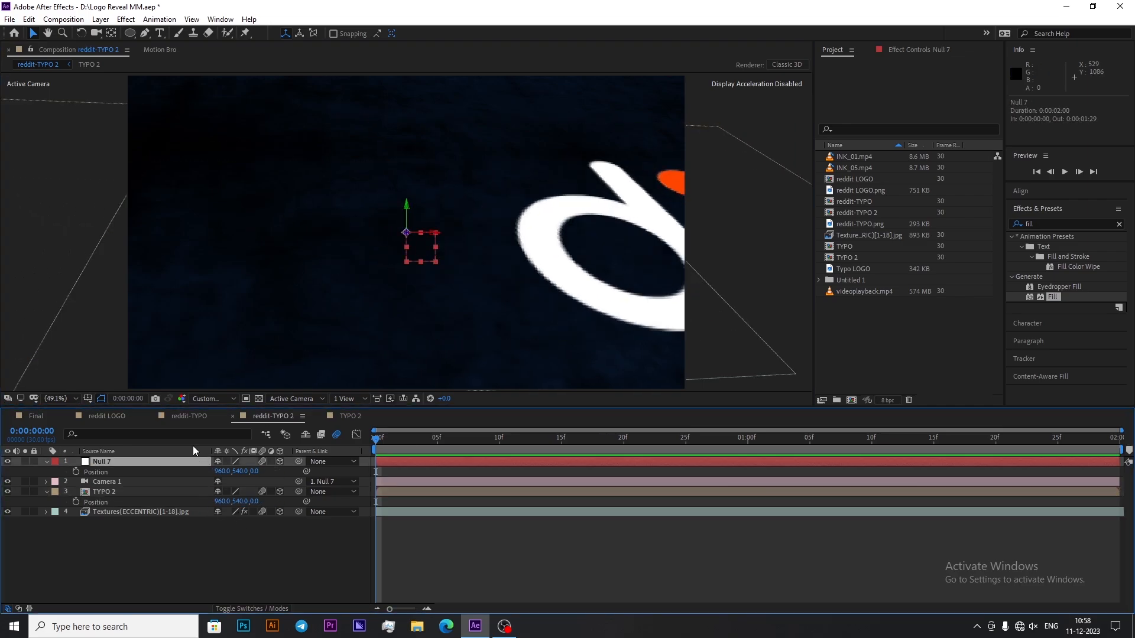
left_click(77, 471)
left_click_drag(406, 233, 657, 330)
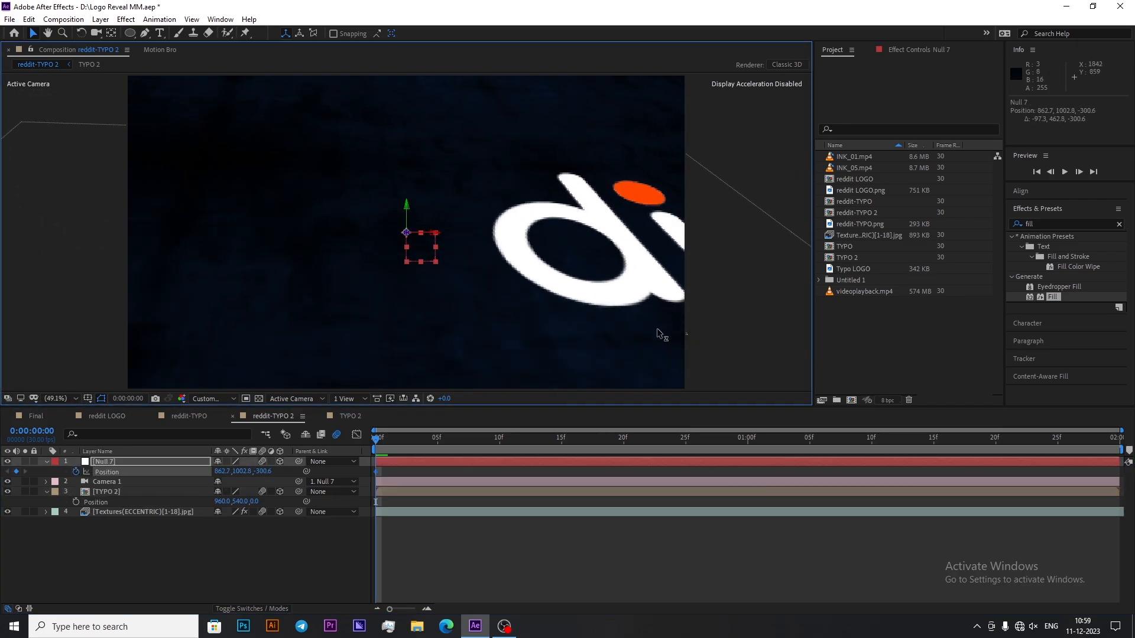
left_click_drag(433, 236, 886, 263)
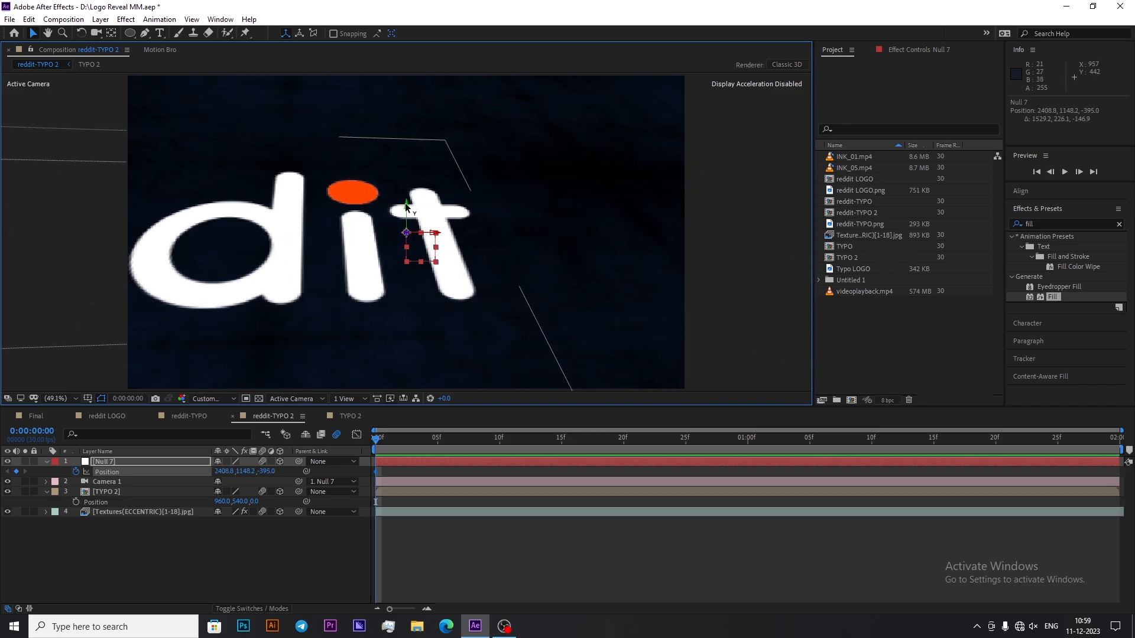
mouse_move(406, 205)
left_mouse_down()
mouse_move(425, 76)
mouse_move(402, 213)
left_mouse_up()
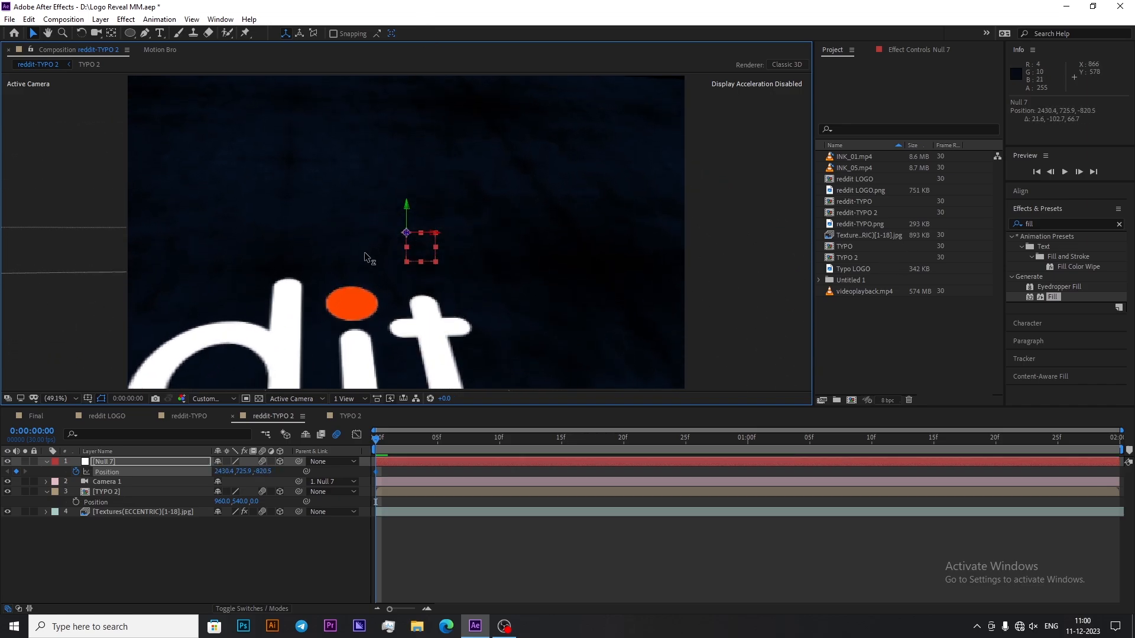
left_click_drag(365, 257, 148, 314)
key("ctrl+z")
key("ctrl+z")
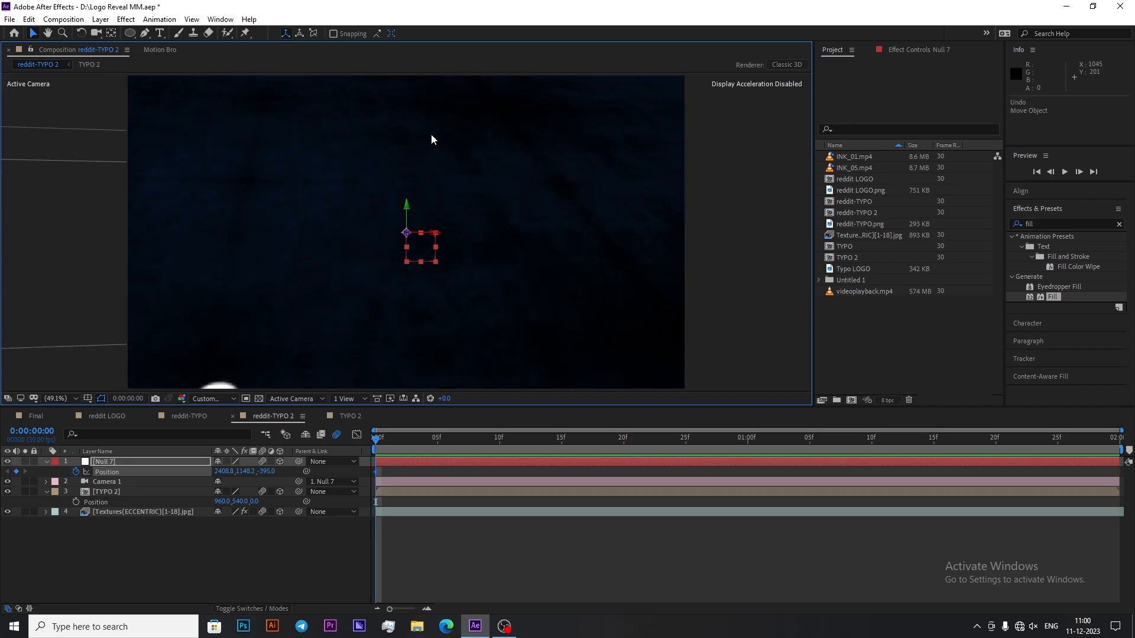
key("ctrl+z")
key("ctrl+z")
Step: Move Null 7 along its axes to about 2422, 973, -373 to frame the "dit" letters at 0:00:00:00
left_click_drag(433, 233, 869, 256)
left_click_drag(407, 207, 518, 236)
left_click_drag(436, 234, 388, 251)
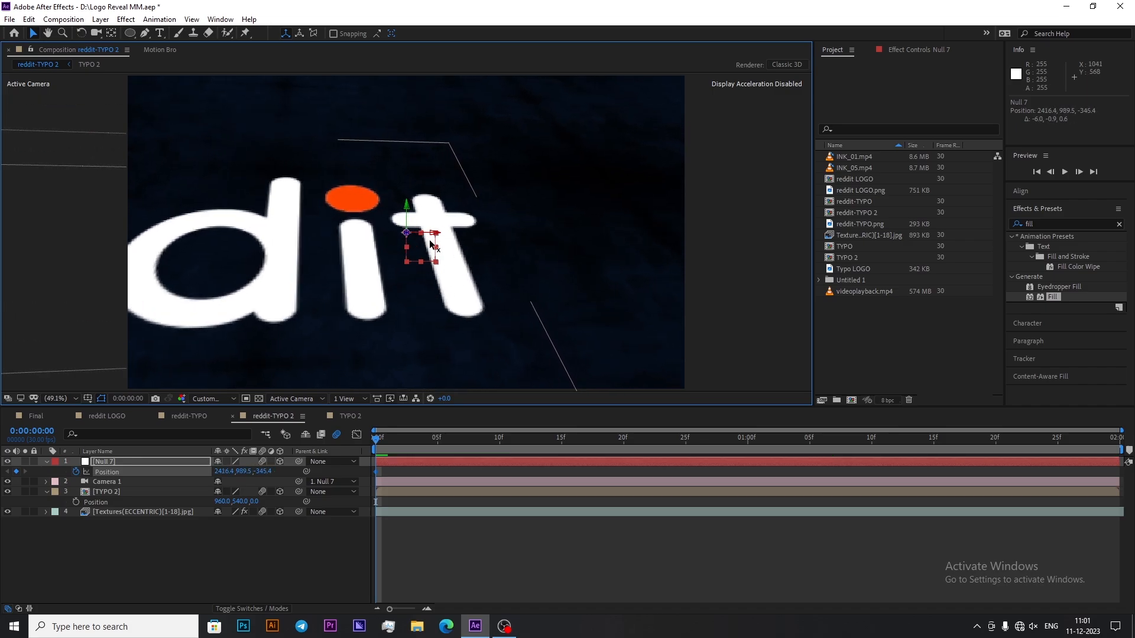
key("ctrl+z")
left_click(136, 491)
left_click(136, 462)
left_click_drag(407, 207, 403, 197)
left_click(172, 481)
left_click(171, 492)
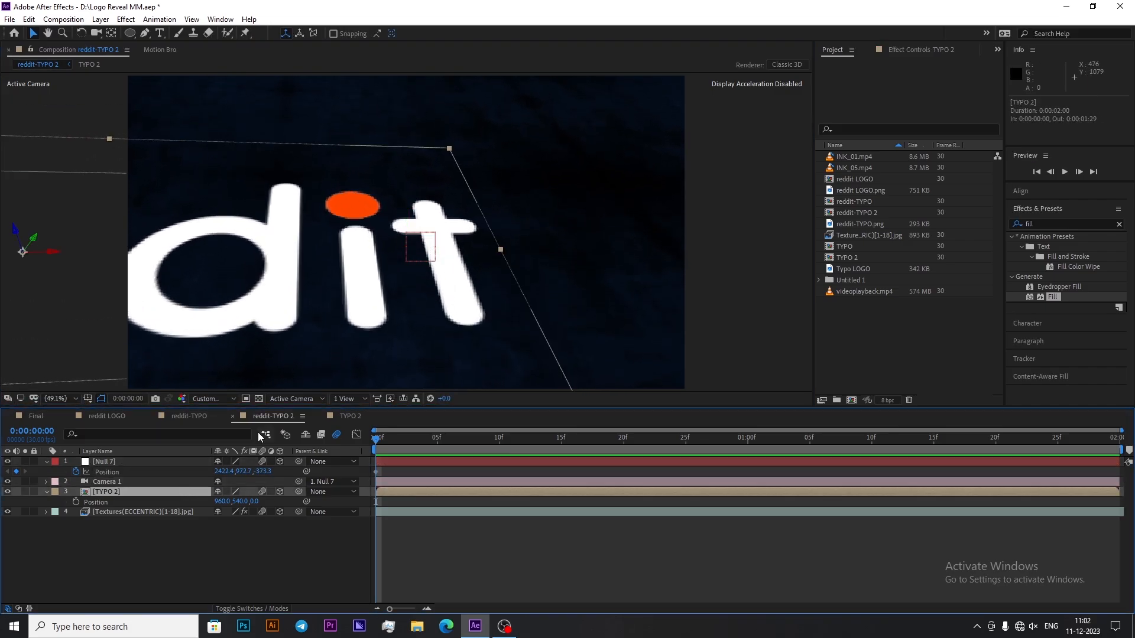
Step: Move TYPO 2 along its X axis to about 1354 and set Null 7's position to 2410, 822, -215 at 0:00:00:00
left_click_drag(52, 254, 162, 270)
left_click(172, 462)
left_click(228, 472)
type("2410")
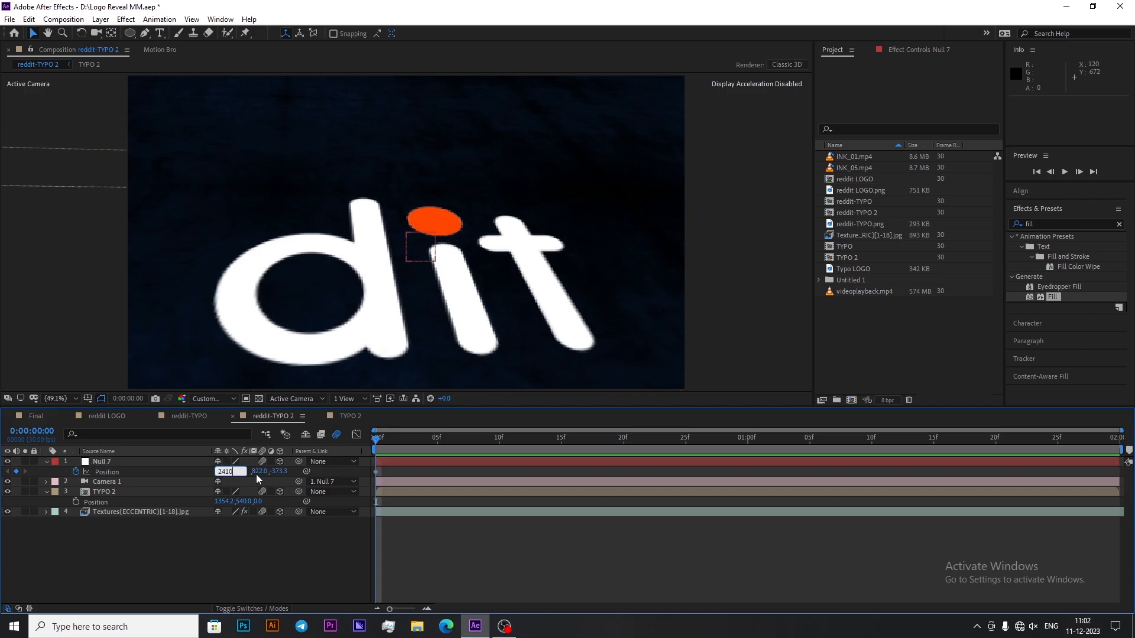
key("Tab")
type("822")
key("Tab")
type("-241")
left_click_drag(267, 471, 282, 472)
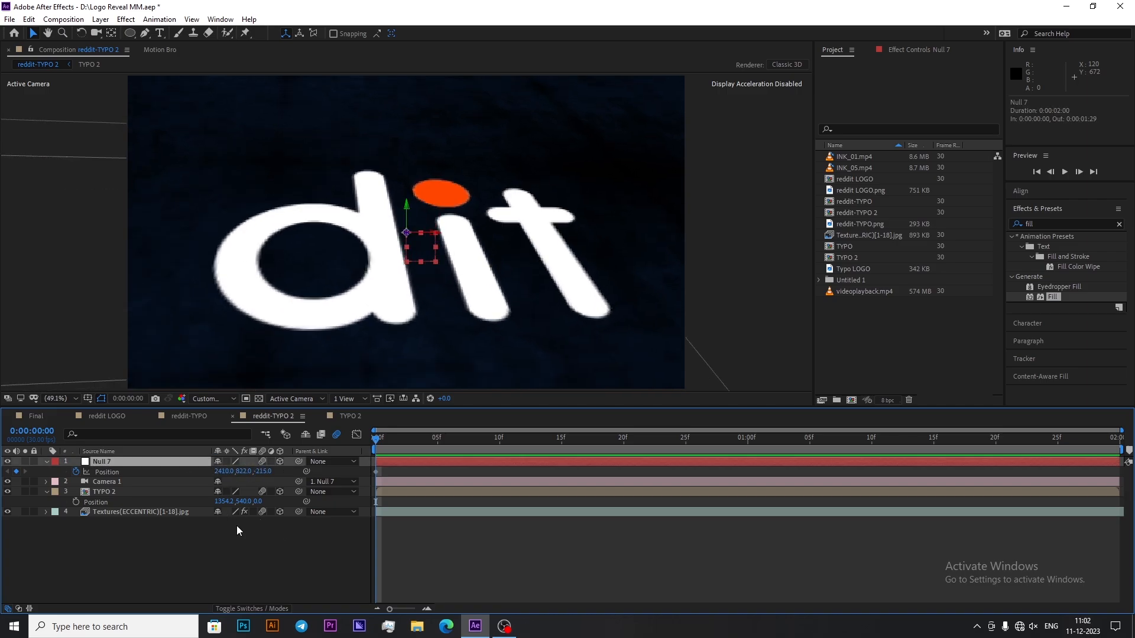
Step: Keyframe Null 7's position at 0:00:01:13 to about 2498, 875, -265 for a slow drift across the "dit" letters
left_click_drag(432, 235, 535, 266)
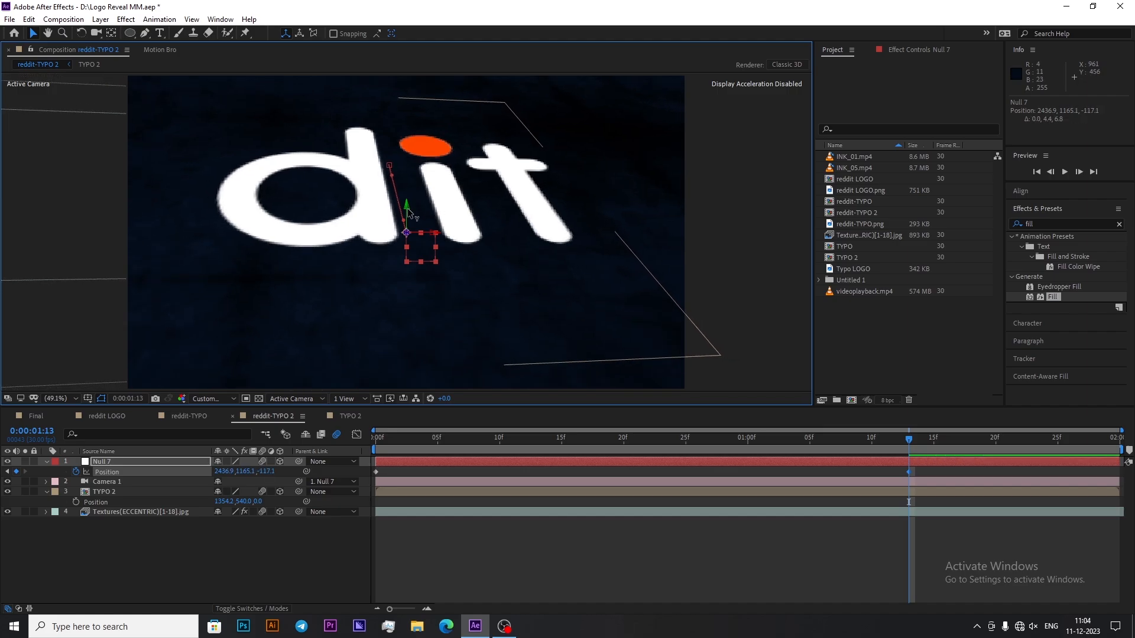
left_click_drag(406, 210, 408, 177)
left_click_drag(435, 234, 449, 235)
left_click(225, 472)
type("2498")
key("Tab")
left_click(272, 474)
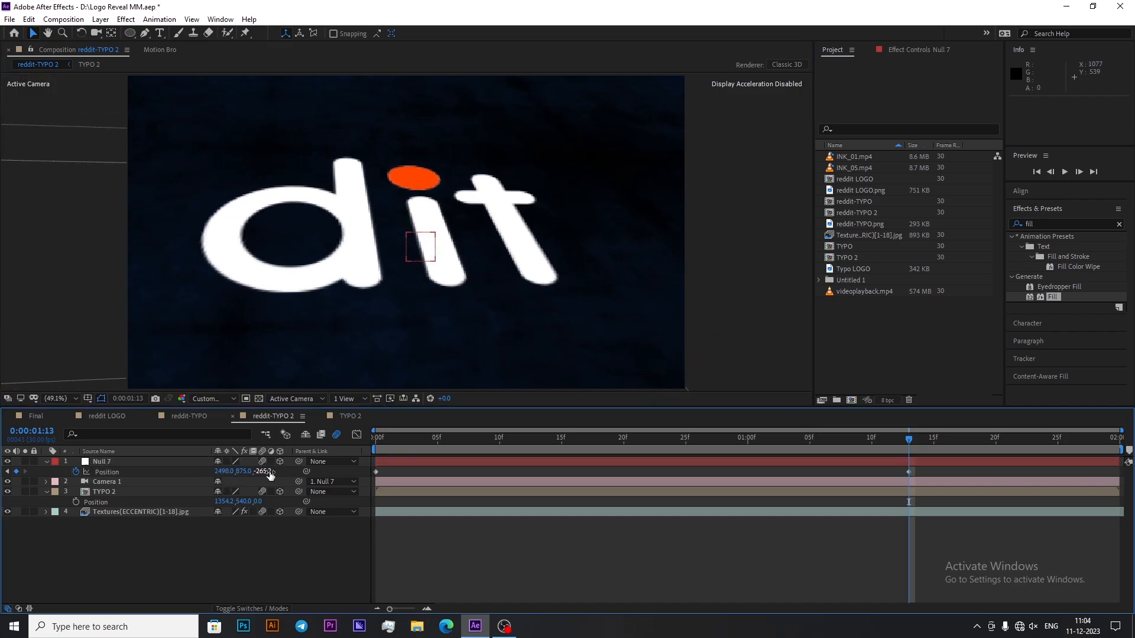
mouse_move(420, 462)
left_mouse_down()
mouse_move(537, 468)
mouse_move(399, 480)
mouse_move(412, 480)
left_mouse_up()
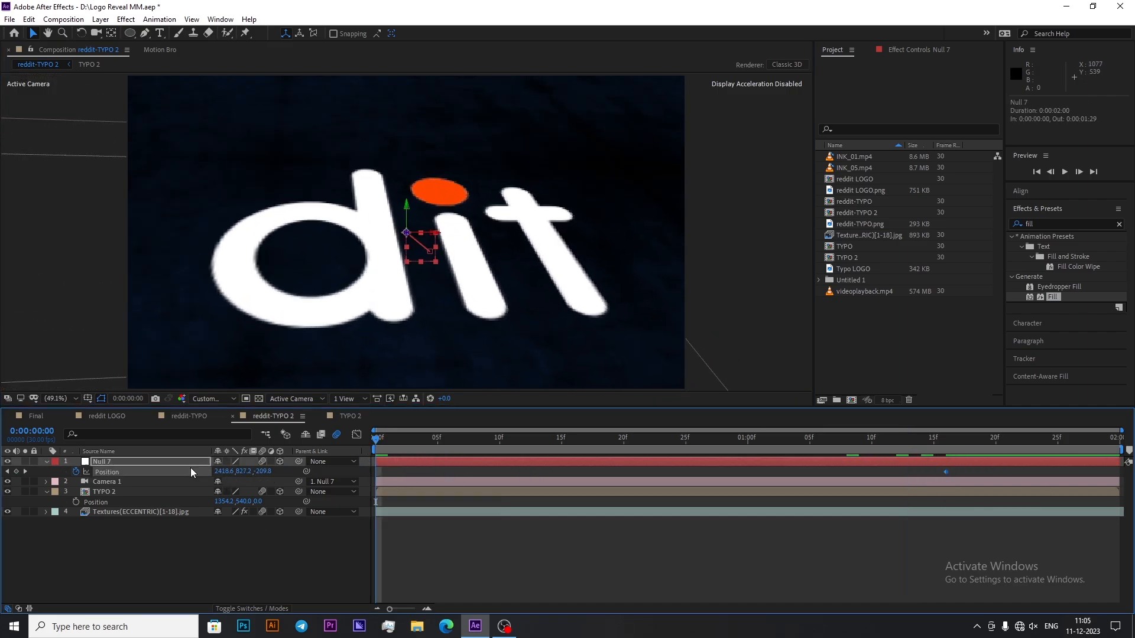
key("F2")
key("u")
Step: Add INK_01_01.mp4 directly above TYPO 2 at 0:00:00:00 and use it as TYPO 2's luma inverted matte
key("Home")
double_click(860, 167)
left_click(512, 387)
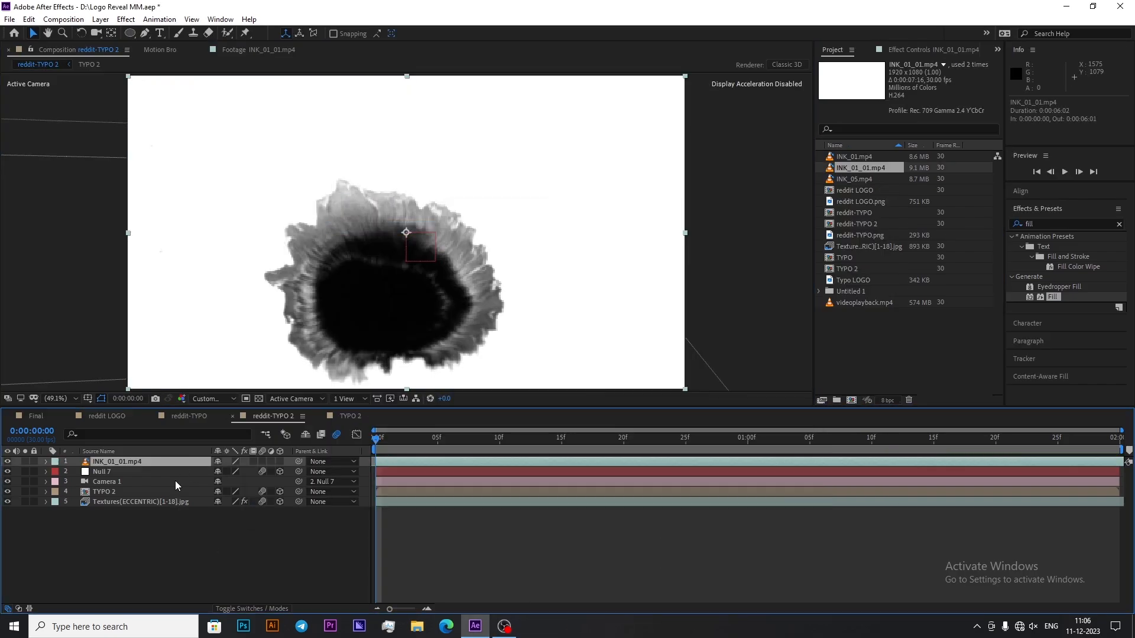
key("F4")
left_click(278, 492)
mouse_move(172, 462)
left_mouse_down()
mouse_move(172, 486)
mouse_move(254, 512)
mouse_move(183, 488)
mouse_move(244, 491)
left_mouse_up()
left_click(292, 561)
Step: Preview the ink transition and examine the matte setup in the reddit-TYPO 2 composition inside the Untitled 1 folder
left_click(155, 482)
key("s")
key("F2")
key("u")
key("space")
key("space")
left_click(177, 481)
key("p")
left_click(820, 291)
scroll(863, 317, "down", 1)
double_click(869, 336)
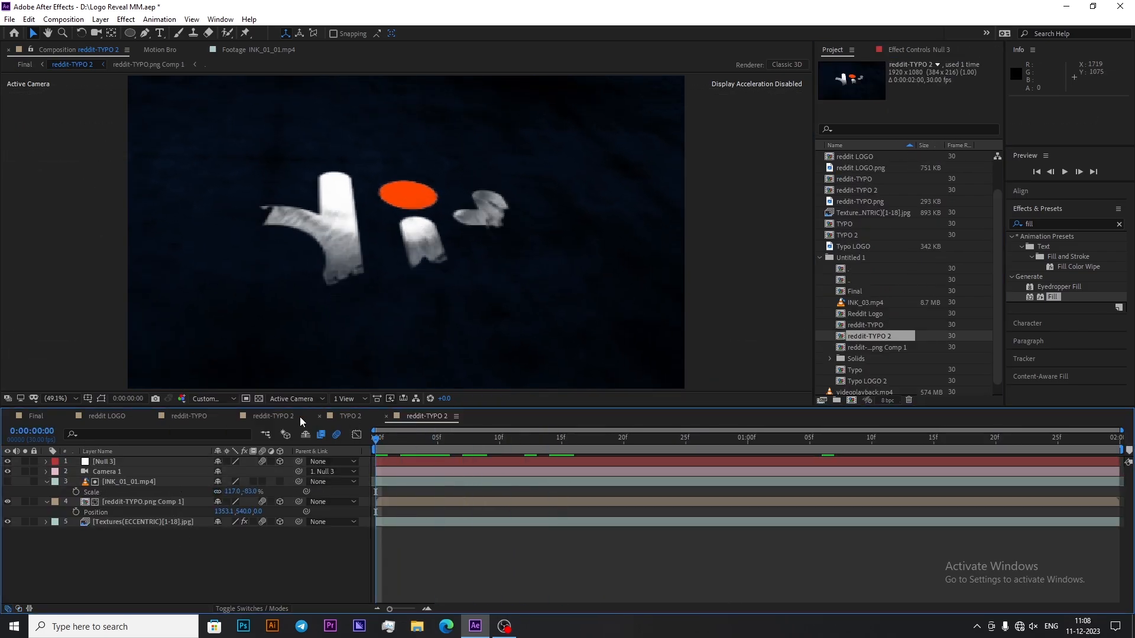
Step: Flip the INK_01_01.mp4 matte layer vertically in the main reddit-TYPO 2 composition
left_click(273, 416)
mouse_move(384, 439)
left_mouse_down()
mouse_move(788, 497)
mouse_move(62, 486)
left_mouse_up()
left_click(47, 482)
key("ctrl+z")
double_click(410, 483)
key("s")
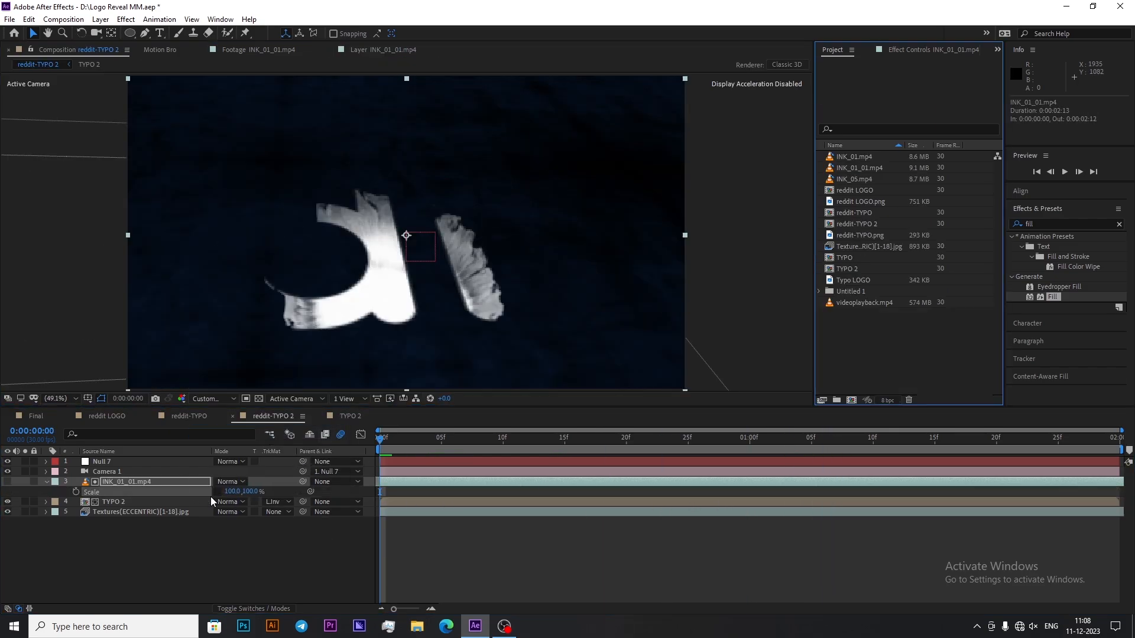
right_click(199, 483)
mouse_move(248, 212)
left_click(433, 324)
left_click(253, 532)
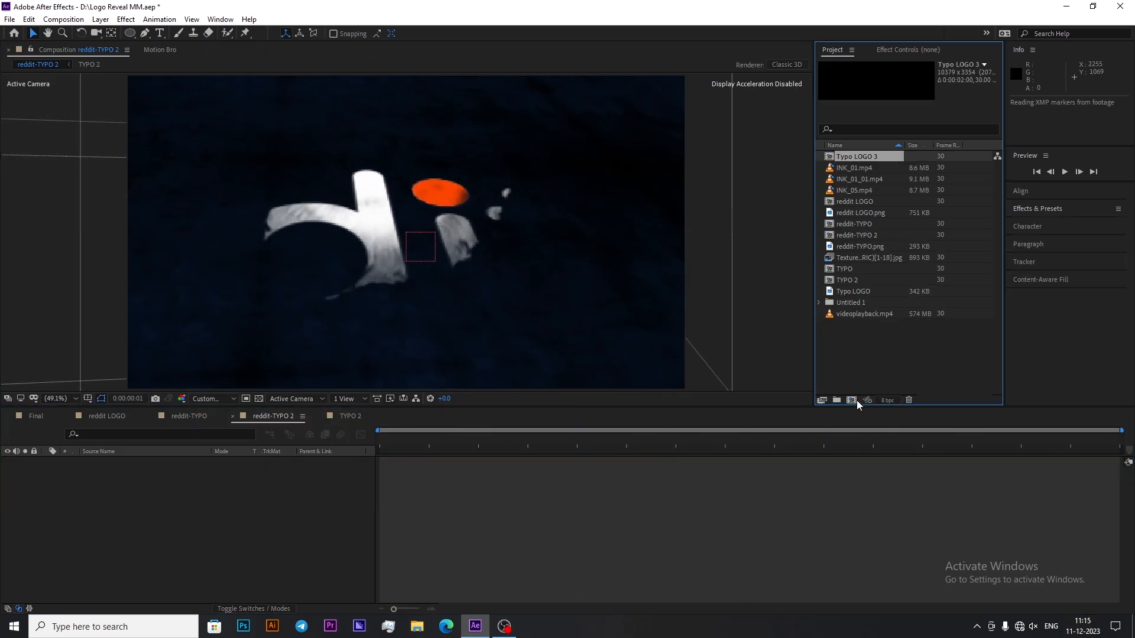
Step: Set the Typo LOGO 3 composition to the HDTV 1080 29.97 preset at 30 fps and fit the logo layer to its width
left_click(454, 416)
left_click(494, 196)
left_click(806, 250)
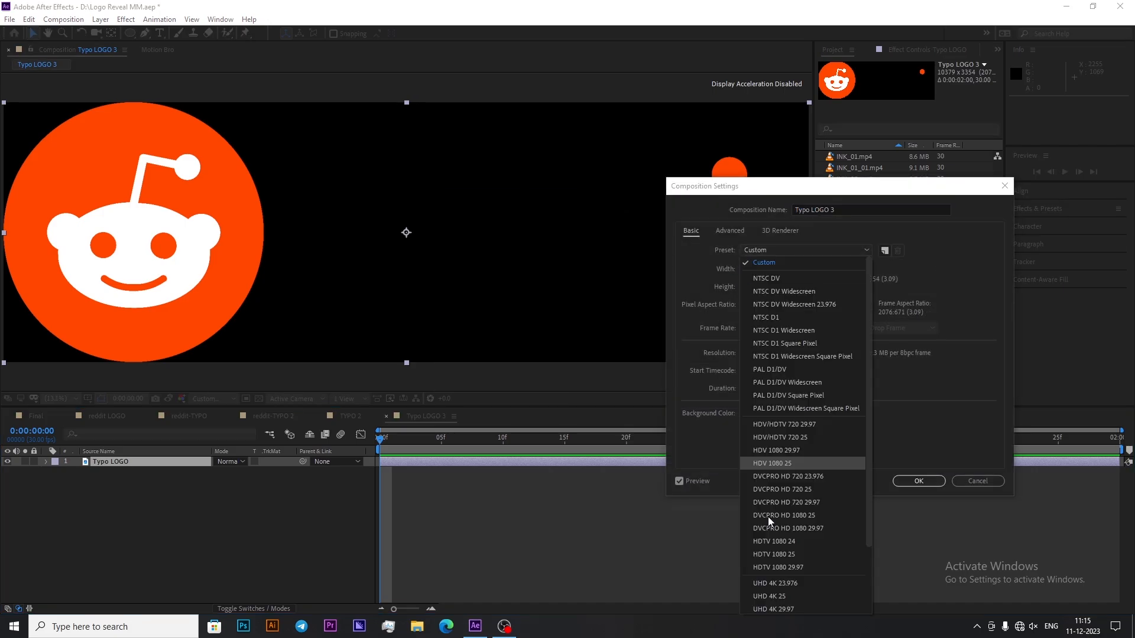
left_click(768, 565)
left_click(801, 328)
left_click(793, 433)
left_click(919, 480)
key("ctrl+alt+shift+h")
key("ctrl+alt+shift+y")
key("ctrl+z")
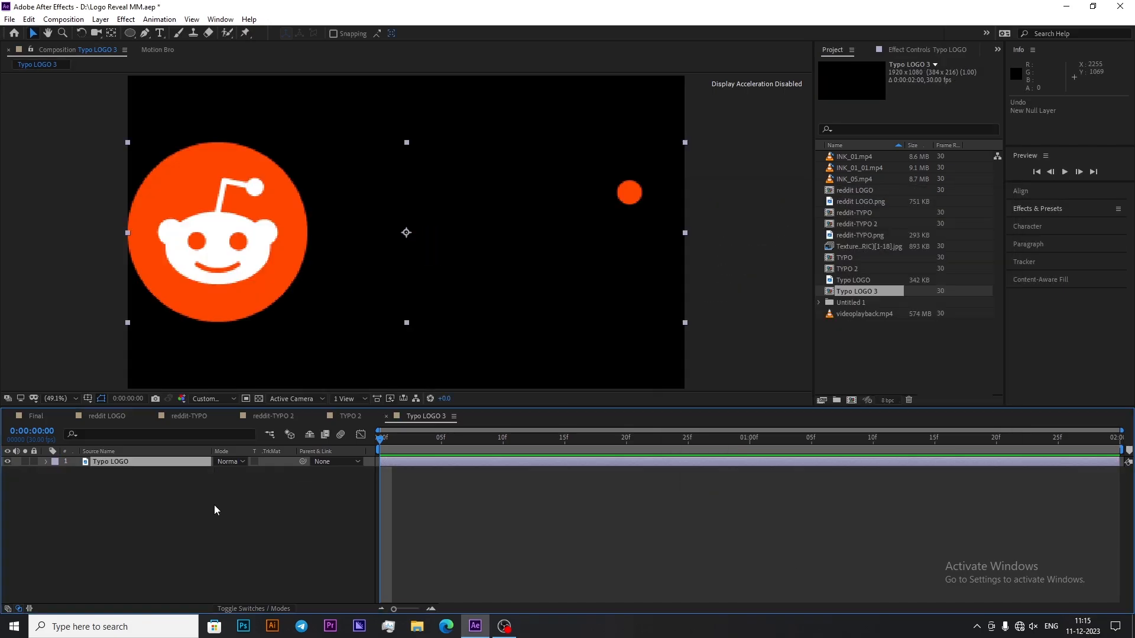
left_click(214, 505)
Step: Add a rectangular mask to the Typo LOGO layer and resize it with free transform
left_click(160, 464)
key("ctrl+d")
key("ctrl+z")
left_click_drag(129, 33, 158, 34)
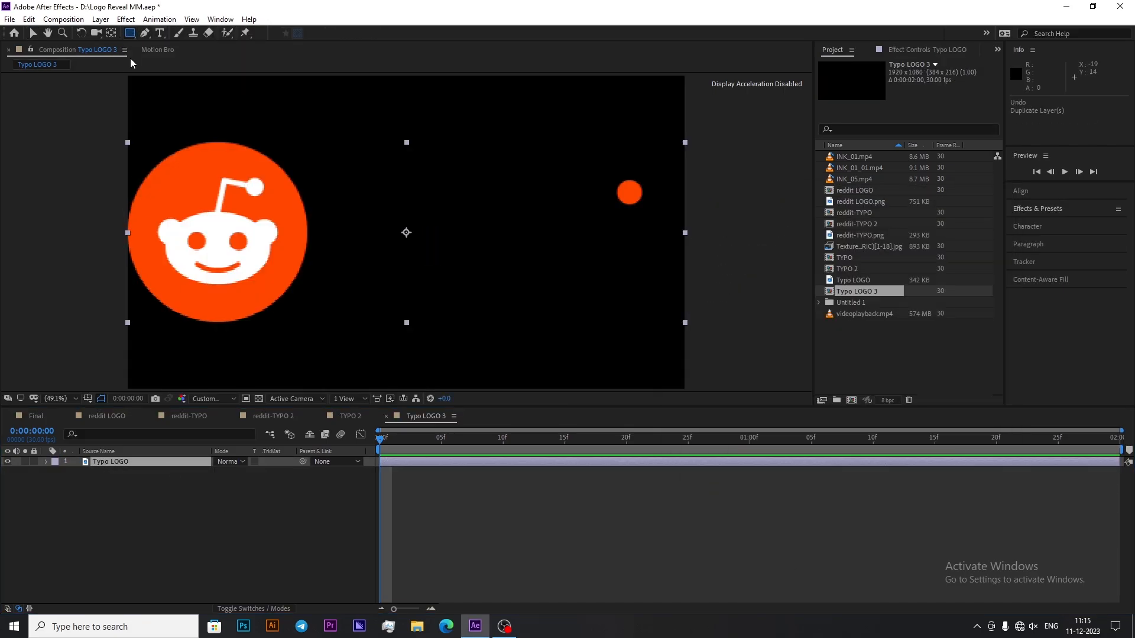
double_click(130, 33)
key("v")
left_click(67, 482)
key("ctrl+t")
left_click_drag(684, 232, 858, 235)
Step: Duplicate the Typo LOGO layer and adjust the upper copy's mask to enclose only the wordmark area
left_click(110, 462)
key("u")
key("ctrl+d")
key("n")
key("m")
left_click(118, 472)
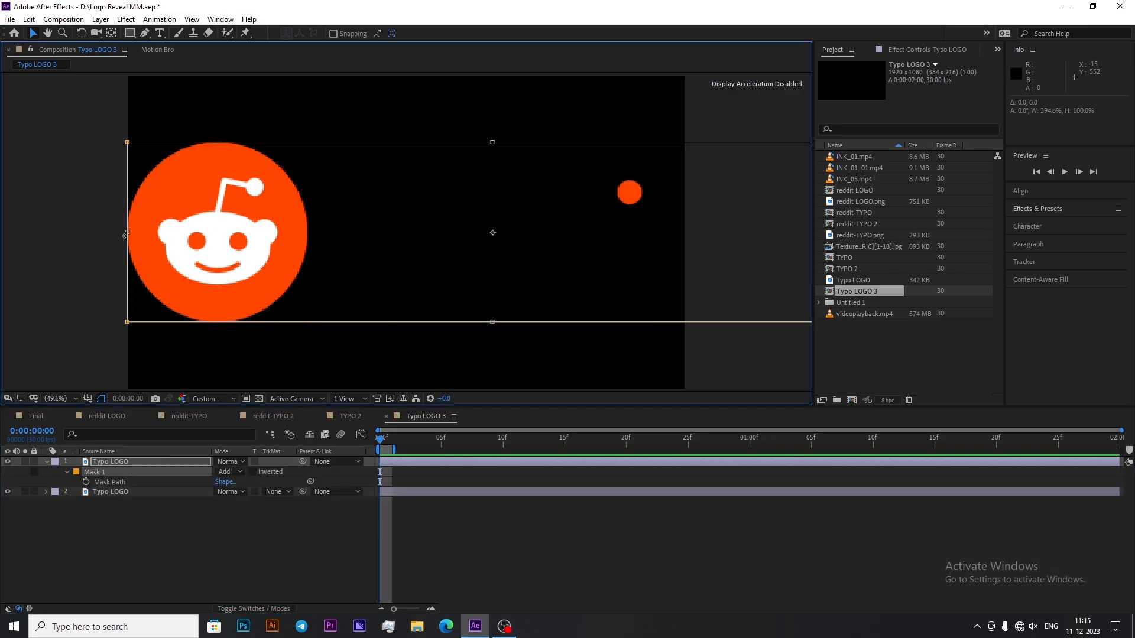
Step: Duplicate the masked wordmark layer and replace the new copy's mask with an ellipse around the orange dot
left_click(144, 462)
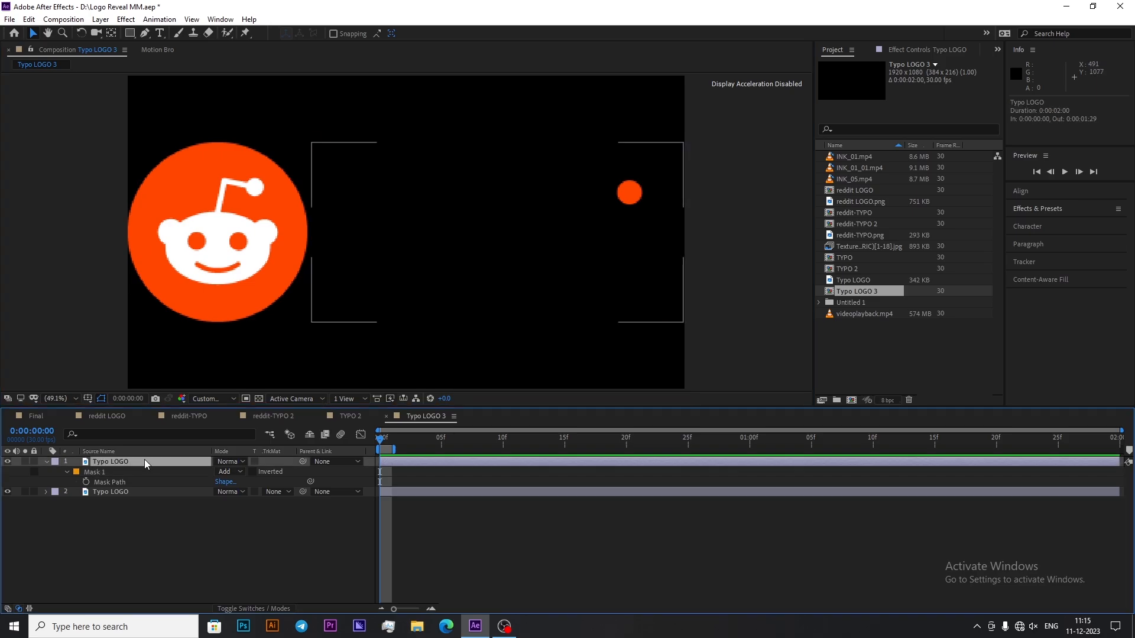
key("ctrl+d")
left_click(124, 472)
left_click(144, 33)
left_click_drag(606, 171, 656, 210)
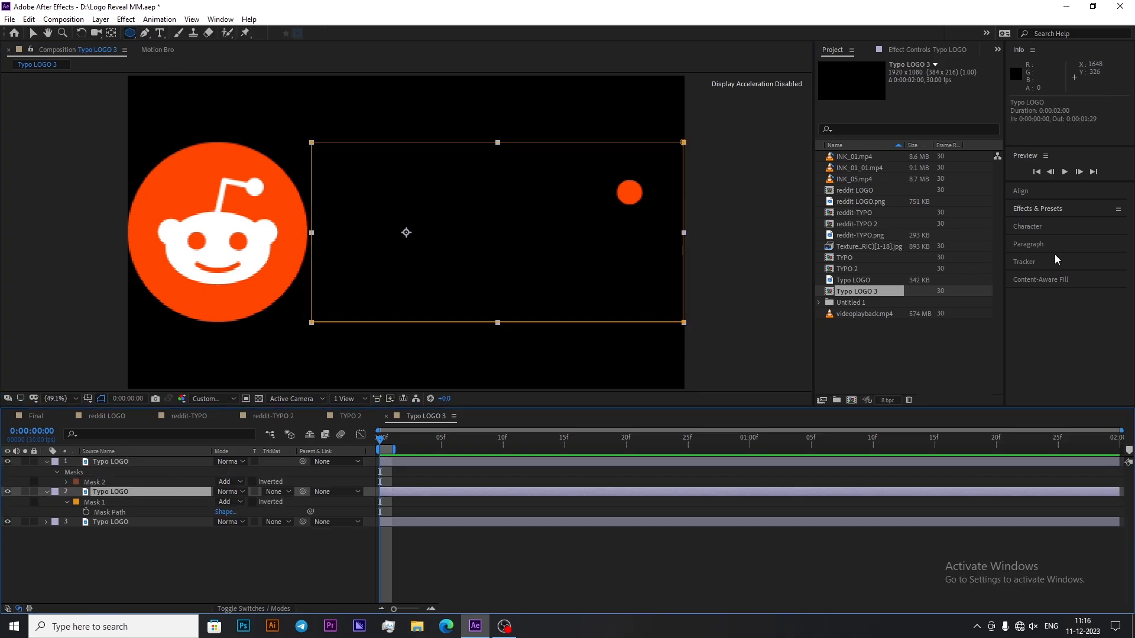
Step: Apply a Fill effect to the masked wordmark layer and set its color to white (FFFFFF)
double_click(985, 256)
left_click(925, 104)
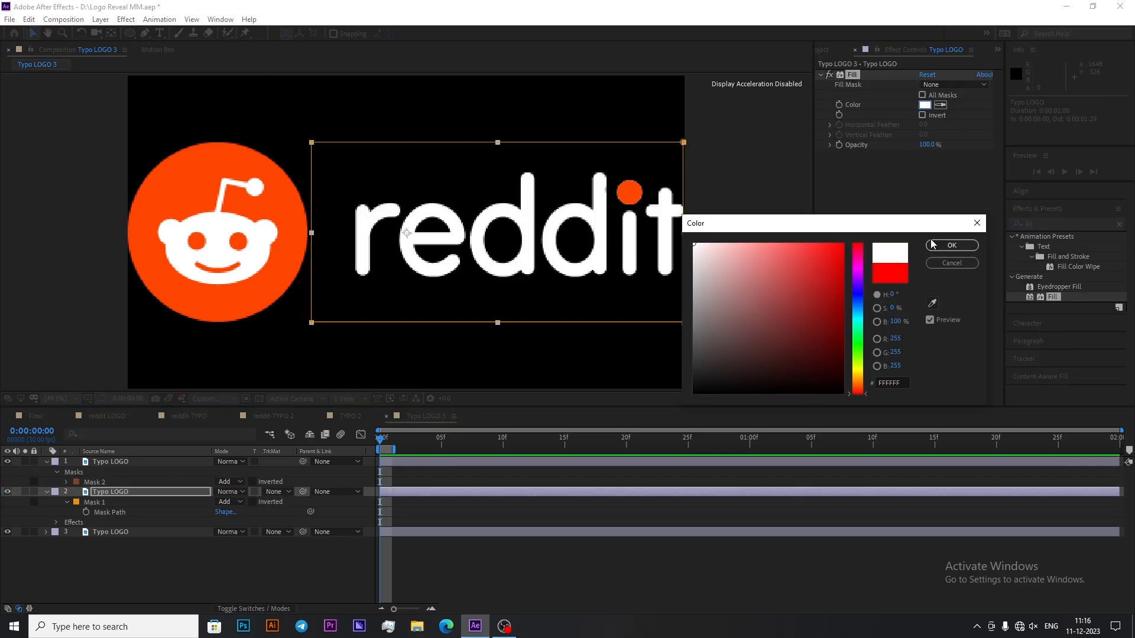
key("Return")
left_click(208, 558)
key("s")
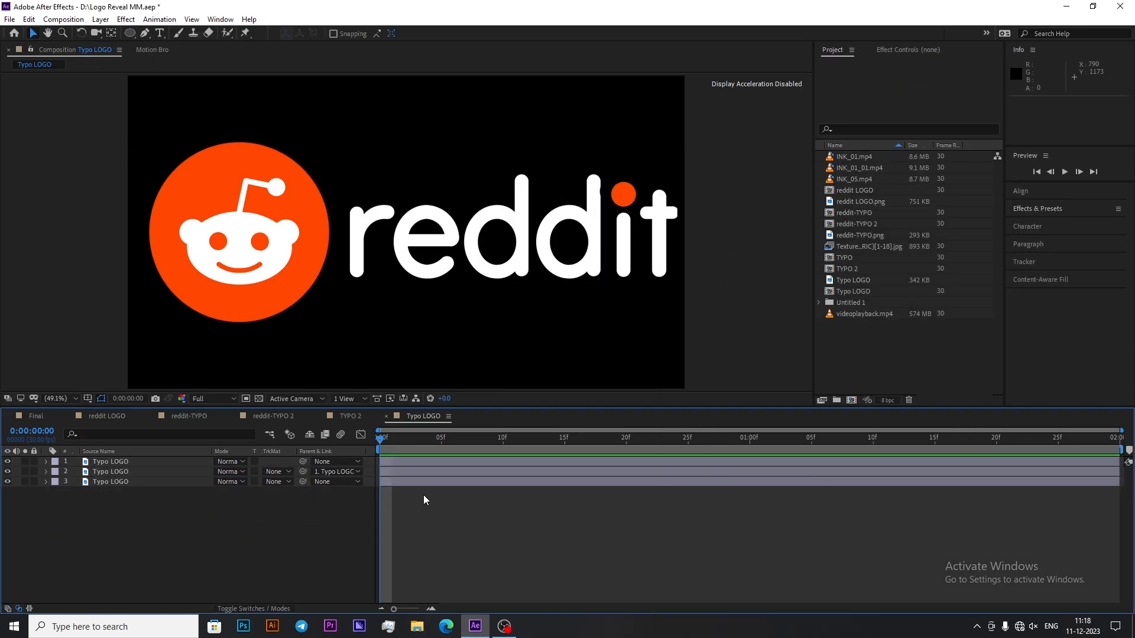
Step: Precompose all three Typo LOGO layers into a composition named TL
key("ctrl+a")
key("ctrl+shift+c")
key("Return")
Step: Copy the texture background layer from reddit-TYPO 2 into the Typo LOGO composition and place it beneath TL
left_click(273, 416)
left_click(165, 500)
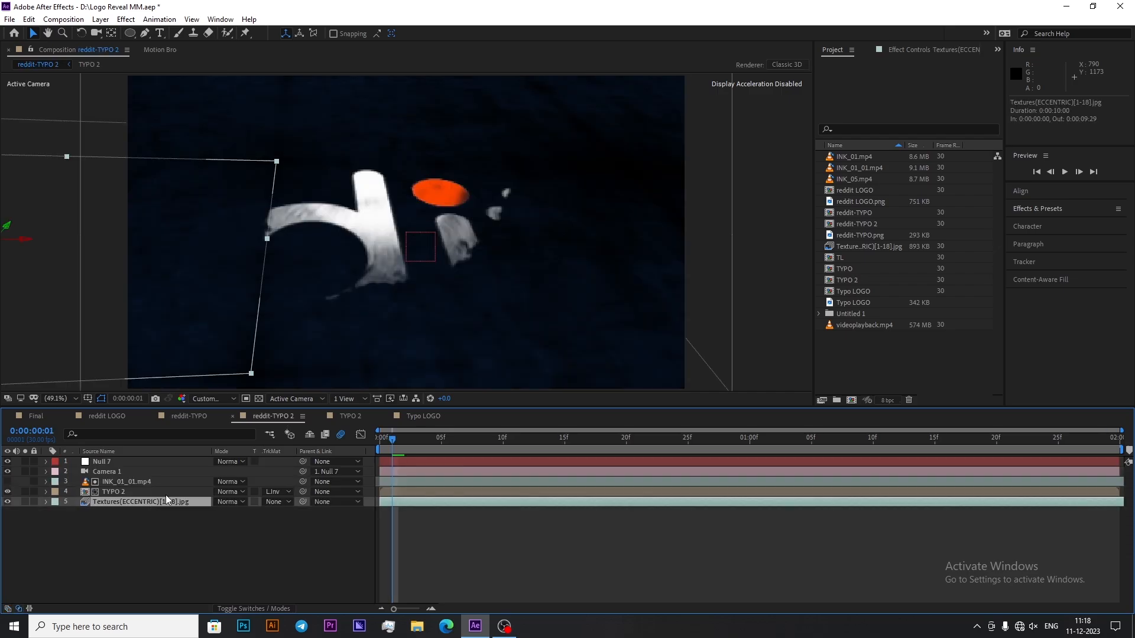
key("ctrl+c")
left_click(423, 416)
key("ctrl+v")
left_click_drag(178, 462, 180, 494)
Step: Add a camera parented to a null above the TL layer in the Typo LOGO composition
right_click(250, 510)
left_click(432, 451)
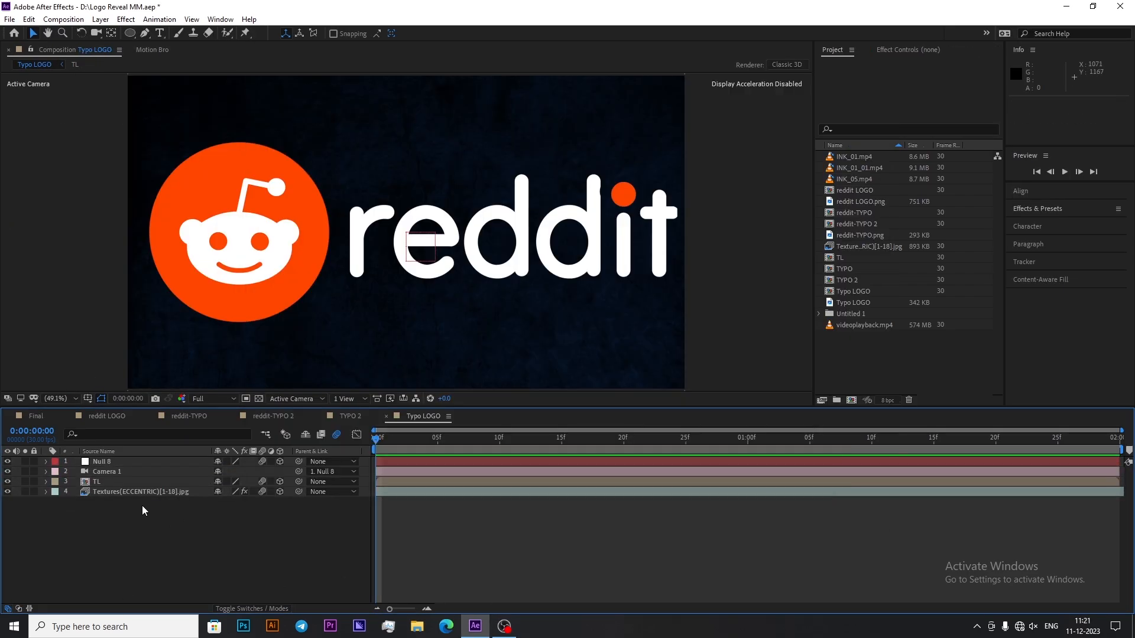
right_click(162, 493)
left_click(130, 510)
Step: Rotate the texture background layer in the Typo LOGO composition, leaving its scale as it is
key("s")
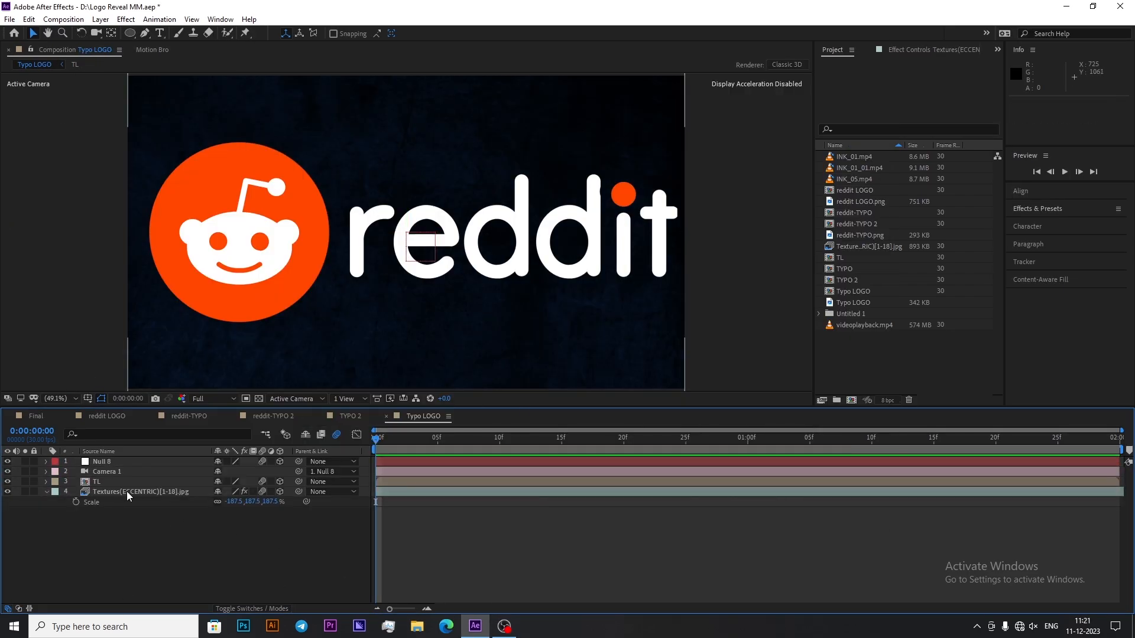
left_click(126, 493)
key("r")
left_click(233, 532)
left_click(148, 515)
Step: Scale the TL layer to 284% and set its Z Rotation to -9°
left_click(147, 482)
key("s")
left_click(232, 491)
type("285")
left_click(236, 520)
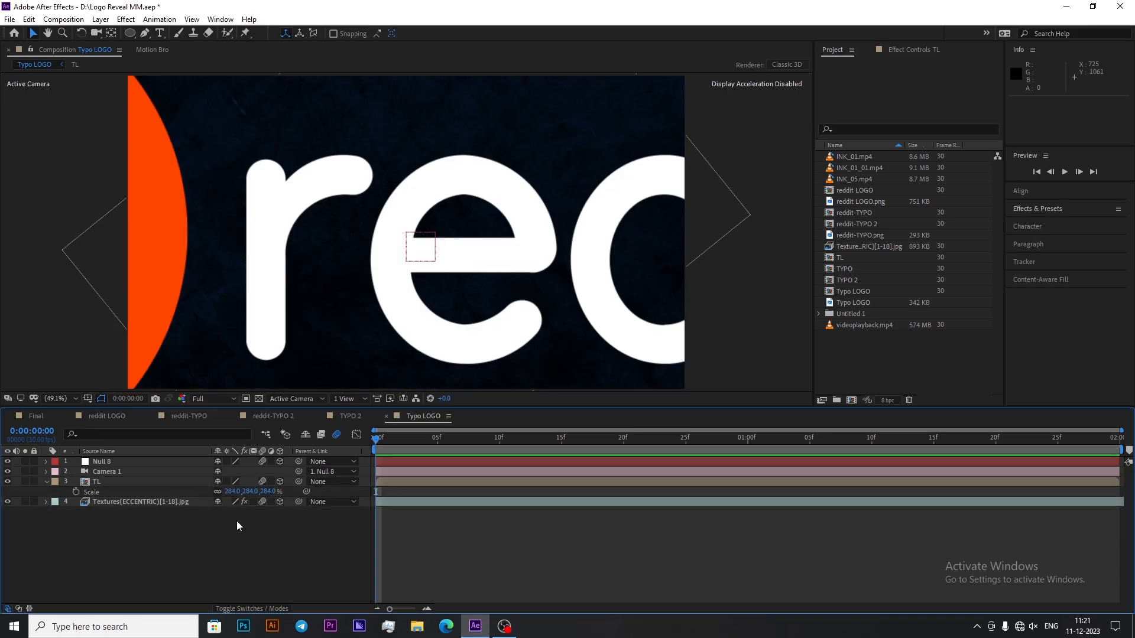
left_click(178, 482)
key("r")
left_click(232, 522)
type("-9")
Step: Tilt Null 8 by setting its X Rotation to 72°, Y Rotation to 35° and Z Rotation to 11°
left_click(232, 482)
type("72")
left_click(232, 491)
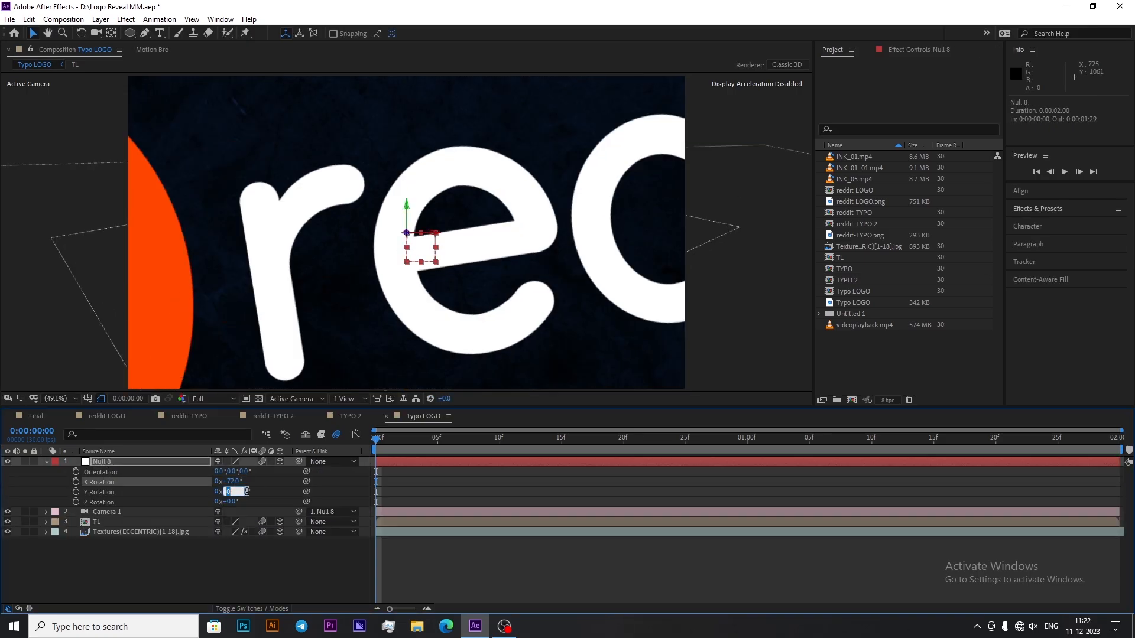
type("35")
left_click(232, 502)
type("11")
left_click(236, 546)
Step: Move the TL layer to about 2497, 286, 0 so the round Reddit icon fills the camera view
left_click(177, 522)
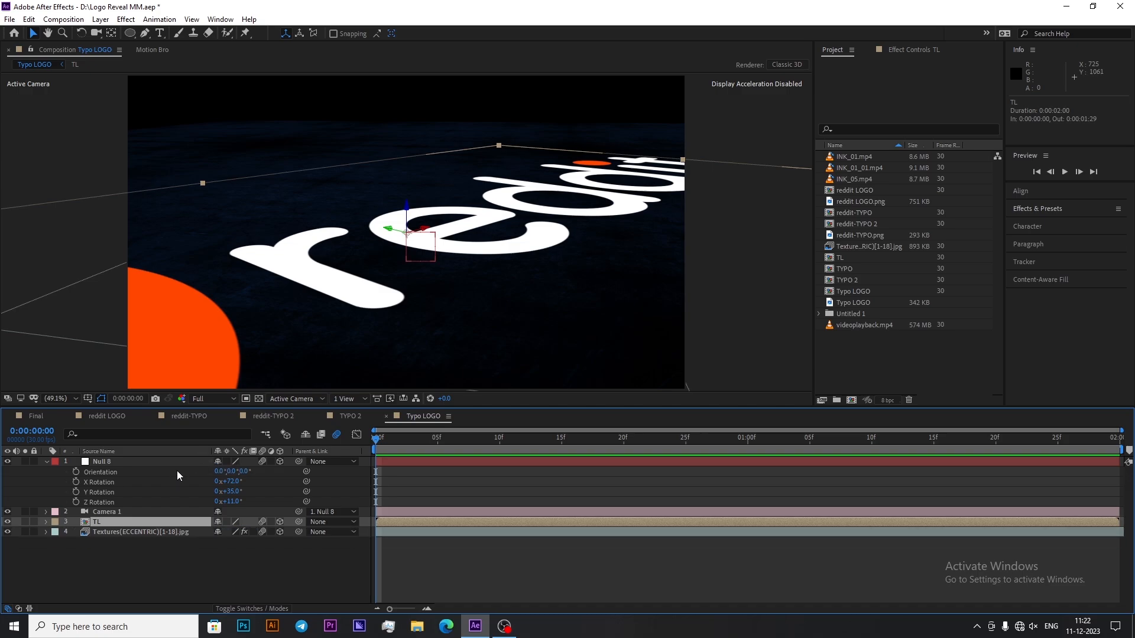
key("p")
left_click_drag(424, 228, 871, 144)
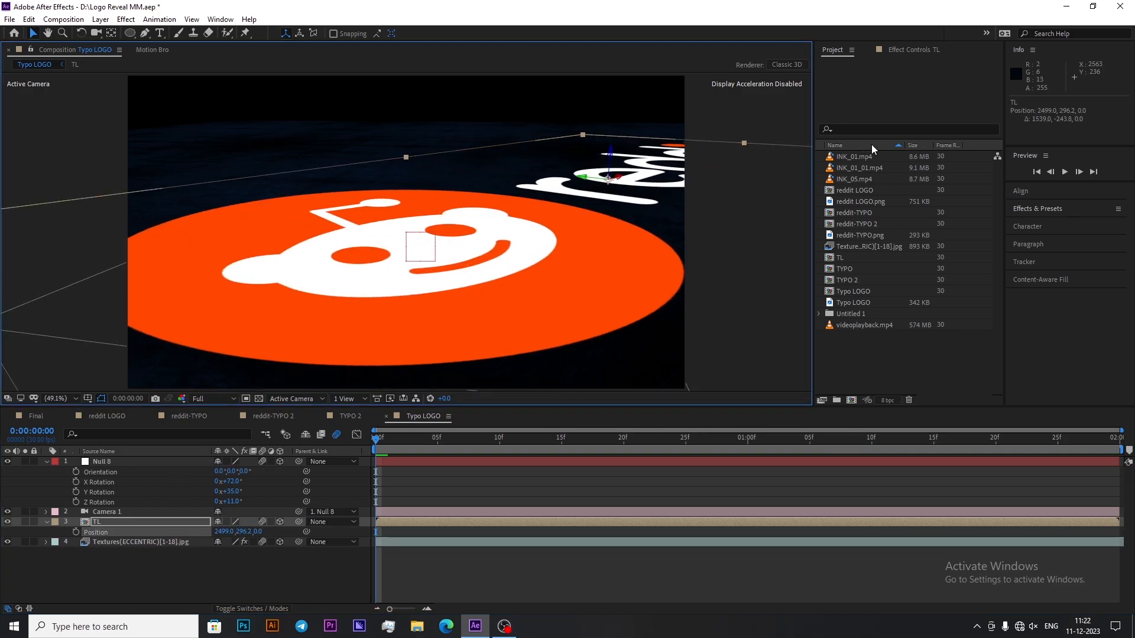
left_click_drag(601, 164, 598, 163)
left_click(164, 555)
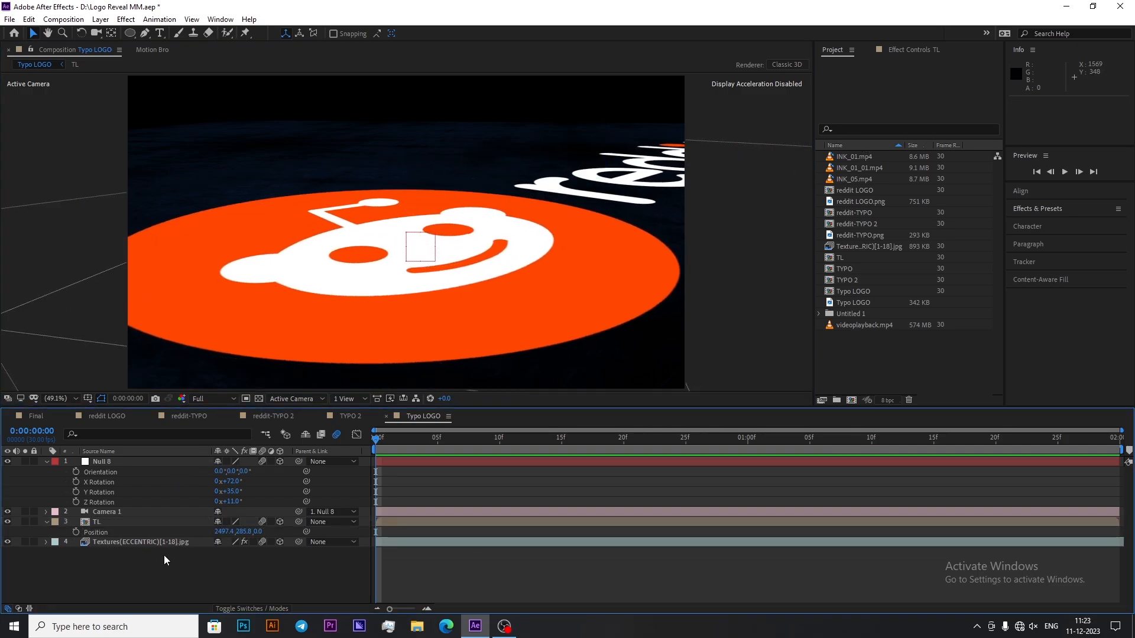
Step: Add a position keyframe to Null 8 at 0:00:00:00 and move the null to about 1033, 555, -118.1
left_click(102, 462)
key("p")
left_click(76, 472)
left_click_drag(457, 231, 422, 157)
left_click(236, 543)
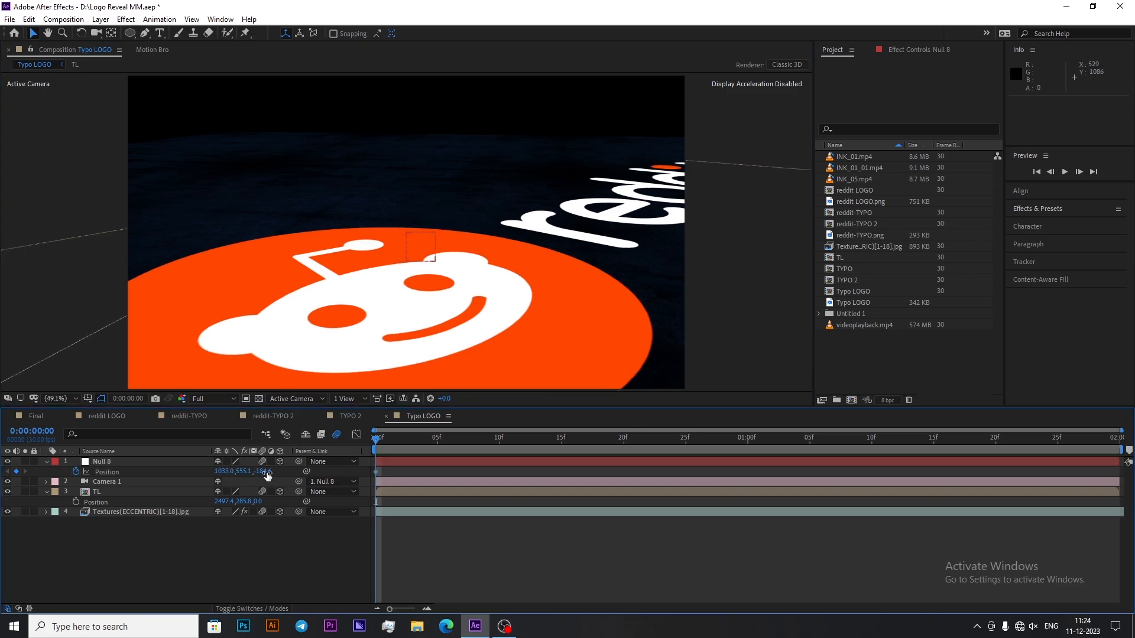
type("-118.1")
key("Return")
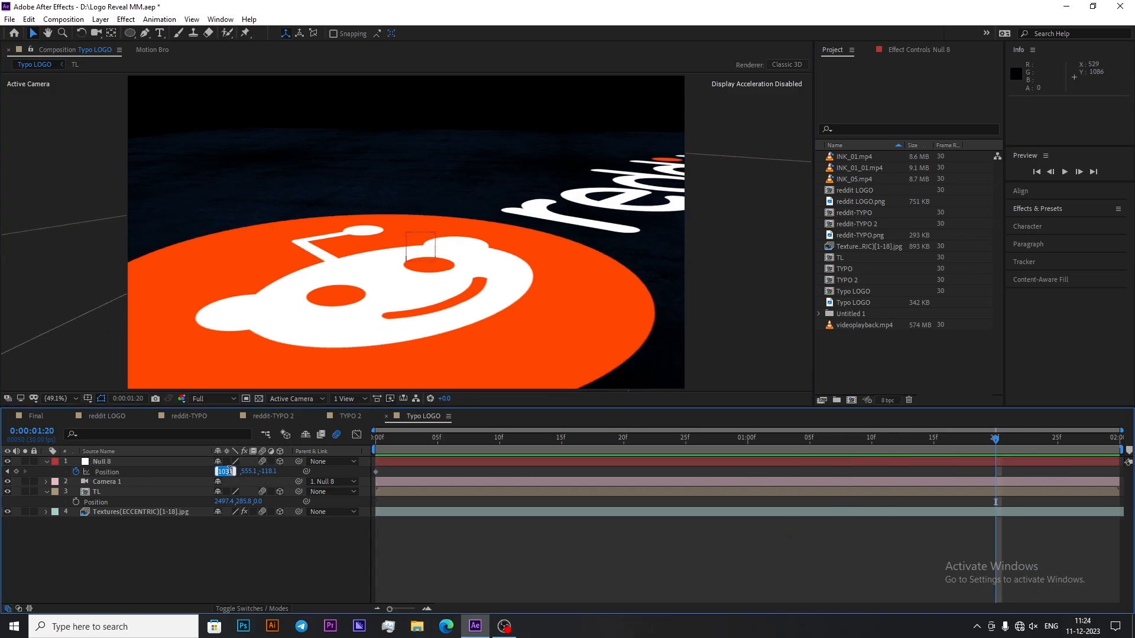
Step: Keyframe Null 8's position at 0:00:01:20 to 963.7, 486.2, -174.9
type("963.7")
key("Tab")
type("486.2")
key("Tab")
type("-174.9")
key("Return")
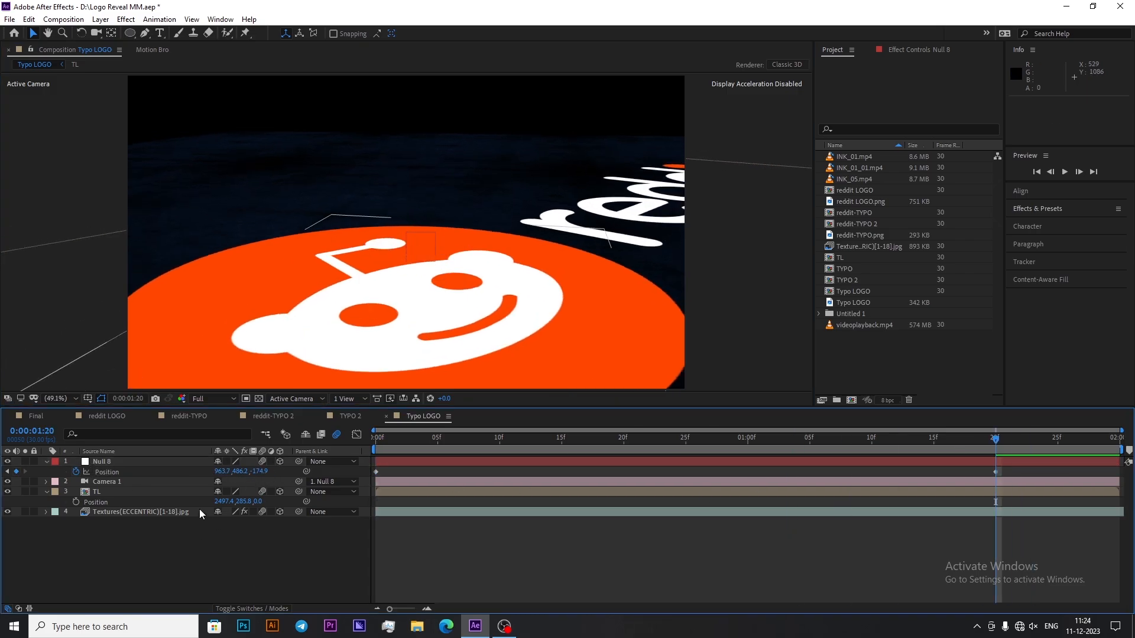
Step: Apply Easy Ease to both of Null 8's position keyframes
key("p")
left_click_drag(360, 471, 456, 490)
key("F9")
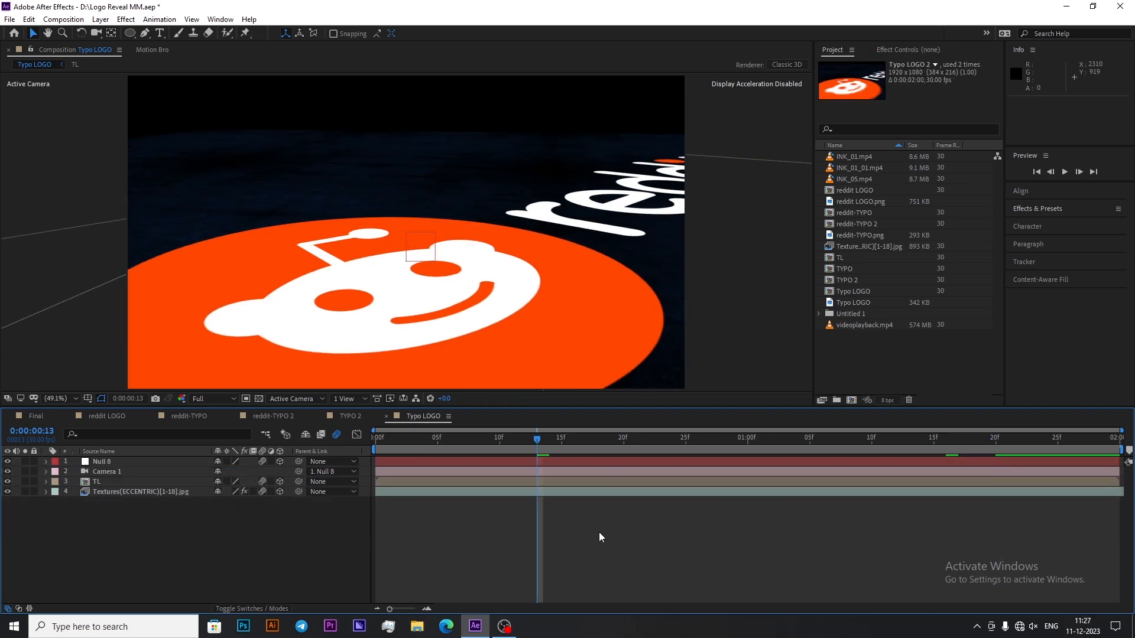
Step: Split all Typo LOGO layers at 0:00:00:13 and group the second halves above the first halves
key("ctrl+a")
key("ctrl+shift+d")
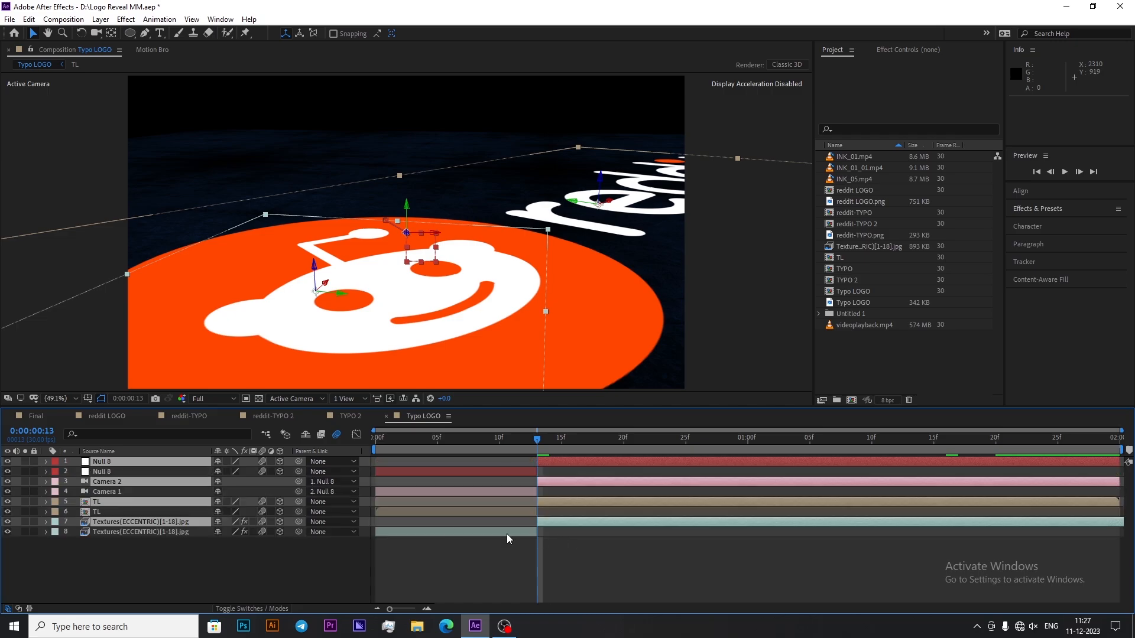
left_click_drag(172, 480, 178, 467)
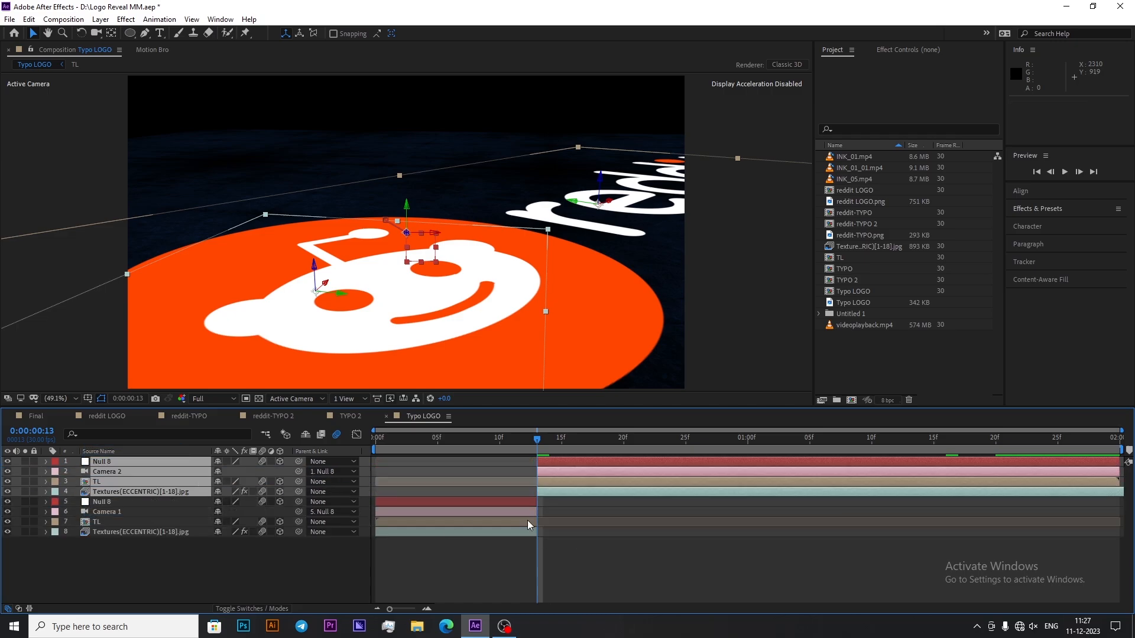
left_click(582, 534)
Step: Enlarge the TL layer of the second-half group using its Scale property
left_click(552, 495)
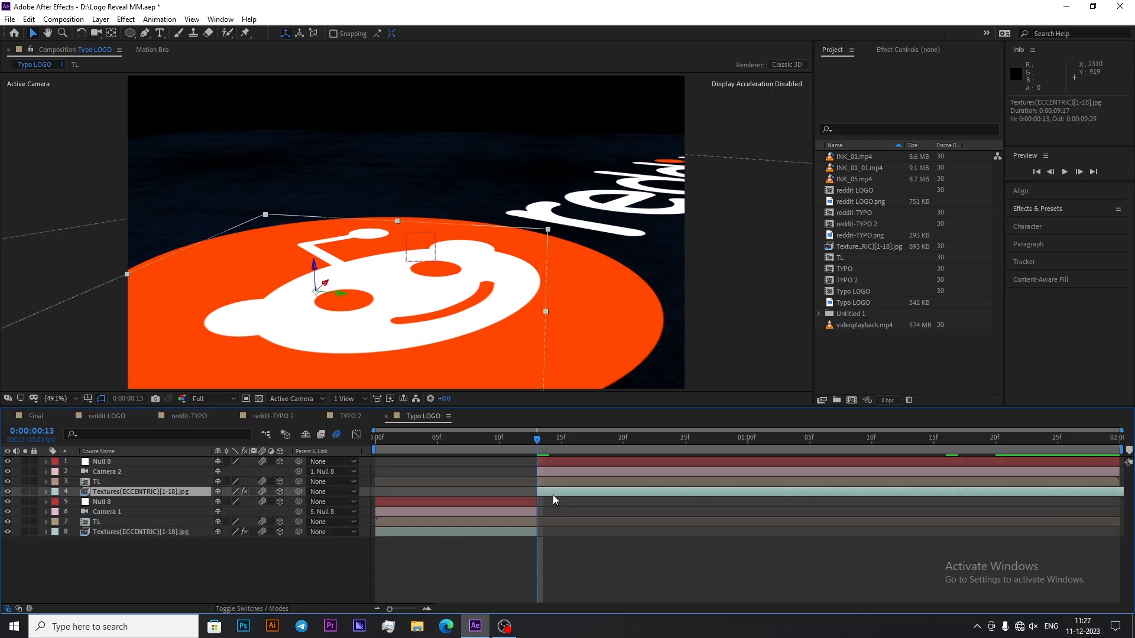
left_click(562, 464, "shift")
key("s")
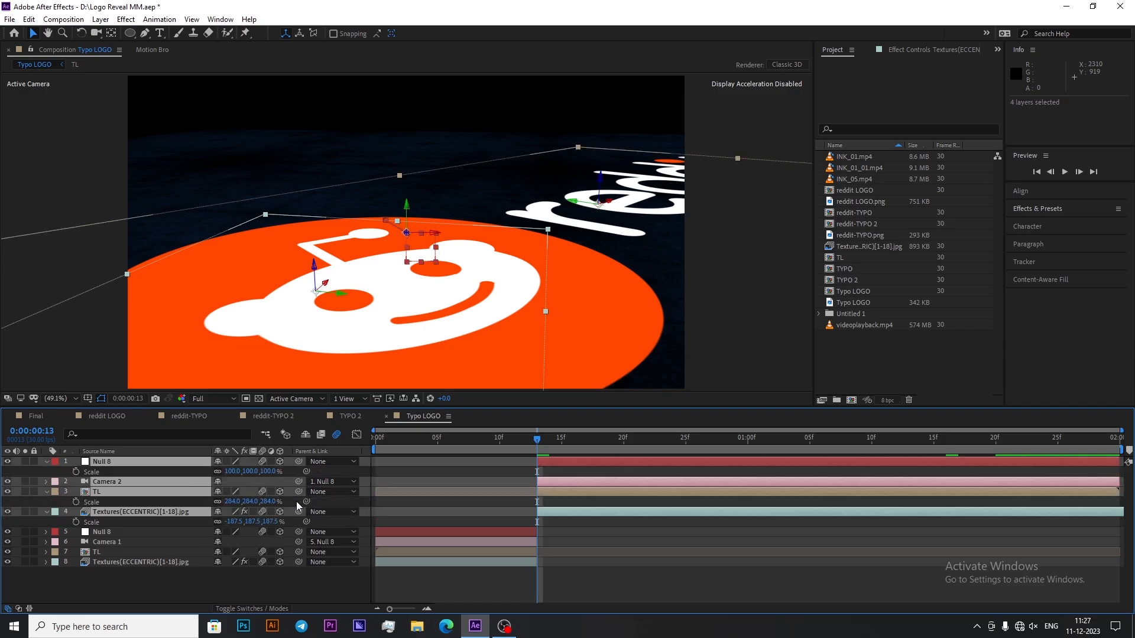
left_click_drag(235, 502, 253, 502)
left_click(246, 584)
Step: Keyframe the second-half Null 8's position at 0:00:00:13 to 888, 473, -135
left_click(177, 462)
key("p")
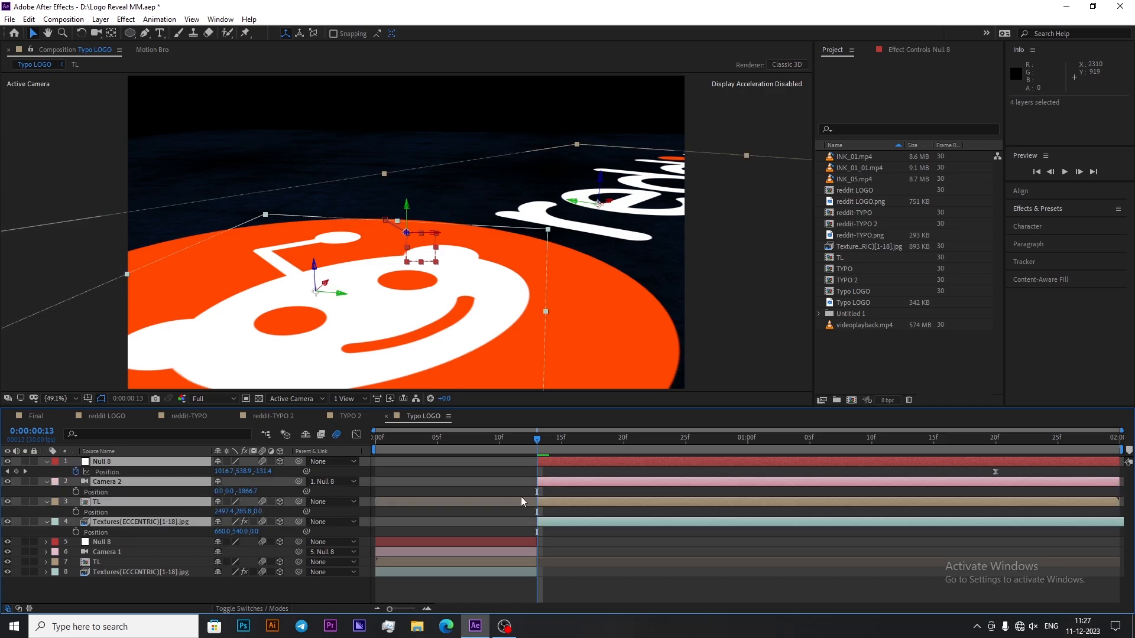
left_click(76, 471)
left_click(225, 472)
type("888")
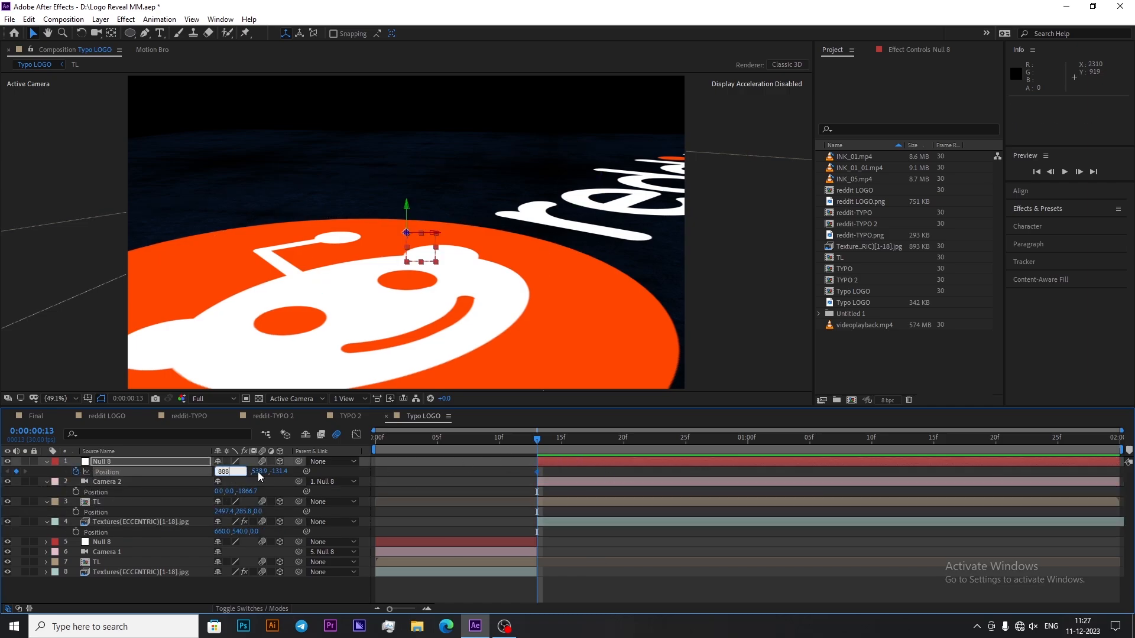
left_click(258, 472)
type("-135")
left_click(245, 471)
type("473")
key("Return")
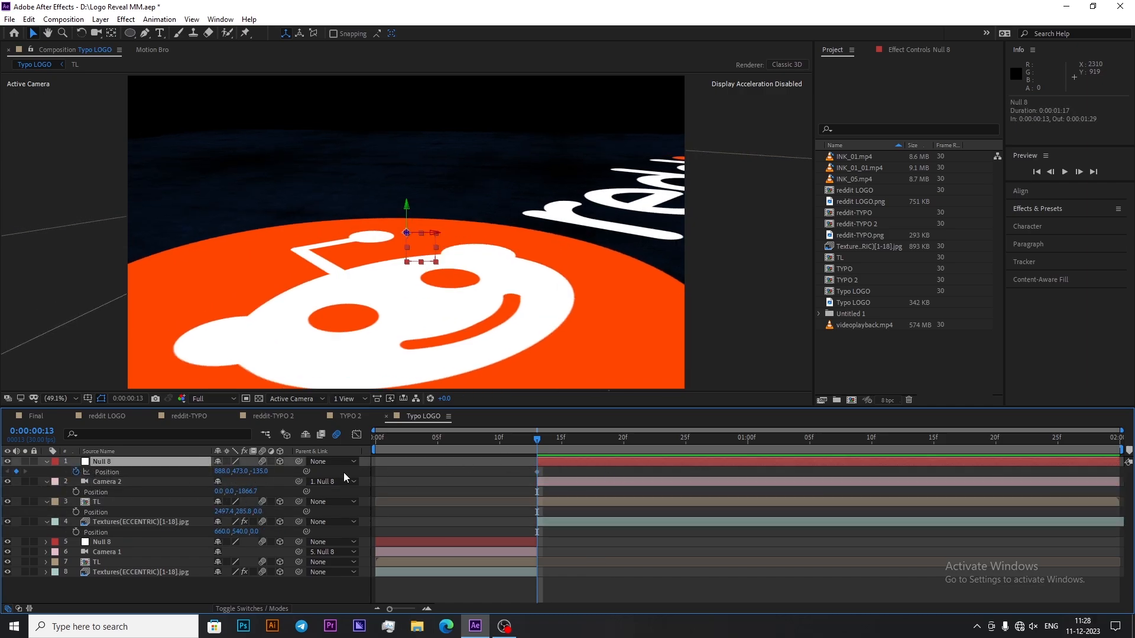
Step: Set the second-half TL layer's position to 176.3, -1035, 0
left_click(229, 512)
type("176.3")
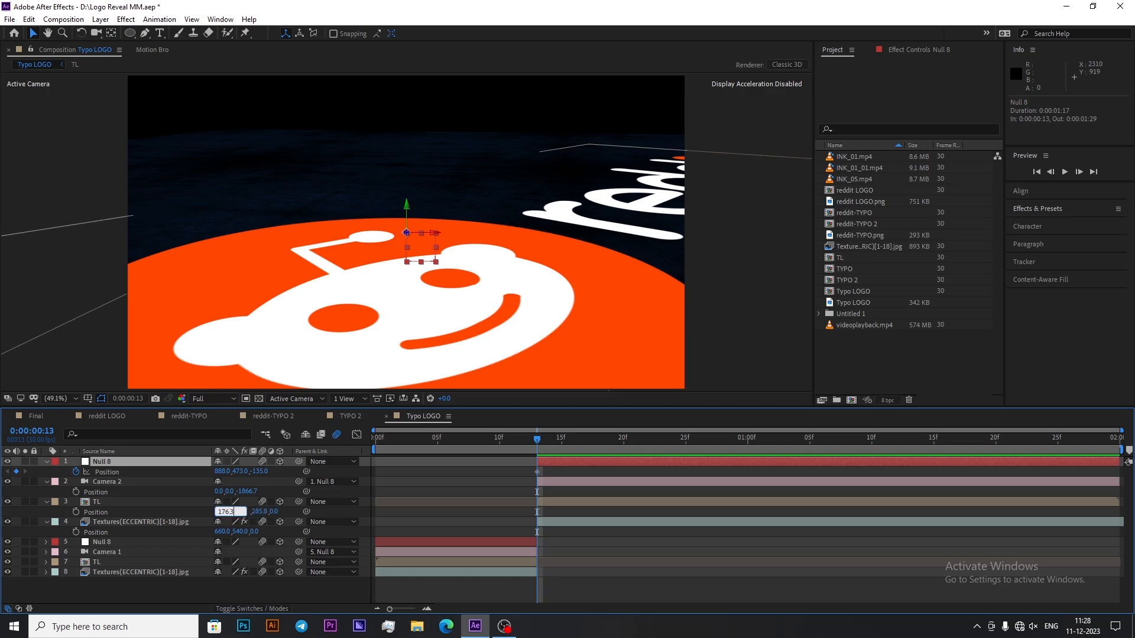
left_click(242, 511)
type("-1035")
key("Return")
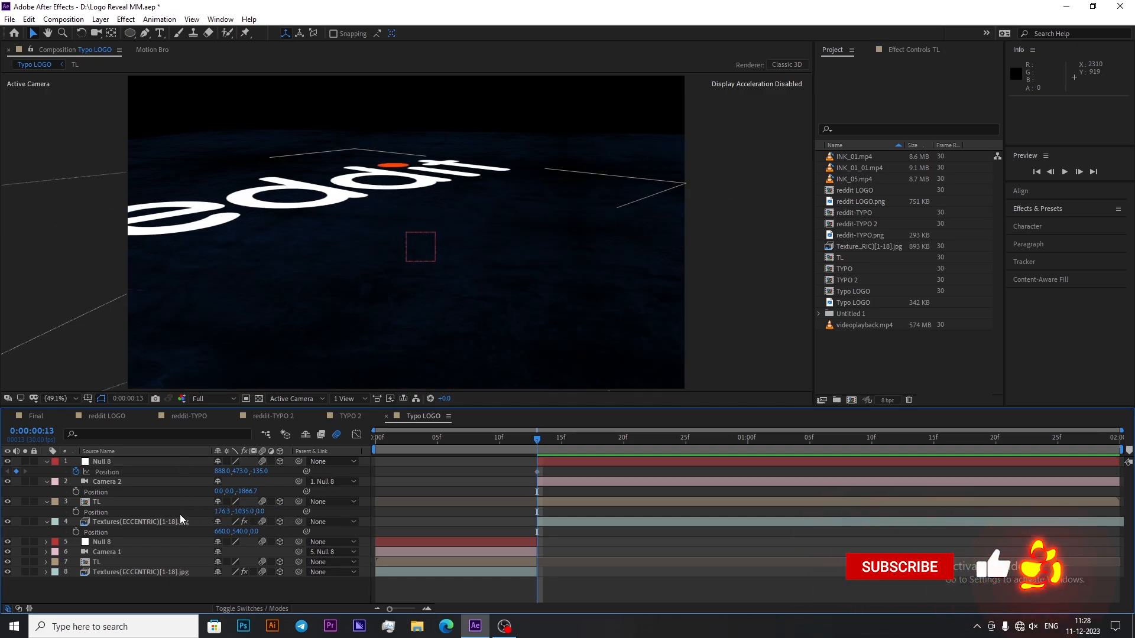
Step: Set the second-half Null 8's X, Y and Z rotation to 64°, 24° and 13°
left_click(180, 462)
left_click(172, 521, "shift")
left_click(269, 492)
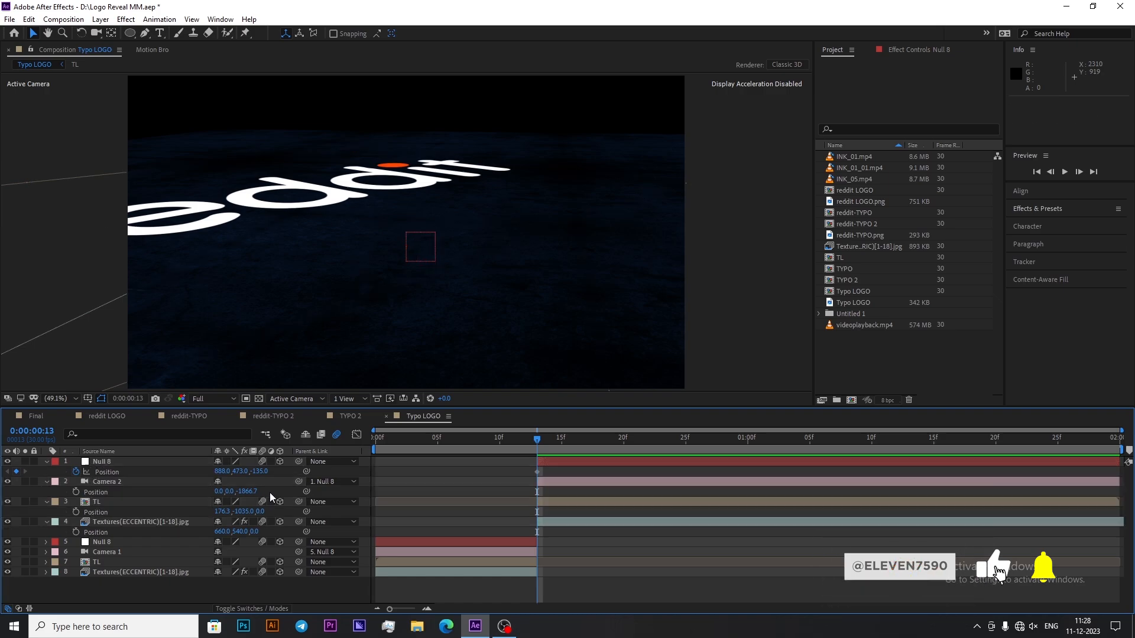
left_click(195, 461)
key("r")
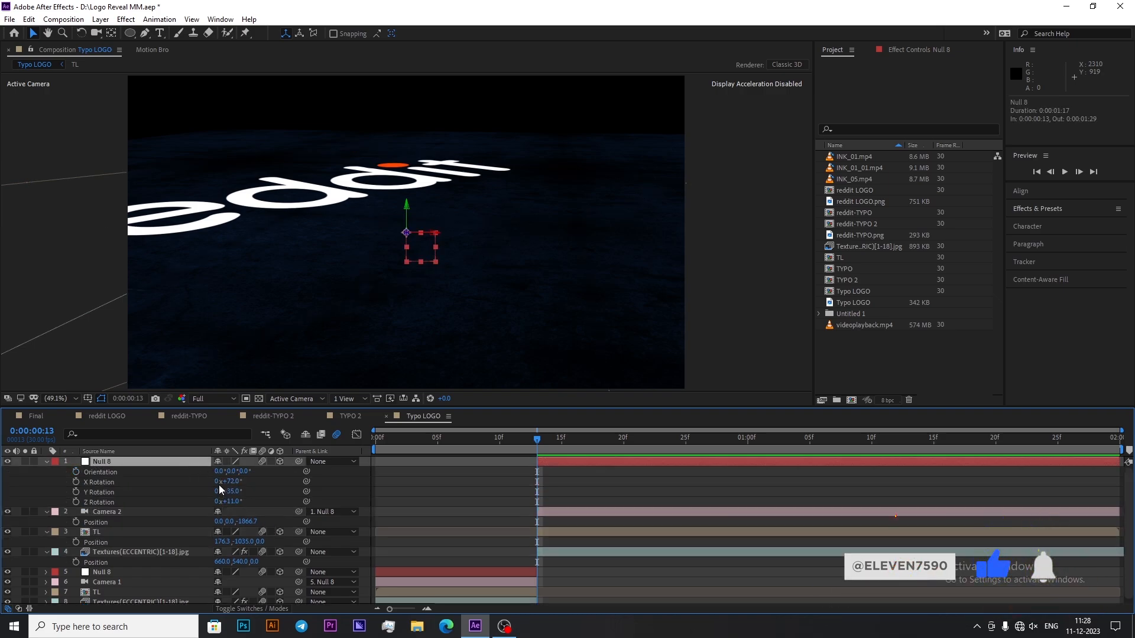
left_click(218, 485)
type("64")
key("Tab")
type("24")
key("Tab")
type("13")
key("Return")
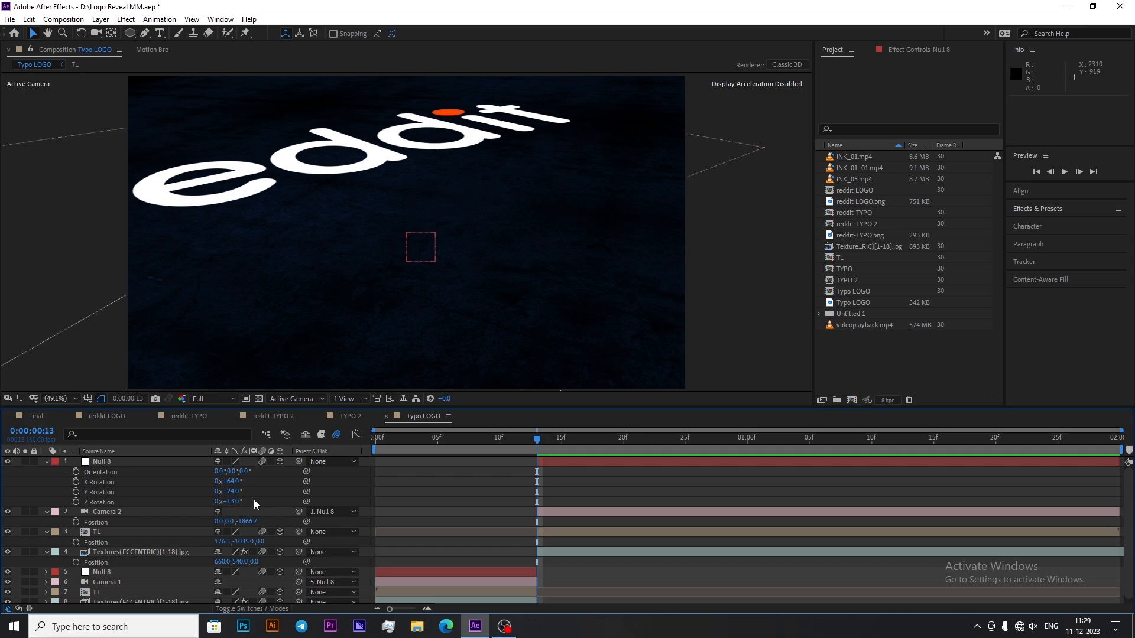
Step: Reveal the second-half layers' positions and move Null 8's position keyframe back to 0:00:00:06
left_click(153, 550)
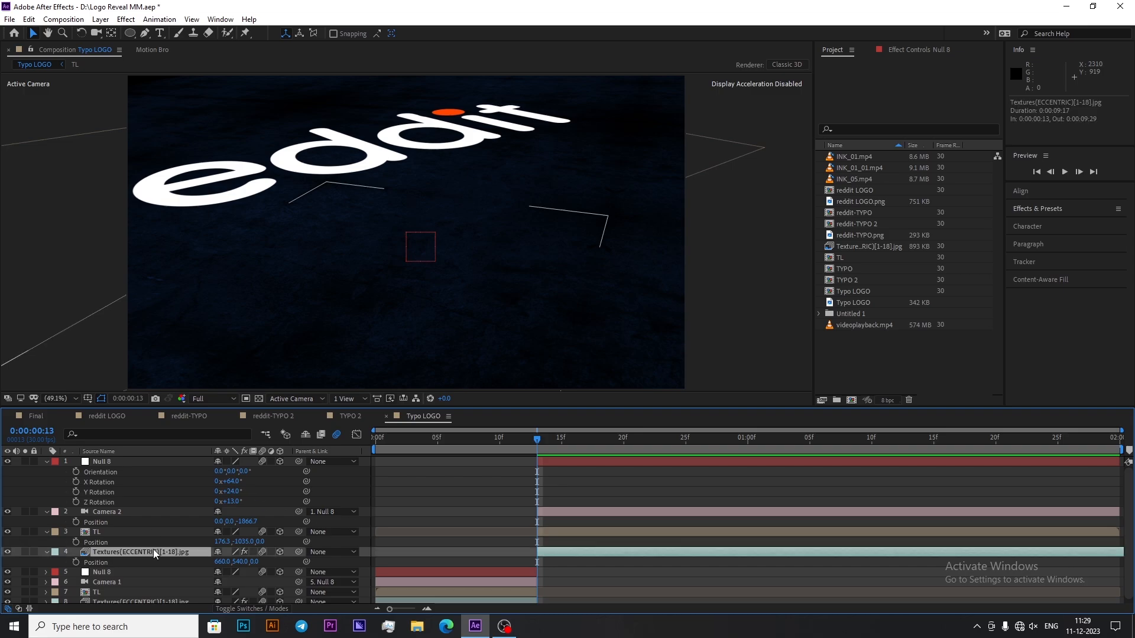
left_click(173, 462, "shift")
key("s")
key("p")
left_click(450, 472)
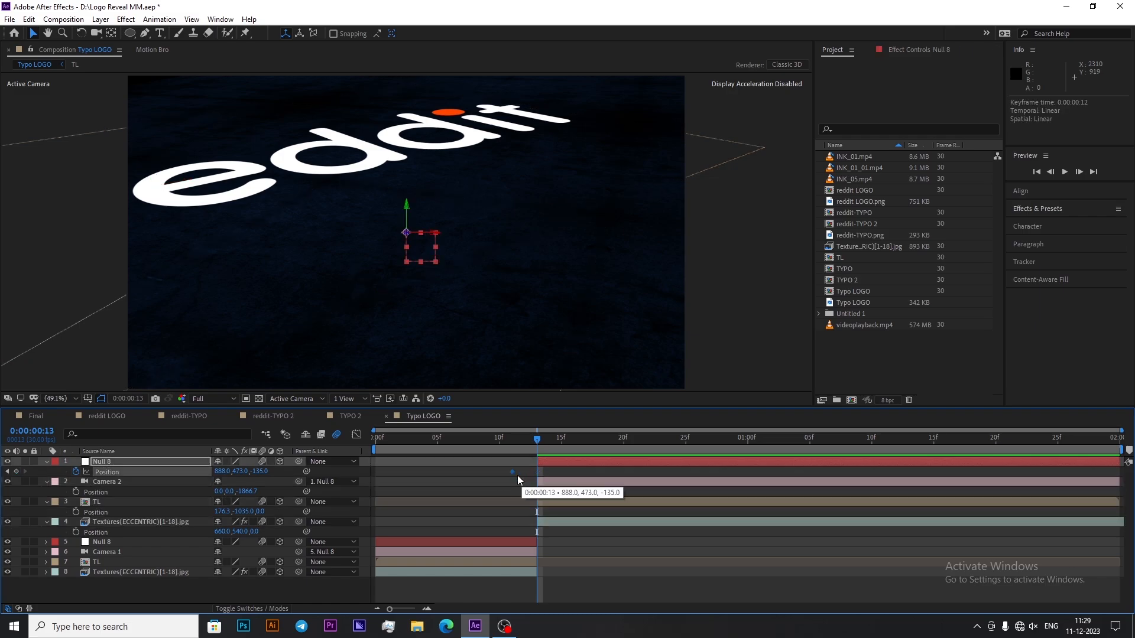
left_click(1033, 438)
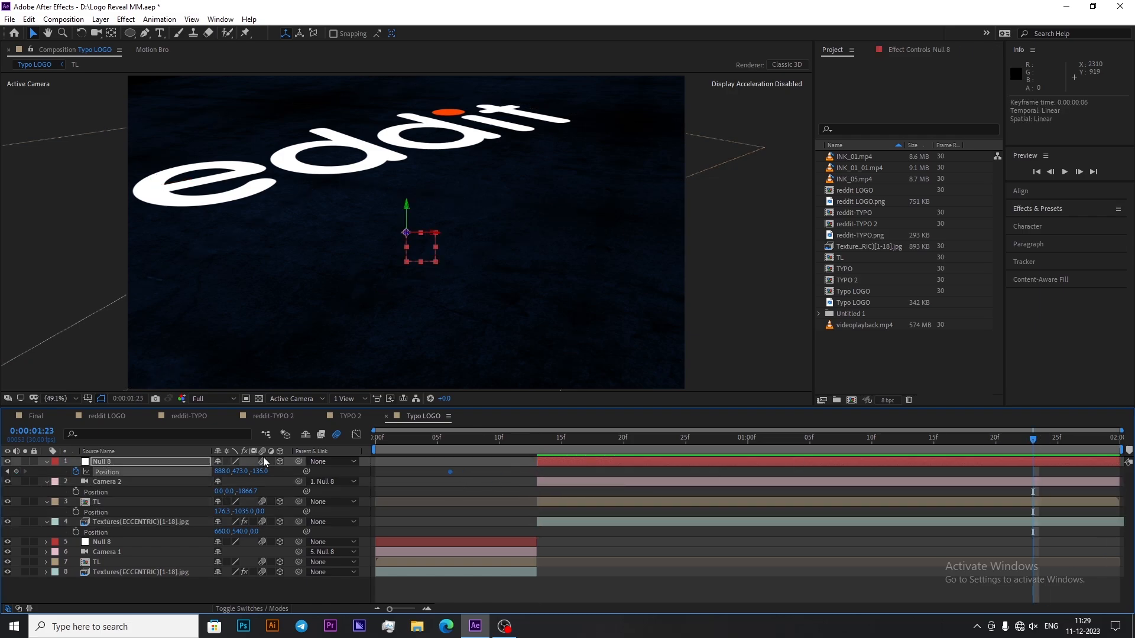
Step: Rotate the second-half TL layer by setting its Z orientation to 69°
left_click(537, 441)
left_click(562, 502)
key("r")
left_click_drag(239, 512, 252, 514)
Step: Keyframe Null 8's position at 0:00:01:22 to 1160.6, 612.9, -126.3, and collapse the layers' properties
left_click(1019, 440)
left_click(221, 472)
type("1160.6")
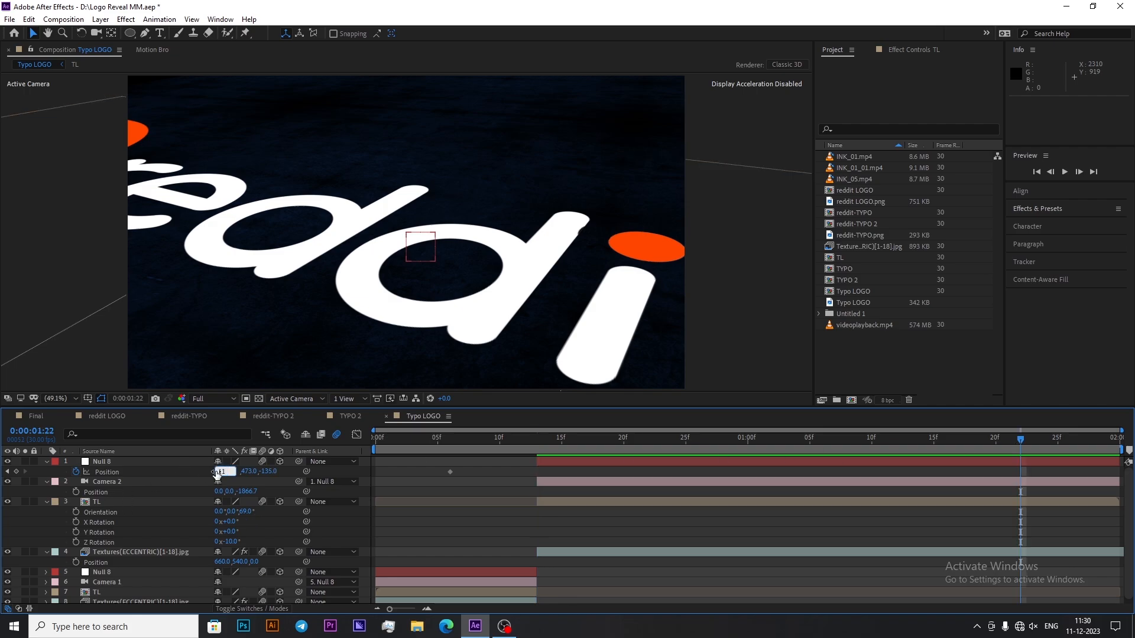
left_click(245, 472)
type("612.9")
left_click(270, 472)
type("-126.3")
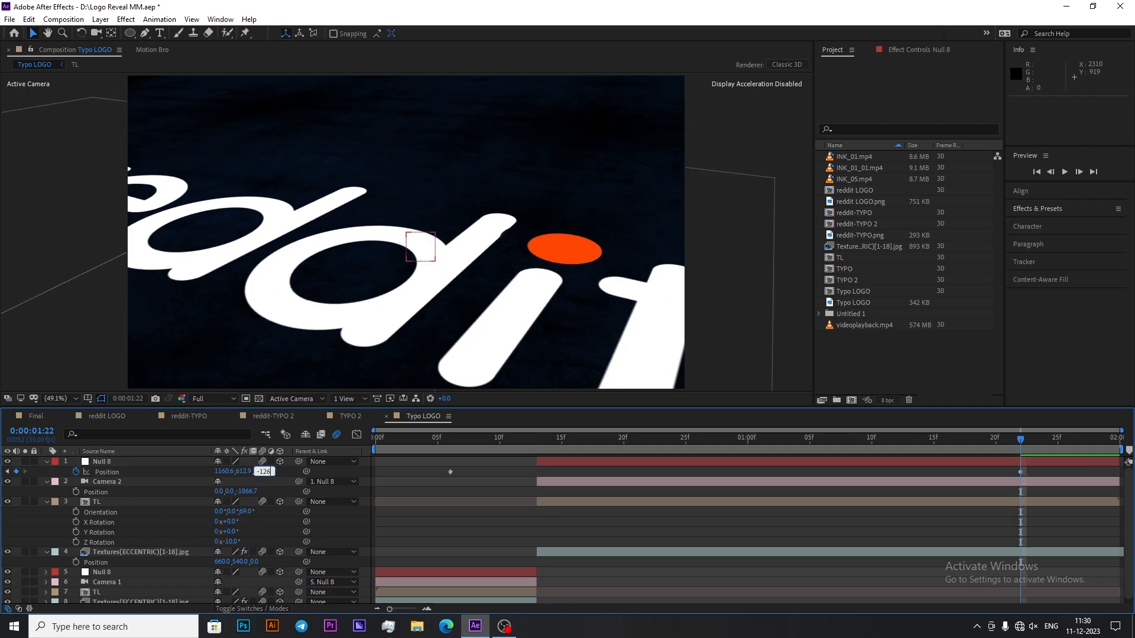
left_click(280, 474)
left_click_drag(1050, 473, 1012, 476)
key("ctrl+a")
key("u")
left_click(125, 580)
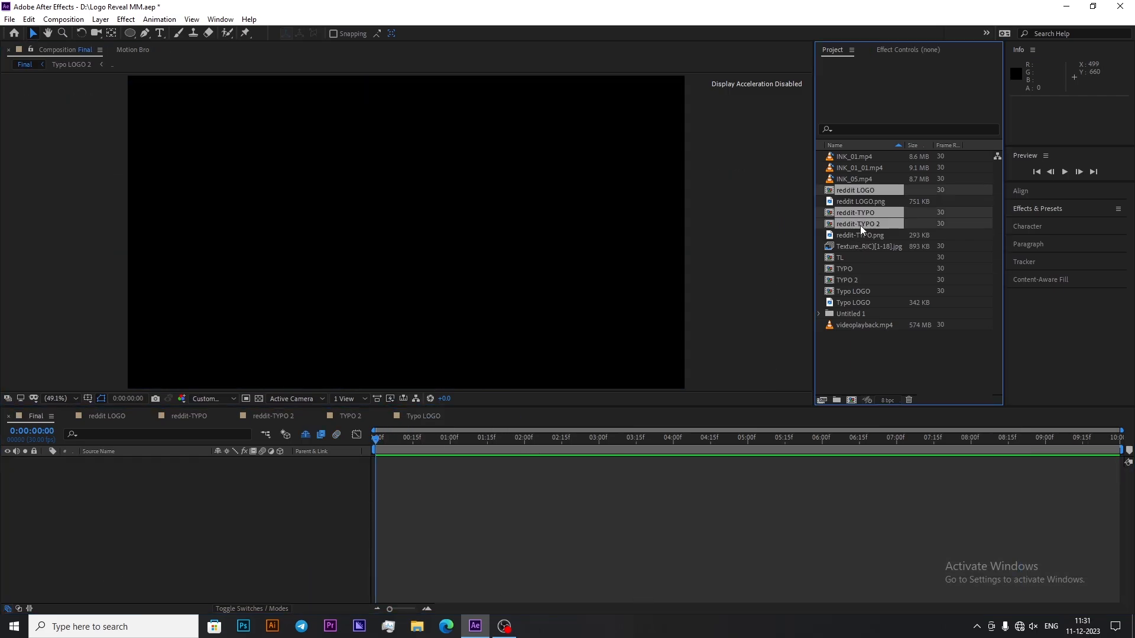
Step: Add reddit LOGO, reddit-TYPO, reddit-TYPO 2 and Typo LOGO to the Final comp, starting all except reddit LOGO at 0:00:00:09
left_click(859, 292, "ctrl")
left_click_drag(853, 289, 172, 539)
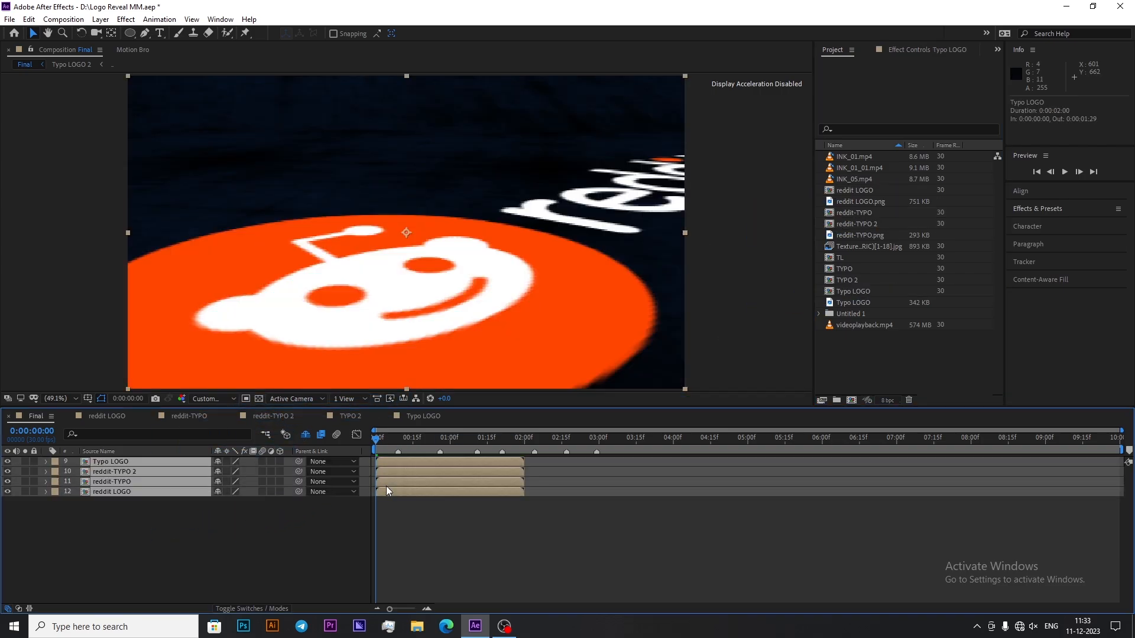
left_click(386, 490, "ctrl")
left_click_drag(388, 483, 414, 481)
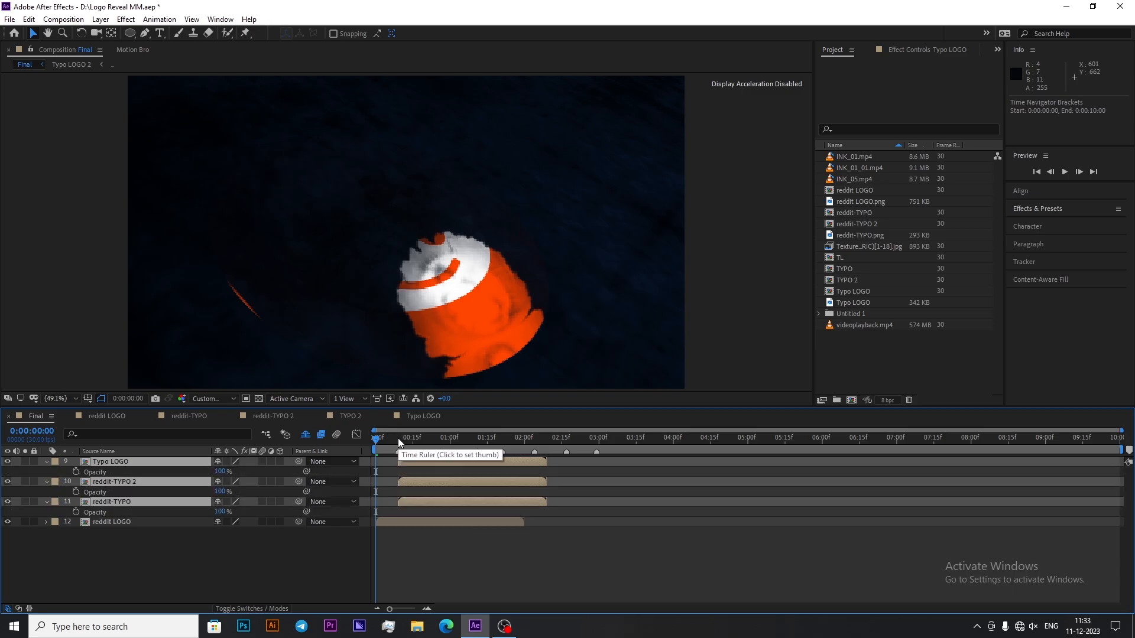
left_click(427, 556)
Step: With the two layers above hidden, keyframe reddit-TYPO's opacity from 0% at 0:00:00:09 to 100% at 0:00:00:12
left_click(413, 481)
key("t")
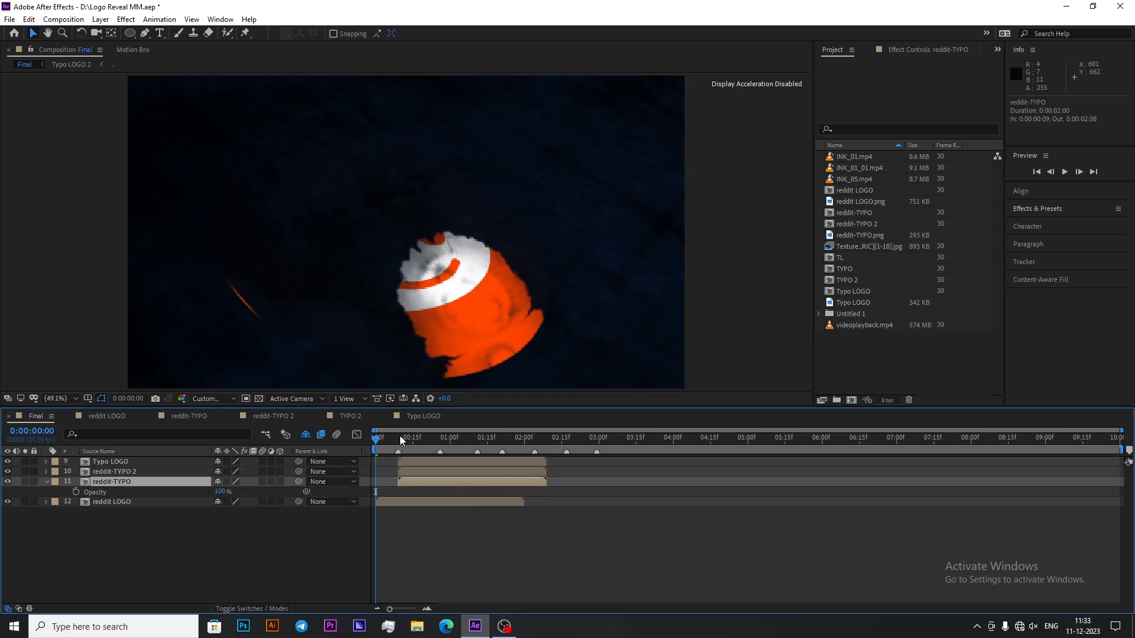
left_click(400, 435)
left_click_drag(8, 461, 8, 472)
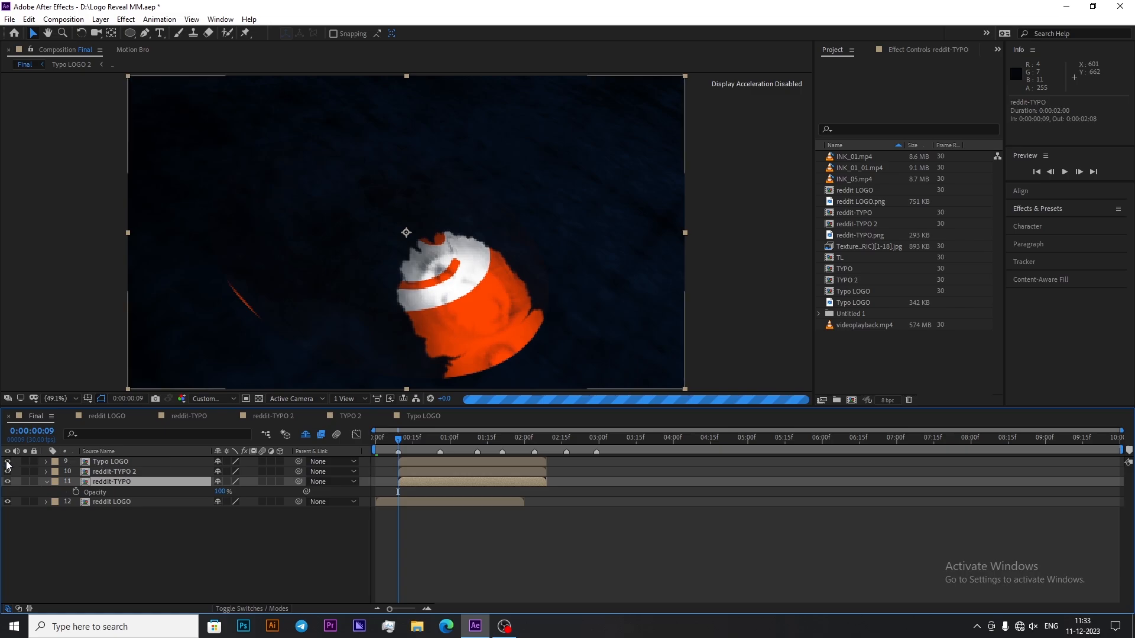
left_click(76, 492)
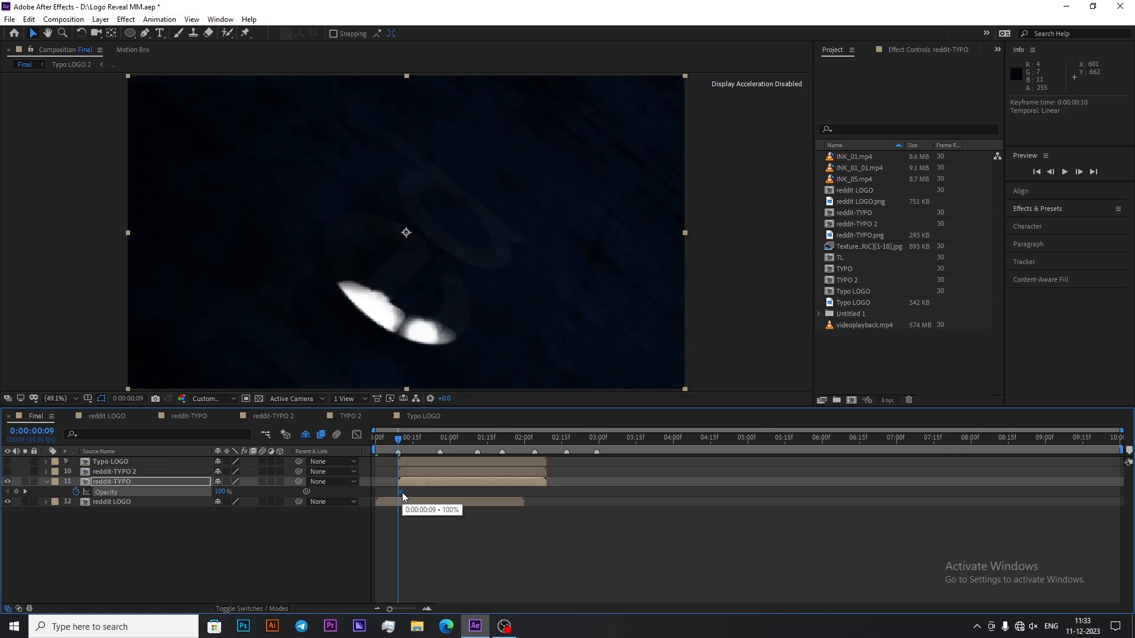
left_click_drag(404, 493, 405, 493)
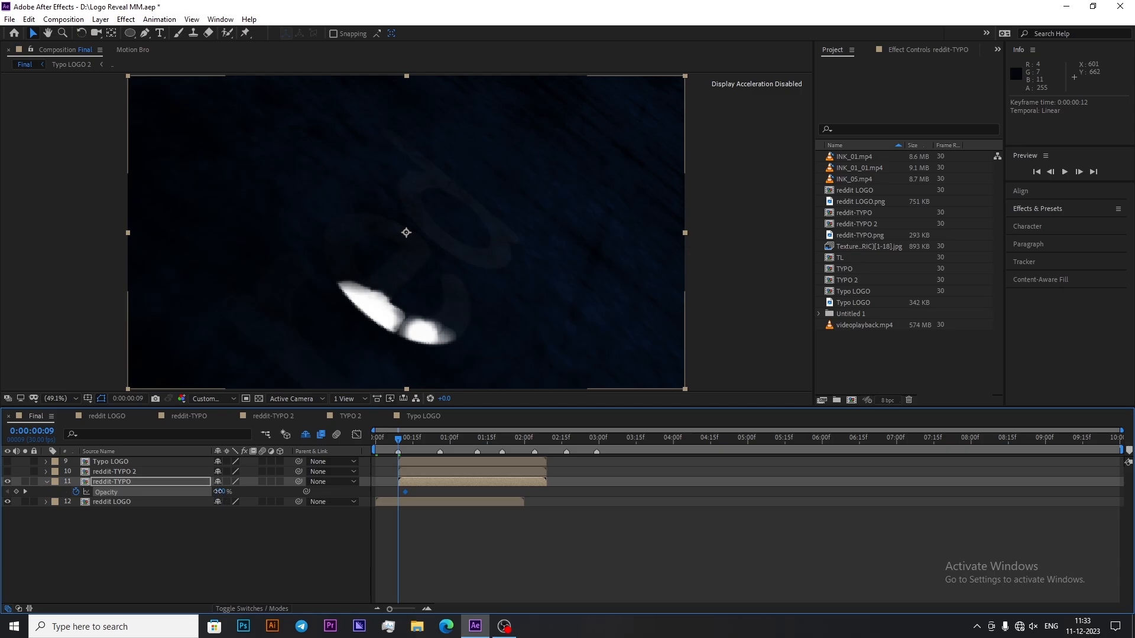
left_click(218, 491)
type("0")
left_click(211, 525)
Step: Shift reddit-TYPO one frame earlier and copy its two opacity keyframes
left_click(405, 483)
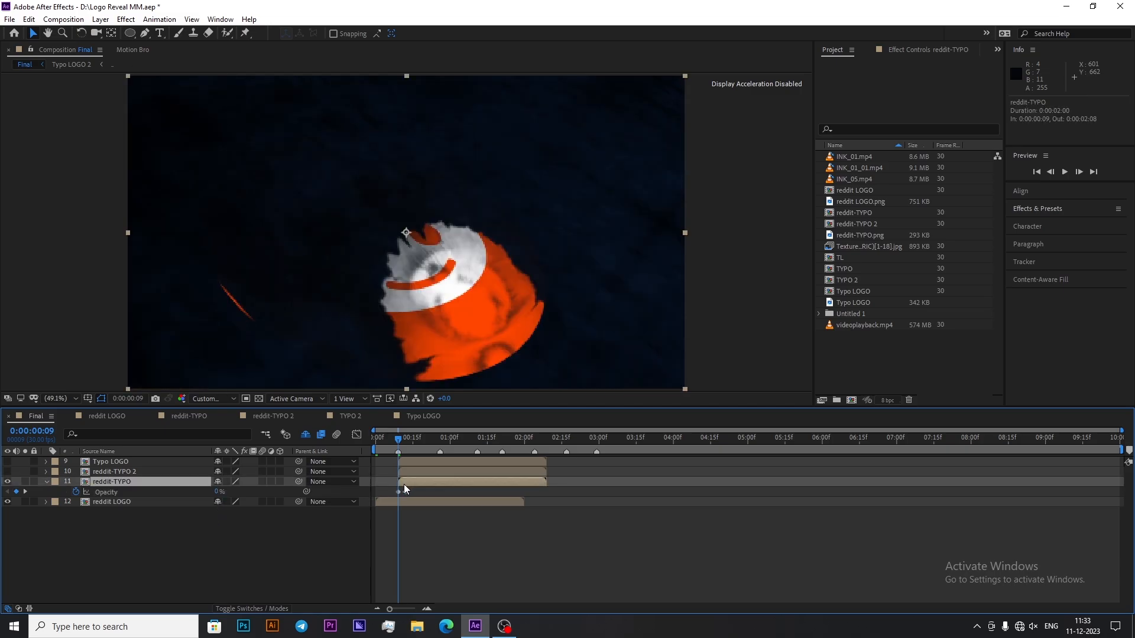
left_click_drag(404, 485, 392, 495)
key("ctrl+c")
Step: Move reddit-TYPO 2 and Typo LOGO to start at 0:00:00:25
left_click(441, 441)
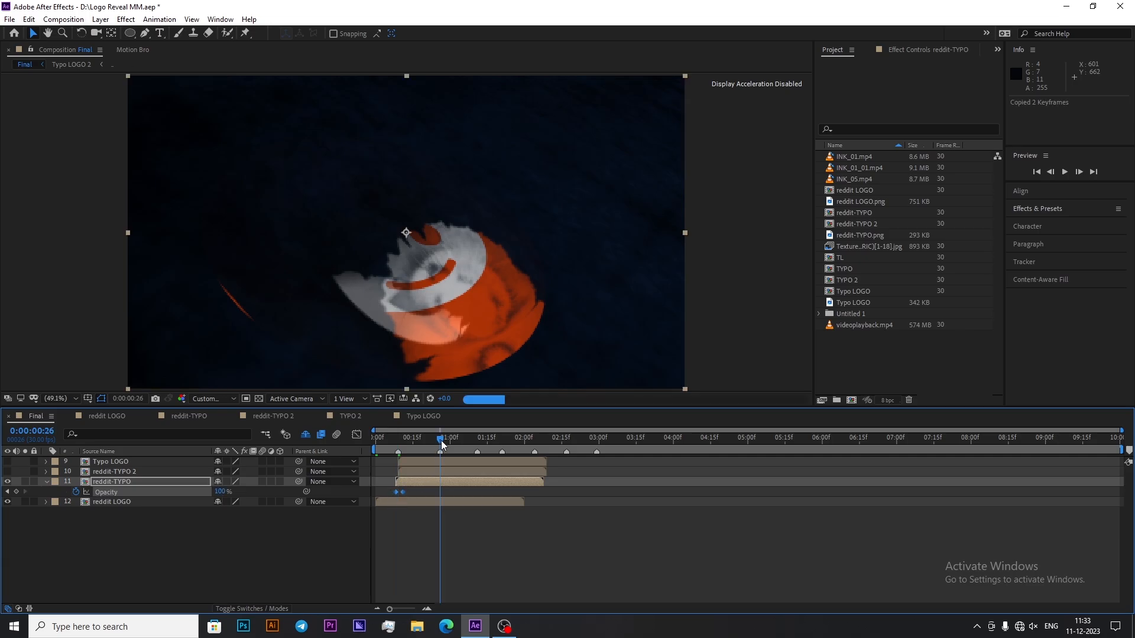
left_click(425, 470)
left_click(431, 460, "ctrl")
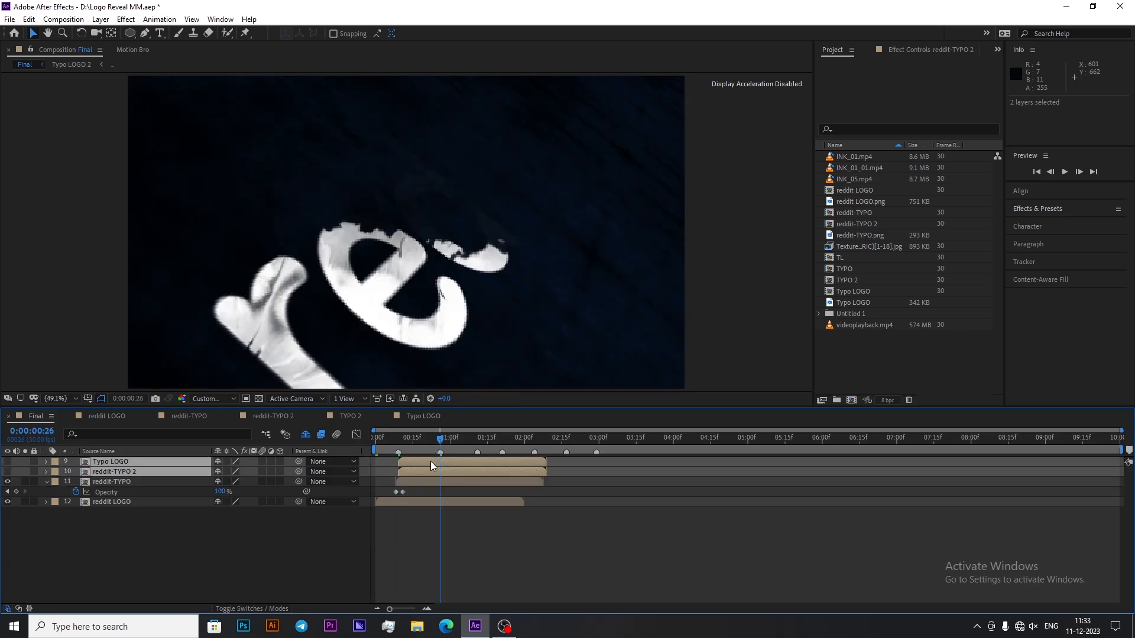
key("bracketleft")
left_click_drag(454, 474, 451, 477)
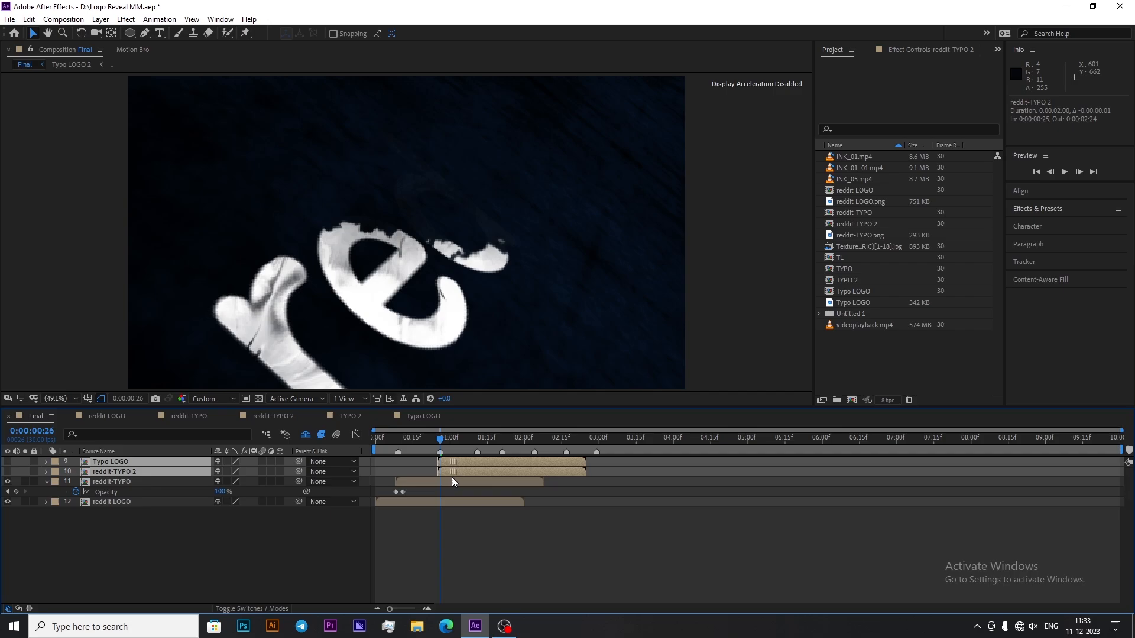
Step: Paste the opacity fade onto reddit-TYPO 2 and Typo LOGO at 0:00:00:25, and make both layers visible again
left_click(438, 443)
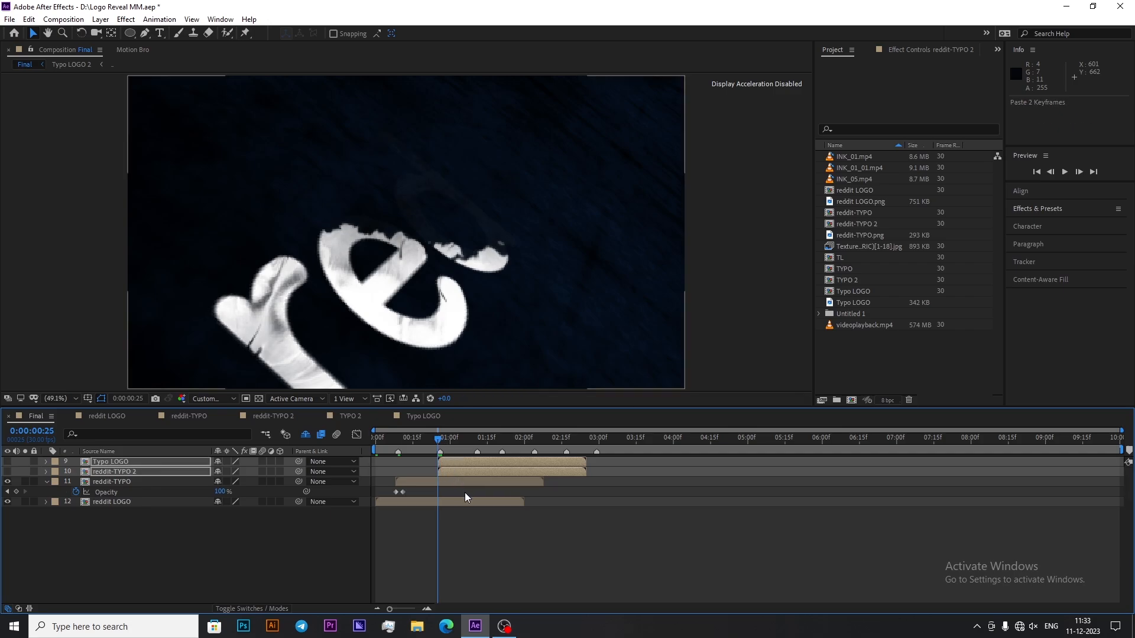
left_click(46, 482)
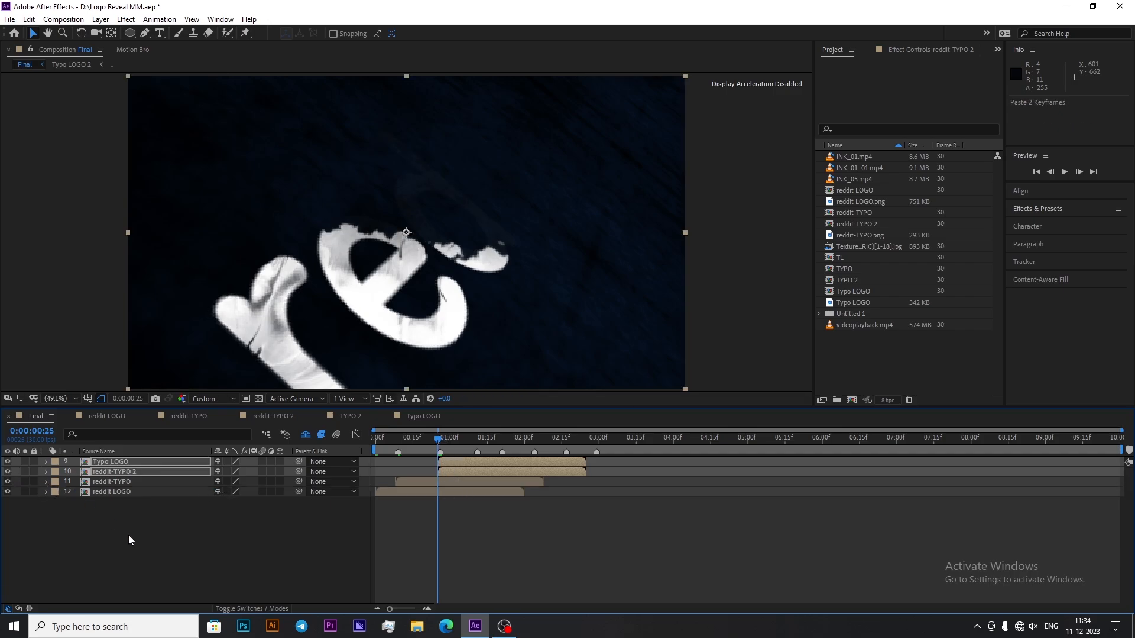
left_click(130, 591)
Step: Move Typo LOGO to start at 0:00:01:11
left_click(477, 440)
left_click(483, 462)
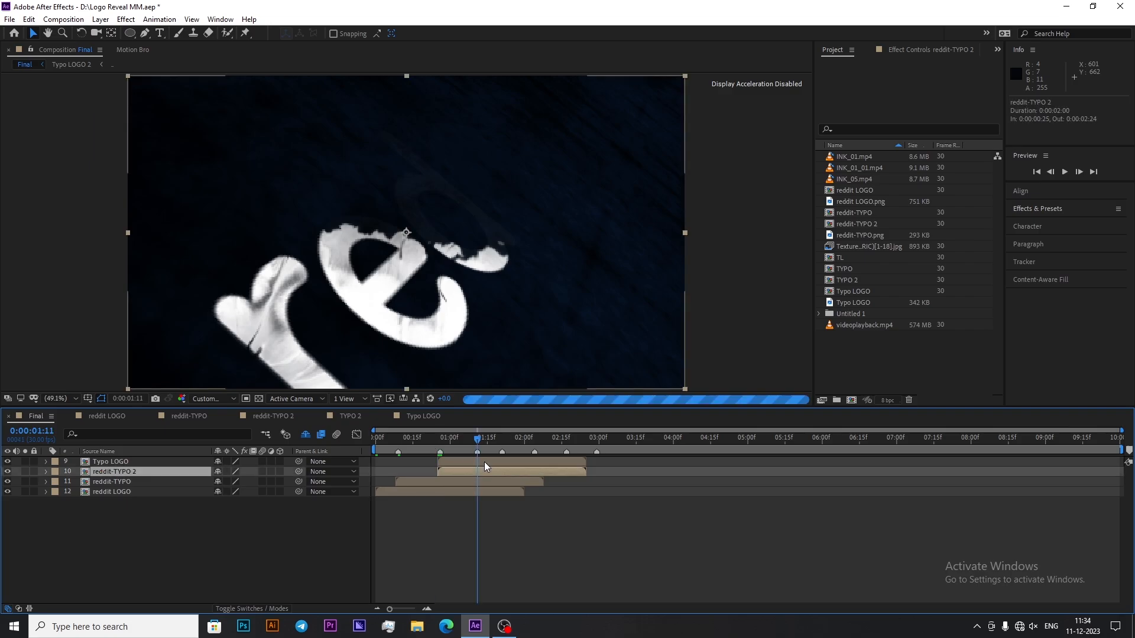
key("bracketleft")
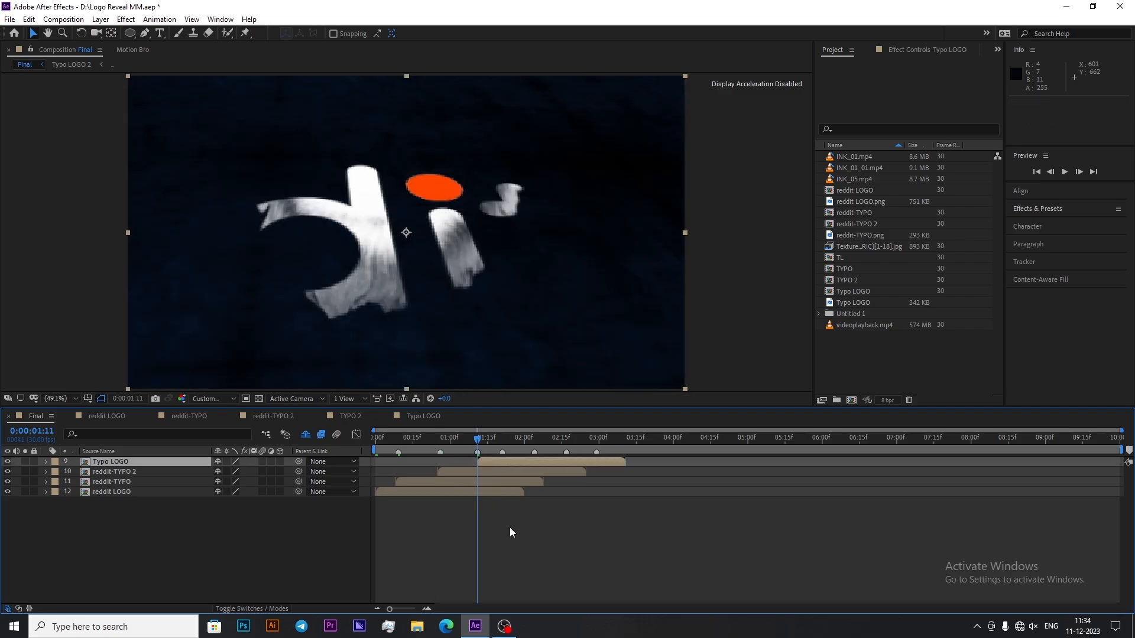
left_click(510, 527)
Step: Preview the transitions between the layers and move Typo LOGO to start just after the three-second mark
left_click(387, 447)
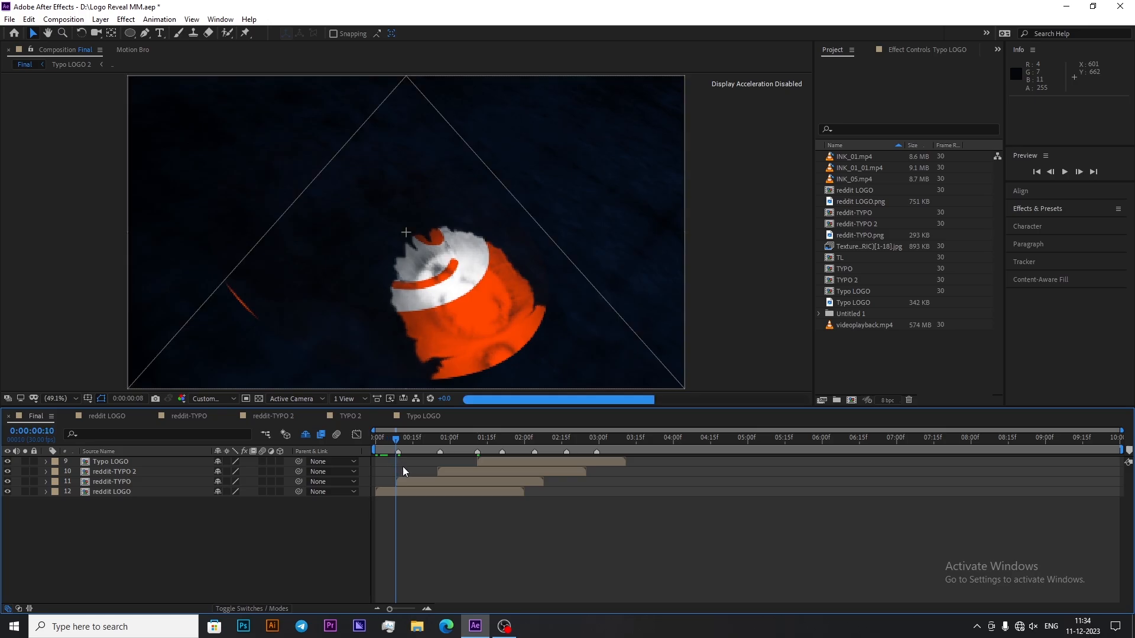
left_click(425, 449)
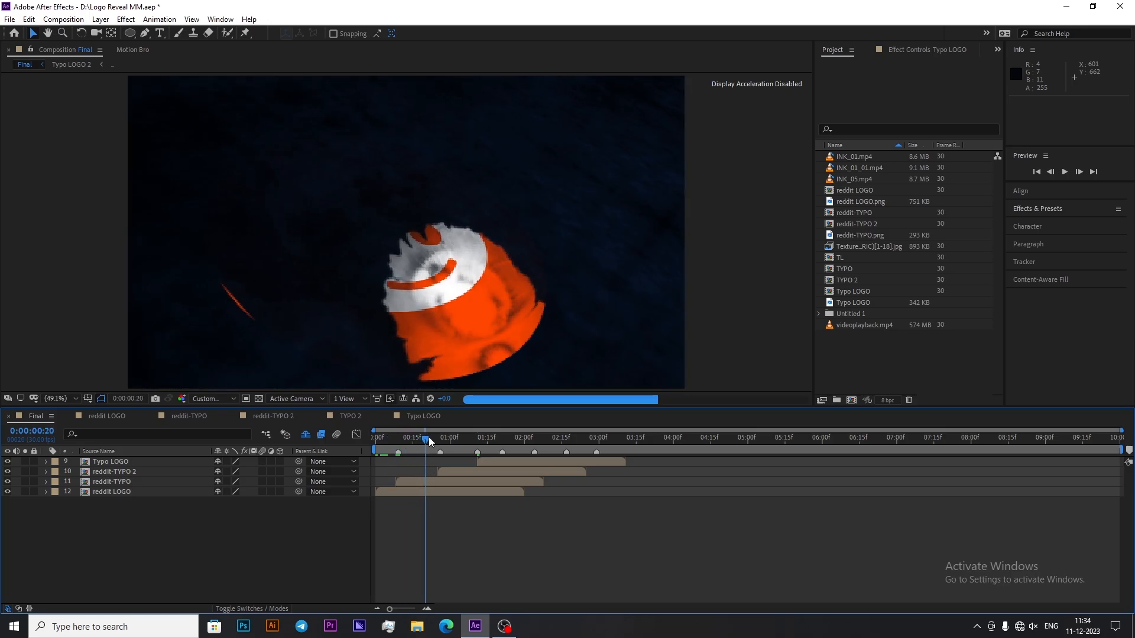
left_click_drag(428, 438, 492, 469)
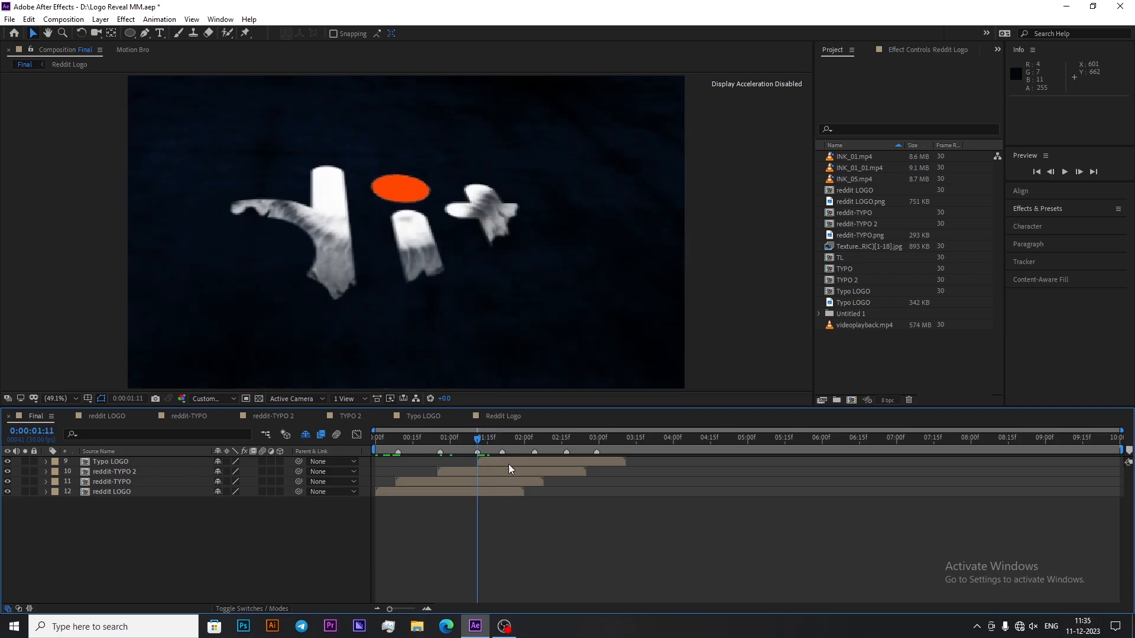
left_click_drag(509, 462, 641, 465)
left_click(560, 534)
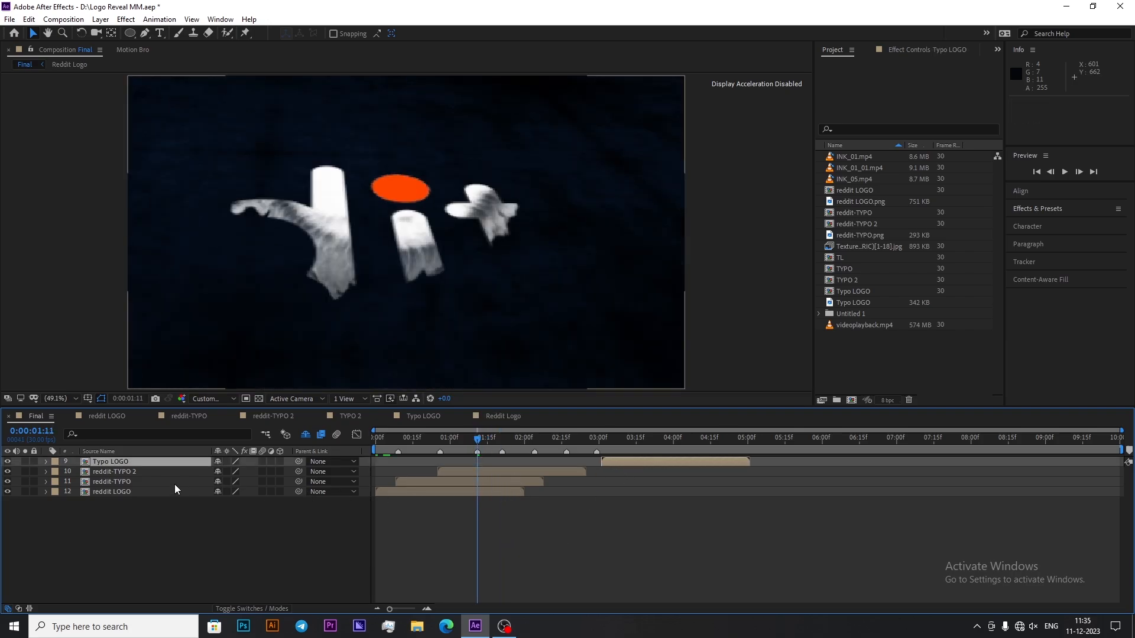
Step: Duplicate the reddit LOGO layer and place the copy directly below Typo LOGO
left_click(133, 491)
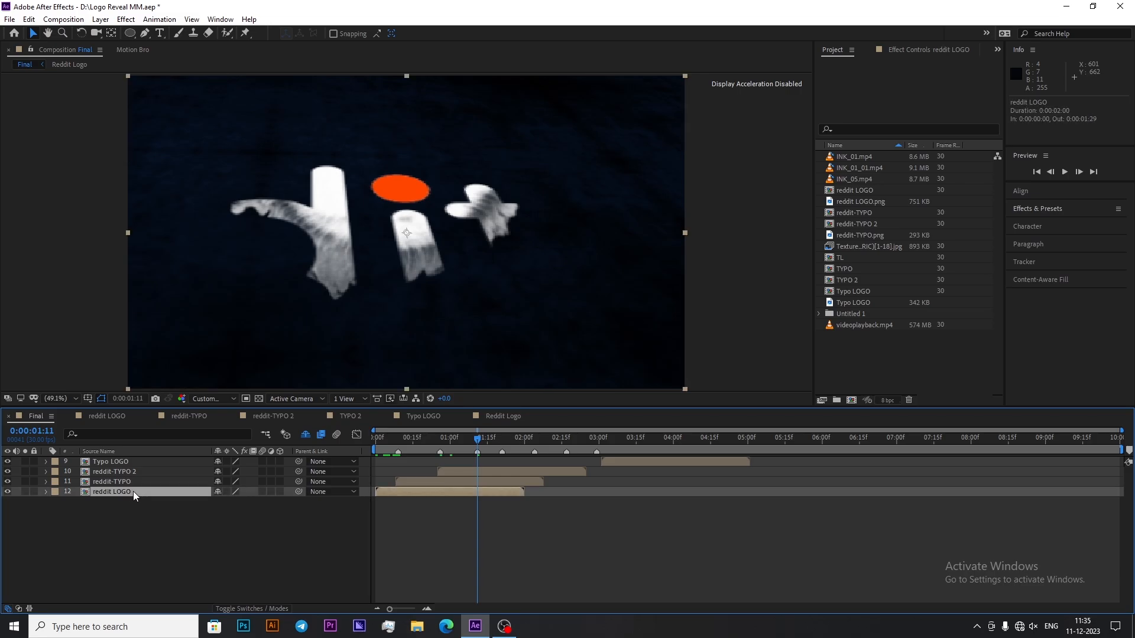
key("ctrl+d")
left_click_drag(130, 491, 139, 465)
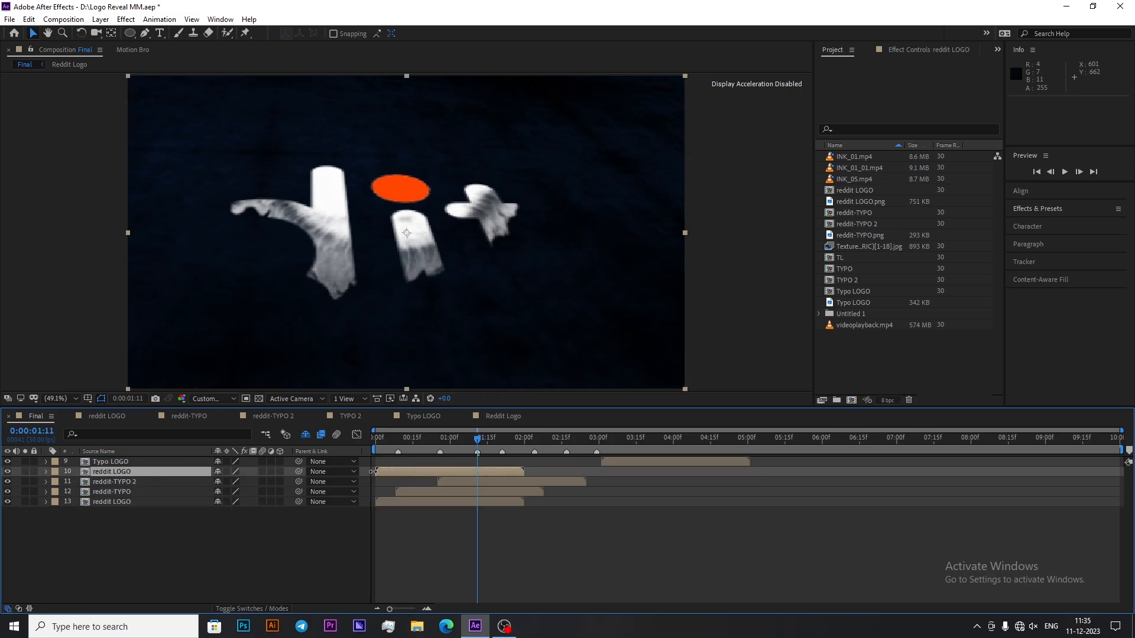
Step: Trim the start of the reddit LOGO copy to 0:00:01:11 and paste the opacity fade keyframes onto it
left_click_drag(374, 471, 485, 477)
key("ctrl+v")
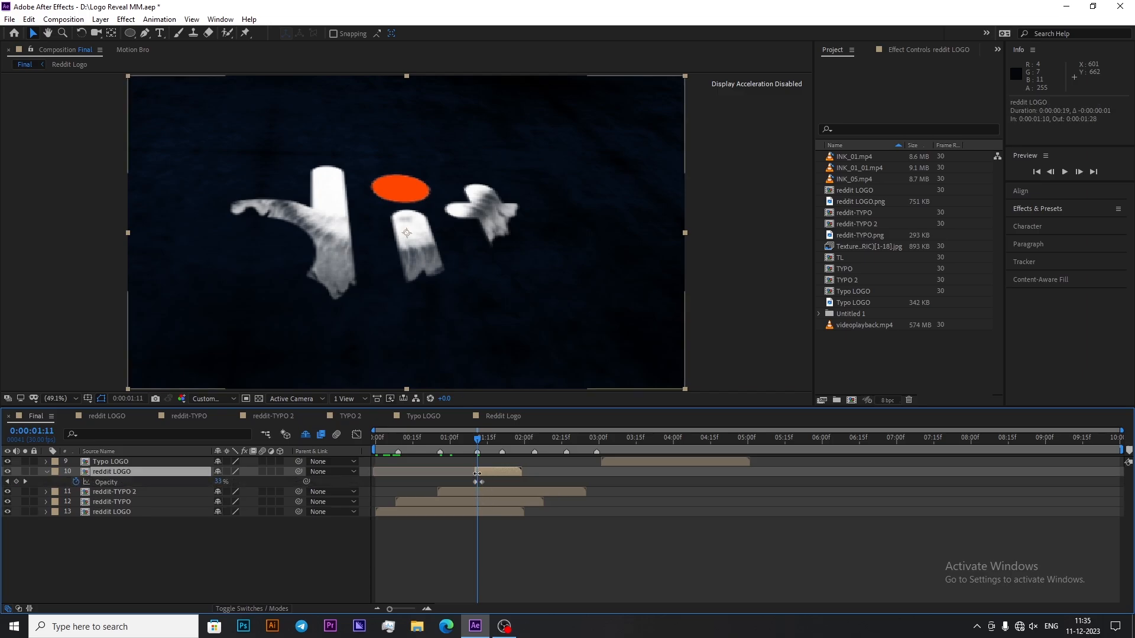
Step: Duplicate the reddit-TYPO layer and trim the start of the copy to 0:00:01:21
left_click(504, 440)
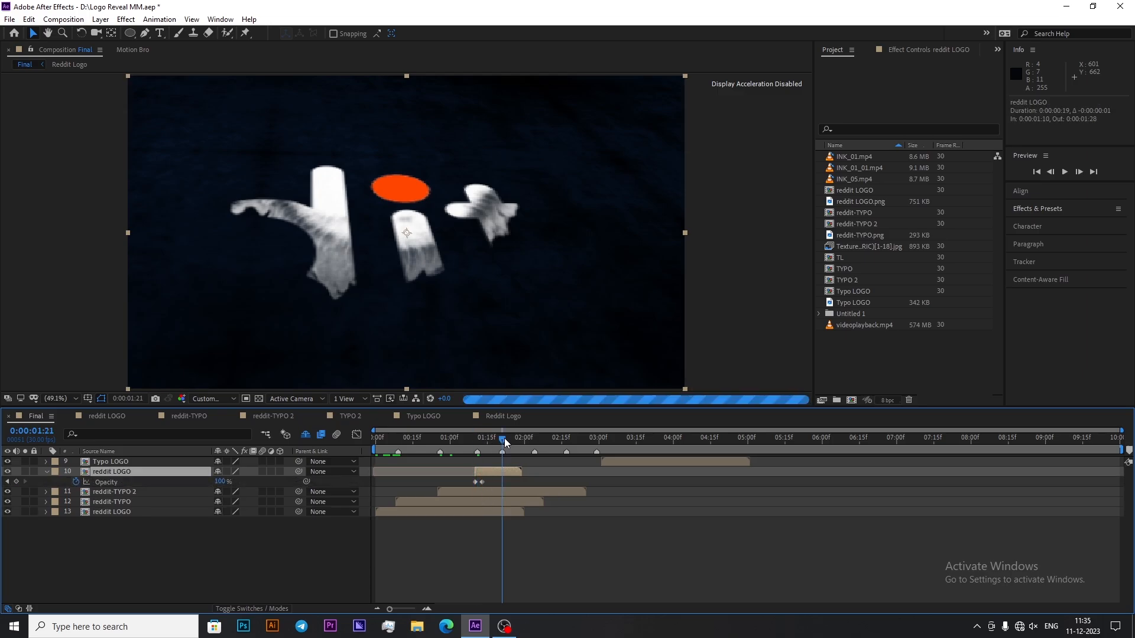
left_click(129, 494)
left_click(46, 472)
left_click(522, 491)
key("ctrl+d")
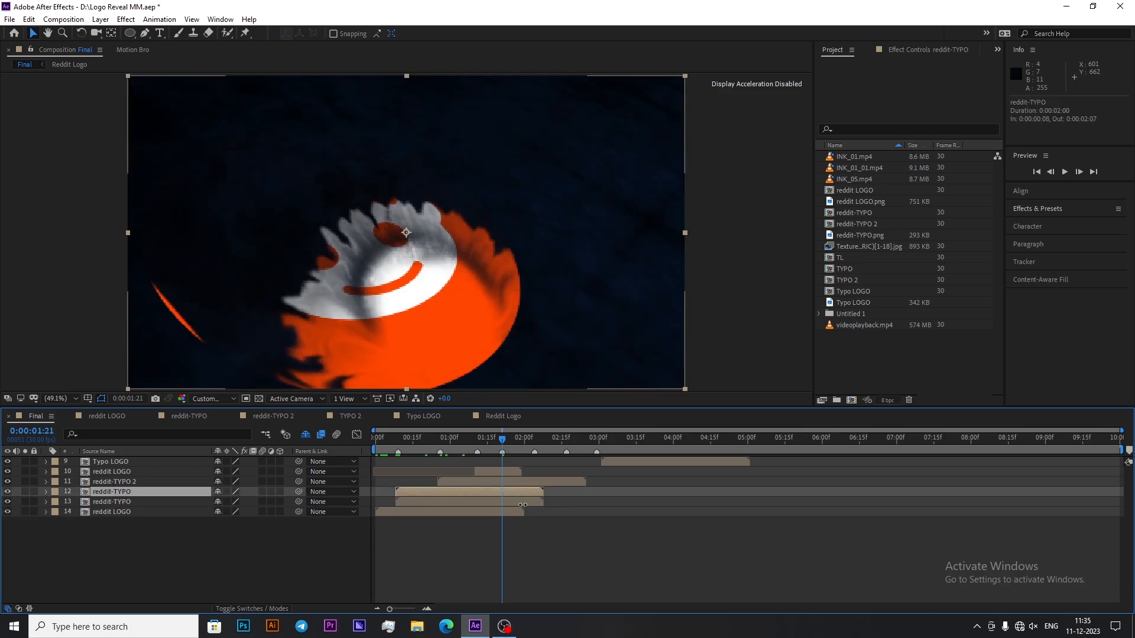
key("alt+[")
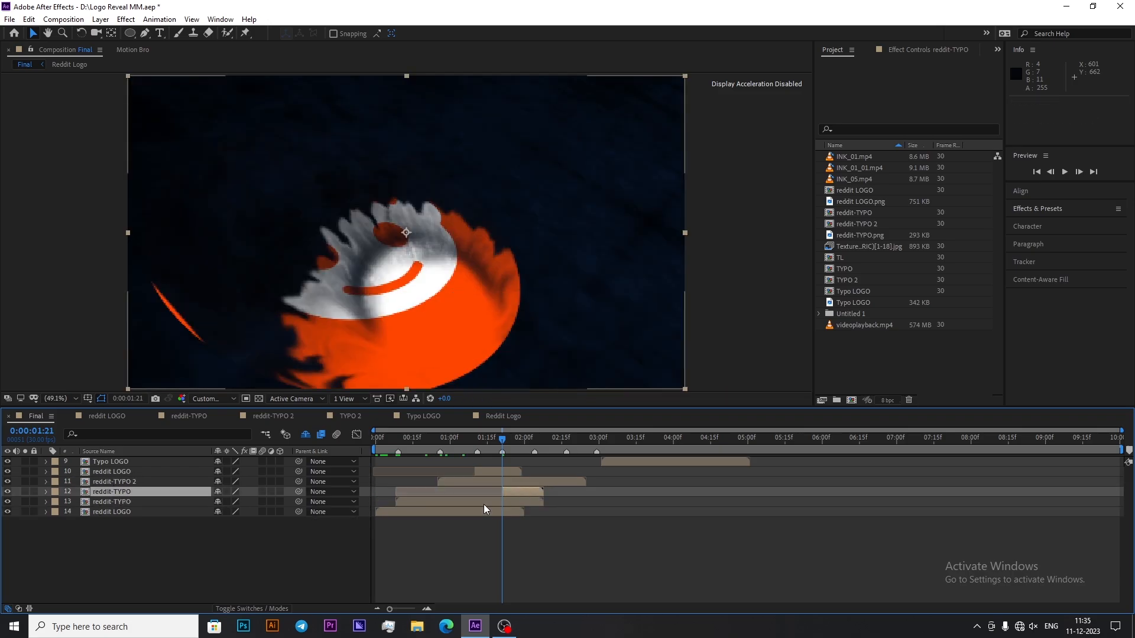
Step: Paste the opacity fade keyframes onto the reddit-TYPO copy, start it at 0:00:01:20 and place it directly below Typo LOGO
key("t")
left_click_drag(392, 502, 510, 494)
left_click_drag(137, 492, 161, 465)
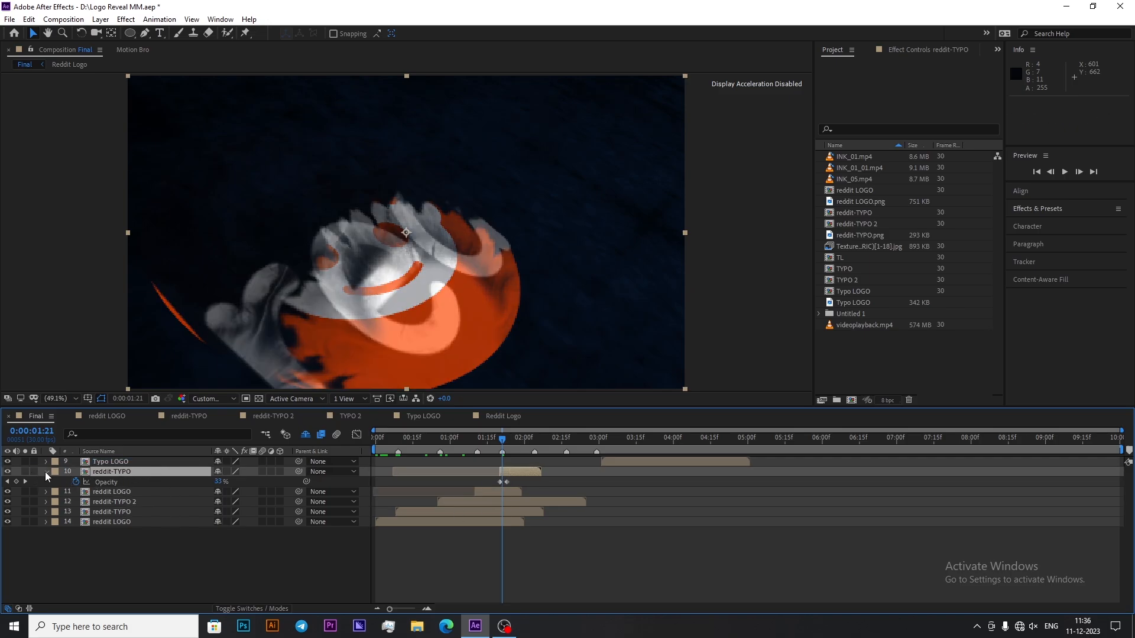
left_click(46, 472)
left_click(494, 549)
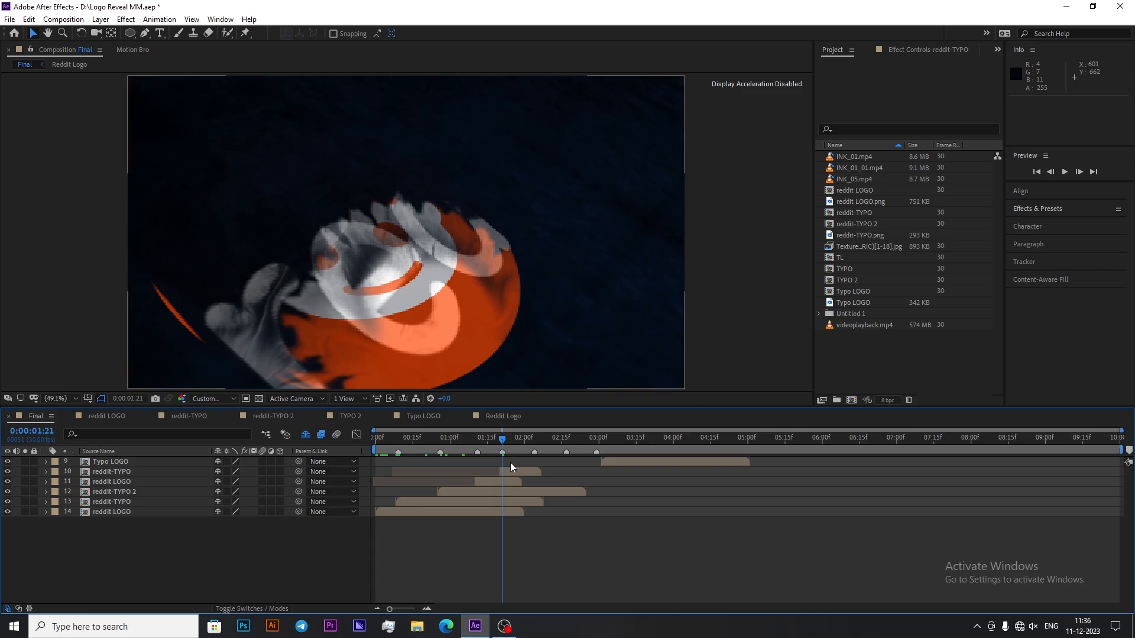
Step: Trim the ends of the original reddit LOGO, reddit-TYPO and reddit-TYPO 2 layers to where the following shots begin
left_click(473, 513)
left_click_drag(524, 512, 438, 517)
left_click(542, 501)
left_click(588, 491)
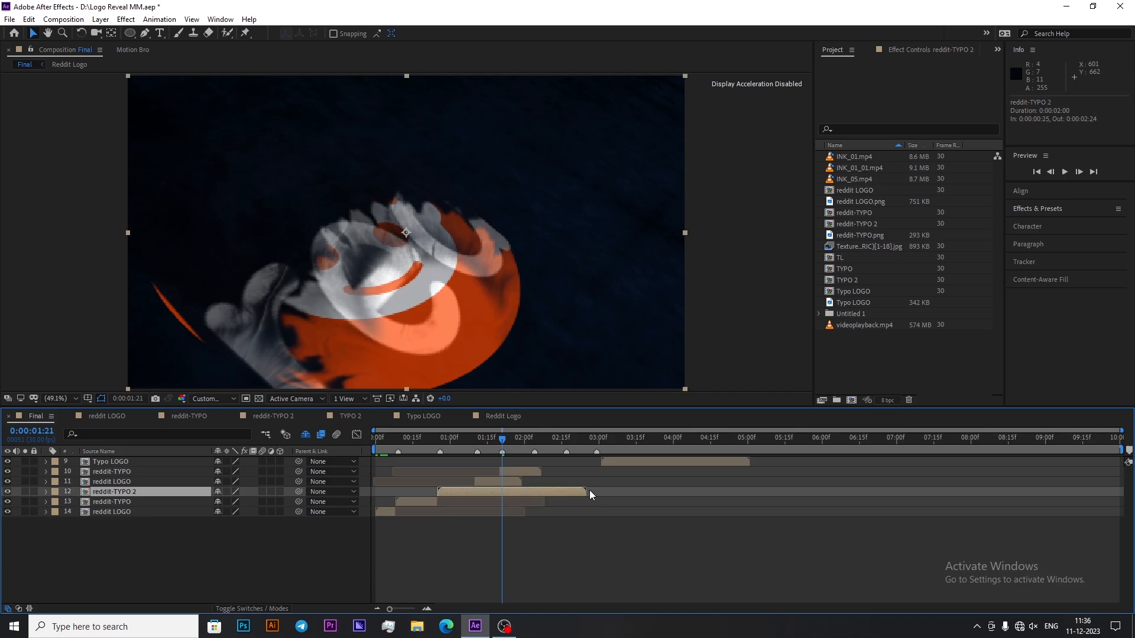
left_click_drag(586, 491, 475, 496)
Step: Trim the end of the reddit LOGO copy to the 0:00:01:23 mark, just after the reddit-TYPO copy begins
scroll(506, 500, "up", 5)
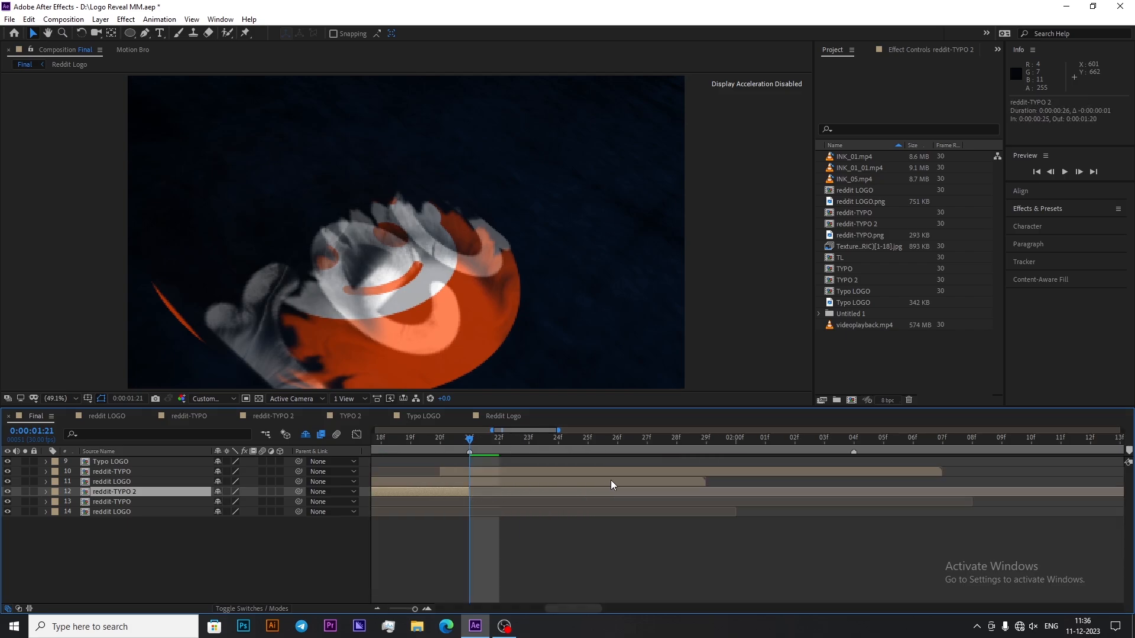
left_click(613, 484)
left_click_drag(683, 484, 532, 490)
left_click(536, 472)
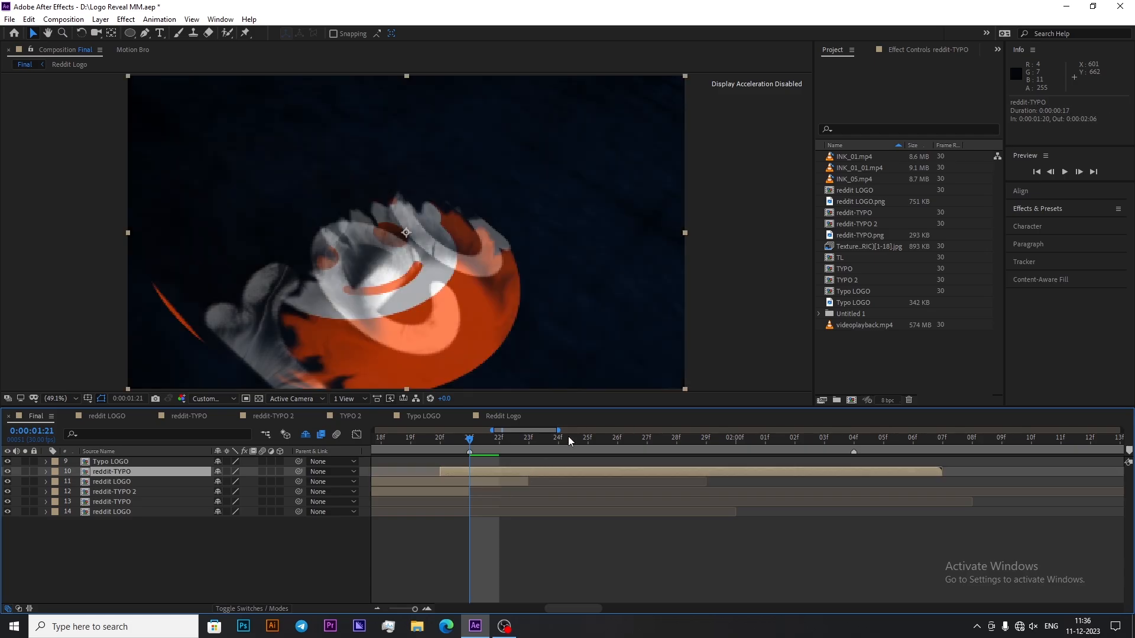
Step: Move Typo LOGO to start at 0:00:02:03 with its opacity fade keyframes, and check the following marker frames
left_click_drag(558, 430, 612, 430)
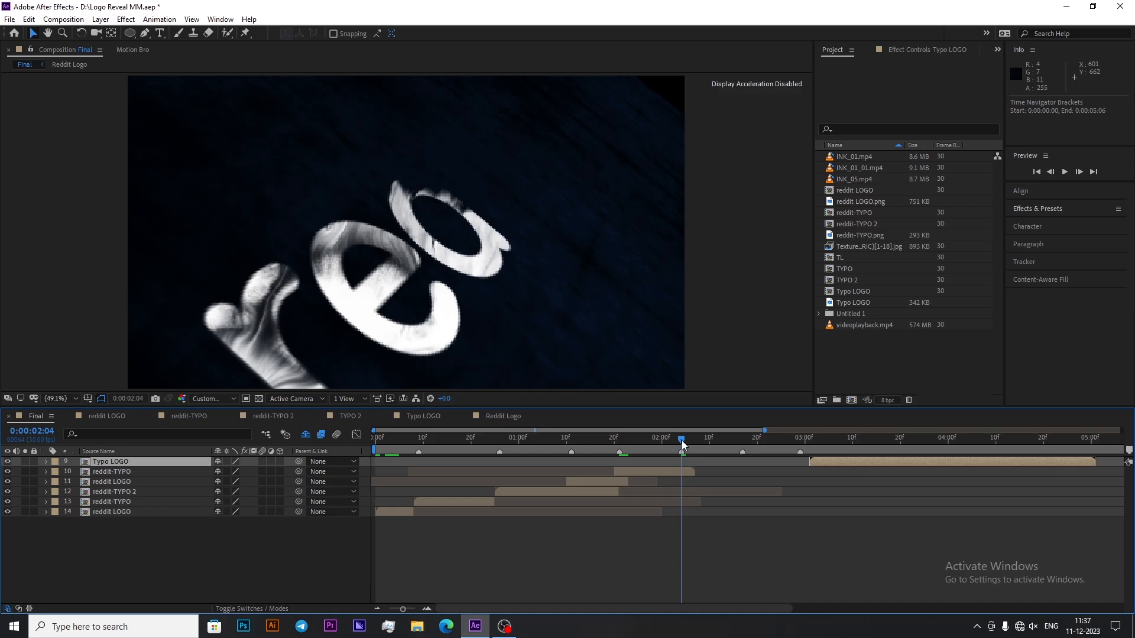
key("bracketleft")
key("t")
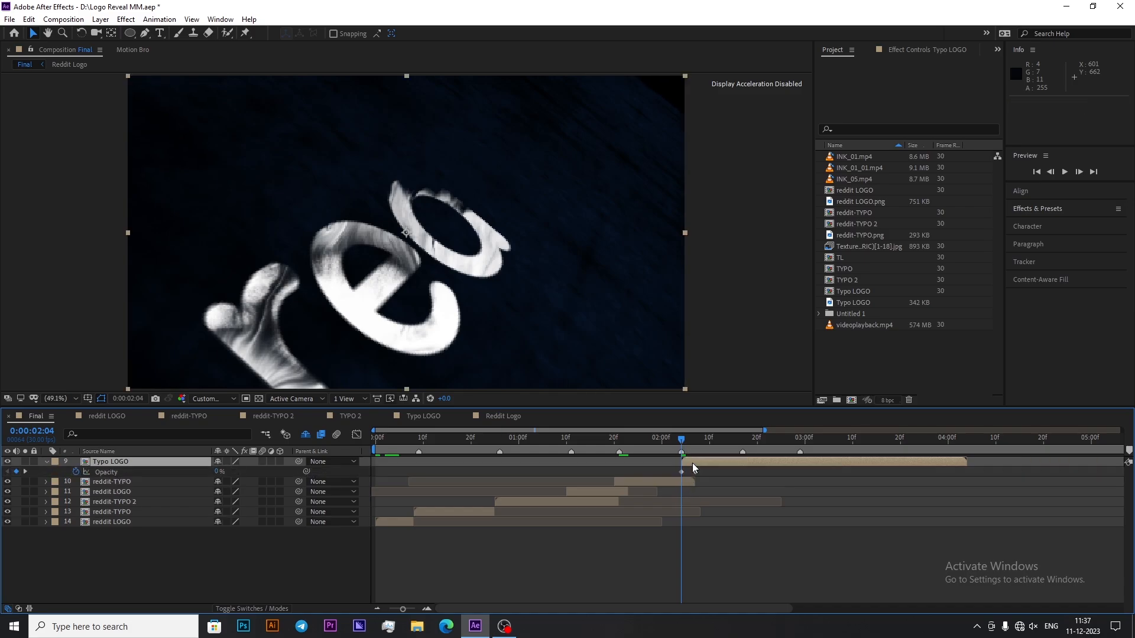
left_click_drag(693, 462, 693, 463)
left_click(744, 444)
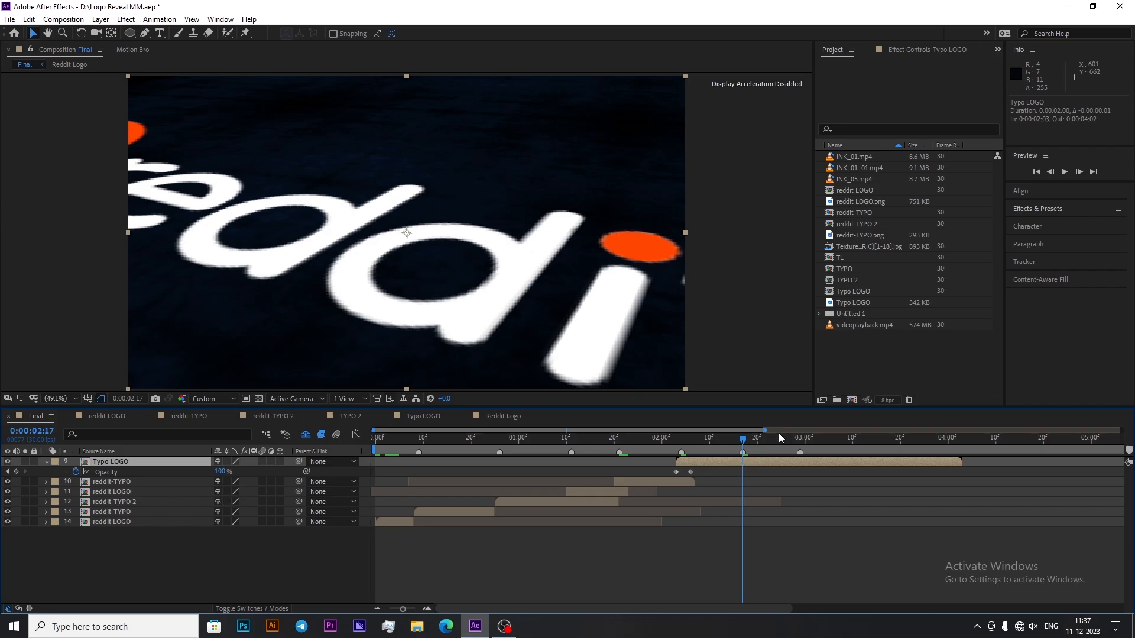
left_click(801, 442)
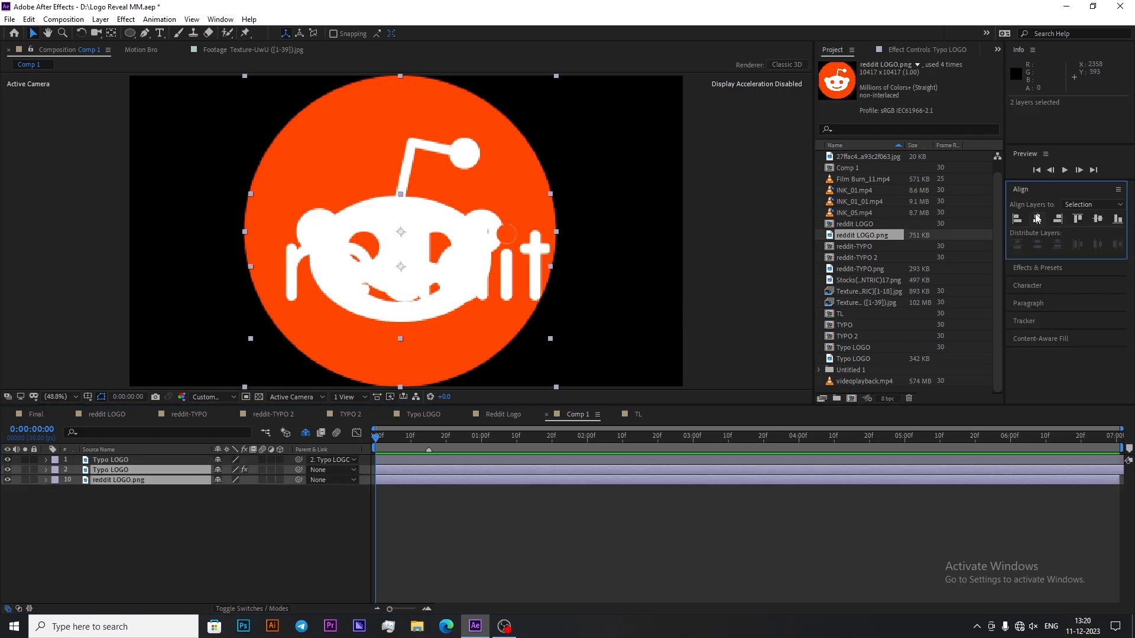
Step: Center-align the selected Typo LOGO and reddit LOGO.png layers in Comp 1
left_click(1098, 218)
left_click(173, 530)
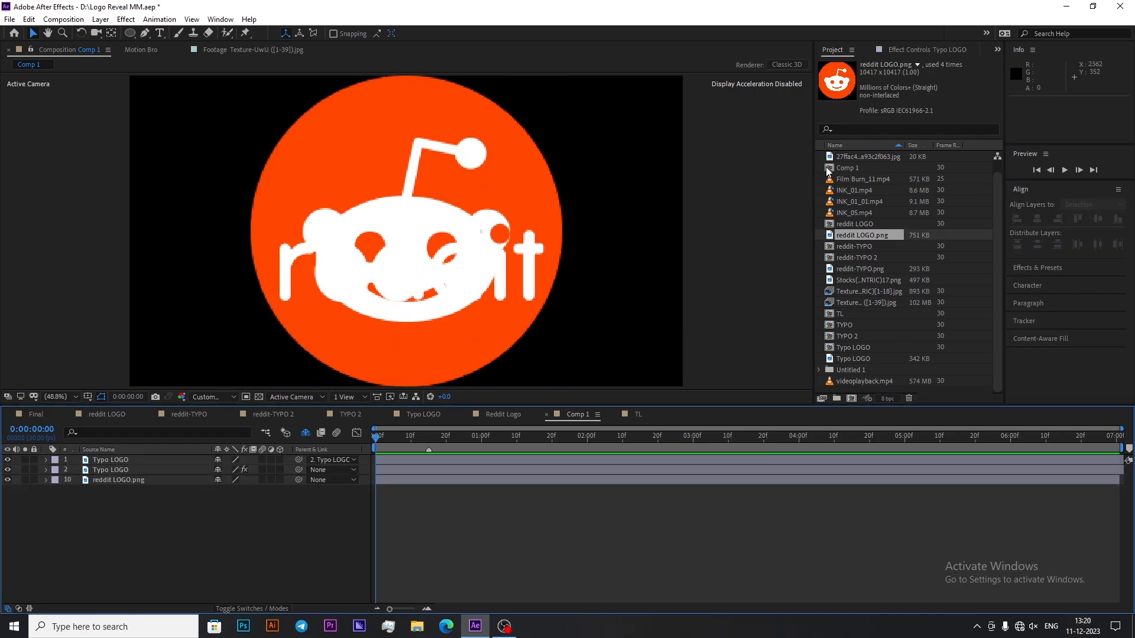
Step: Add the Texture-UwU ([1-39]).jpg footage to Comp 1 and place it below reddit LOGO.png
scroll(865, 193, "down", 1)
left_click(863, 291)
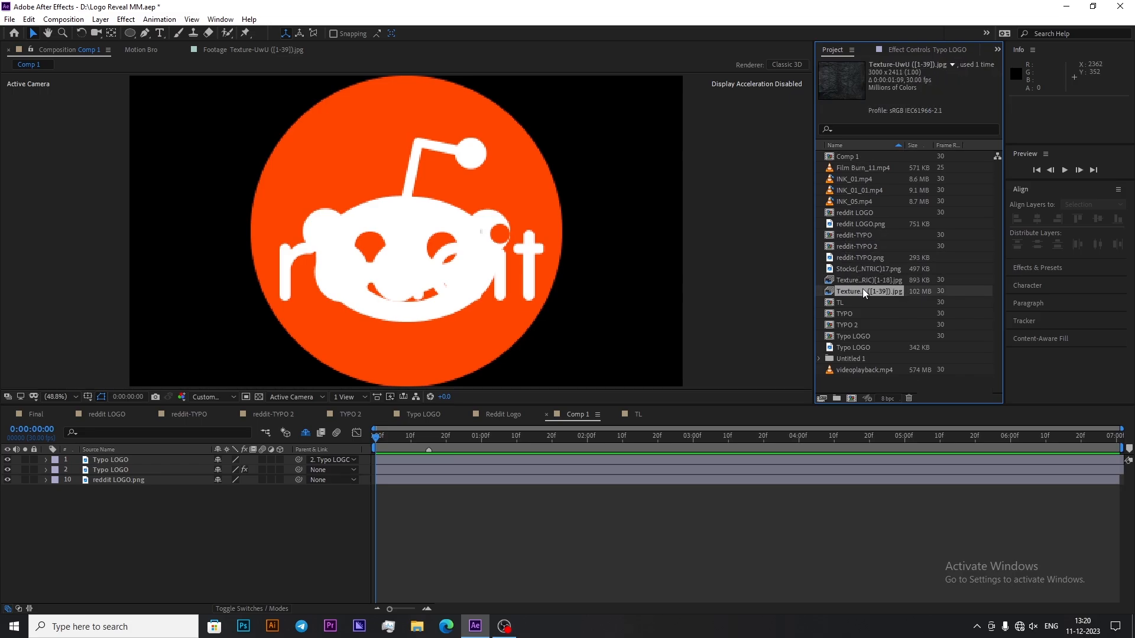
double_click(863, 289)
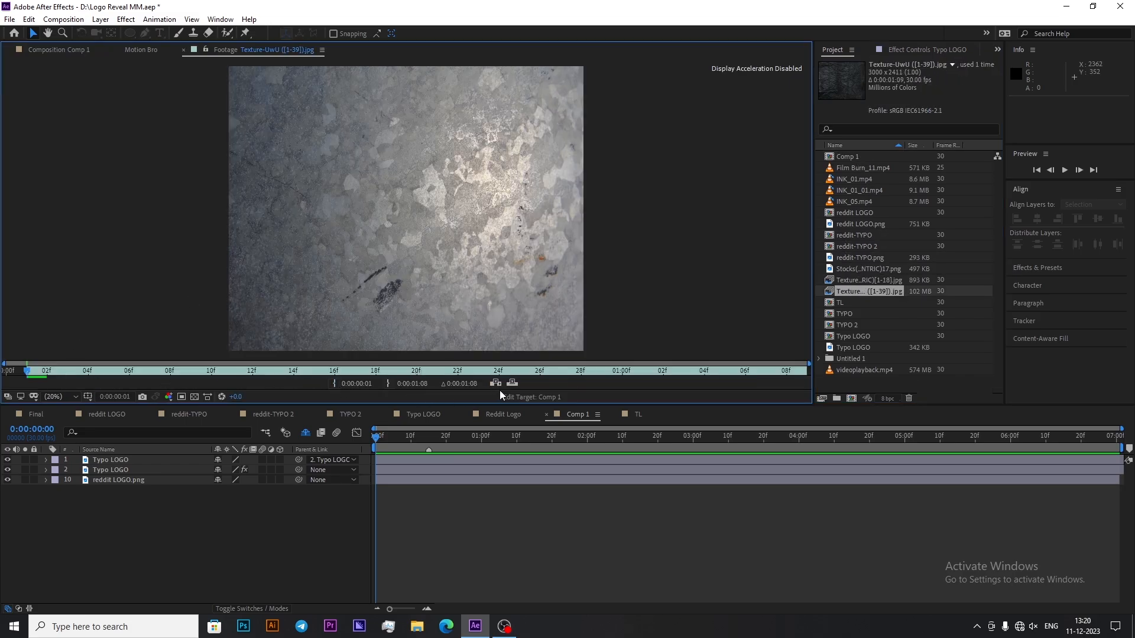
left_click(512, 383)
left_click_drag(176, 460, 176, 498)
Step: Freeze the texture layer on its current frame and apply the Exposure effect to it
right_click(177, 492)
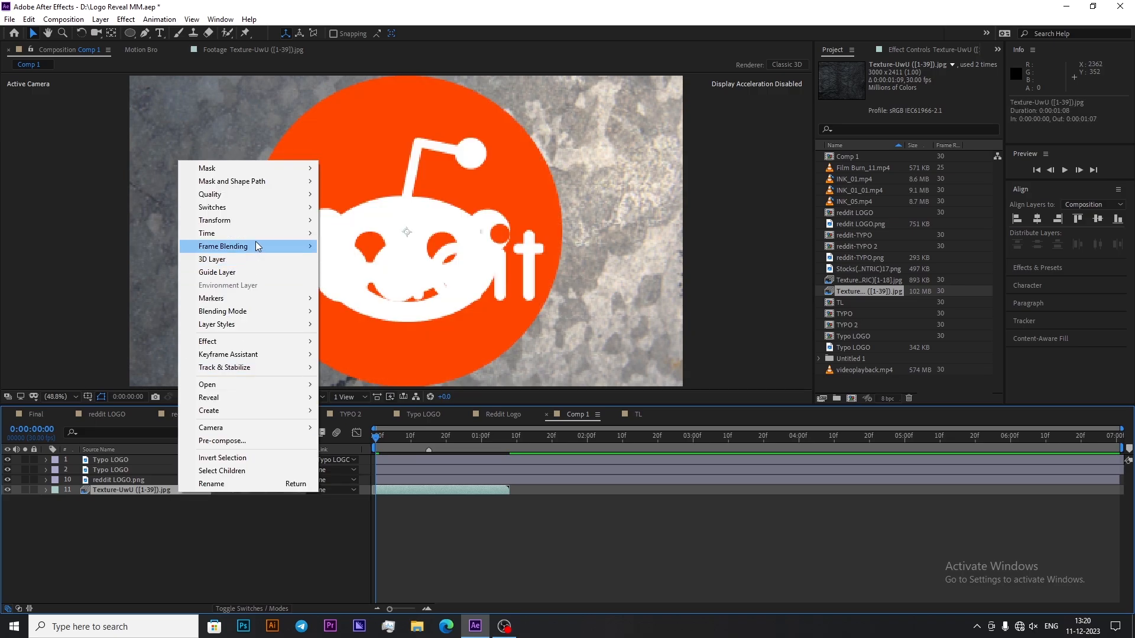
mouse_move(260, 233)
left_click(360, 273)
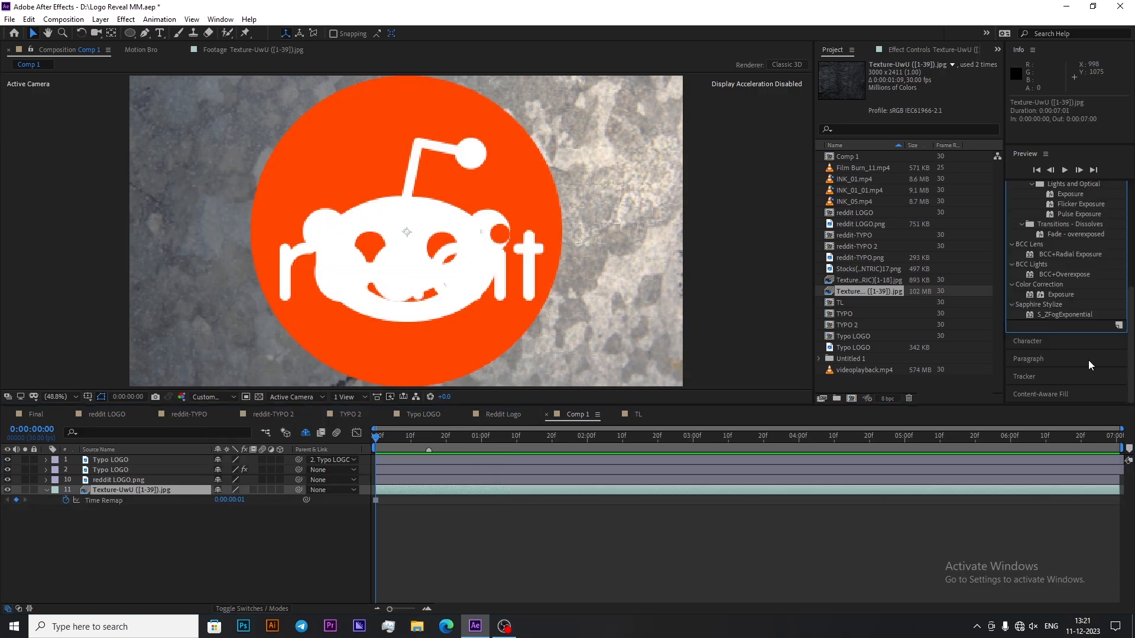
double_click(1058, 294)
Step: Try an exposure of -7 on the texture layer at the first frame
left_click(927, 104)
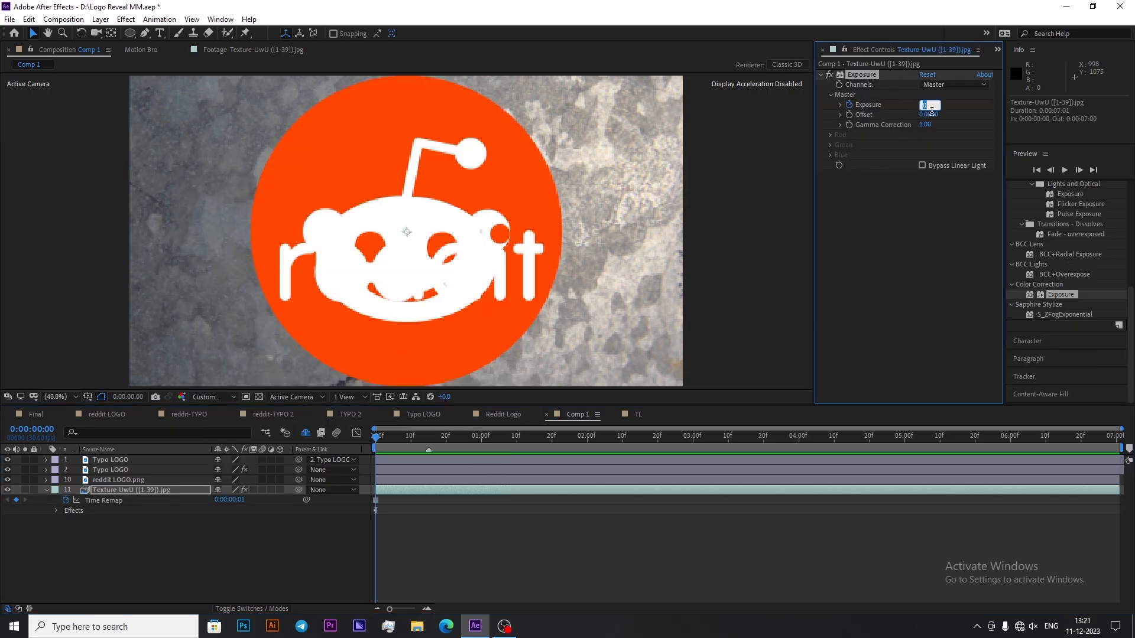
type("-7")
key("Return")
key("u")
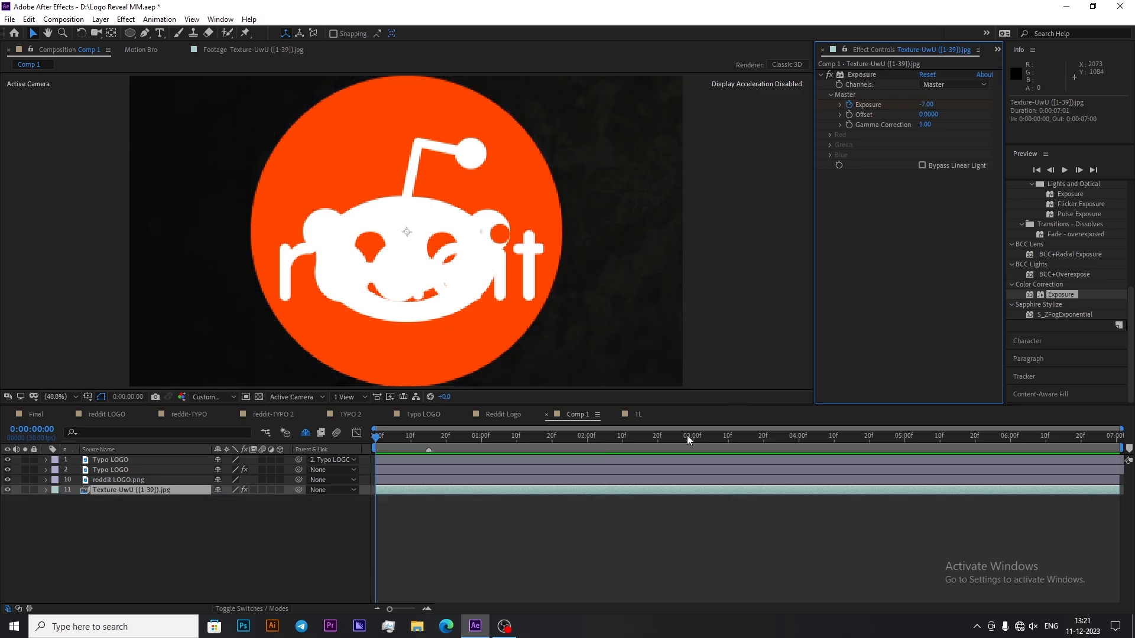
key("u")
key("ctrl+z")
Step: Set the texture layer's exposure keyframe at the first frame to 1
left_click(926, 105)
type("1")
key("Return")
Step: Keyframe the texture's exposure at -7 at 0:00:00:15 and ease both exposure keyframes
key("k")
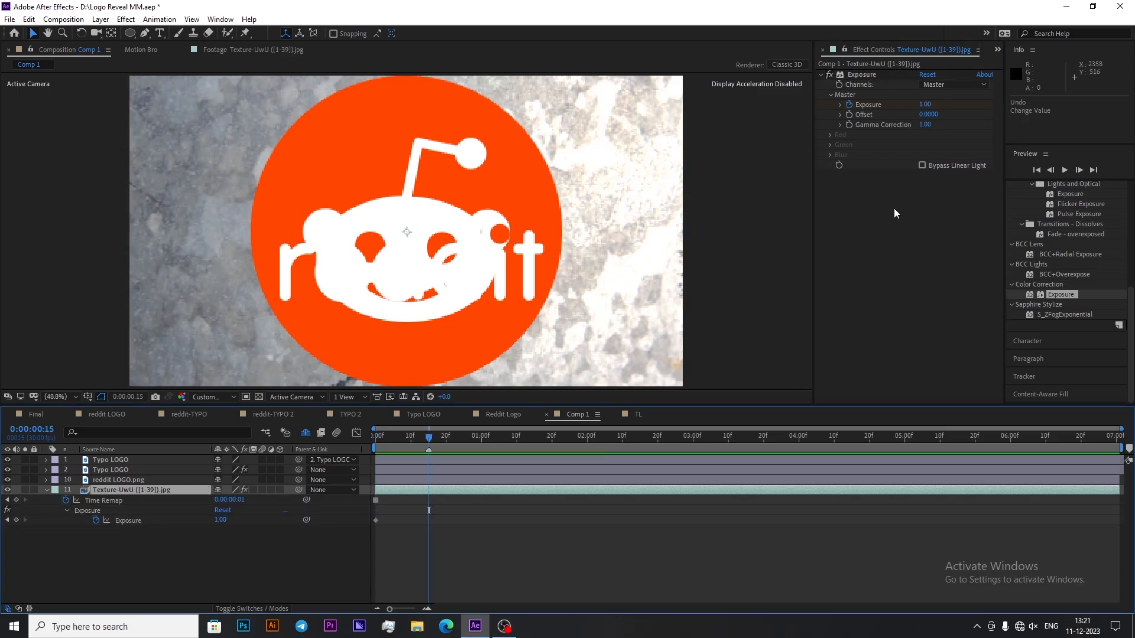
left_click(926, 105)
type("7")
key("Return")
left_click(925, 105)
type("-7")
key("Return")
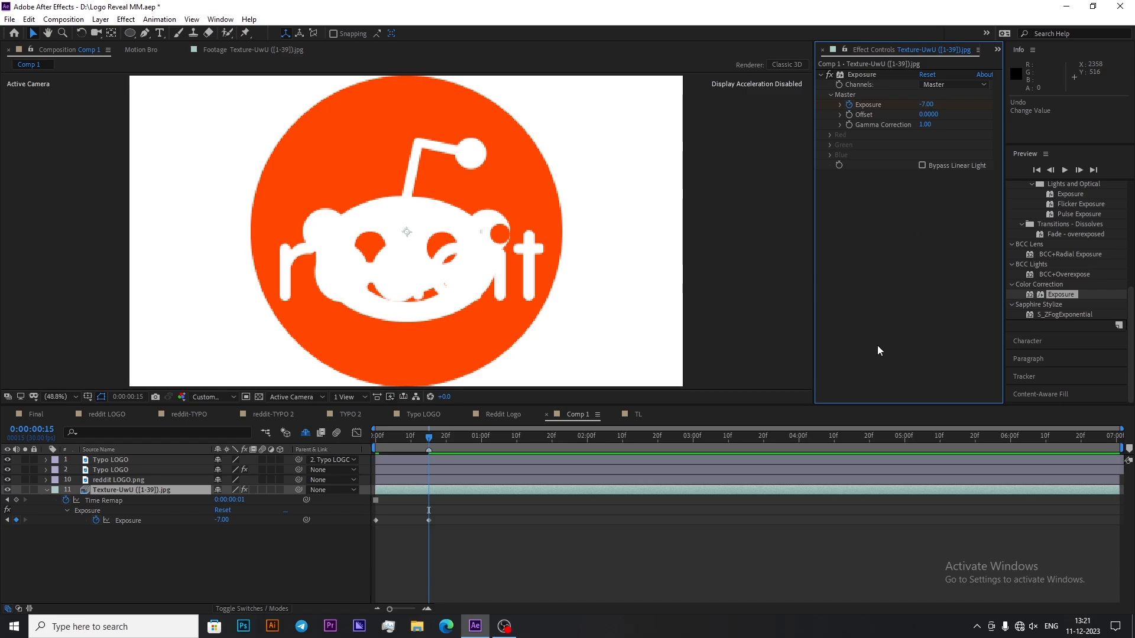
left_click_drag(471, 507, 399, 545)
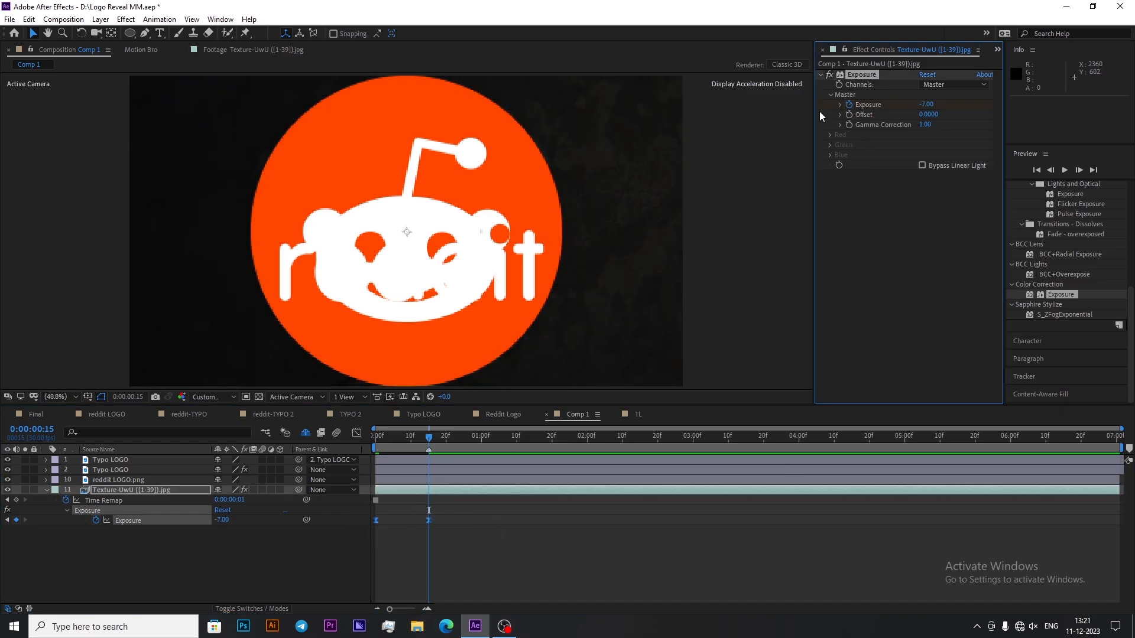
Step: Paste the Exposure effect onto reddit LOGO.png and line its keyframes up with the texture's at 0:00:00:00 and 0:00:00:15
left_click(144, 480)
key("ctrl+v")
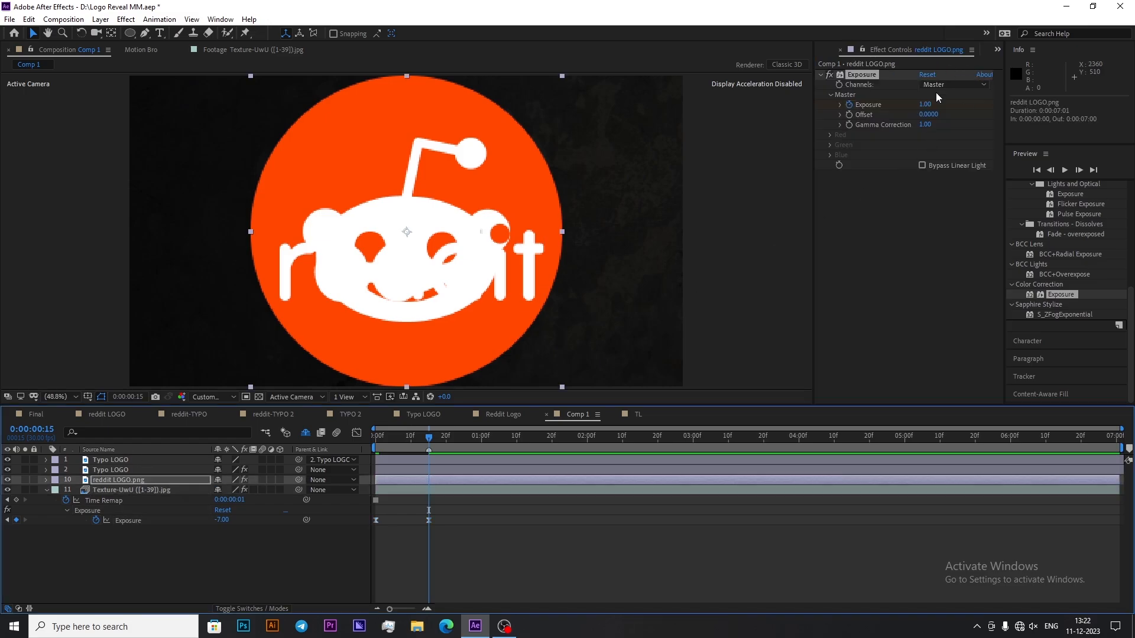
left_click_drag(482, 500, 436, 523)
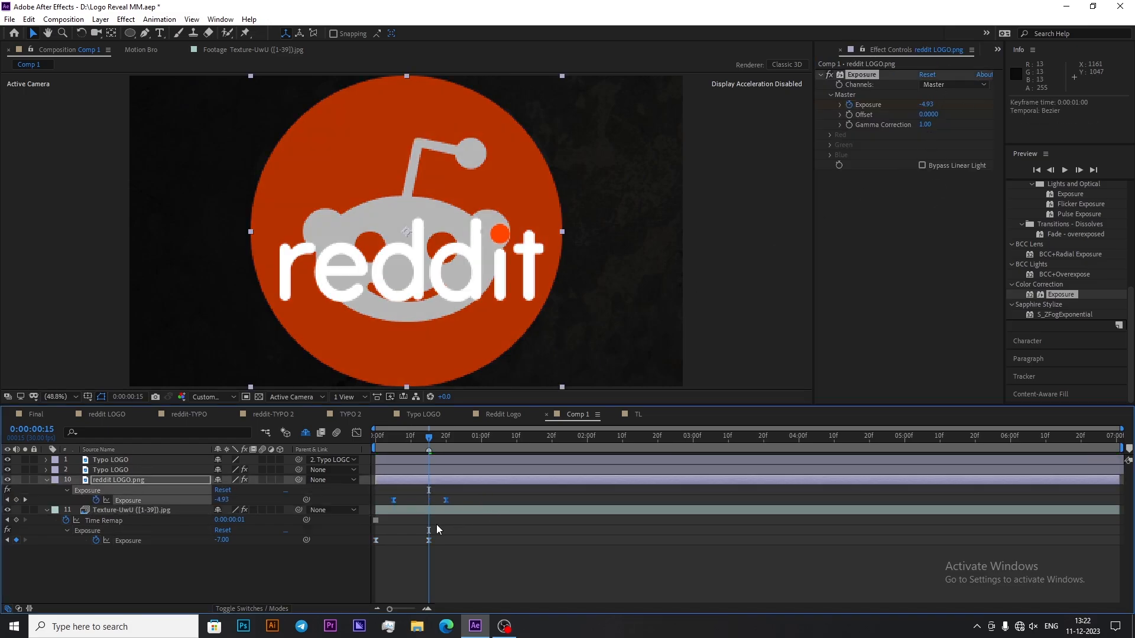
left_click(489, 566)
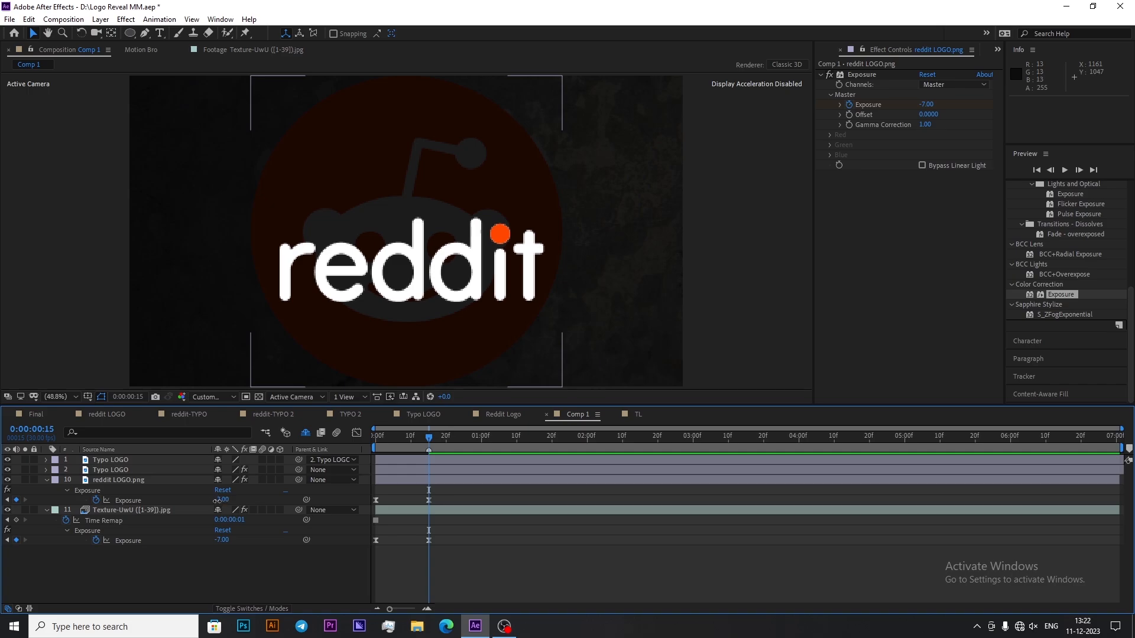
Step: Set the reddit LOGO.png exposure keyframe at 0:00:00:15 to -6
left_click(219, 500)
type("-5")
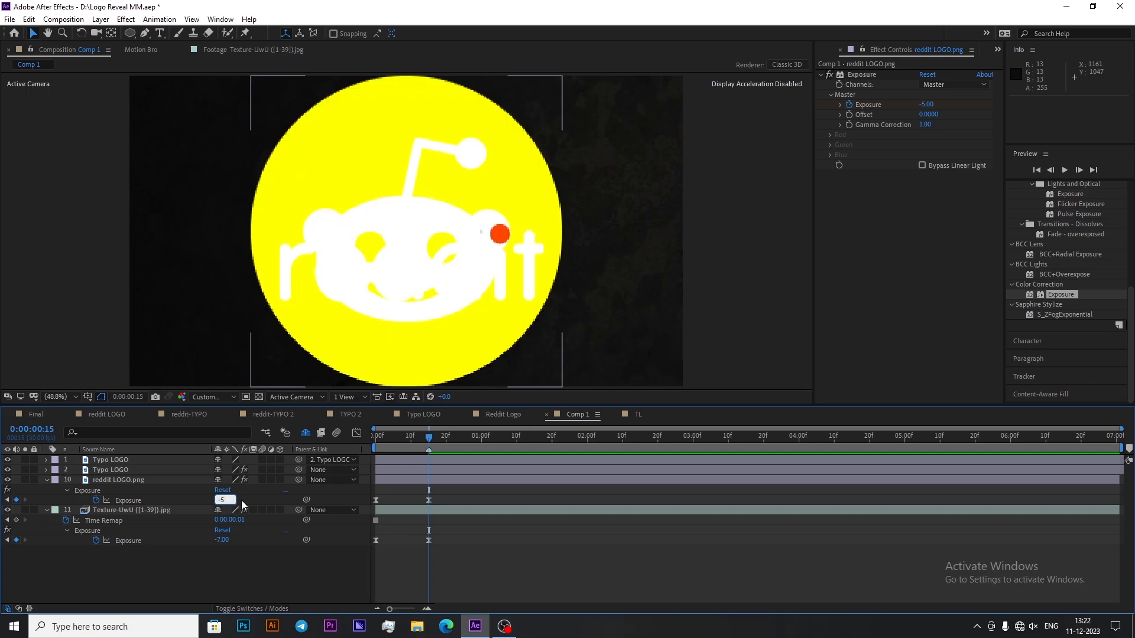
key("Return")
left_click(225, 499)
type("-")
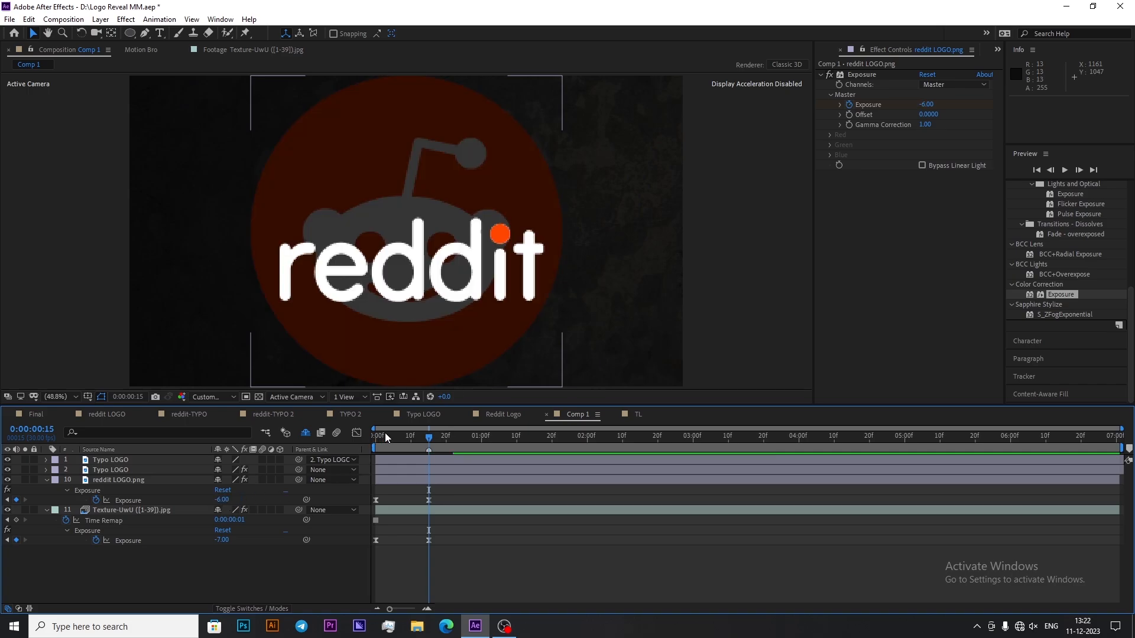
Step: Set the reddit LOGO.png exposure keyframe at the first frame to -3.5
left_click(375, 435)
left_click(224, 500)
type("-")
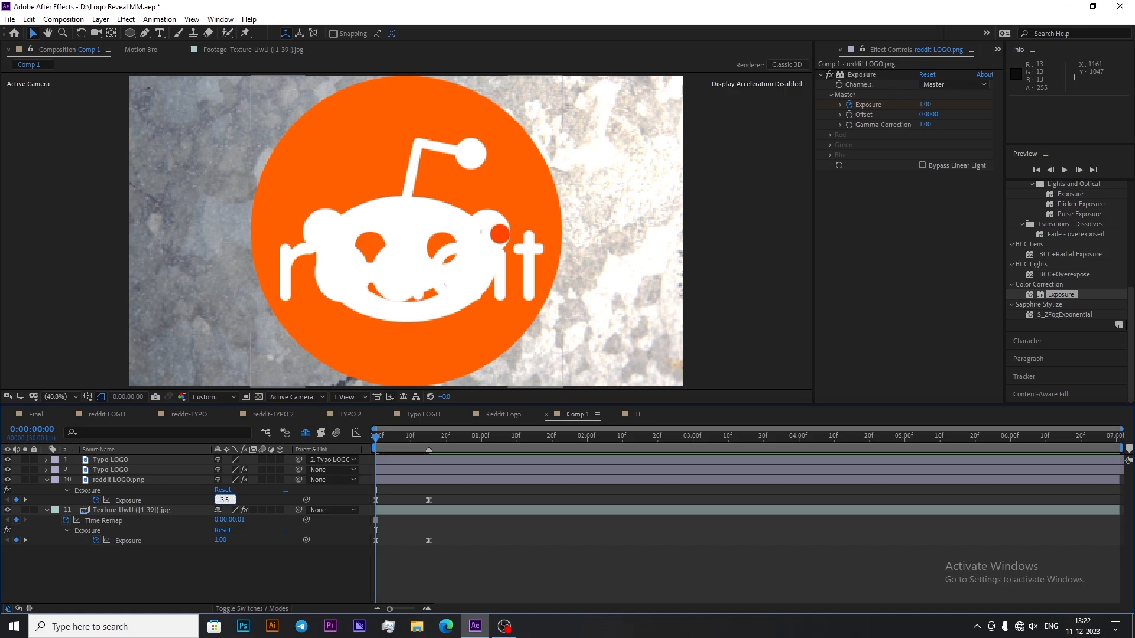
type("3.5")
key("Return")
Step: Collapse the layer properties and add an elliptical mask to the texture layer that spans the whole frame
key("ctrl+a")
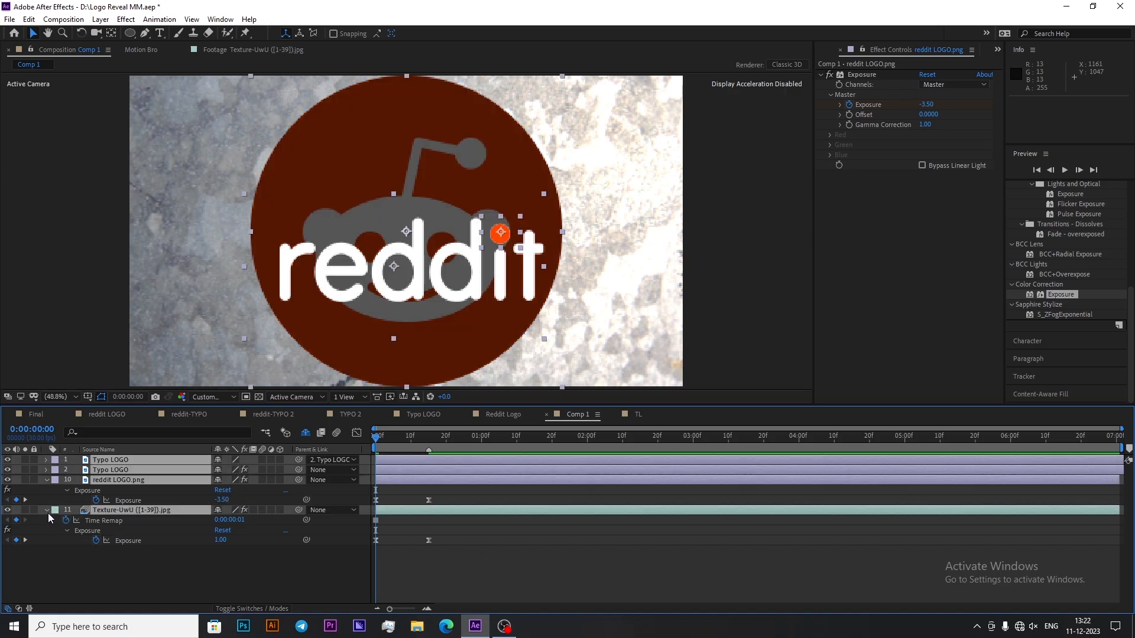
left_click(47, 512)
left_click(55, 536)
left_click(171, 492)
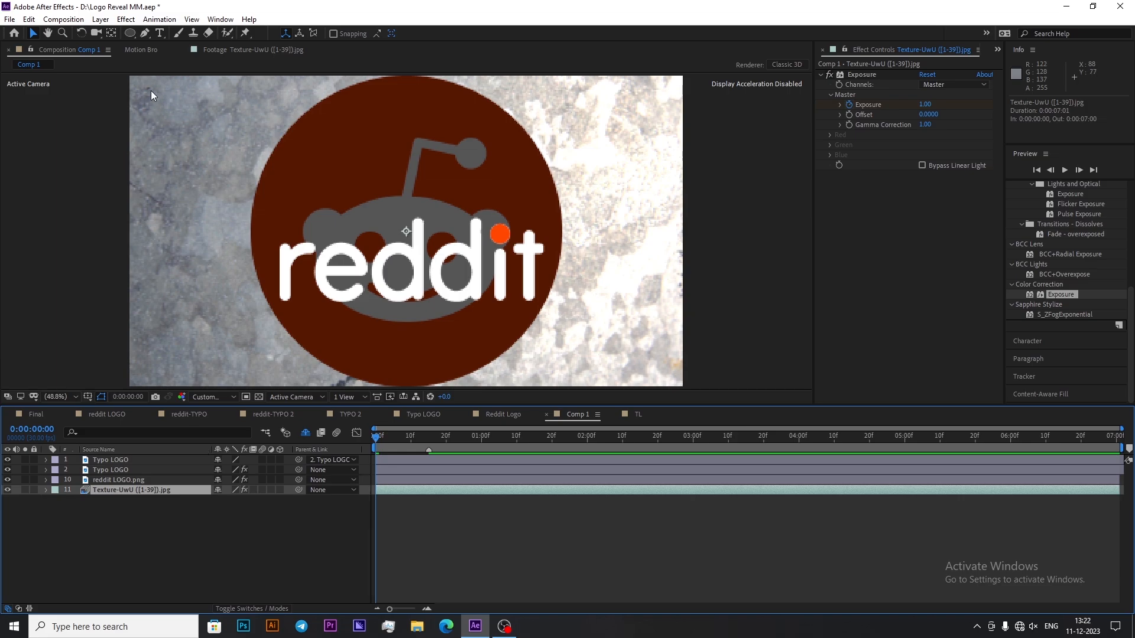
double_click(130, 33)
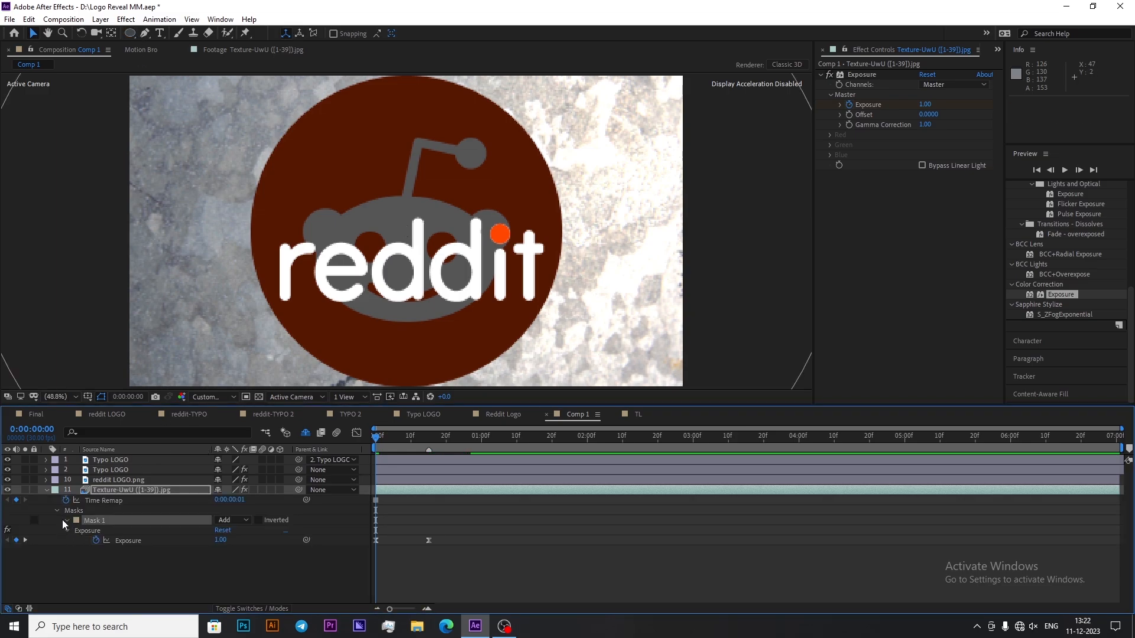
left_click(129, 491)
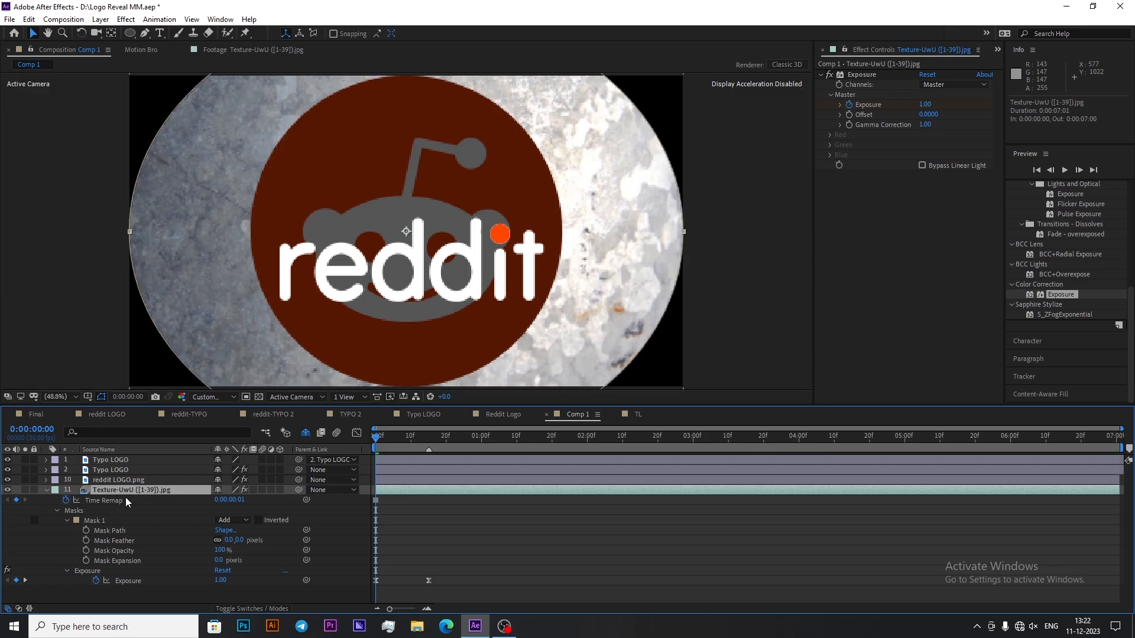
Step: Feather the texture layer's elliptical mask by 2860 pixels and collapse the layer properties
left_click_drag(225, 540, 1037, 537)
left_click_drag(233, 541, 786, 519)
left_click_drag(234, 540, 886, 521)
left_click_drag(622, 544, 572, 551)
left_click(10, 543)
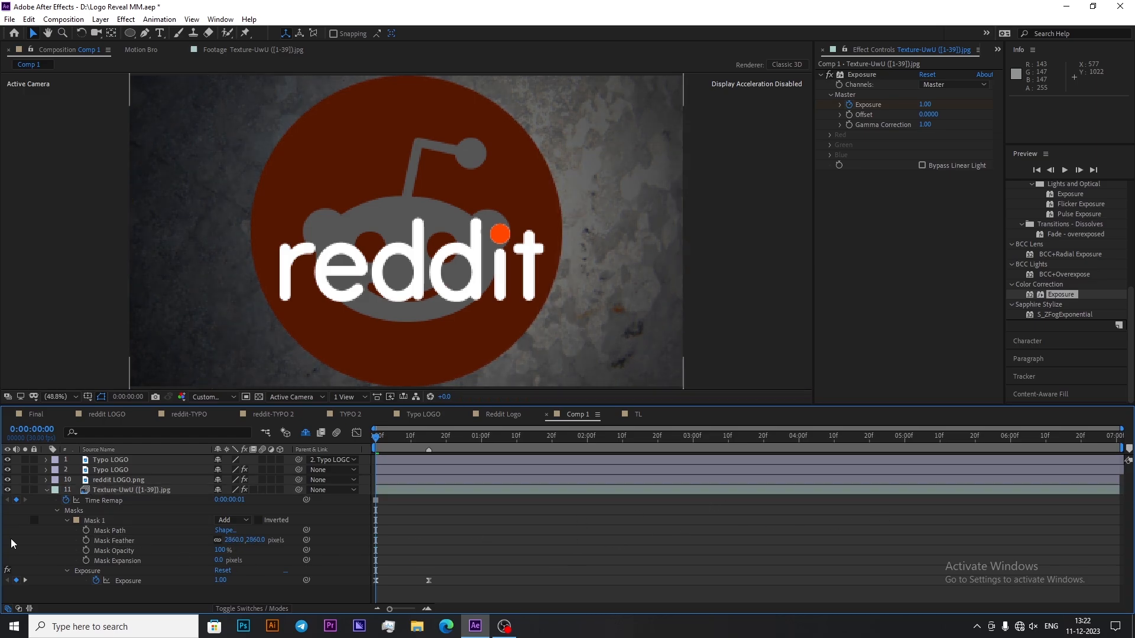
key("ctrl+a")
key("u")
left_click(48, 532)
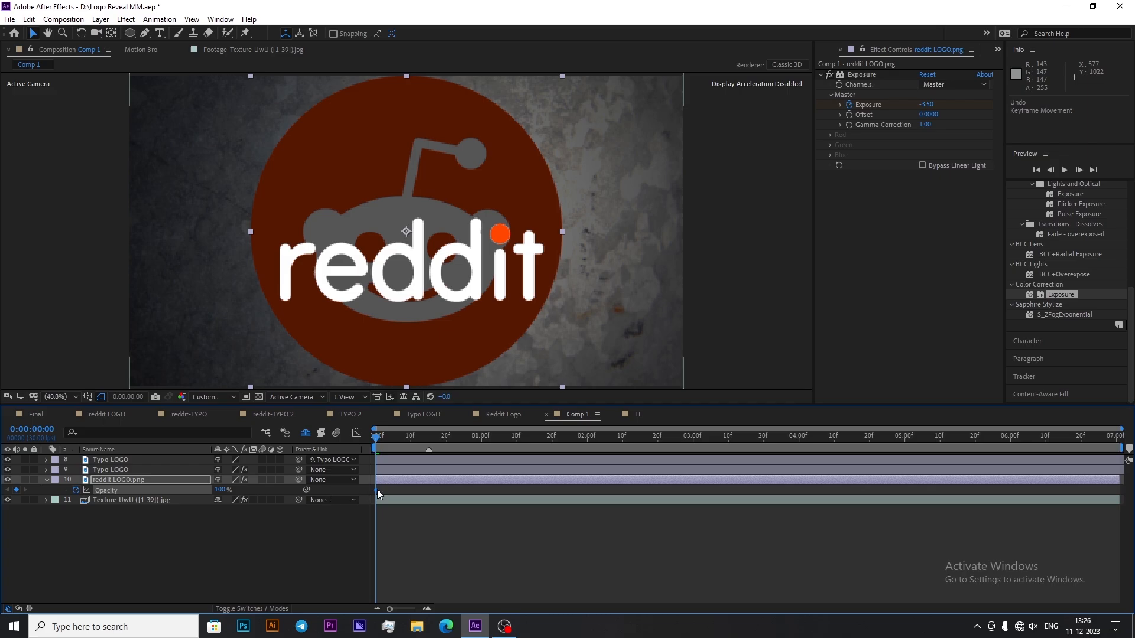
Step: Move the reddit LOGO.png opacity keyframe to 0:00:00:07, add a 50% opacity keyframe near frame 22, and collapse the layer
left_click_drag(377, 491, 401, 491)
left_click(222, 490)
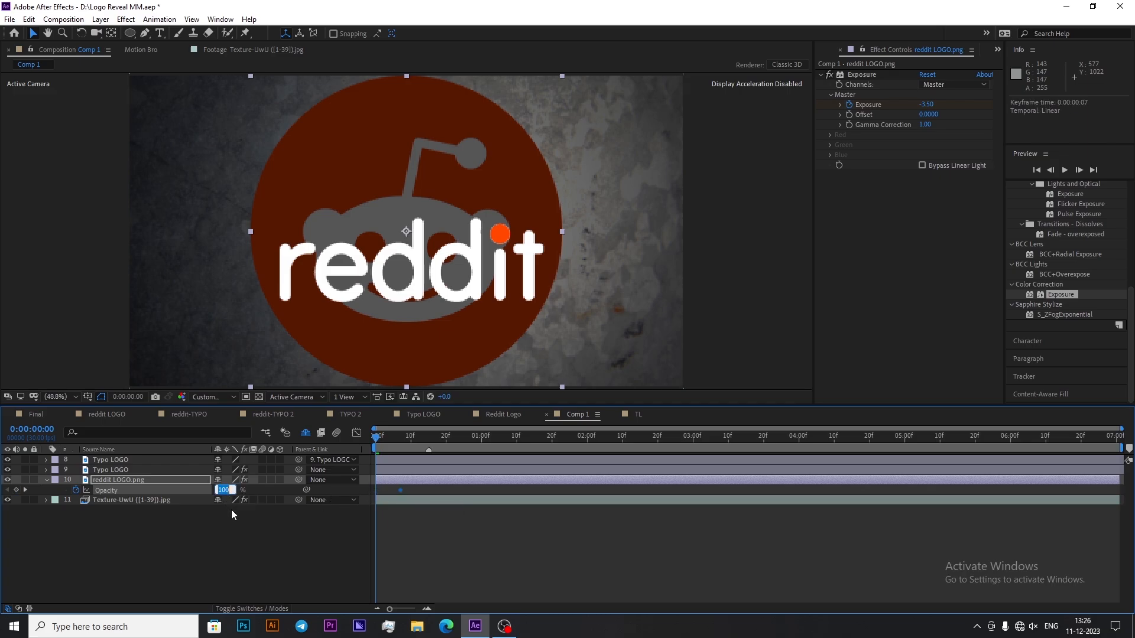
type("50")
key("Return")
left_click_drag(377, 490, 456, 499)
left_click(447, 526)
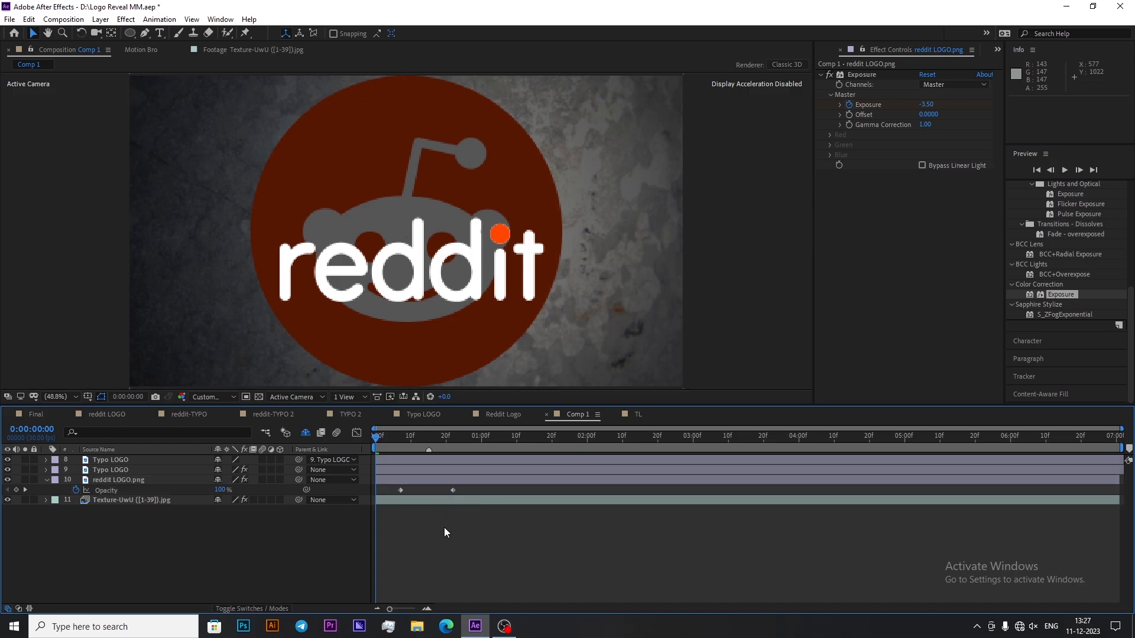
left_click(46, 480)
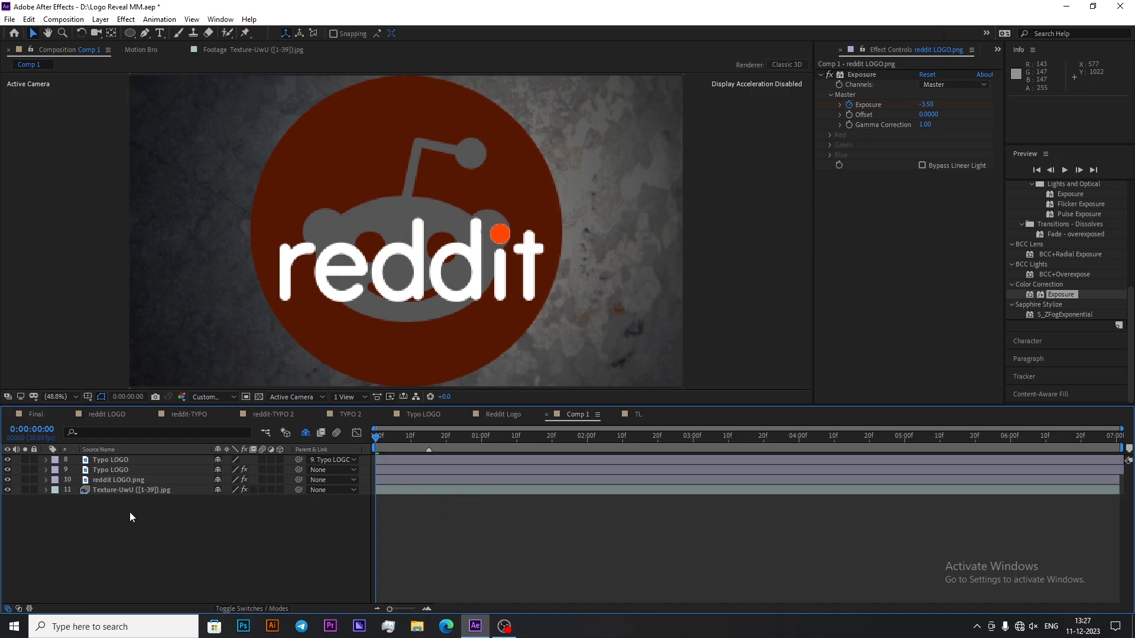
Step: Create a shadow-casting spot light with 766% intensity and a 114° cone, and make the Typo LOGO, reddit LOGO.png and texture layers 3D
right_click(147, 510)
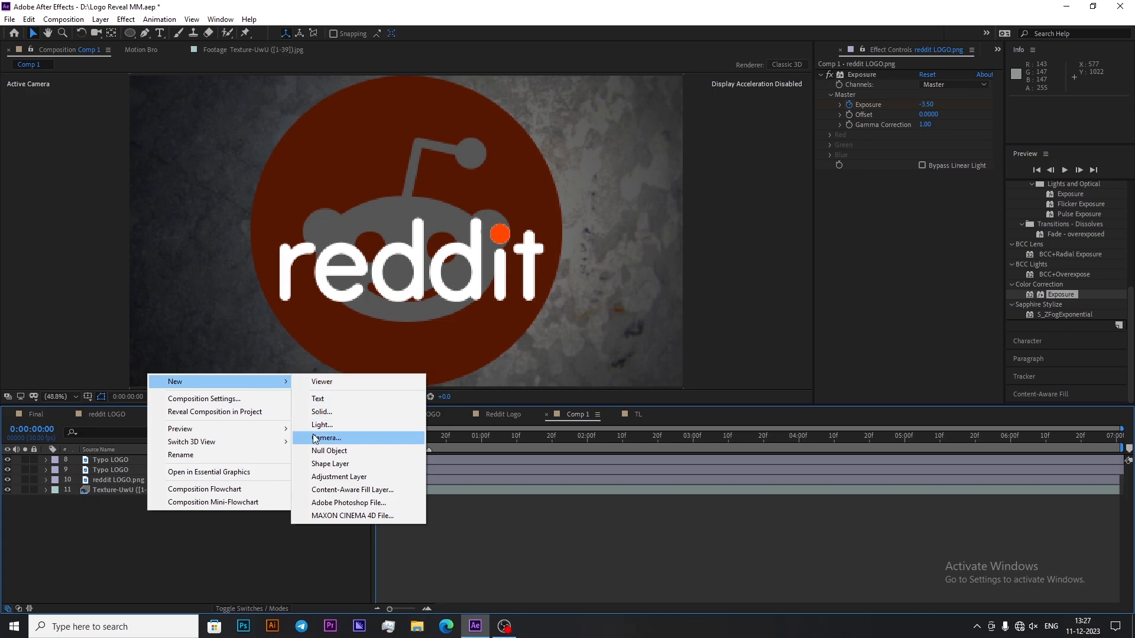
left_click(690, 270)
key("ctrl+alt+shift+l")
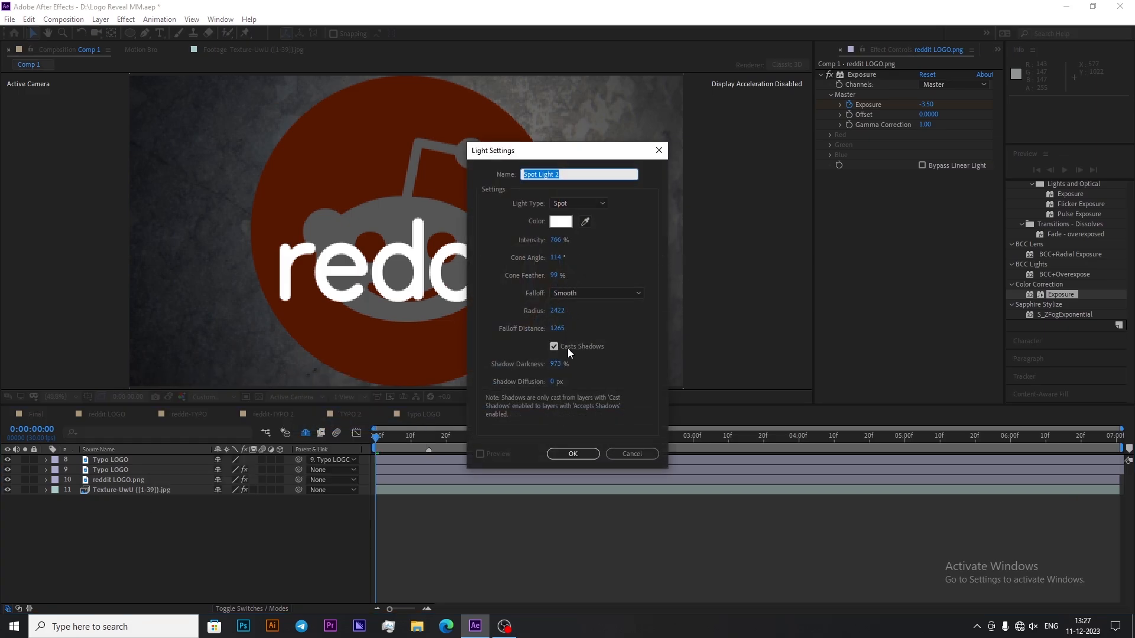
left_click(571, 454)
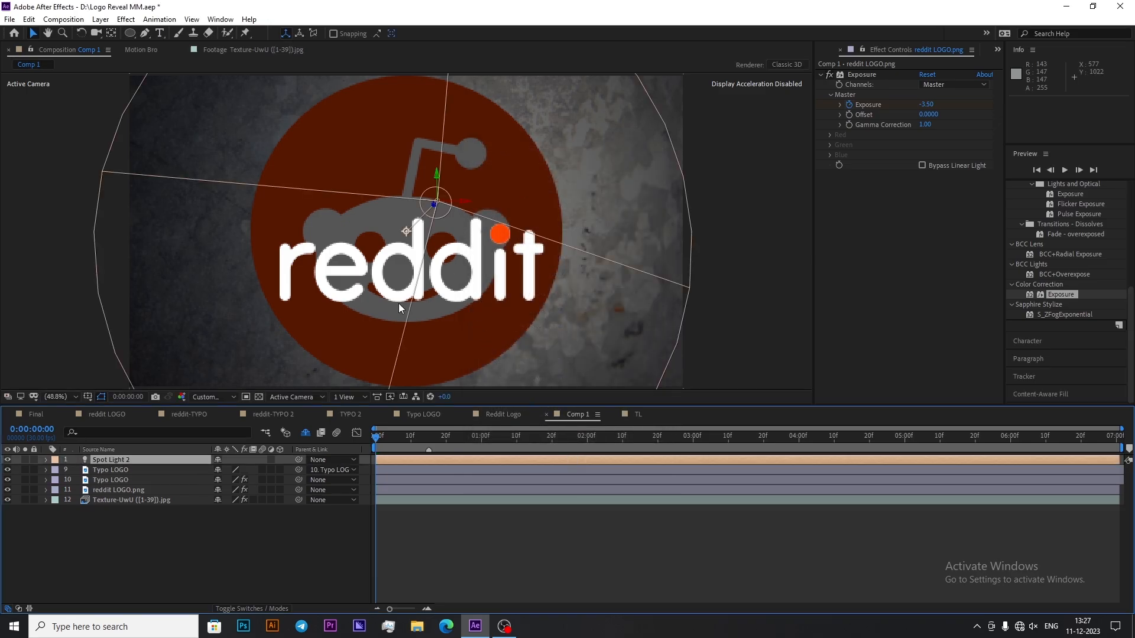
left_click_drag(280, 499, 281, 471)
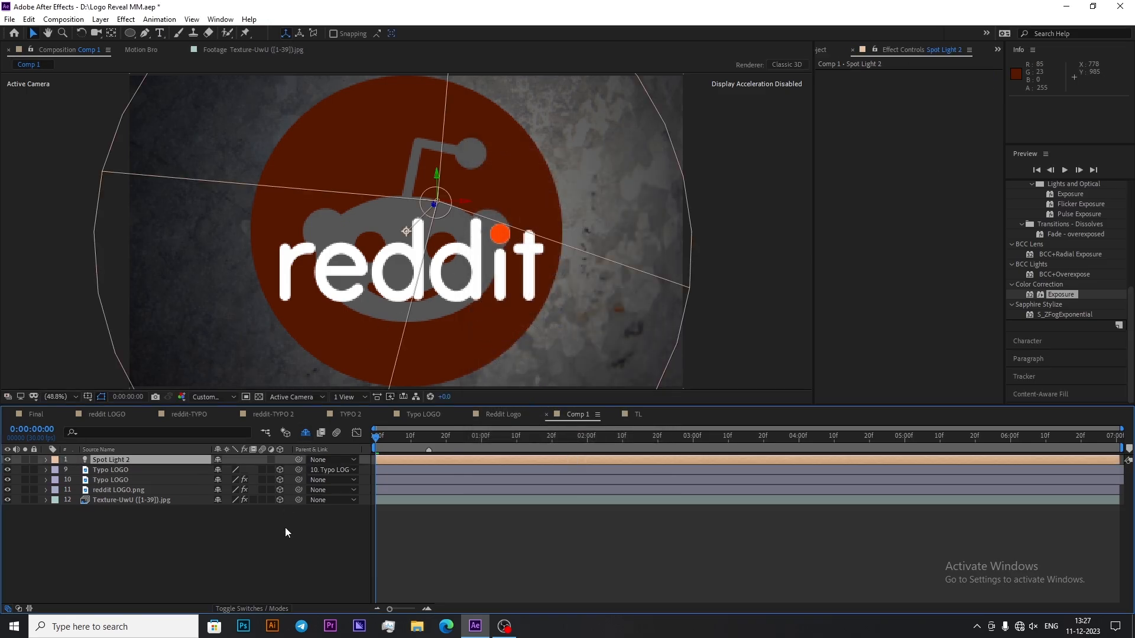
Step: Move Spot Light 2 above the logo so that it shines down on it, and check the look near frame 18
scroll(406, 293, "down", 4)
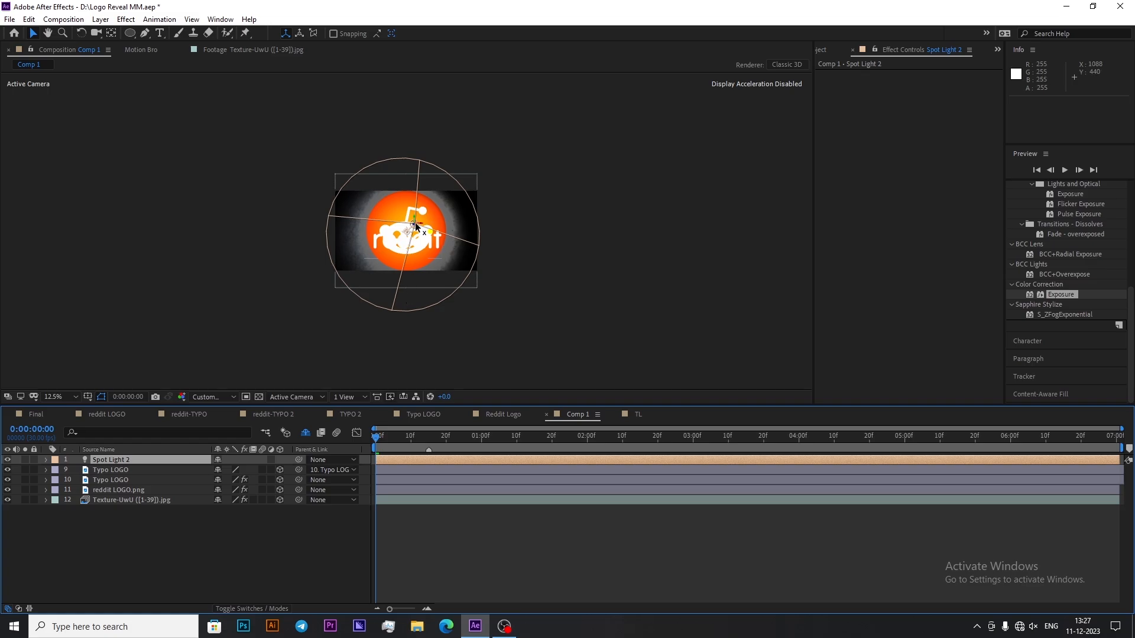
left_click_drag(415, 220, 608, 218)
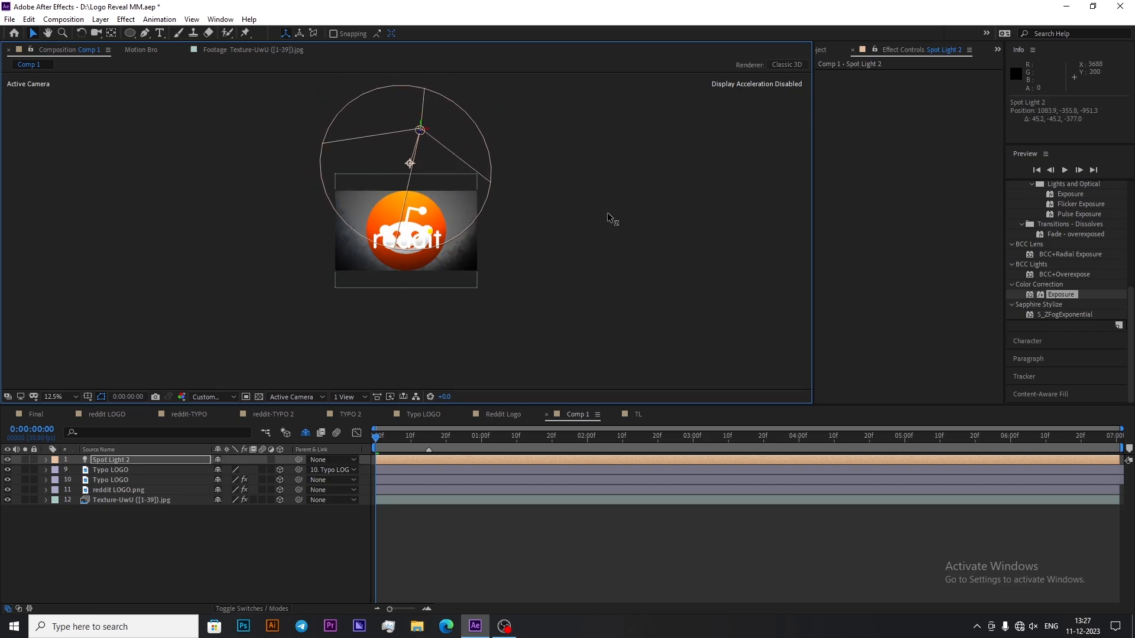
left_click(490, 556)
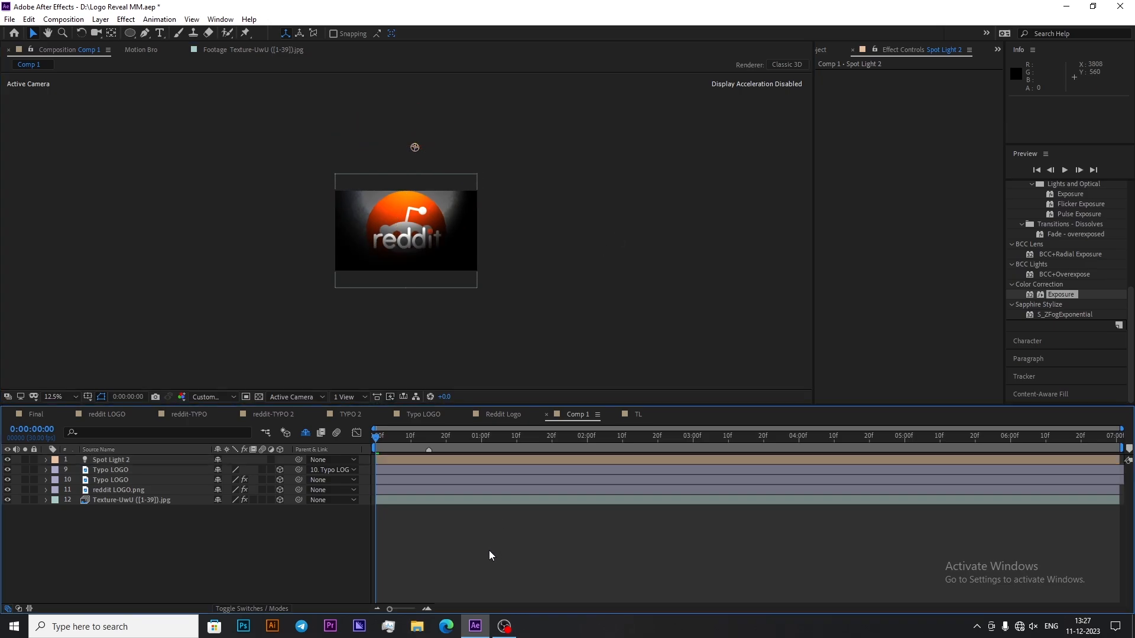
key("shift+/")
left_click_drag(376, 438, 439, 482)
left_click(428, 460)
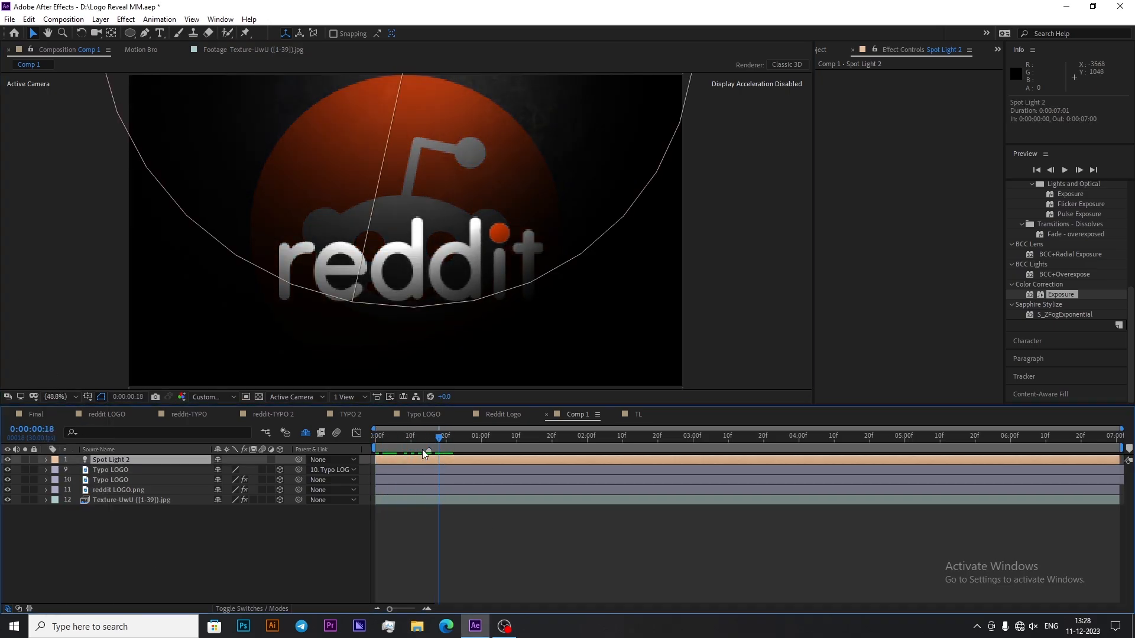
Step: Copy the point of interest and position from the hidden Spot Light 1 to Spot Light 2, and hide the shy layers again
left_click(306, 432)
left_click(130, 496)
key("u")
key("u")
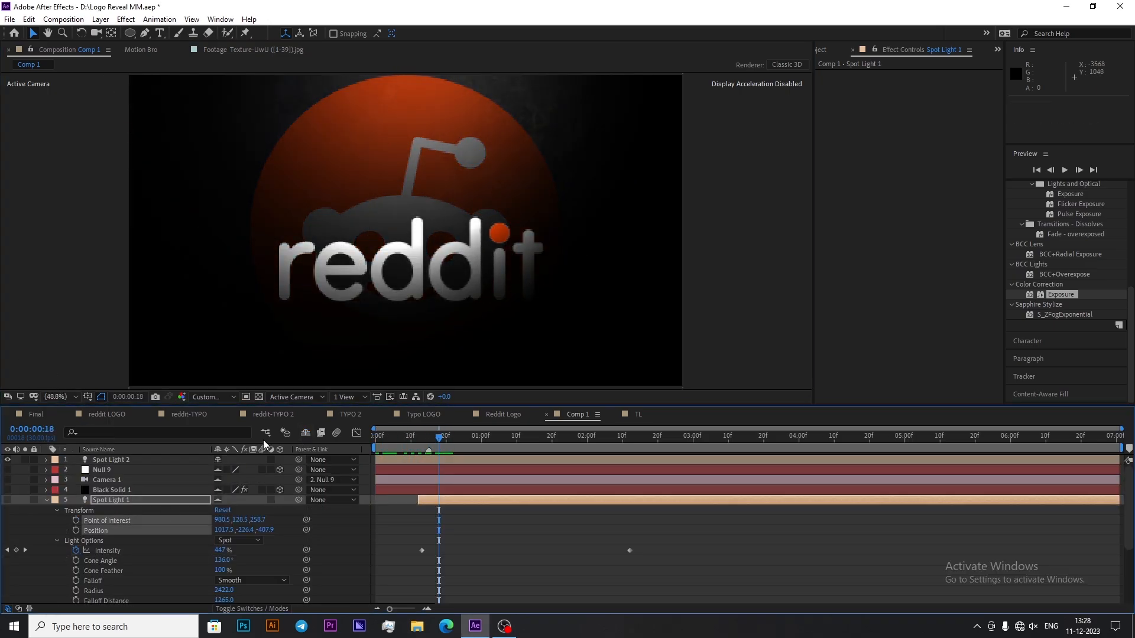
left_click(131, 460)
key("u")
key("u")
left_click(305, 433)
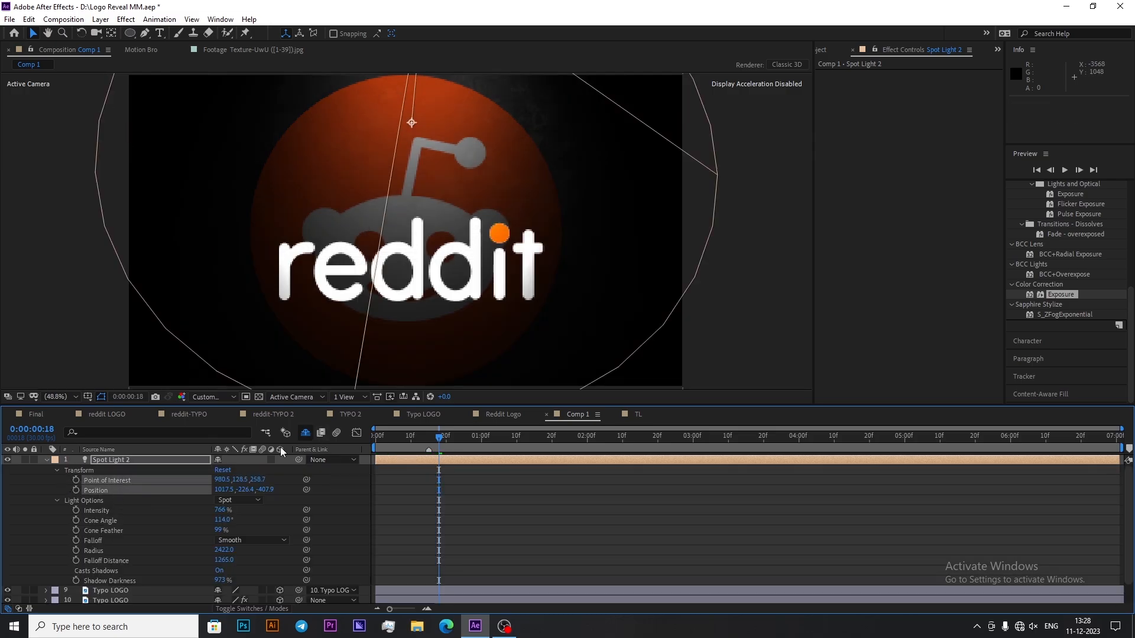
left_click(305, 432)
left_click(306, 433)
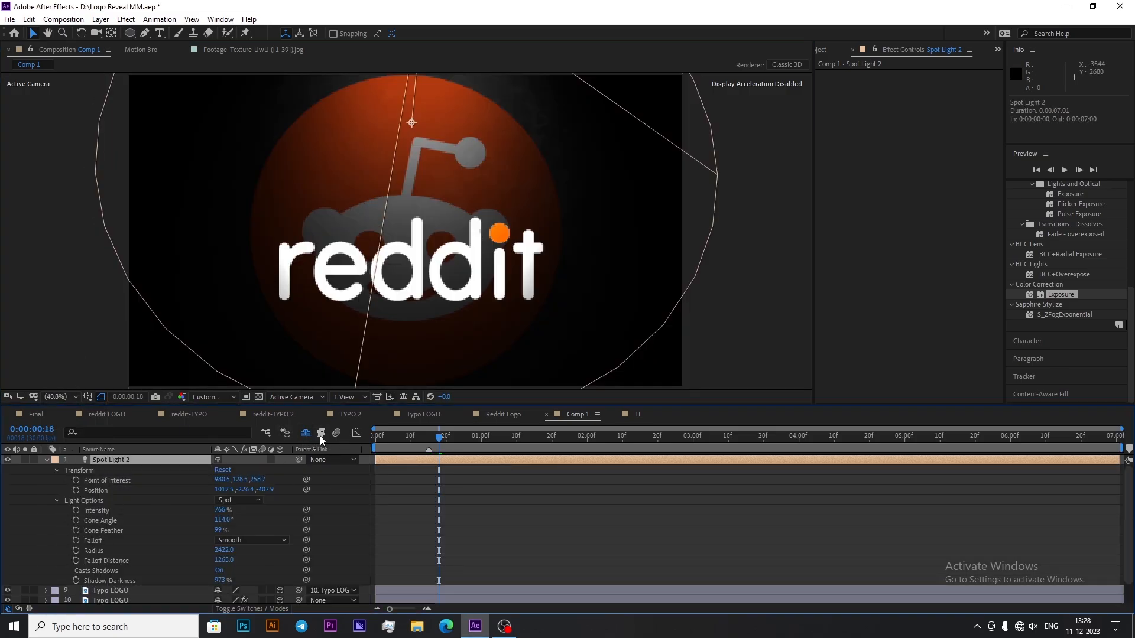
left_click(306, 433)
left_click(46, 460)
left_click(305, 434)
Step: Shift Spot Light 2 to start at 0:00:00:11, add an intensity keyframe near its start, and collapse the layer
left_click_drag(438, 437, 465, 462)
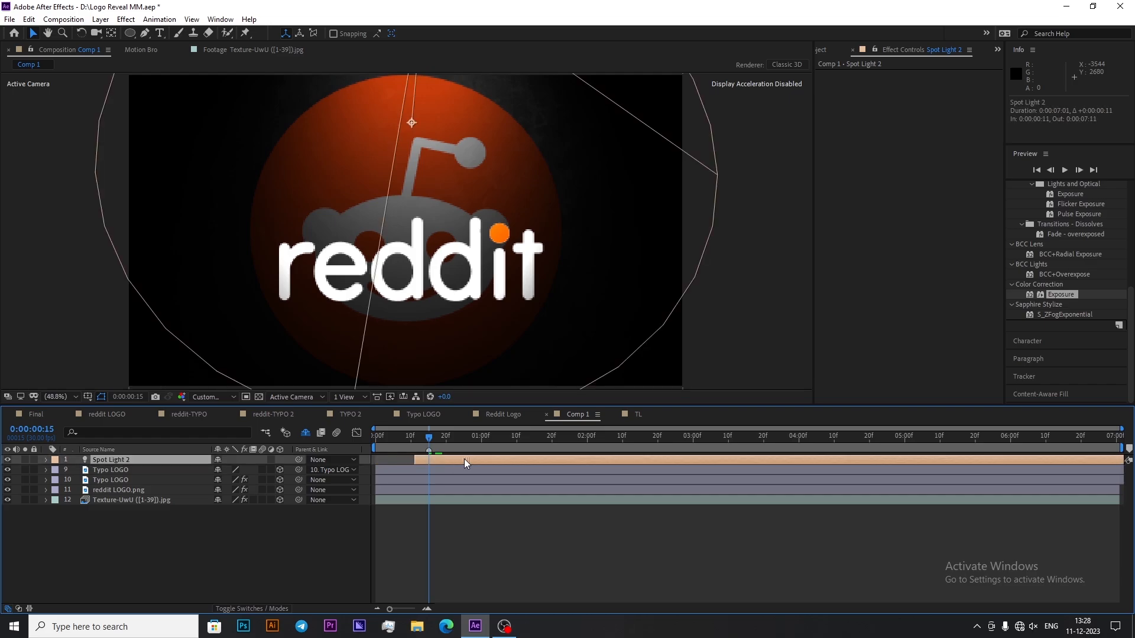
key("t")
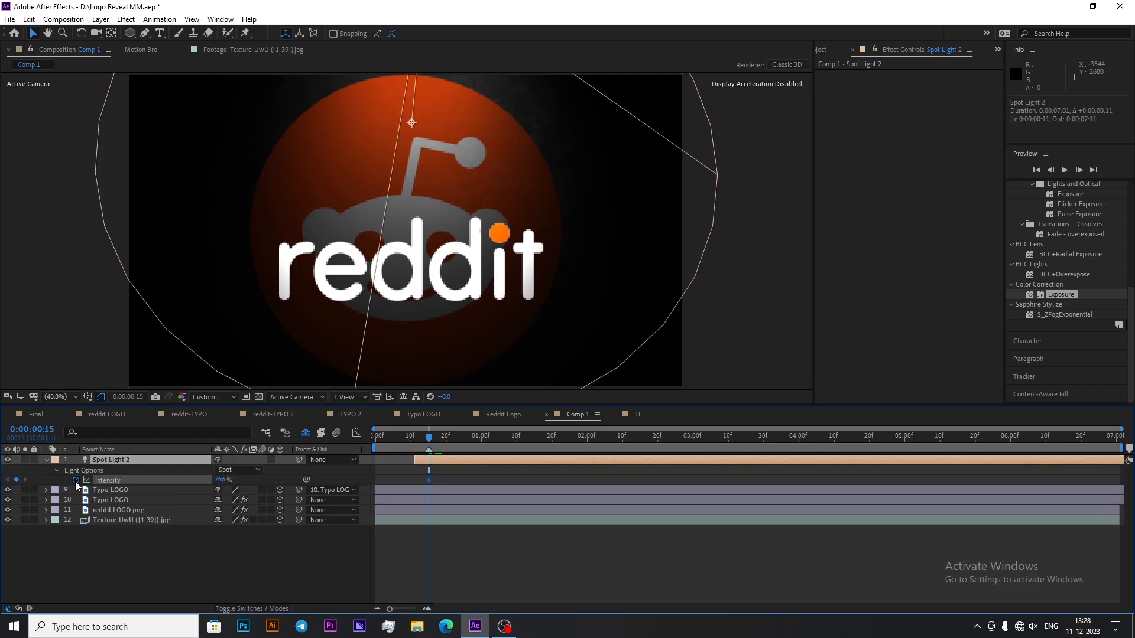
left_click_drag(430, 480, 425, 491)
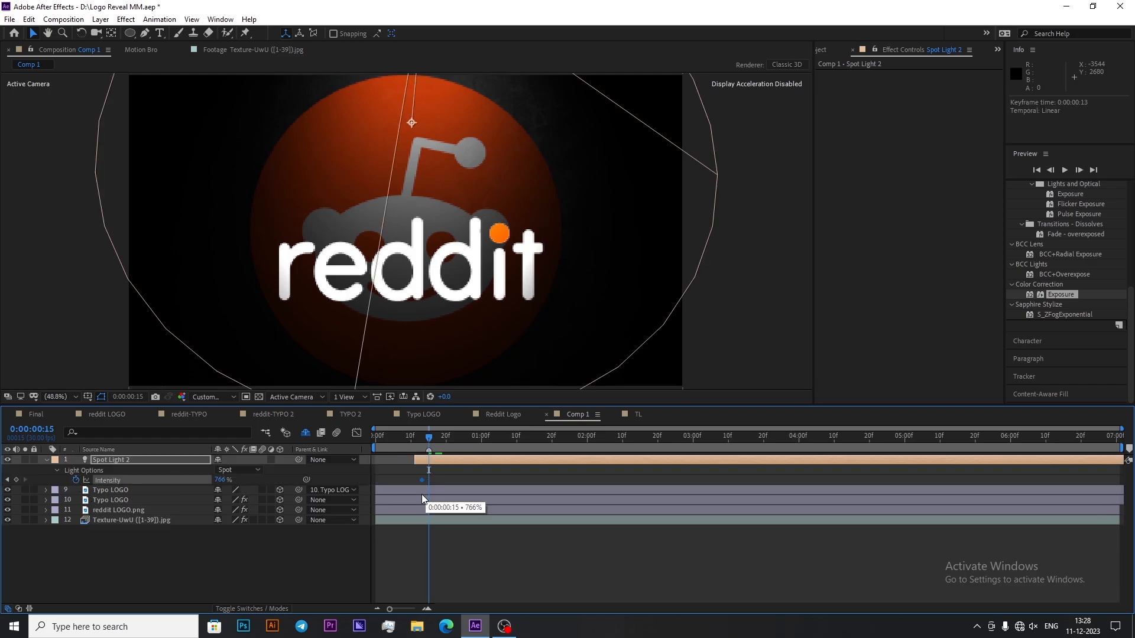
key("u")
left_click(475, 525)
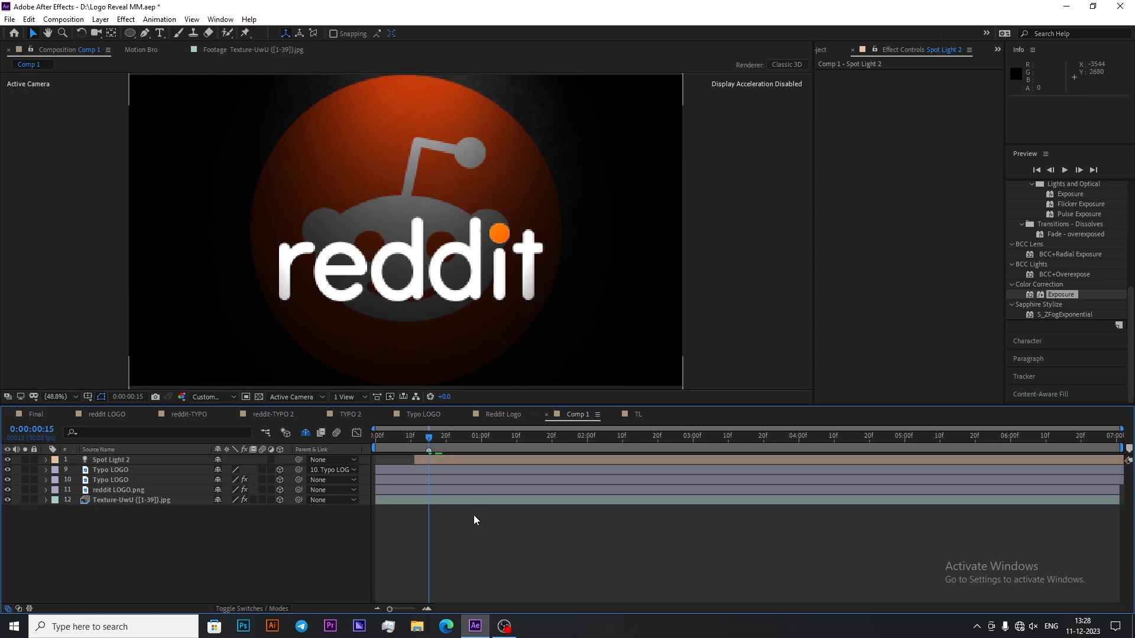
Step: Set Spot Light 2's first intensity keyframe to 400% and move it to 0:00:00:11
left_click(301, 433)
key("u")
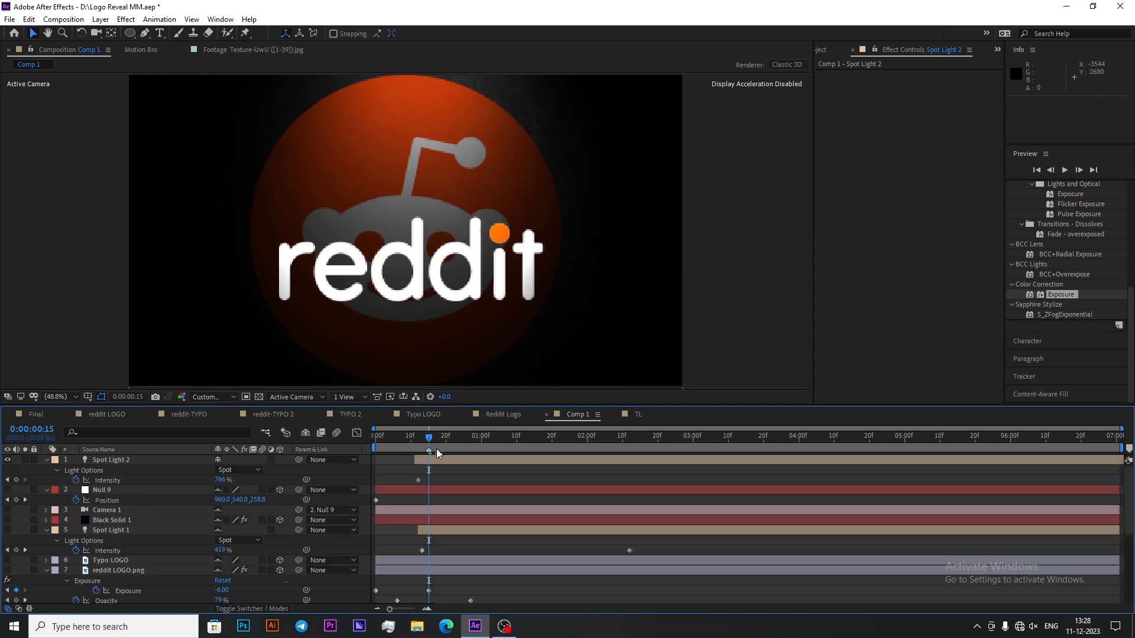
left_click(425, 438)
mouse_move(424, 440)
left_mouse_down()
mouse_move(632, 459)
mouse_move(418, 460)
left_mouse_up()
left_click(307, 436)
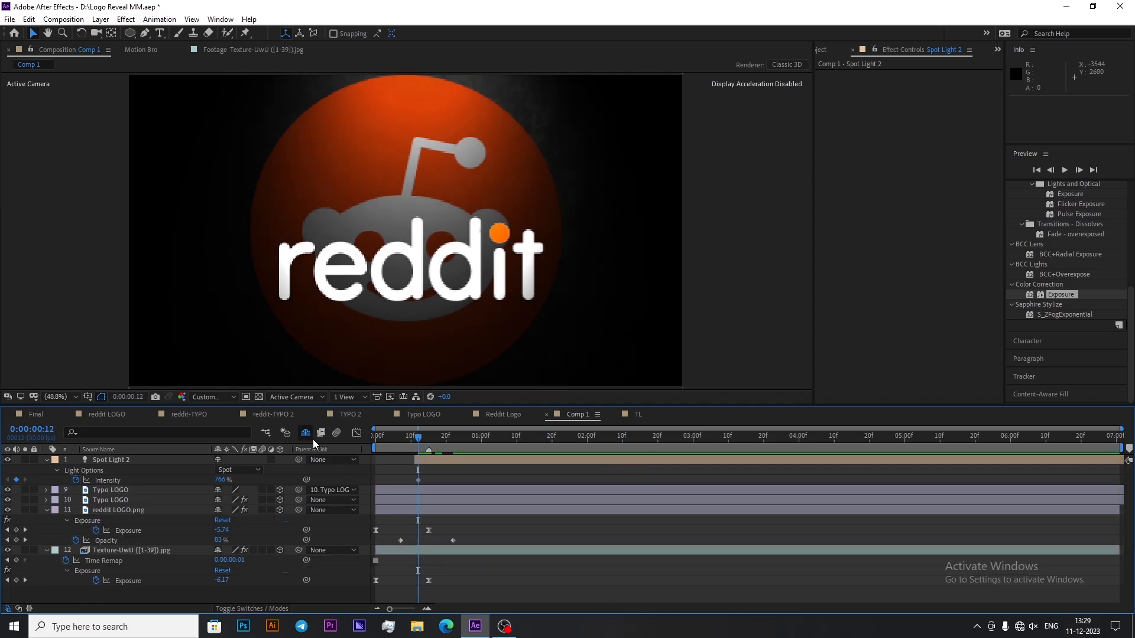
key("u")
left_click(423, 459)
key("u")
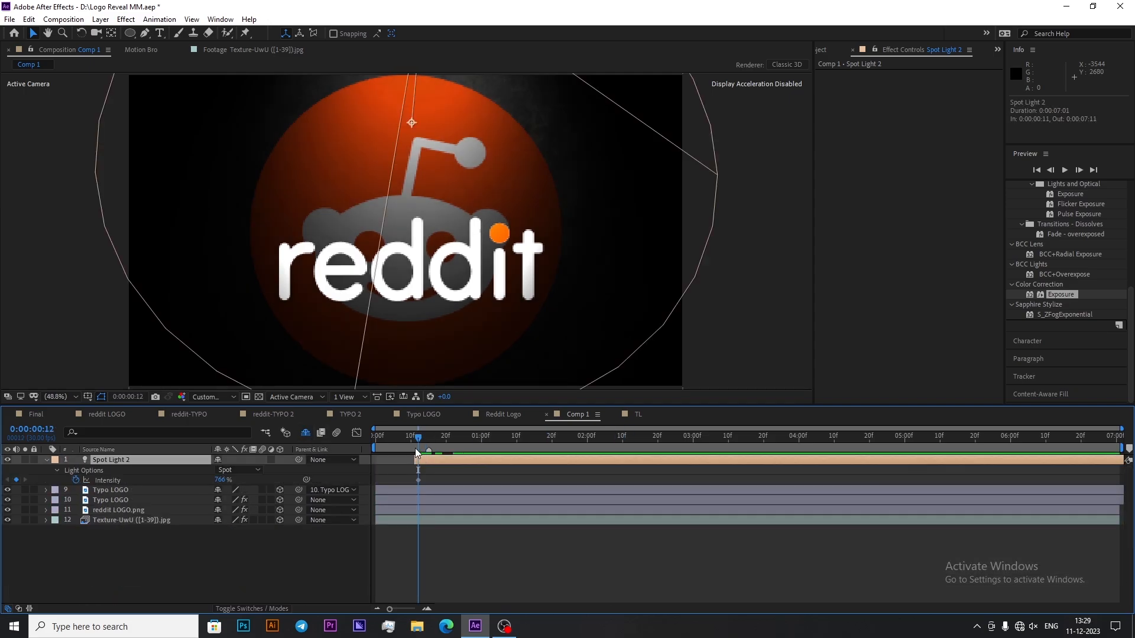
left_click(220, 480)
type("400")
left_click_drag(418, 481, 414, 482)
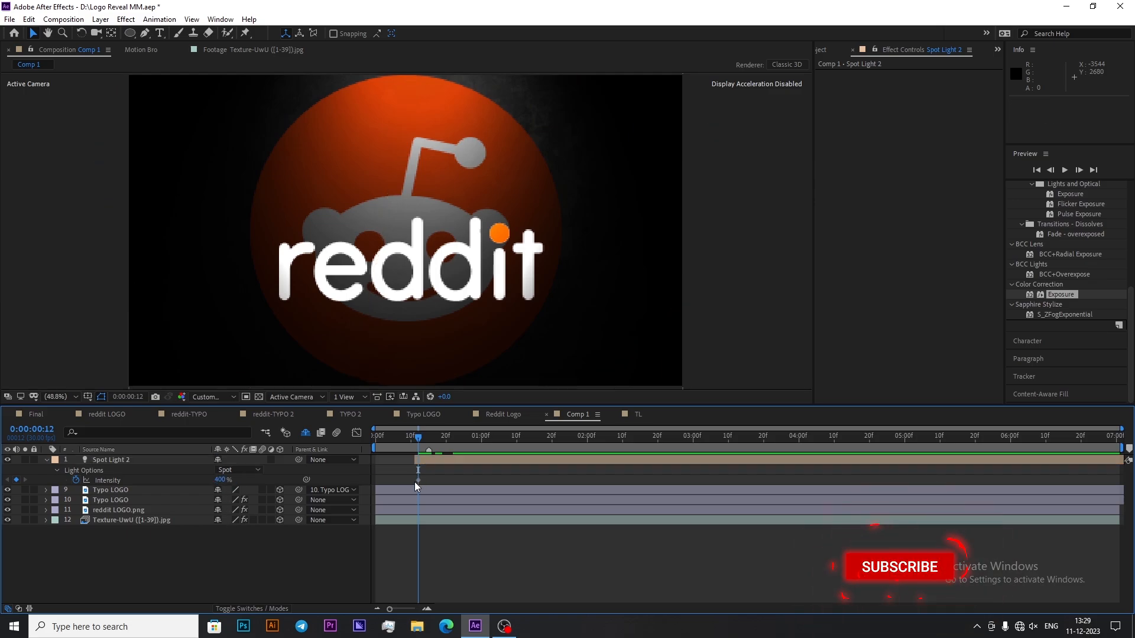
Step: Add a second Spot Light 2 intensity keyframe of 969%, move it to 0:00:03:12, and collapse the layer
left_click(640, 445)
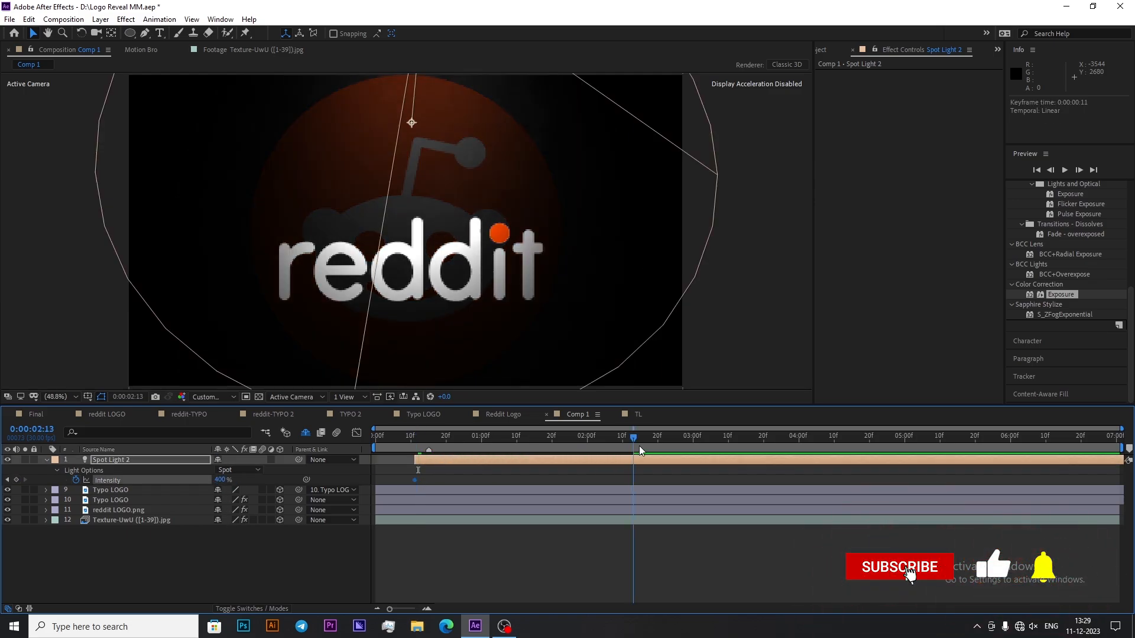
left_click(225, 480)
type("970")
left_click(581, 481)
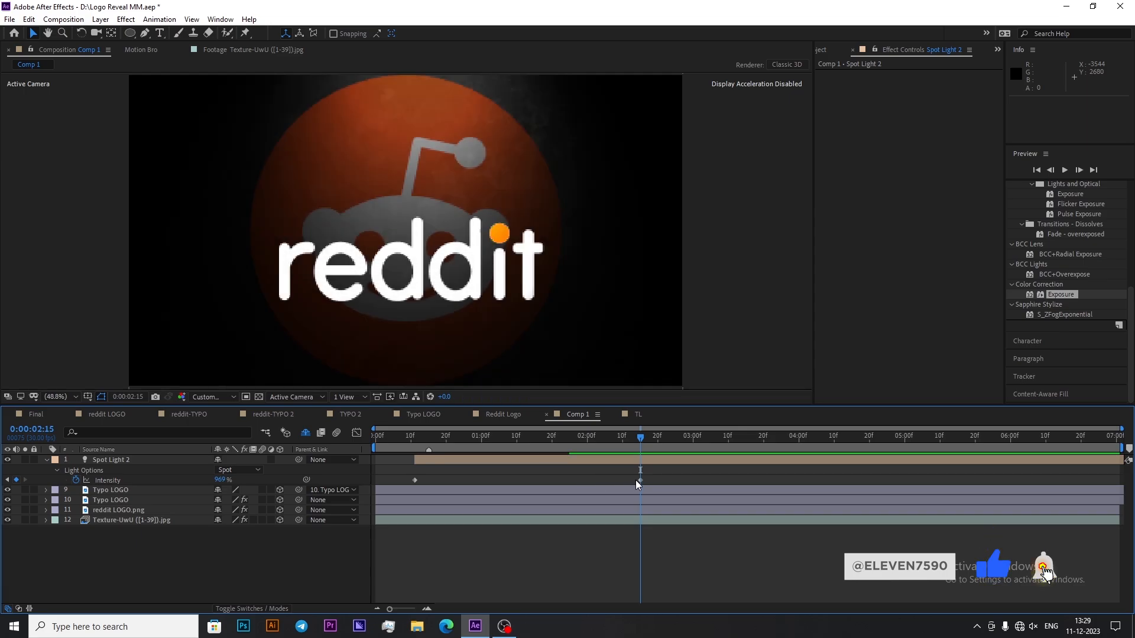
left_click_drag(640, 480, 735, 484)
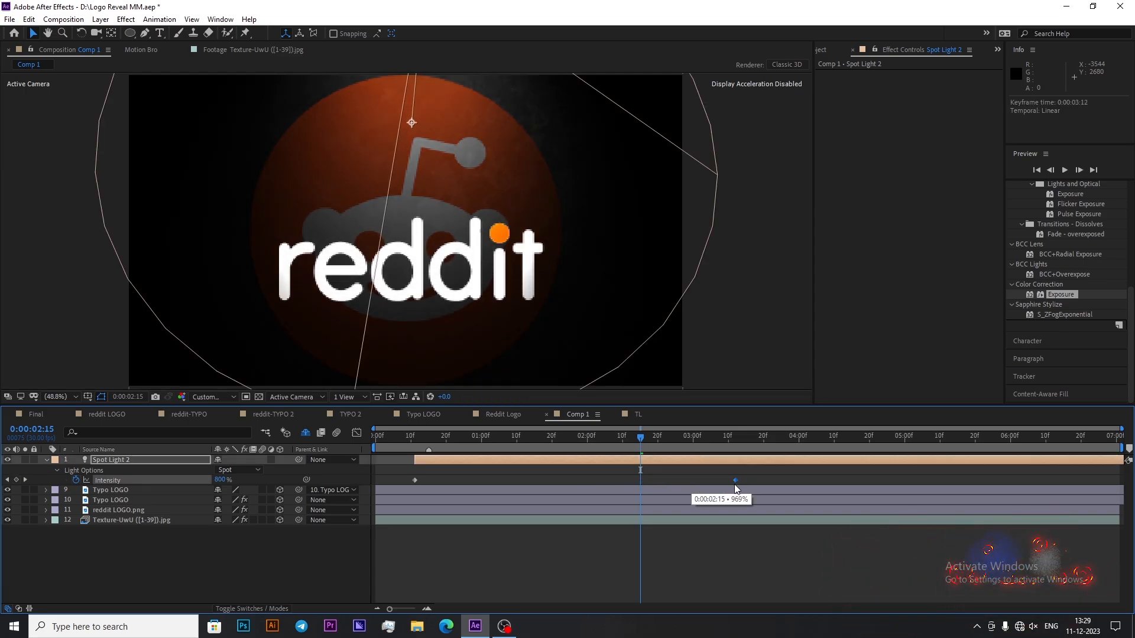
left_click(649, 565)
left_click(45, 461)
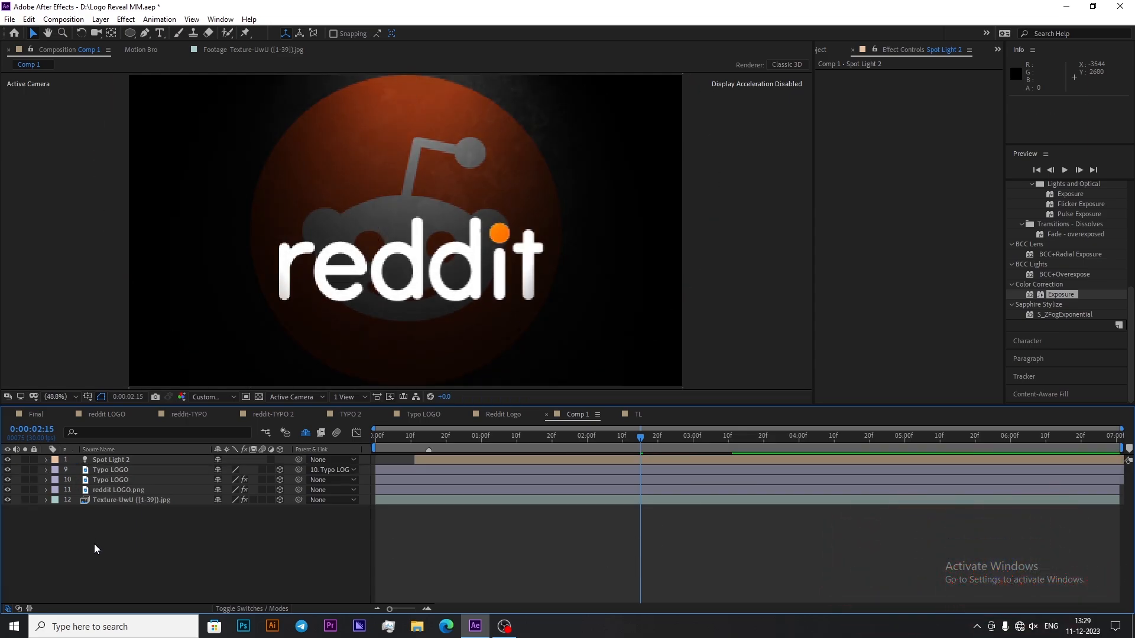
Step: Preview the opening, and reshape the texture layer's exposure speed graph to peak near the first frame and ease out slowly
left_click(379, 438)
key("space")
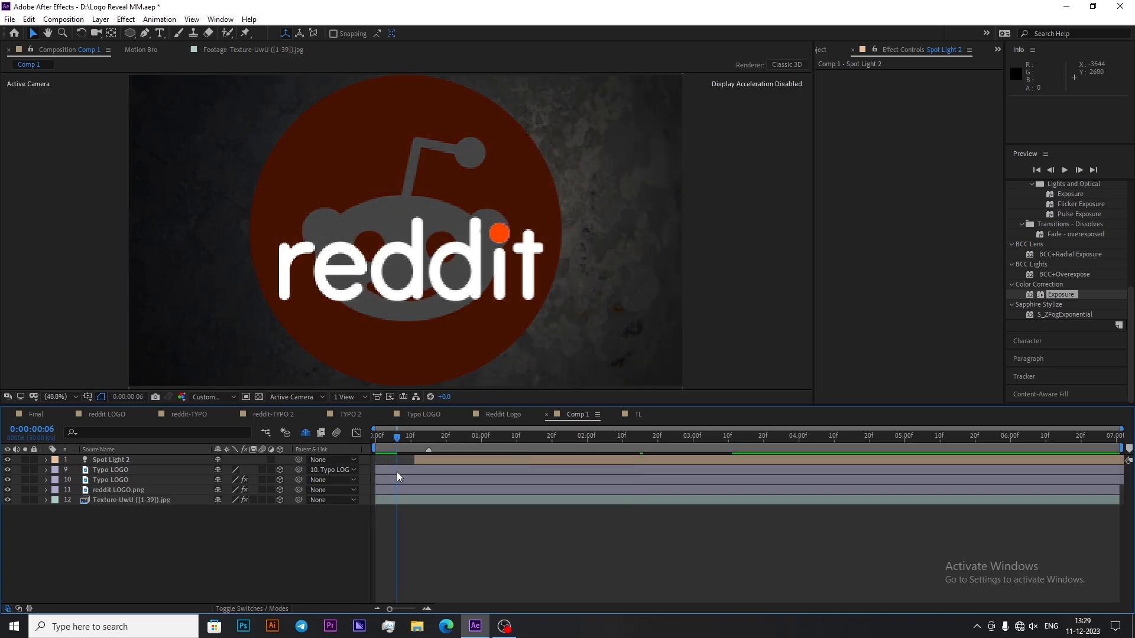
left_click(141, 496)
left_click(142, 491, "ctrl")
key("u")
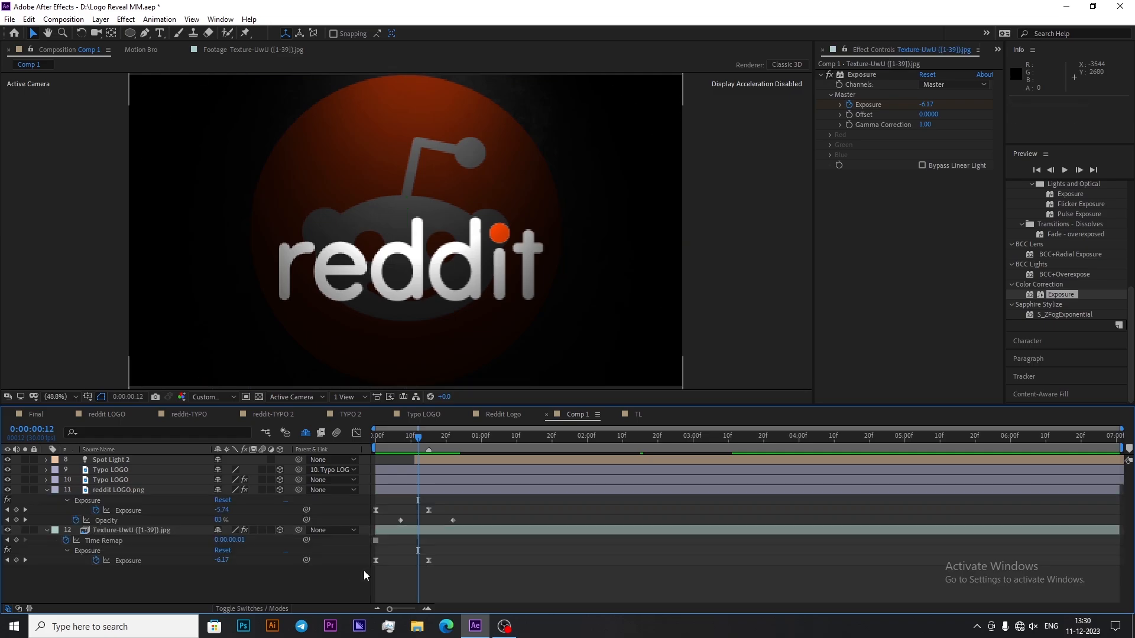
left_click(356, 434)
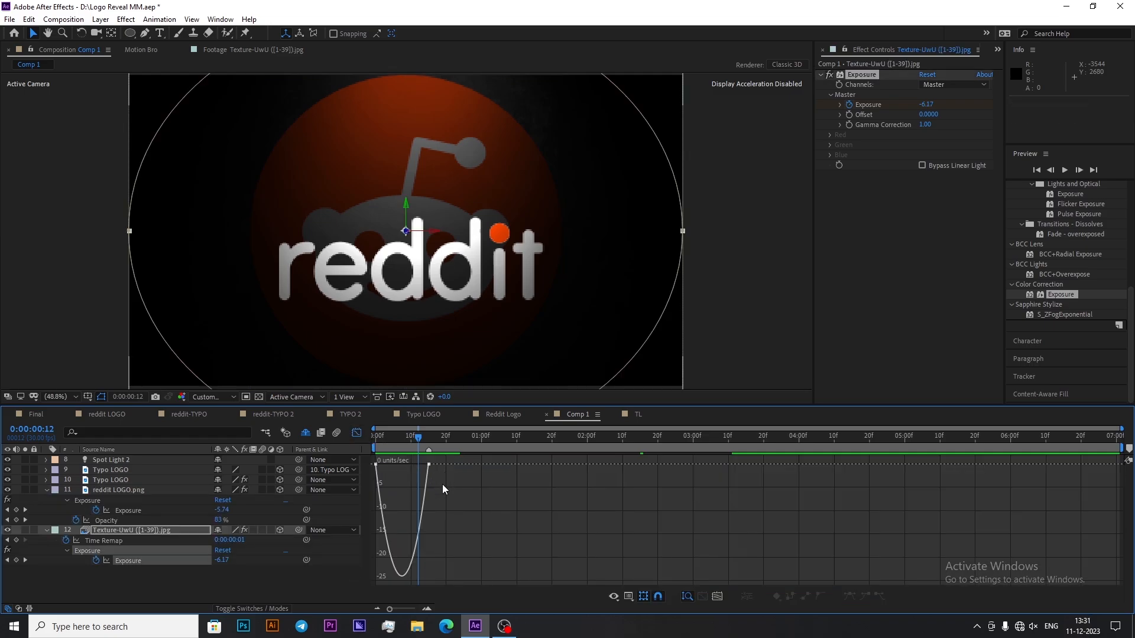
left_click_drag(415, 458, 376, 460)
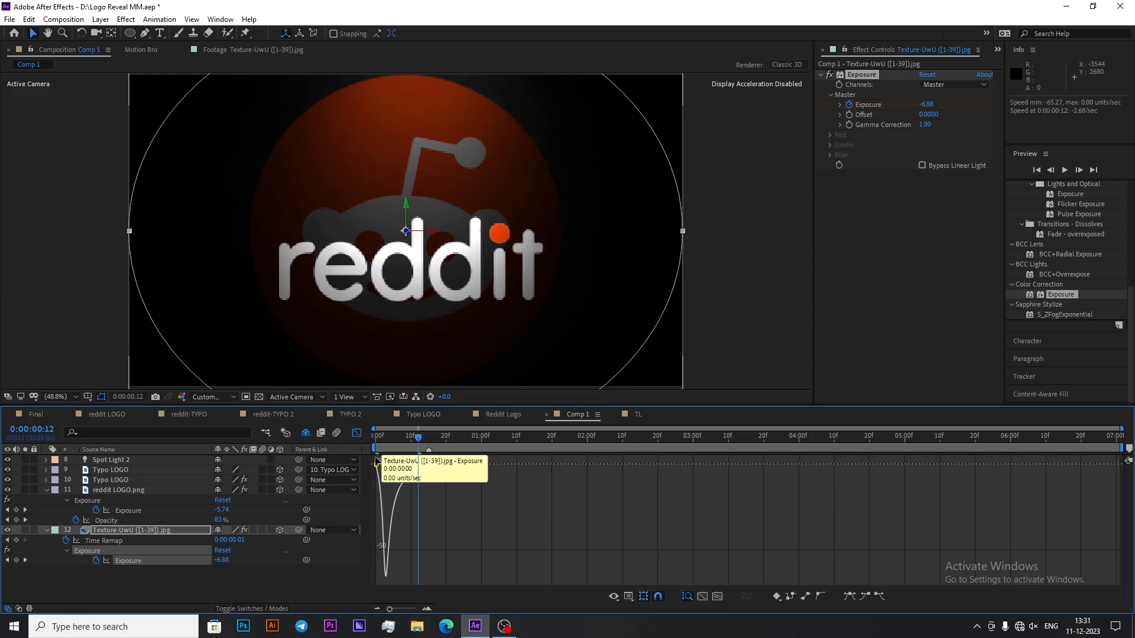
left_click(356, 432)
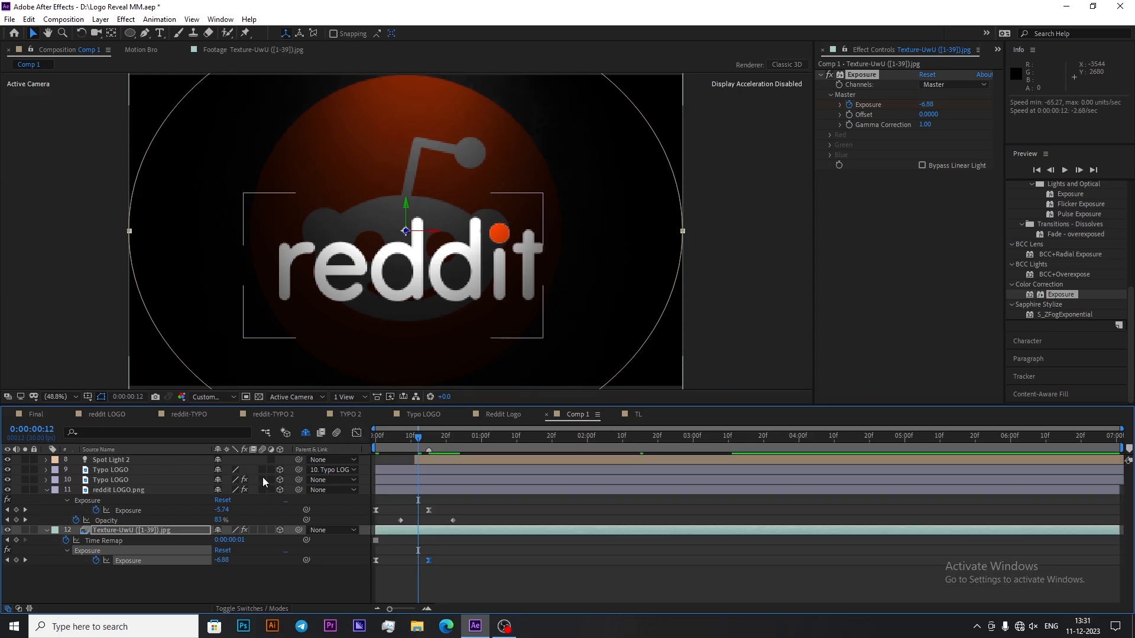
Step: Enable motion blur for both Typo LOGO layers, reddit LOGO.png and the texture layer, and collapse their properties
left_click_drag(263, 470, 273, 565)
left_click(47, 490)
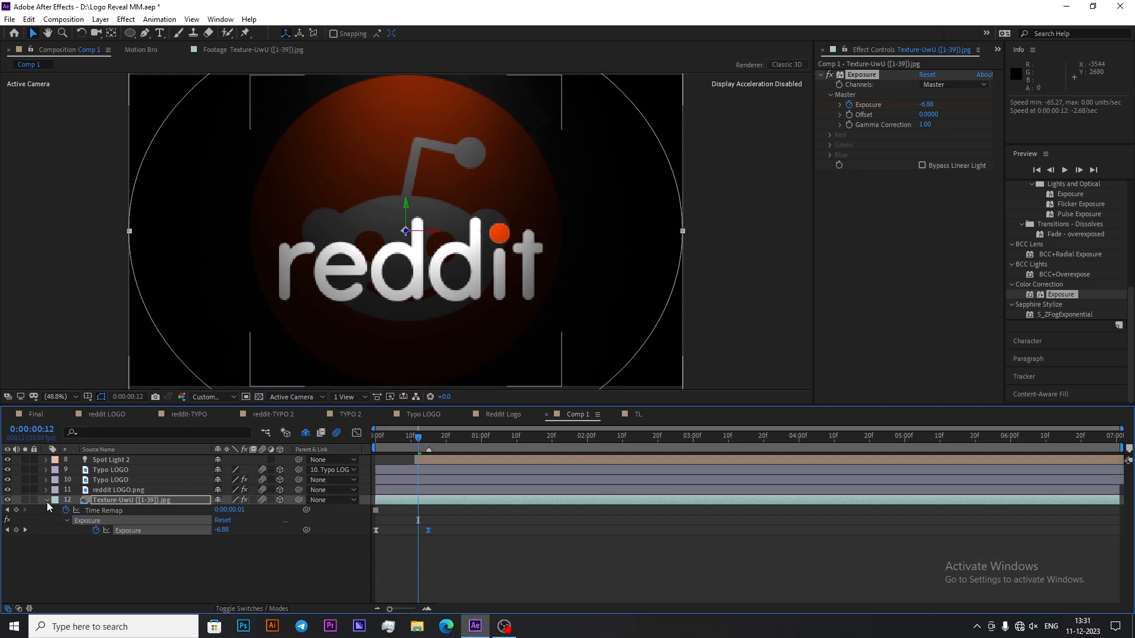
left_click(47, 501)
left_click(64, 553)
Step: Add a new camera and a null object to Comp 1
right_click(421, 561)
mouse_move(473, 431)
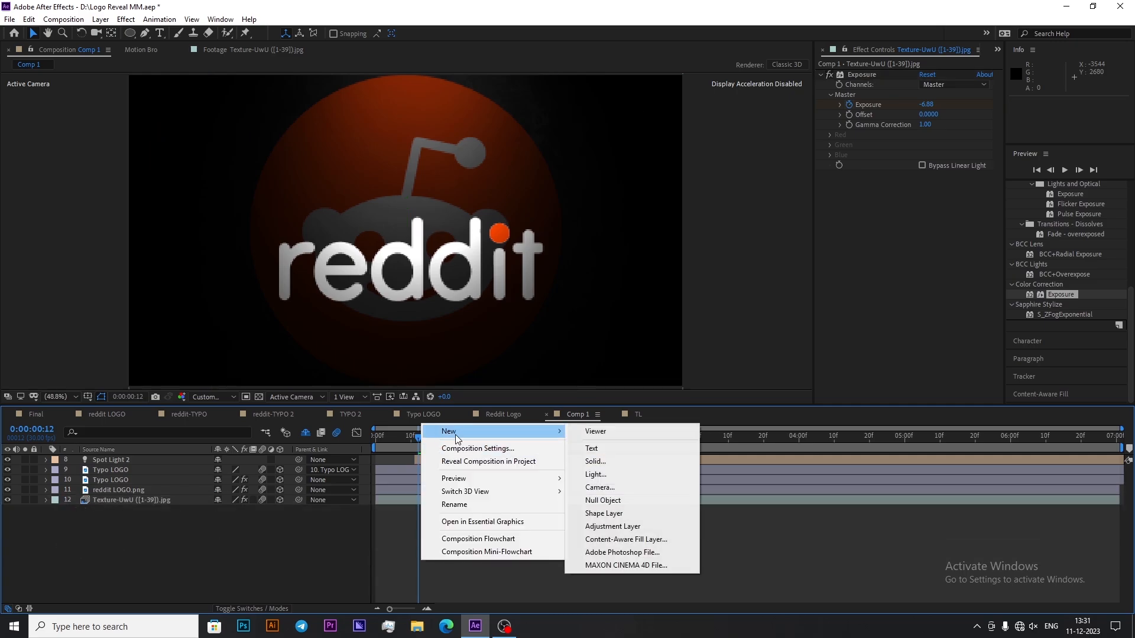
left_click(615, 488)
left_click(678, 435)
right_click(402, 535)
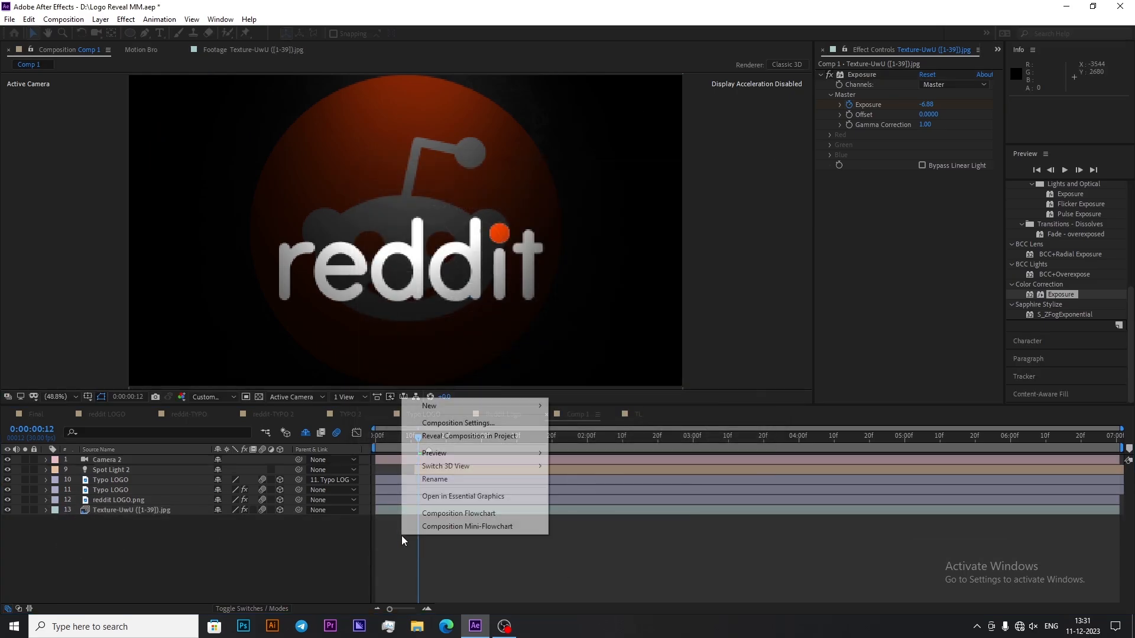
mouse_move(448, 407)
left_click(576, 471)
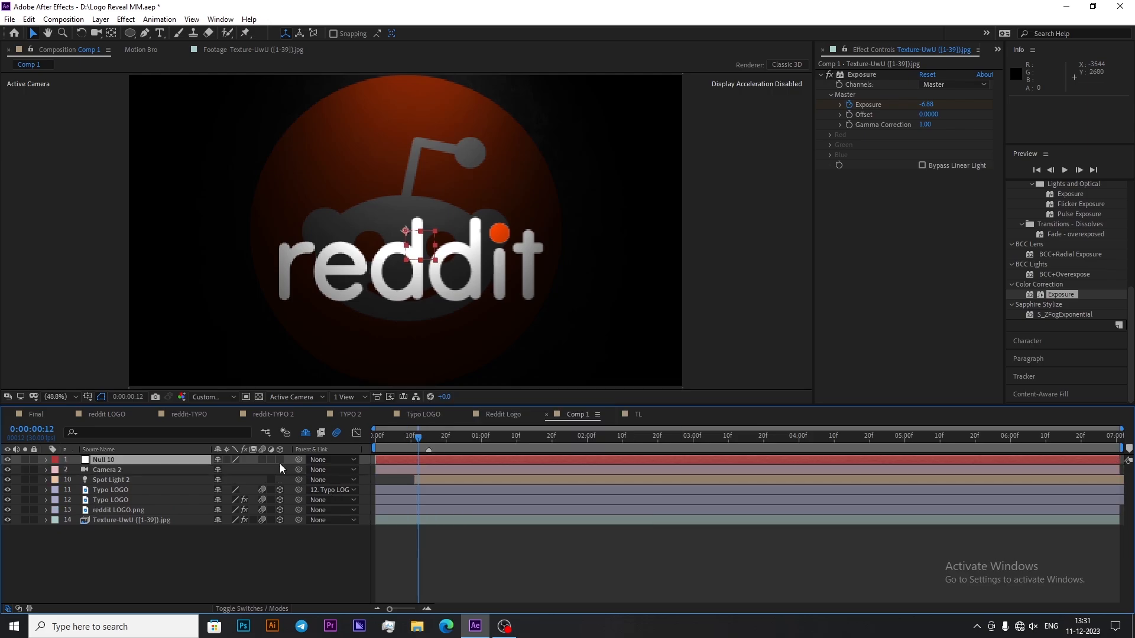
Step: Make the null a 3D layer, parent Camera 2 to it, and start keyframing the null's Position at 0:00:00:12
left_click(280, 460)
left_click_drag(298, 470, 189, 456)
key("p")
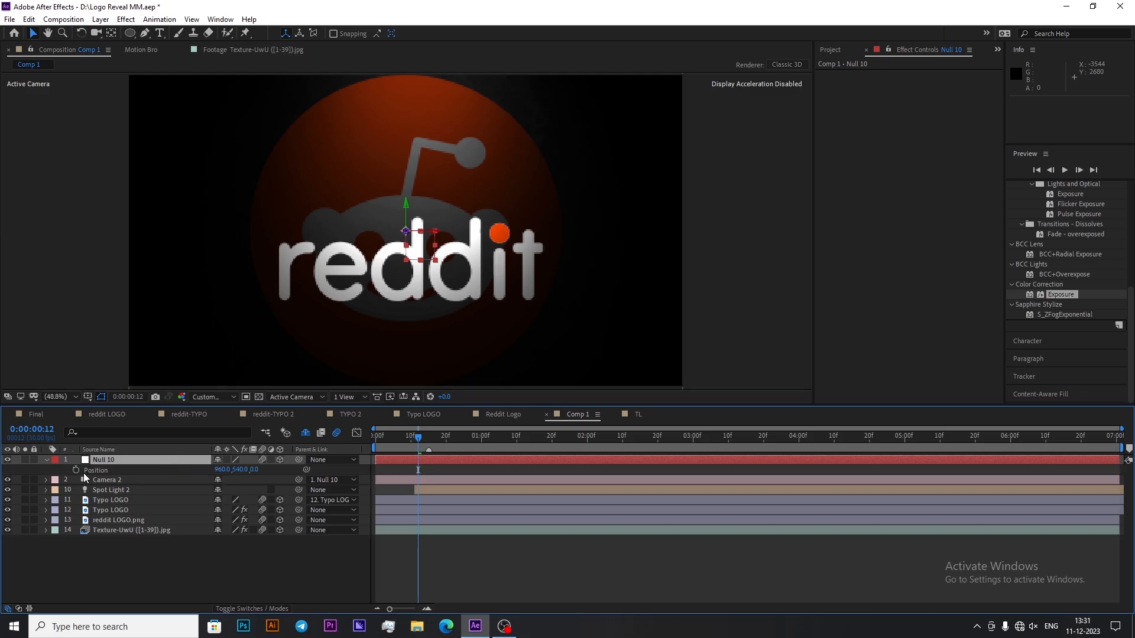
left_click(75, 470)
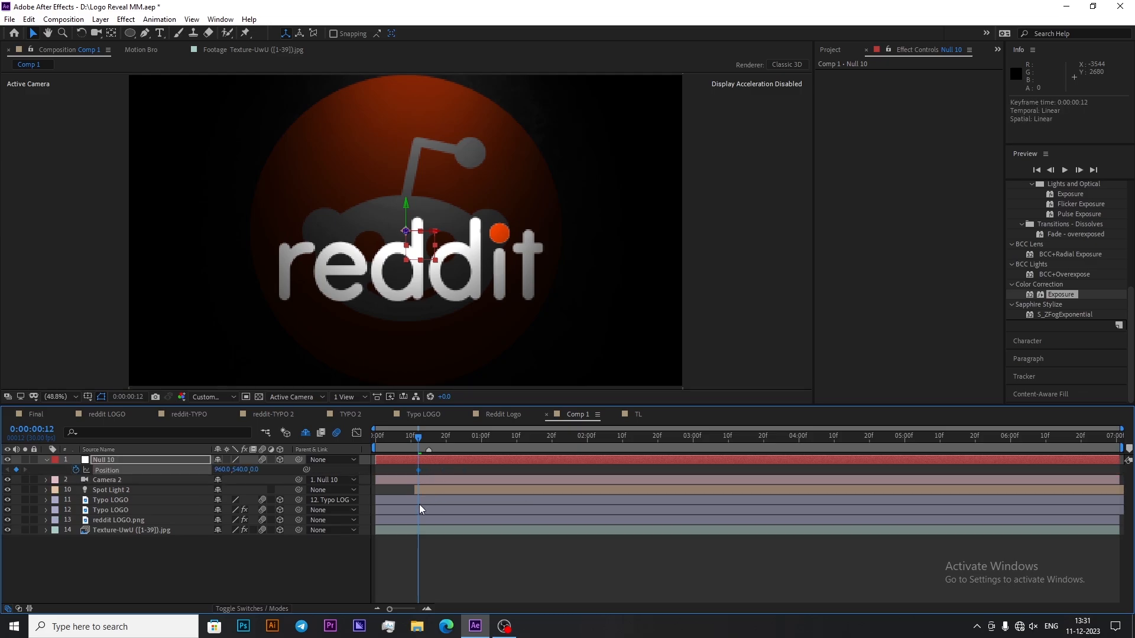
Step: Animate the null's Z position with keyframes of about 34.8 at 0:00:00:12 and about -358.6 at 0:00:07:02
left_click_drag(410, 243, 546, 264)
left_click_drag(421, 471, 958, 470)
left_click_drag(1125, 478, 1125, 478)
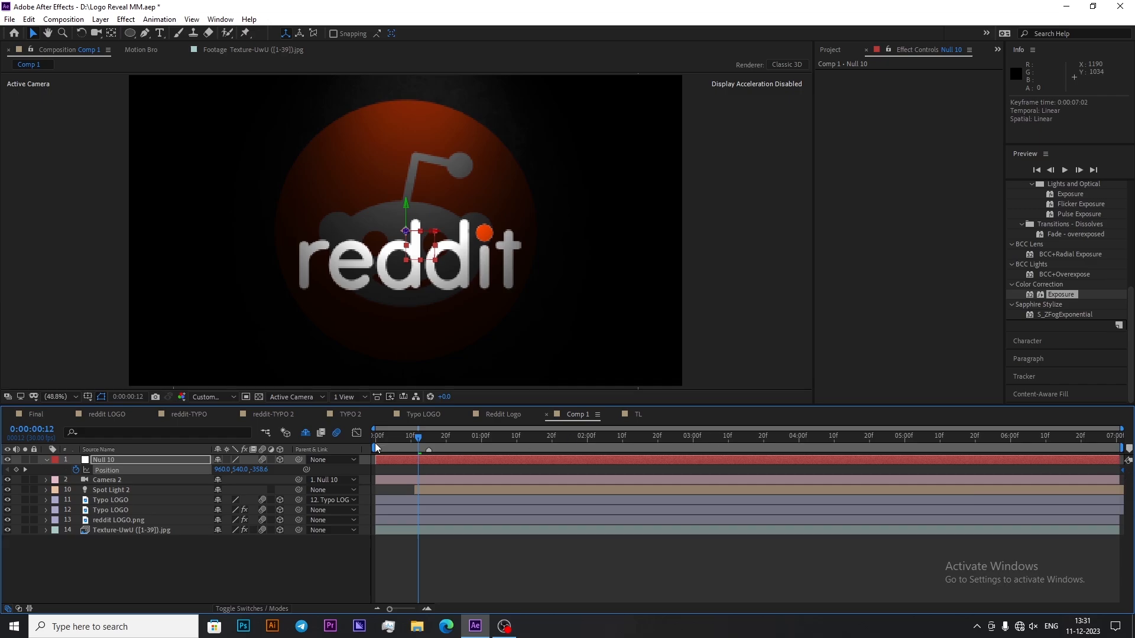
left_click_drag(411, 243, 390, 331)
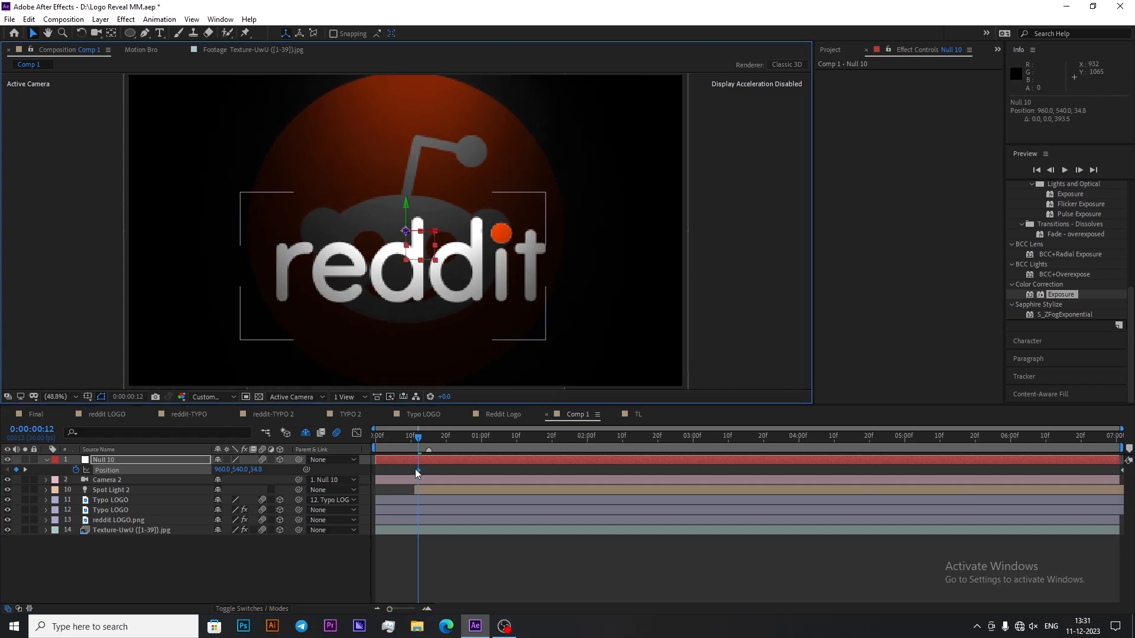
left_click_drag(418, 470, 370, 473)
left_click(190, 471)
key("F9")
left_click(356, 433)
left_click(356, 434)
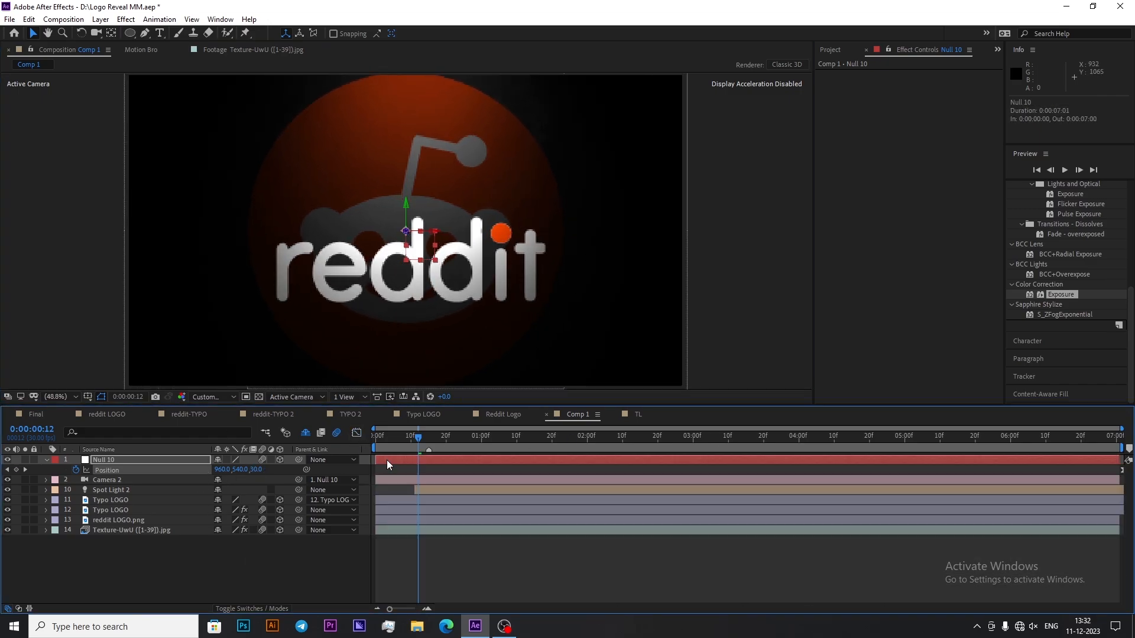
key("ctrl+z")
key("F9")
left_click(355, 433)
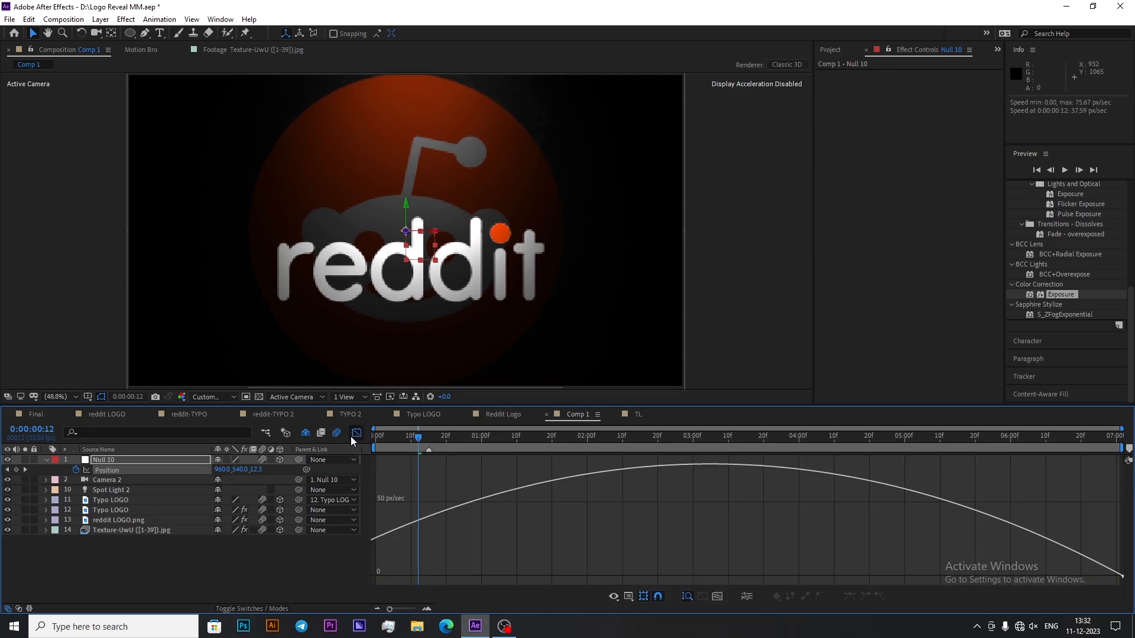
key("ctrl+z")
left_click(354, 434)
key("ctrl+z")
Step: Move the null's first Position keyframe near the composition start and apply Easy Ease to the Position keyframes
left_click_drag(418, 471, 377, 471)
key("F9")
left_click(356, 433)
left_click(379, 576)
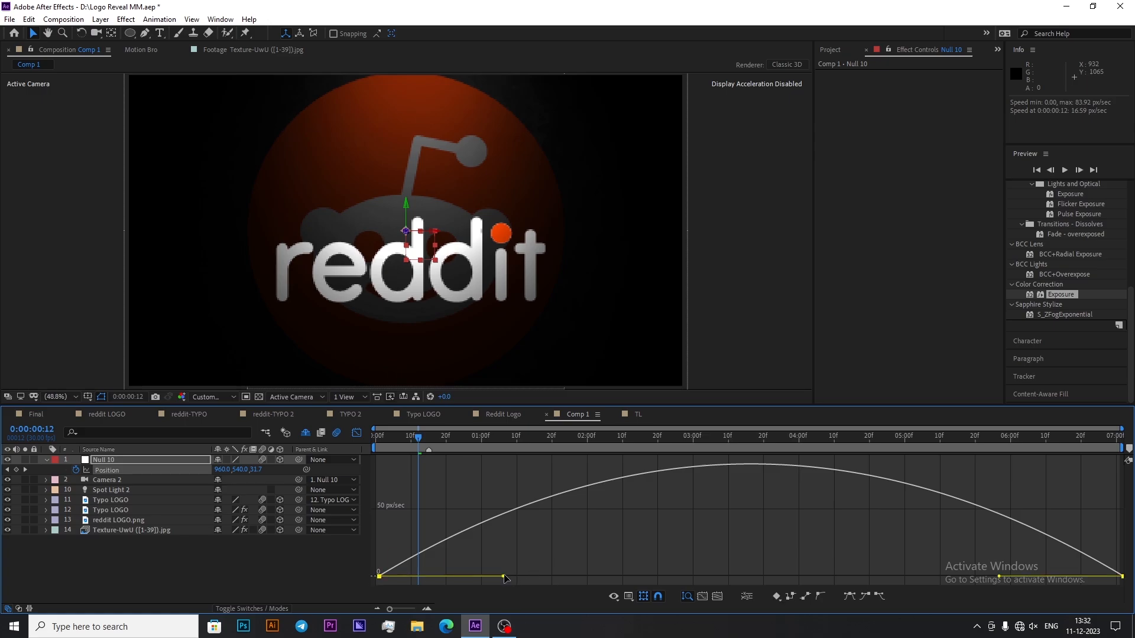
Step: Reshape the null's Position speed graph to about 33% outgoing and 49% incoming influence, and collapse the layer
left_click_drag(505, 577, 583, 573)
left_click_drag(998, 577, 941, 577)
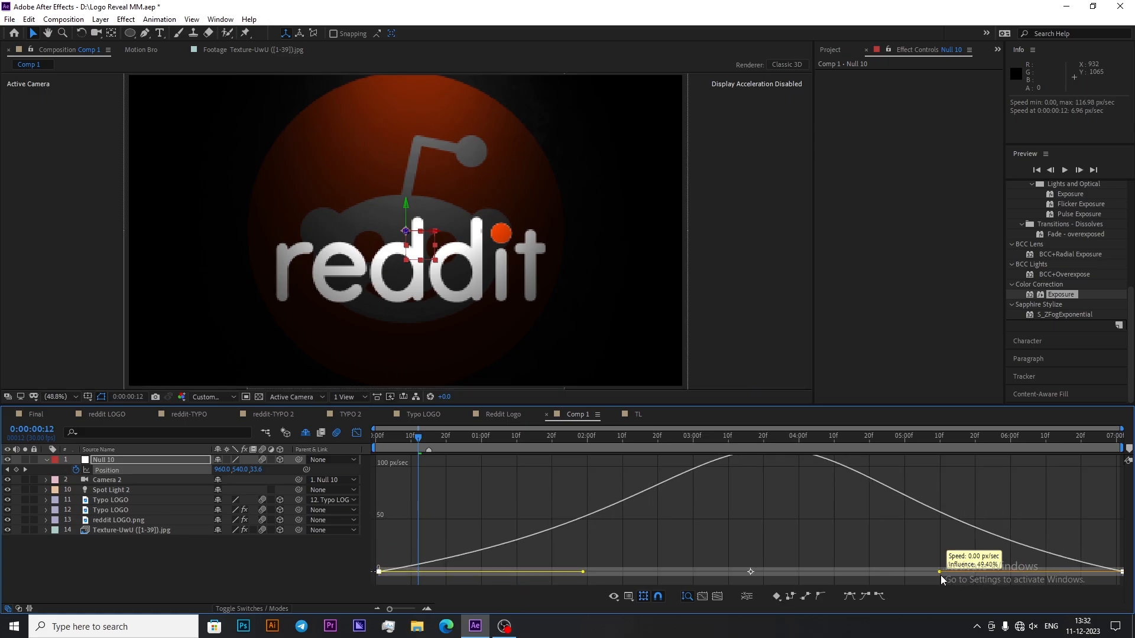
left_click_drag(583, 576, 502, 576)
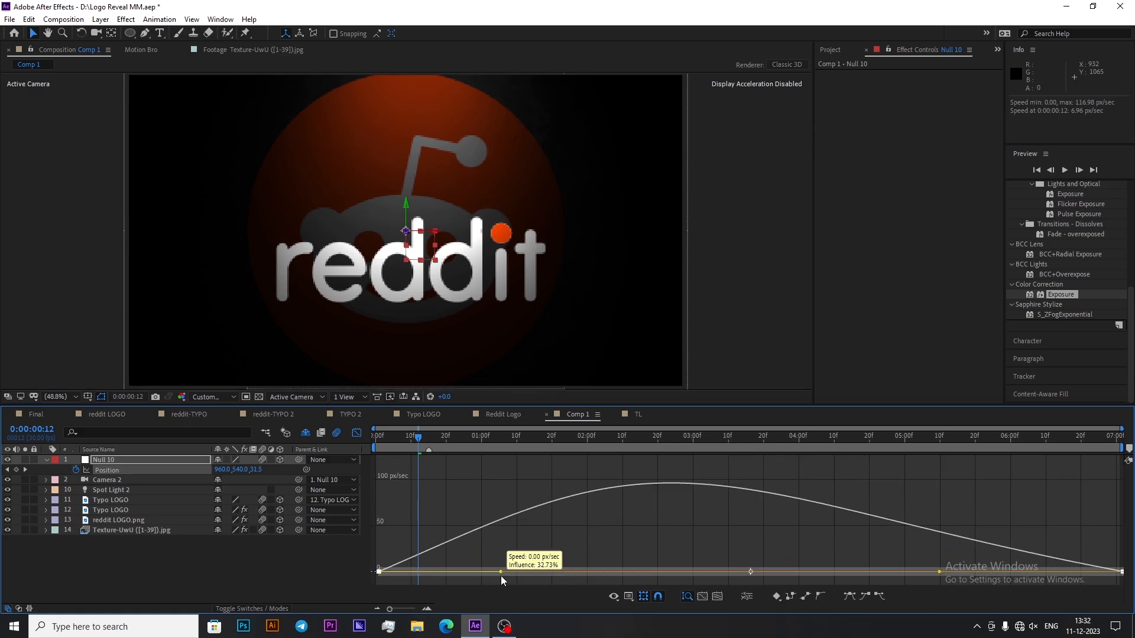
left_click(356, 434)
left_click(47, 460)
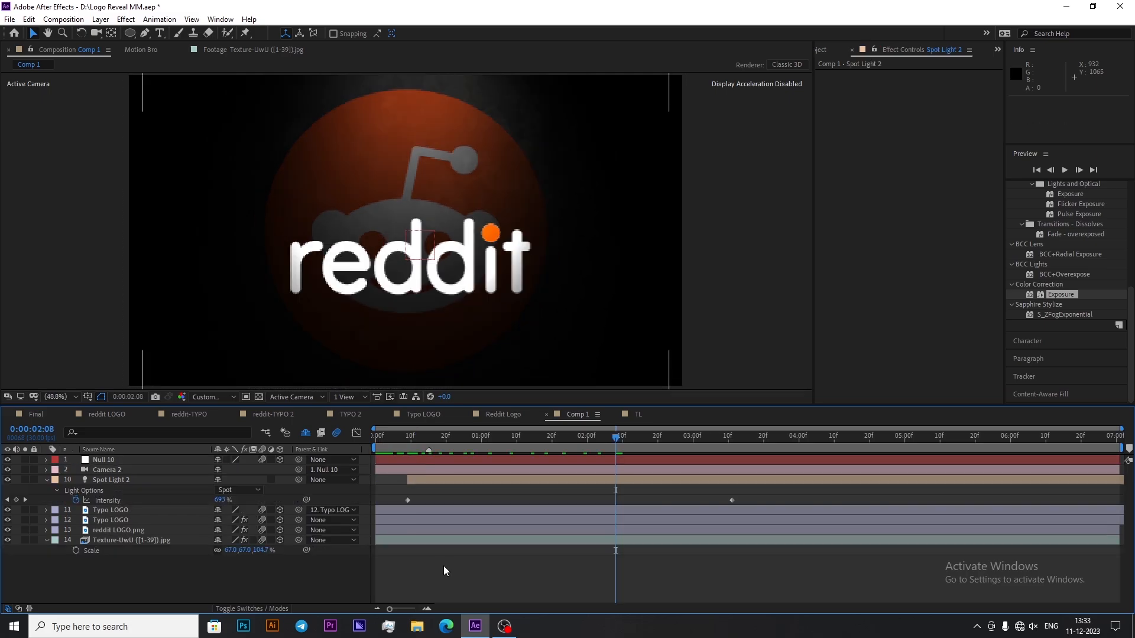
Step: Add a black solid to Comp 1 and apply the CC Snowfall effect to it
right_click(444, 566)
mouse_move(511, 438)
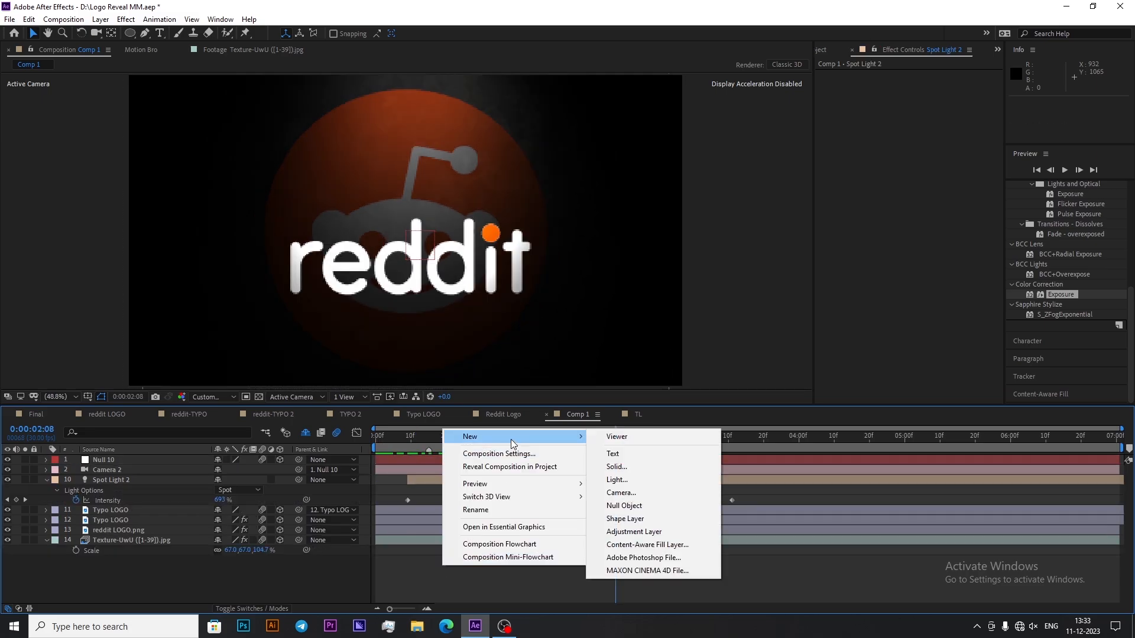
left_click(643, 469)
key("Return")
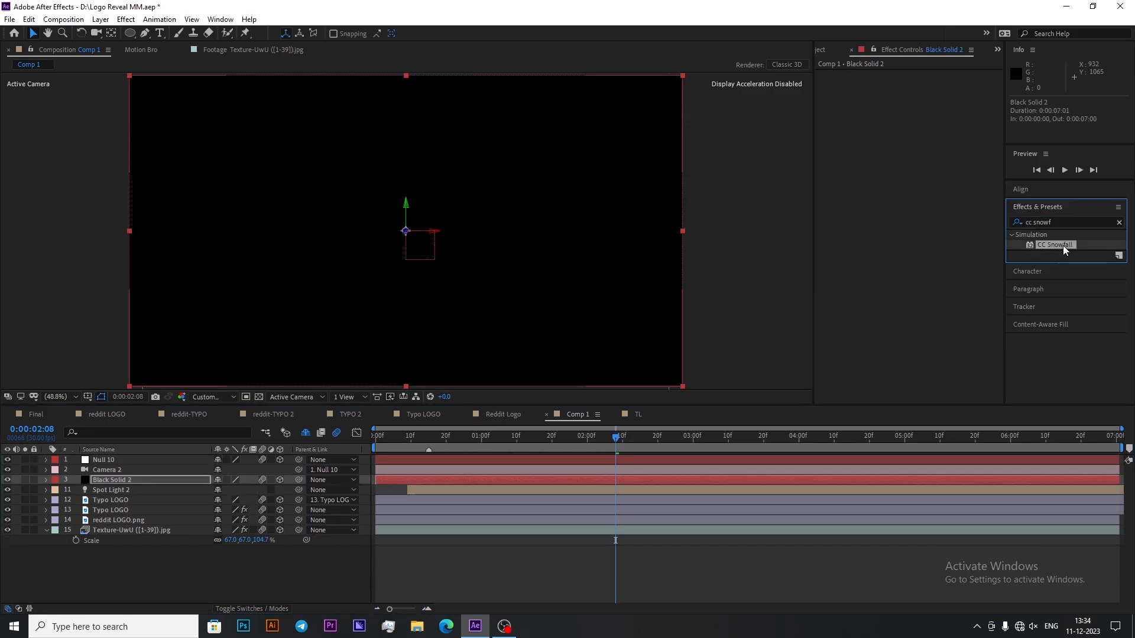
double_click(1063, 246)
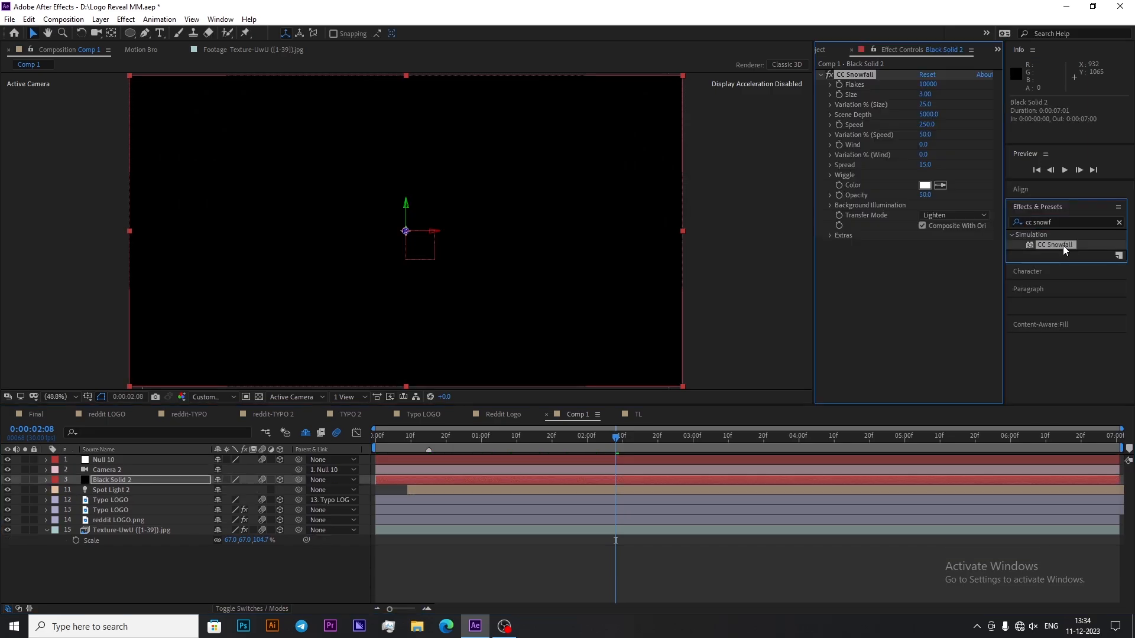
Step: Set CC Snowfall's Flakes to 400, Size to 15, size variation to 100% and Scene Depth to 7979
left_click(934, 94)
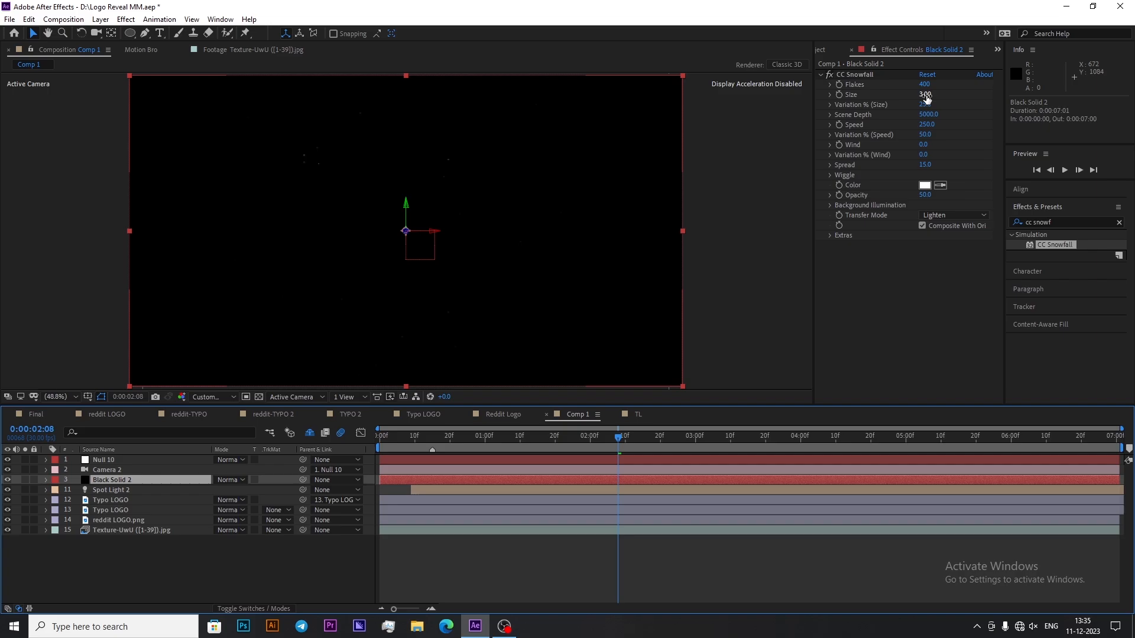
type("15")
key("Return")
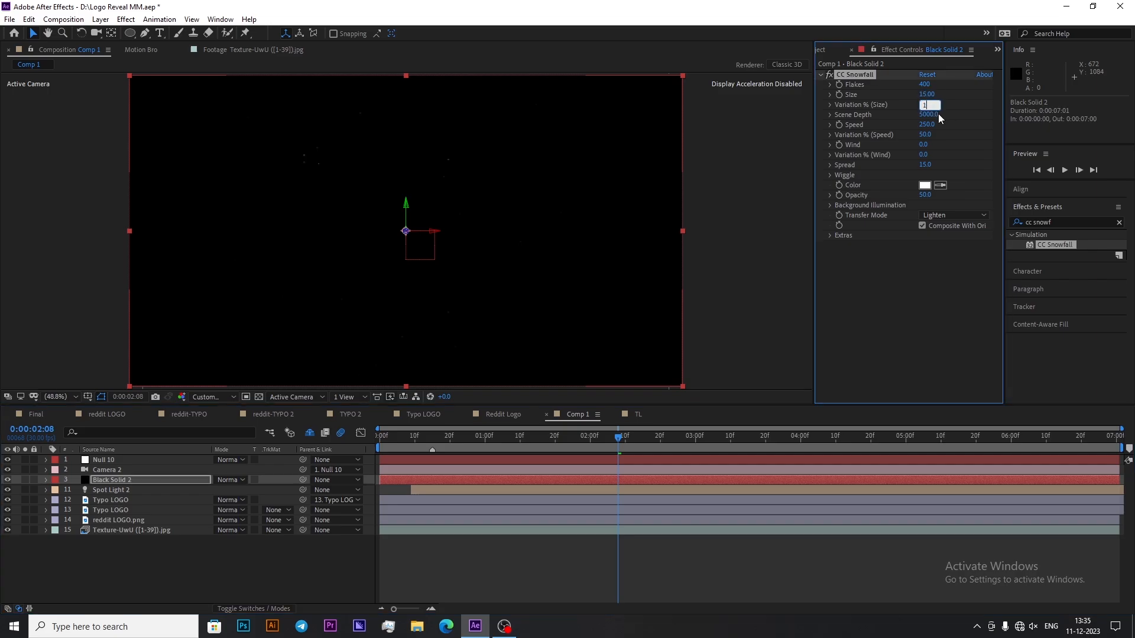
left_click(937, 115)
type("7979")
left_click(949, 125)
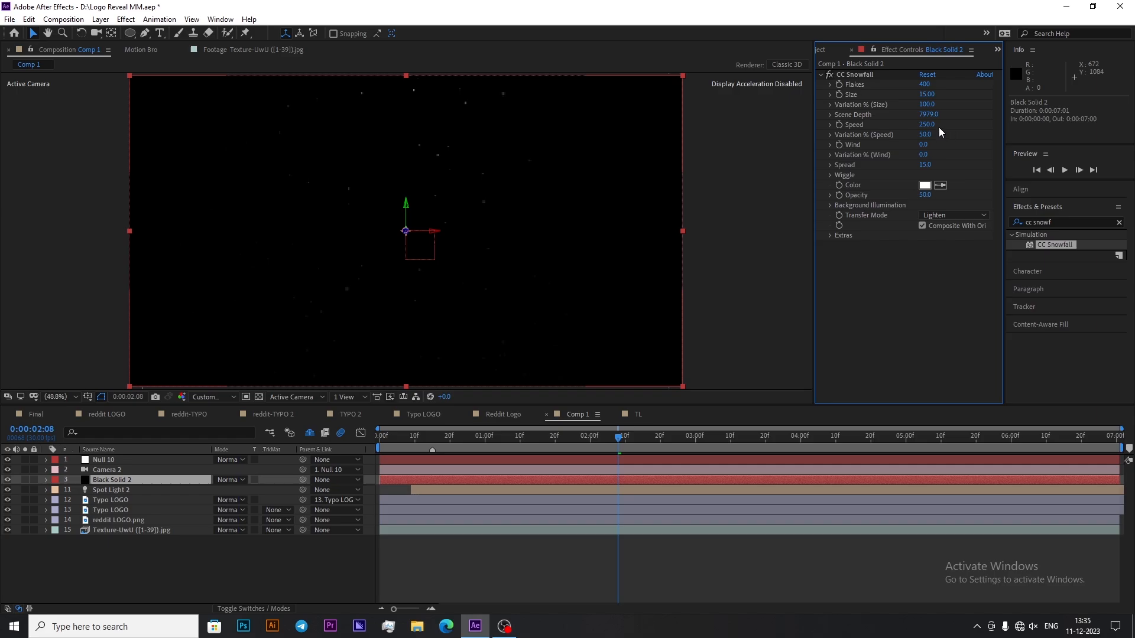
Step: Set the snowfall's Speed to 669, speed variation to 98% and Wind to 501
left_click(930, 125)
type("669")
left_click(927, 134)
type("9")
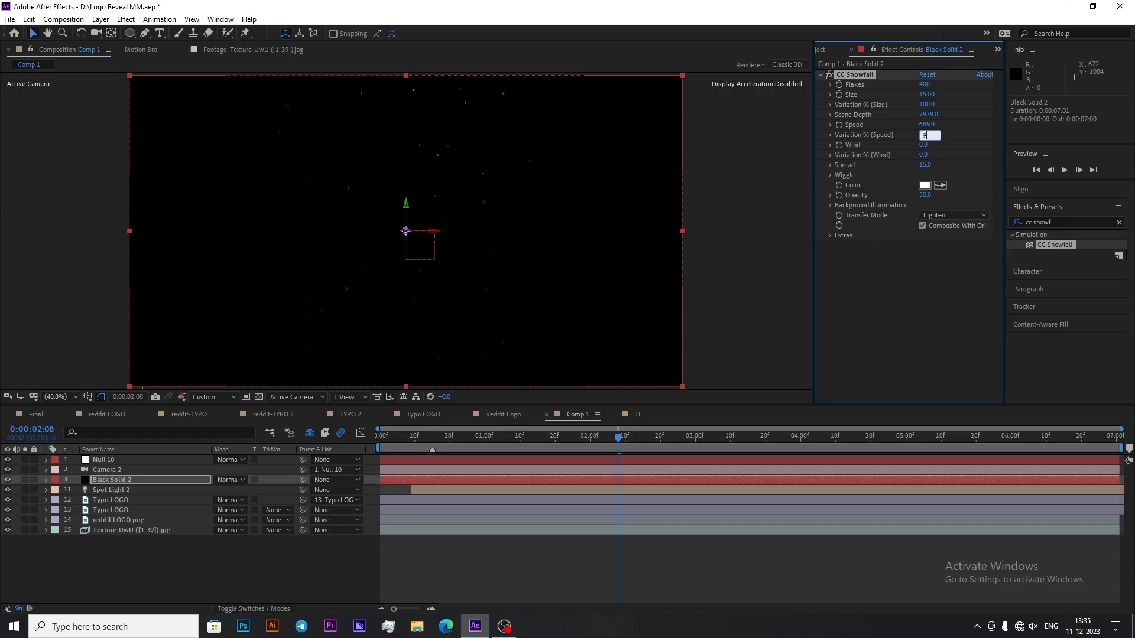
type("8")
left_click(936, 146)
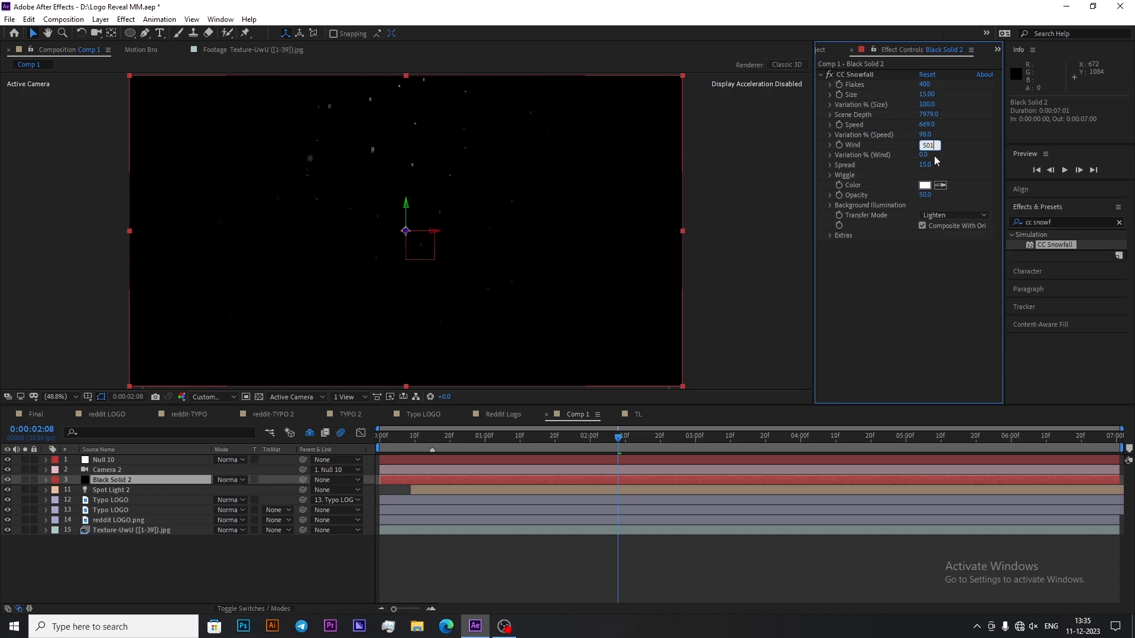
Step: Try a wind variation of 49%, return it to 0, and set the snowfall's Spread to 49.9
left_click(926, 156)
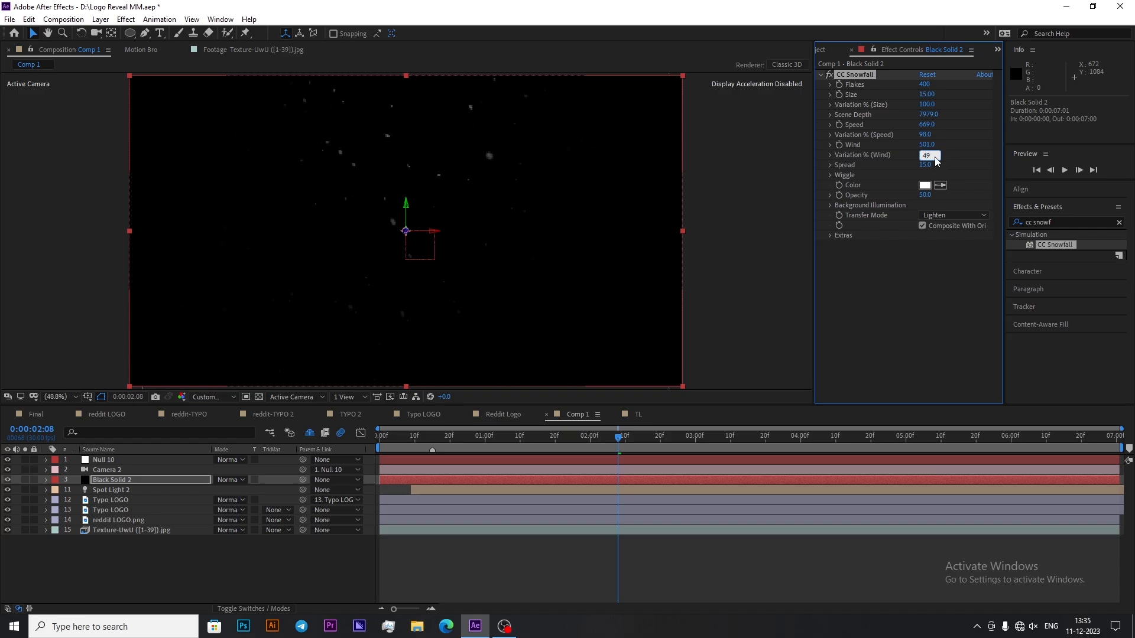
type("49")
left_click(936, 161)
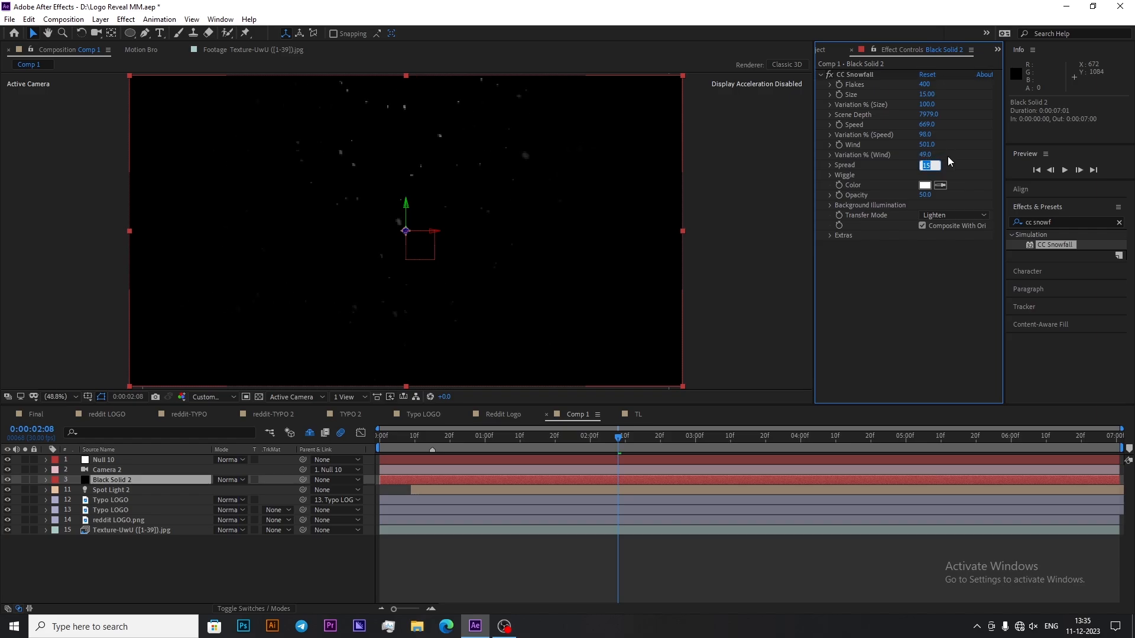
left_click(948, 156)
left_click(926, 155)
type("0")
left_click(930, 166)
Step: Color the snowflakes red (FF0000) and set the black solid's blending mode to Add
left_click(925, 185)
left_click(843, 244)
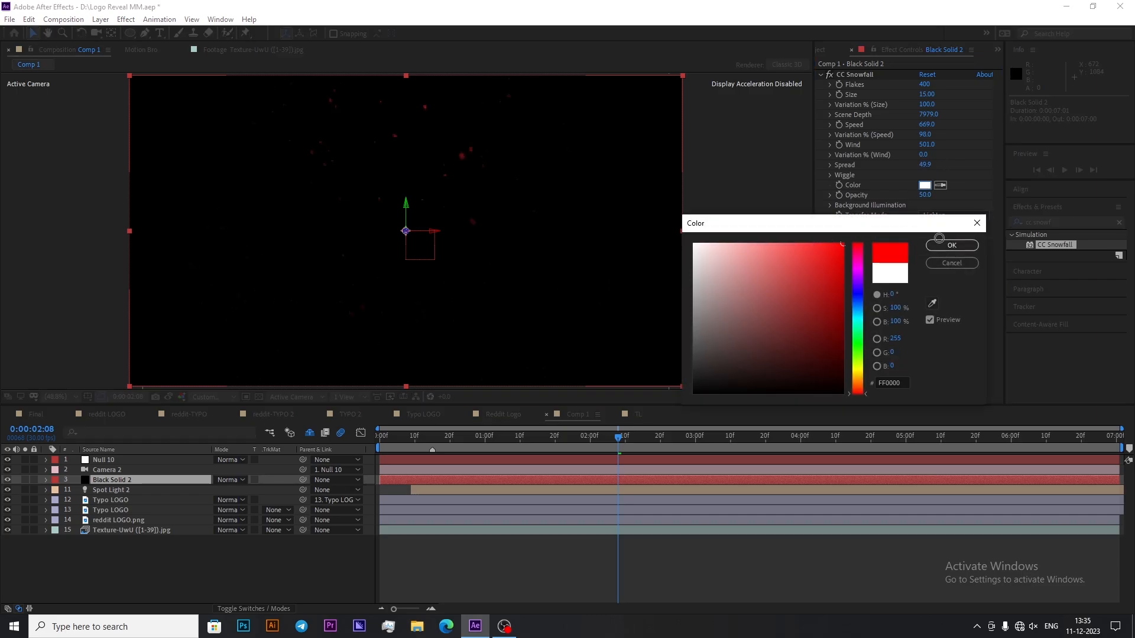
left_click(950, 246)
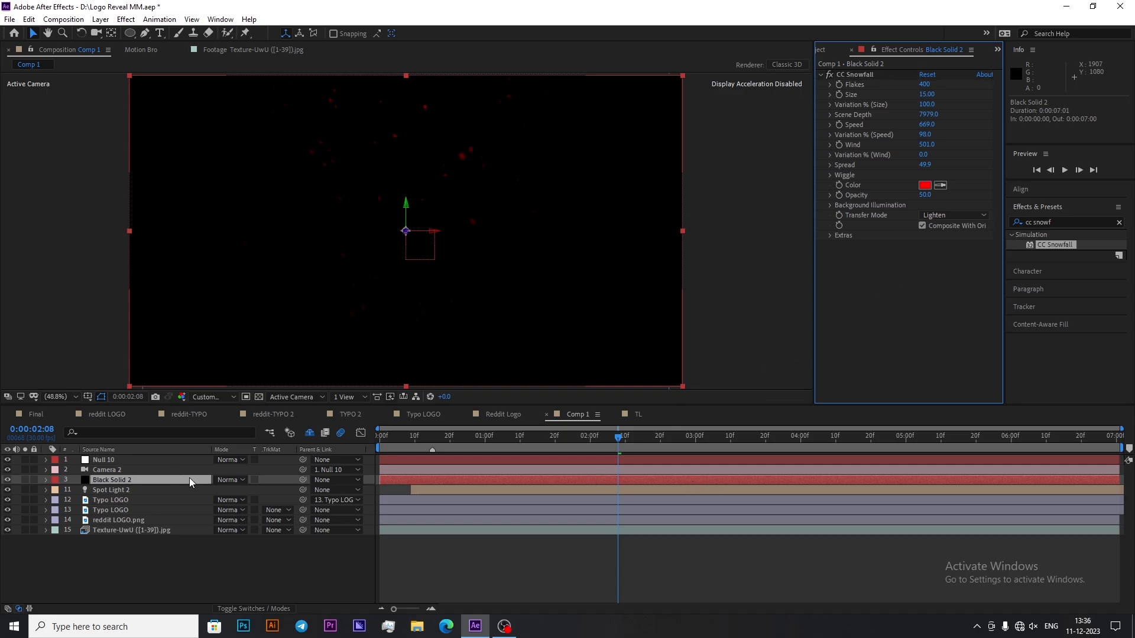
left_click(230, 479)
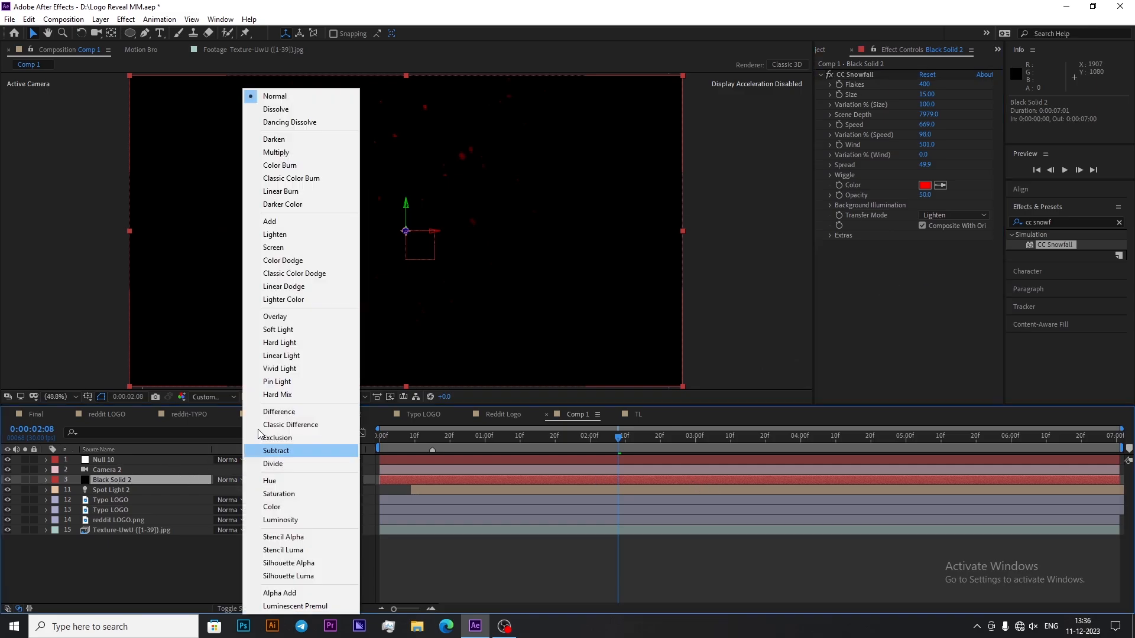
left_click(310, 232)
Step: At 0:00:03:11, set Spot Light 2's Cone Angle to 141°, Radius to 1577 and Falloff Distance to 894, and collapse the layer
left_click(229, 562)
left_click_drag(449, 439, 721, 491)
left_click(726, 491)
key("u")
left_click_drag(721, 439, 734, 439)
key("u")
key("u")
left_click_drag(224, 550, 278, 548)
left_click_drag(224, 580, 3, 616)
left_click_drag(225, 590, 240, 589)
left_click_drag(240, 581, 160, 588)
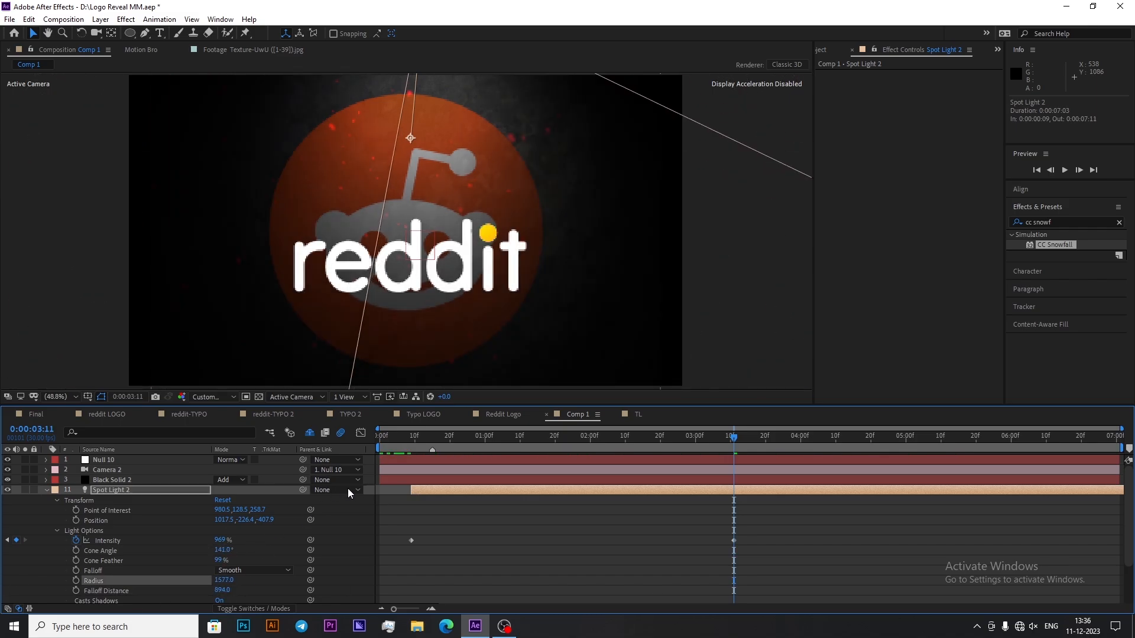
key("u")
left_click(386, 490)
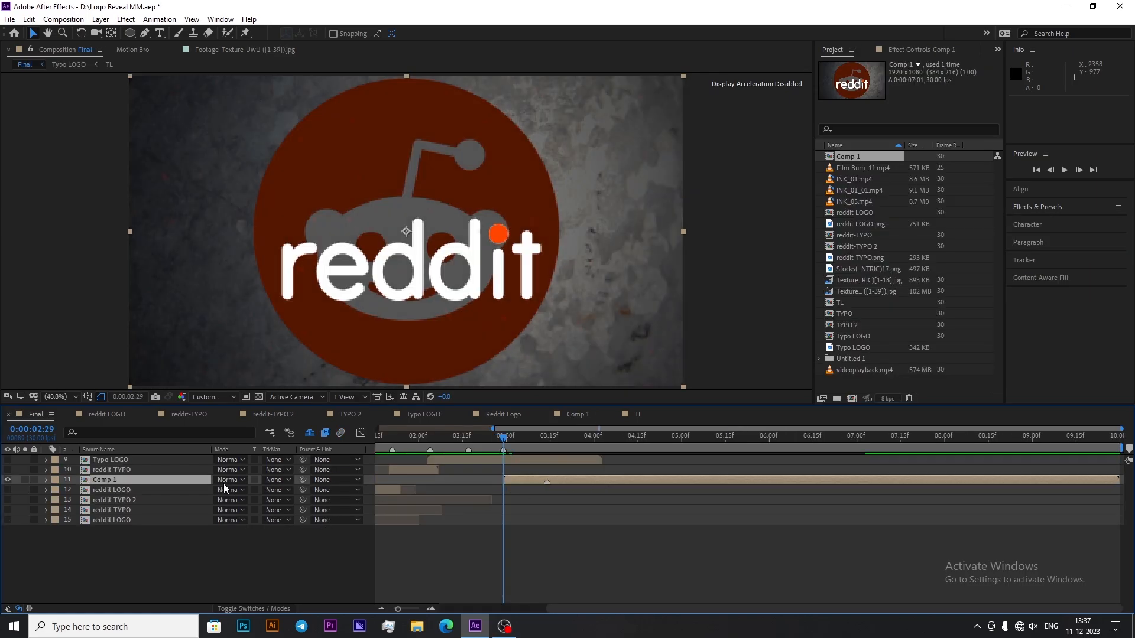
Step: In Final, move Comp 1 above Typo LOGO, and add Film Burn_11.mp4 above it at 0:00:02:29 with a 50% time stretch
left_click_drag(207, 481, 205, 459)
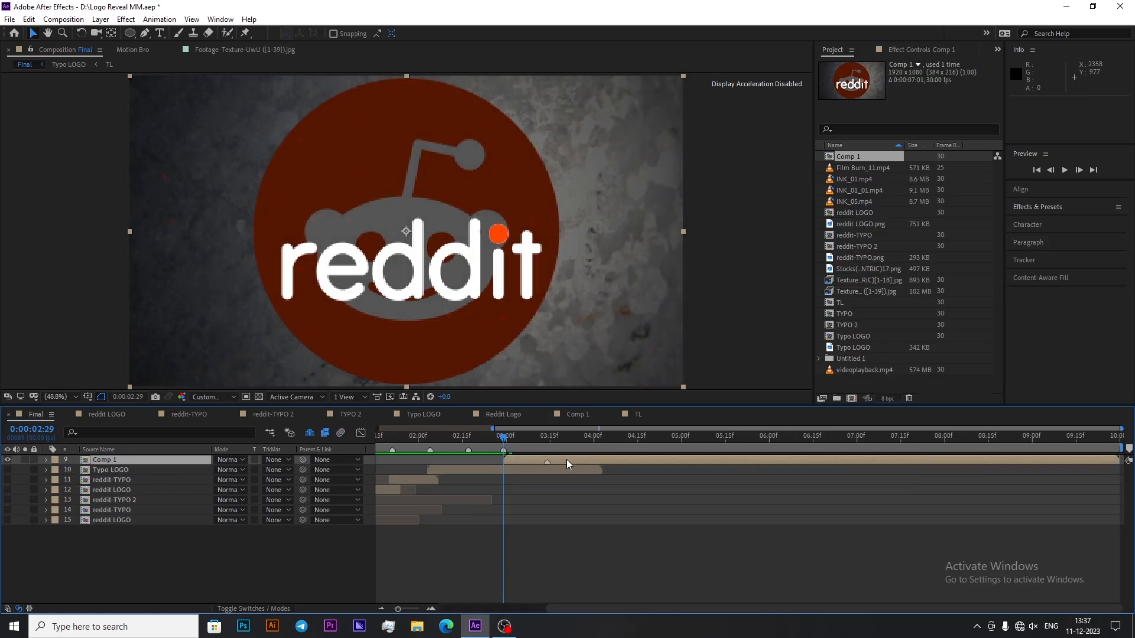
left_click_drag(863, 168, 506, 459)
right_click(505, 459)
mouse_move(563, 201)
left_click(679, 222)
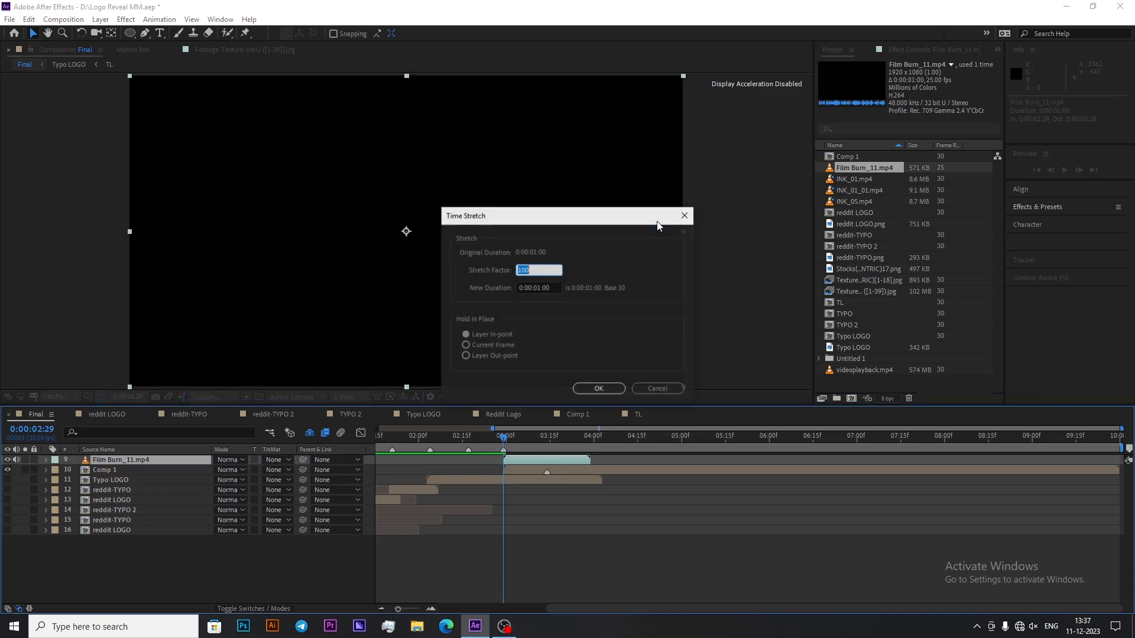
type("50")
left_click(600, 389)
Step: Set the film burn layer's blending mode to Add and shift it earlier to straddle the start of Comp 1
left_click(230, 460)
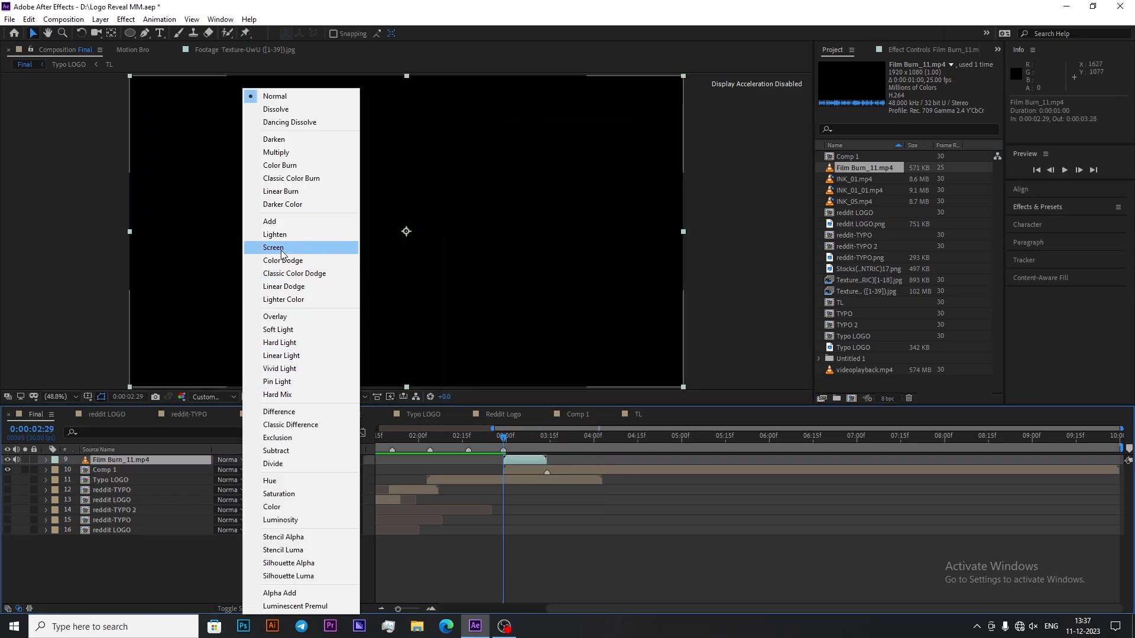
left_click(277, 240)
left_click_drag(523, 462, 504, 502)
Step: Trim Typo LOGO to end where Comp 1 starts, and add an adjustment layer for the last frames before the cut
left_click(520, 480)
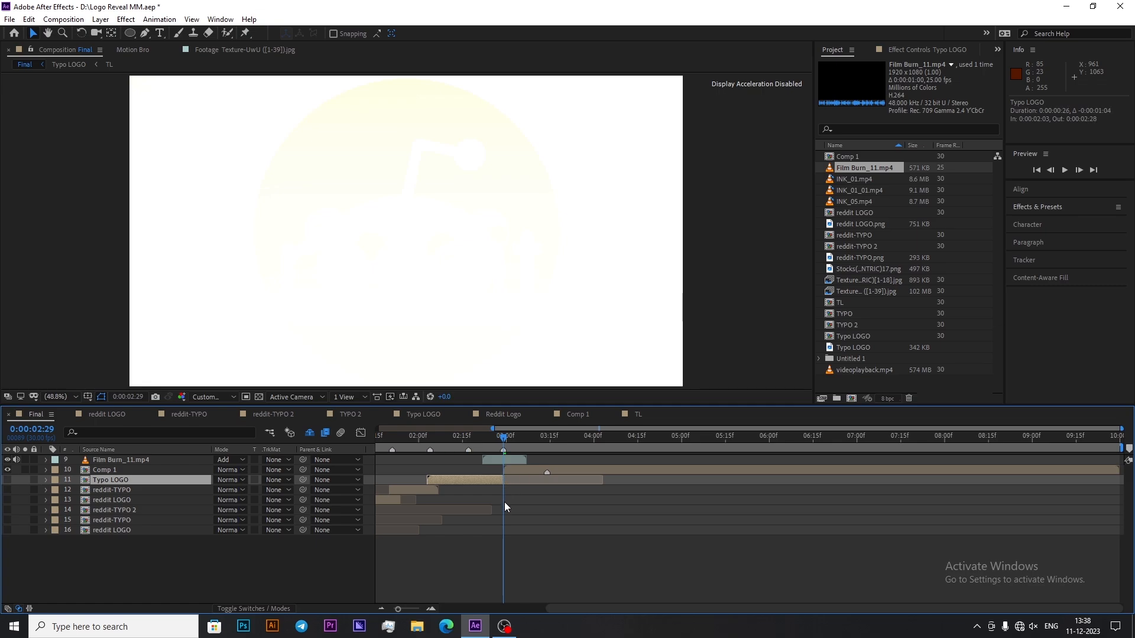
left_click_drag(469, 439, 480, 440)
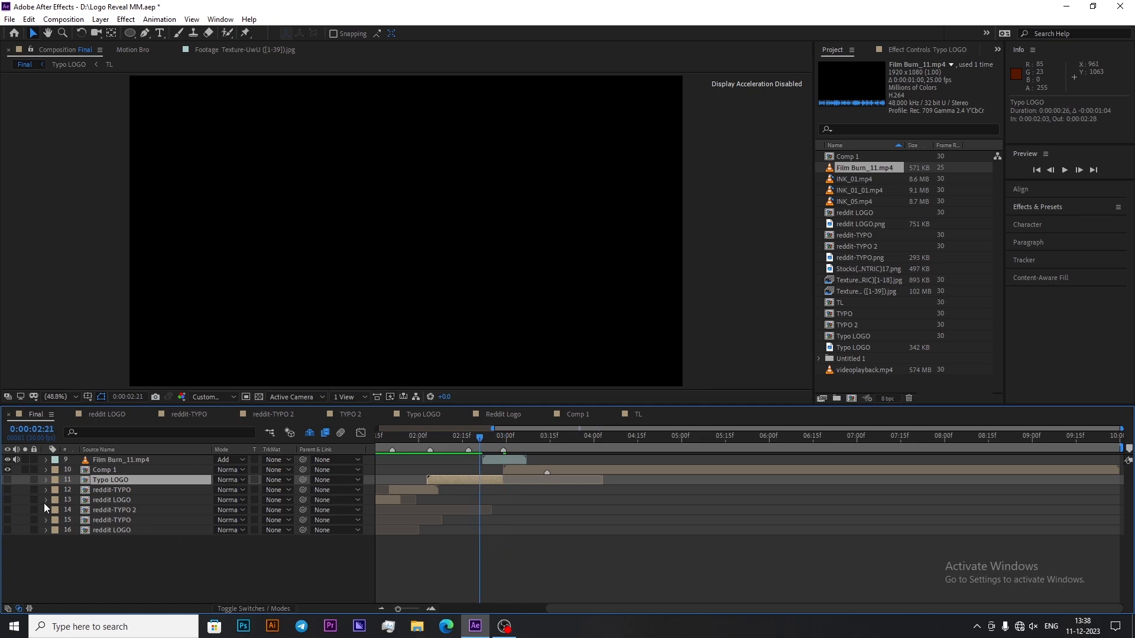
right_click(499, 552)
mouse_move(605, 420)
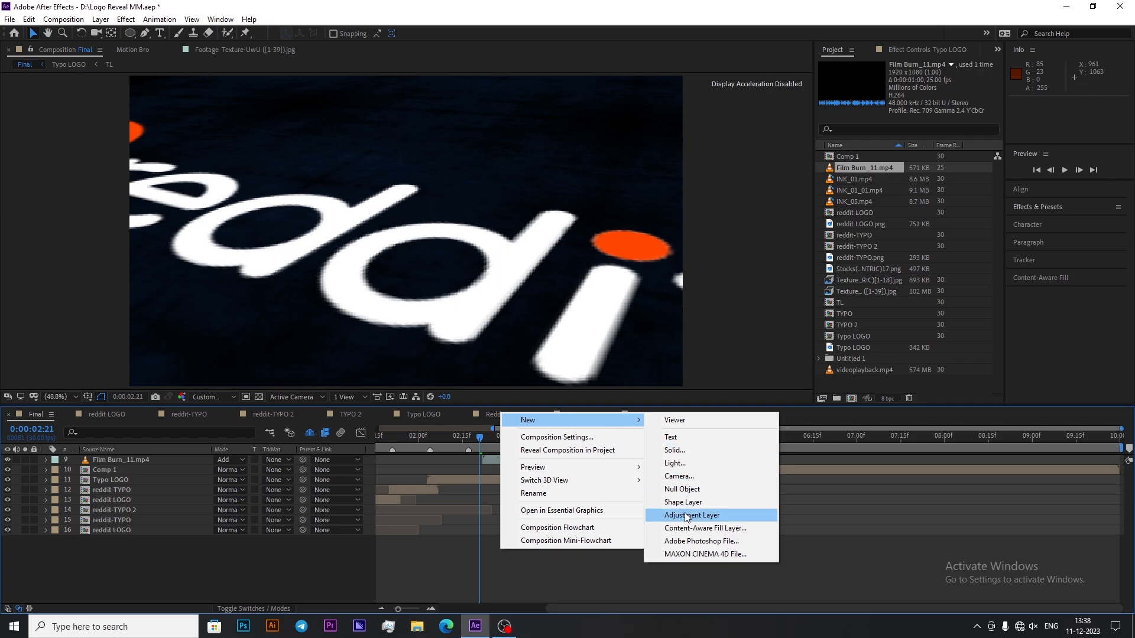
left_click(689, 515)
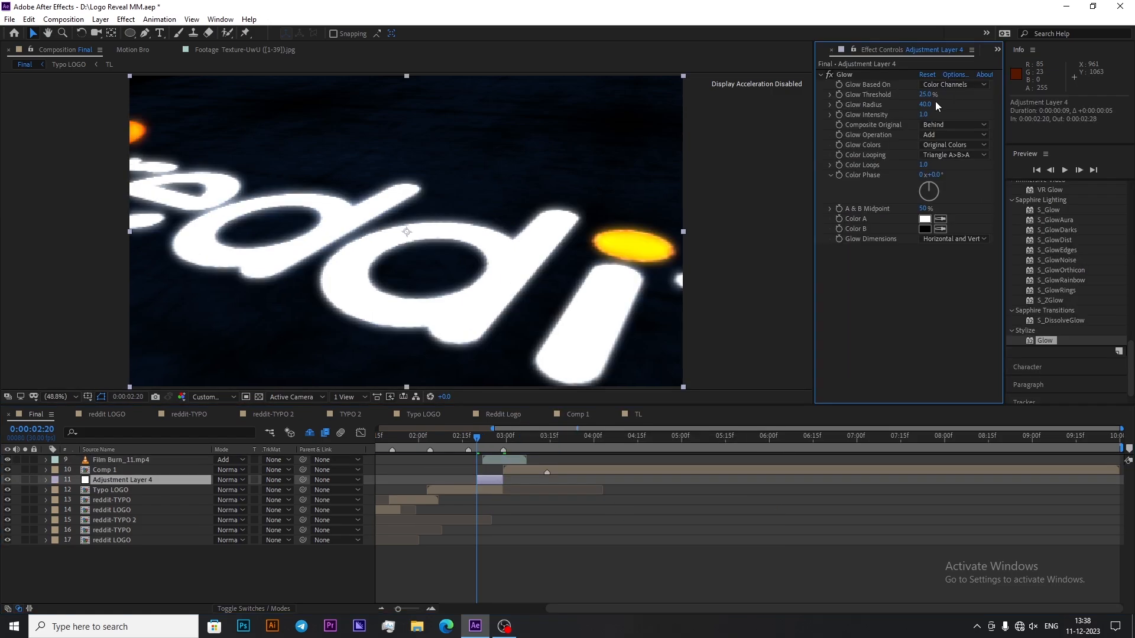
Step: Set the adjustment layer's Glow Threshold to 55%, and keyframe Glow Intensity at 0 at 0:00:02:20
left_click(926, 94)
type("55")
key("Return")
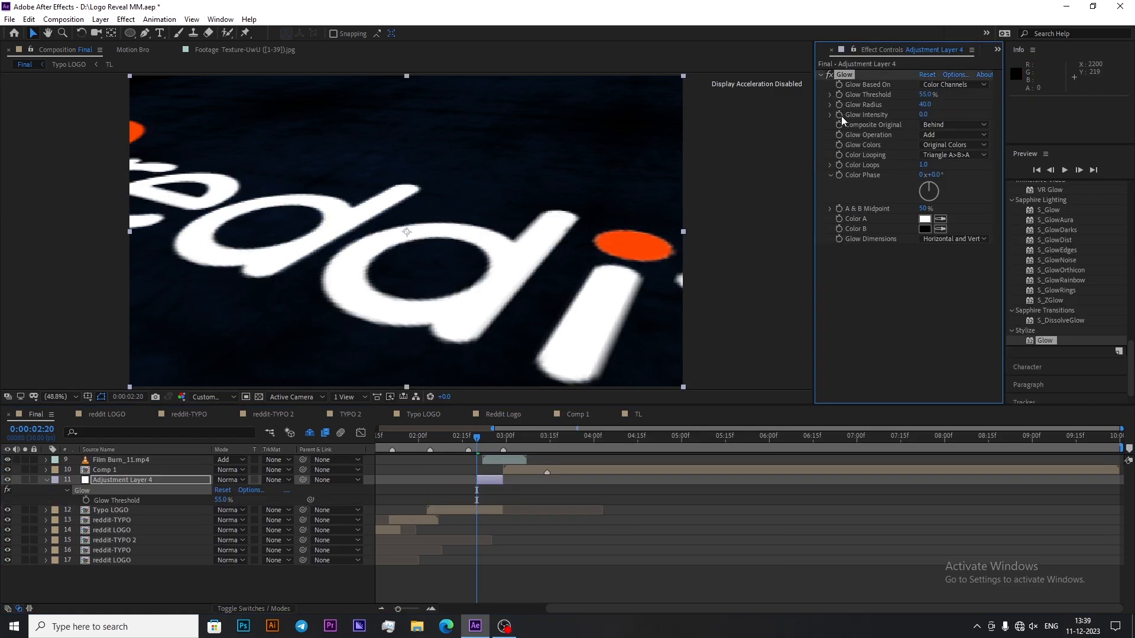
key("u")
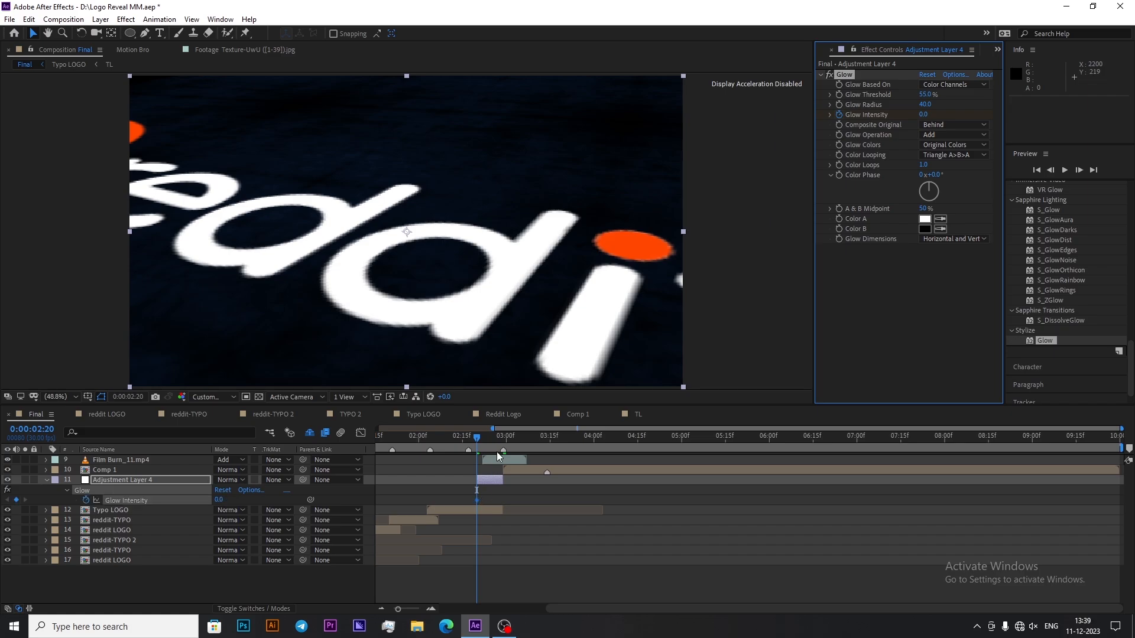
Step: Keyframe the adjustment layer's Glow Intensity at 1.5 near the cut and shift that keyframe earlier to 0:00:02:25
left_click(498, 441)
type("1")
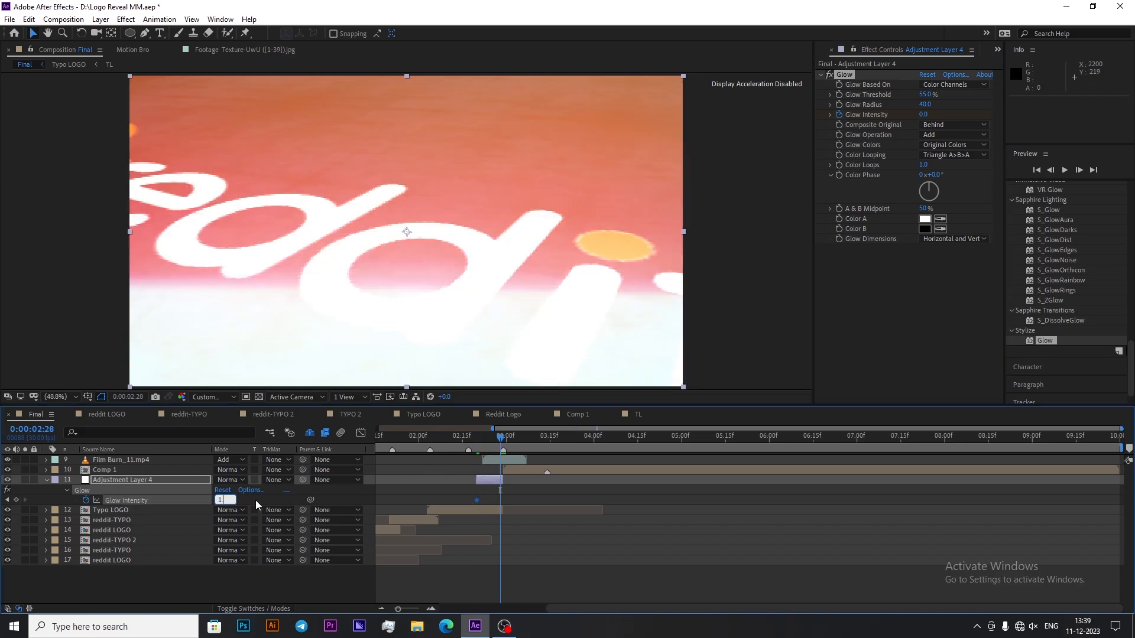
type(".3")
key("Return")
left_click(479, 442)
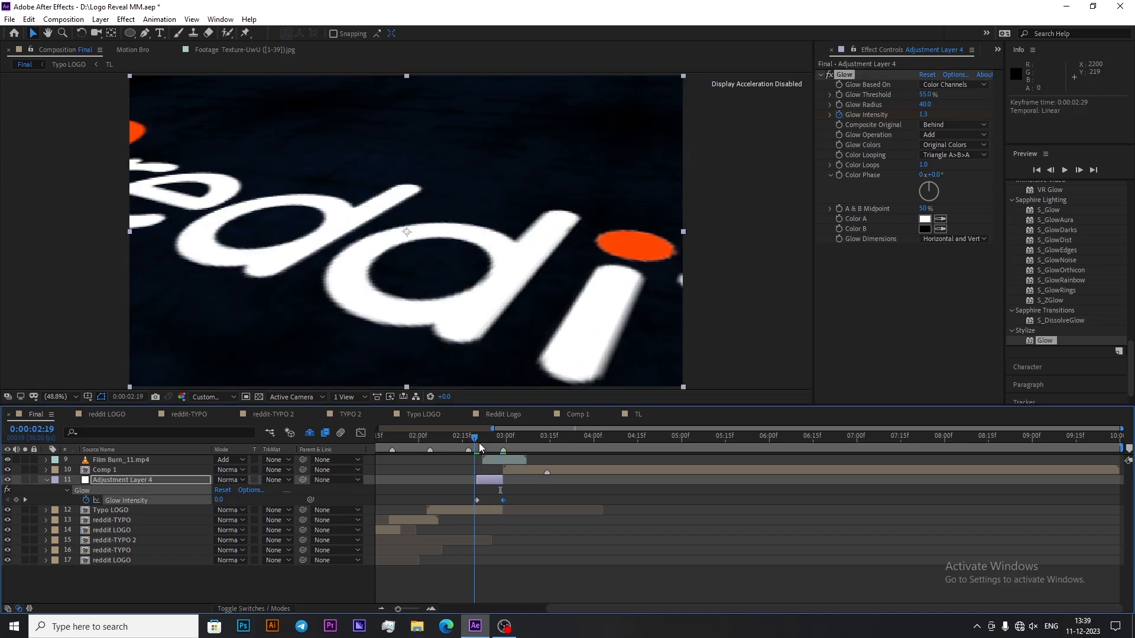
left_click_drag(479, 442, 492, 462)
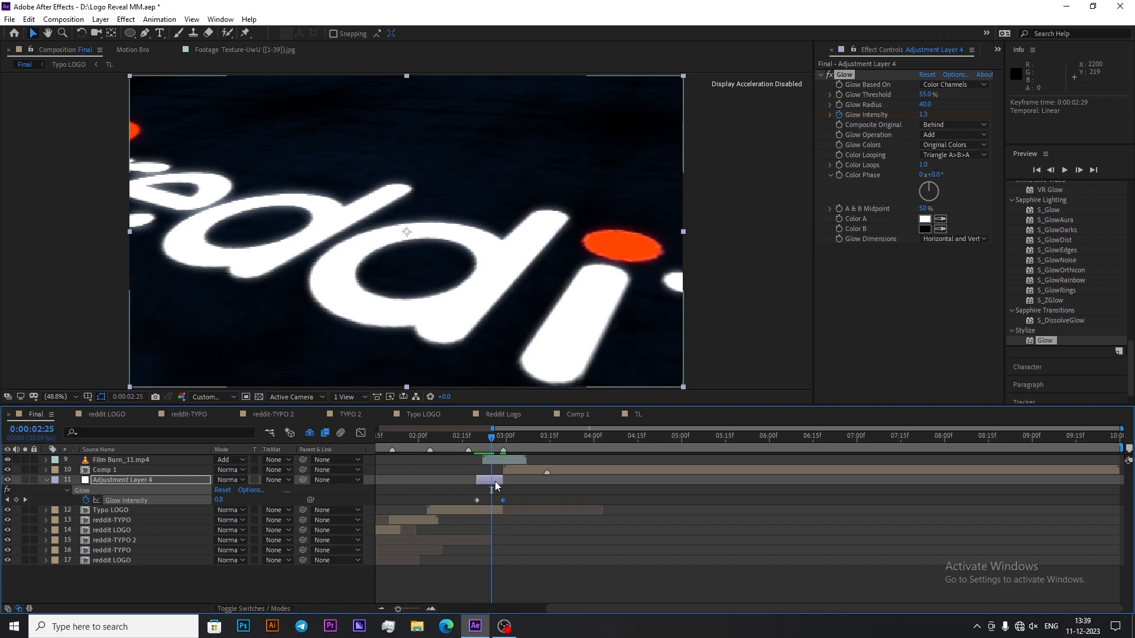
left_click_drag(499, 501, 491, 502)
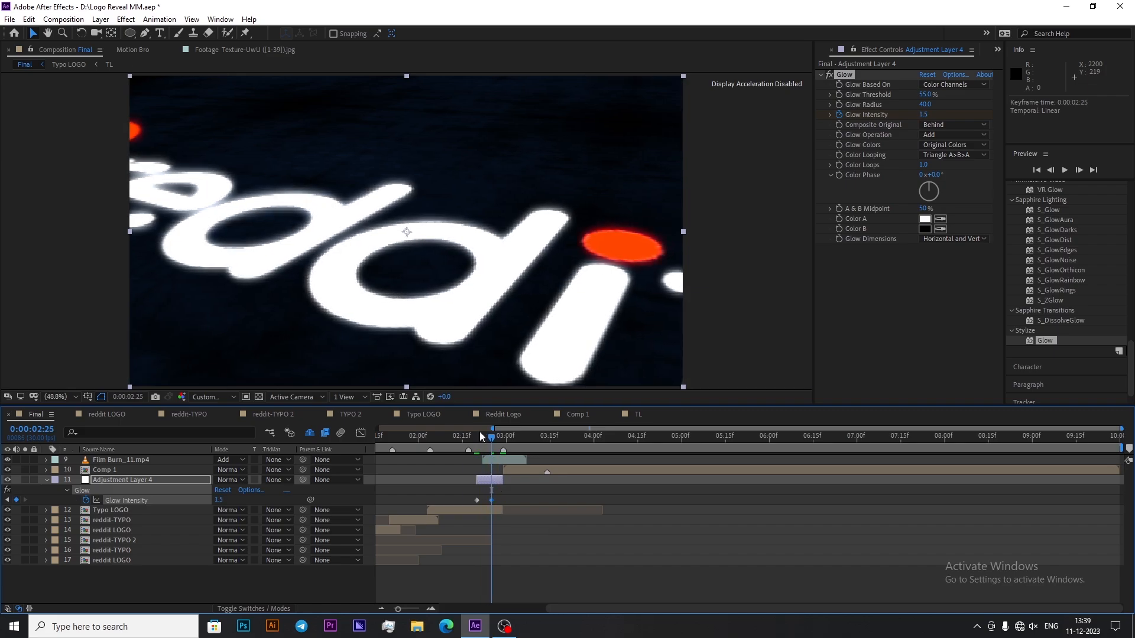
left_click_drag(480, 452, 539, 495)
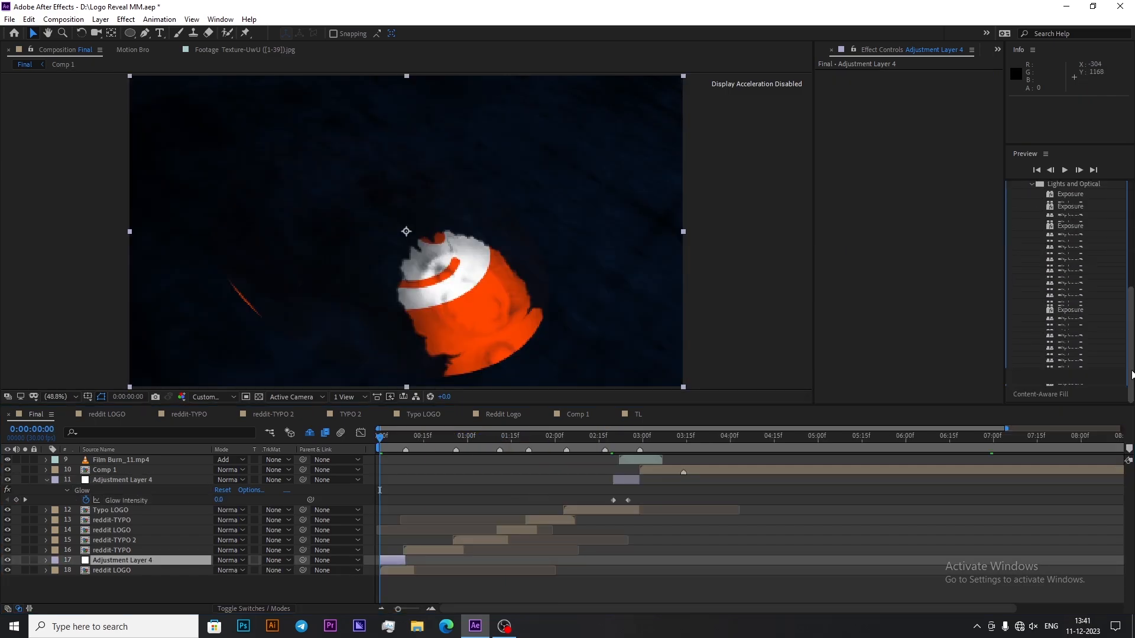
Step: Apply Exposure to the adjustment layer at the start of Final, animating exposure from 3 at 0:00:00:00 to 0 at 0:00:00:05
double_click(1061, 294)
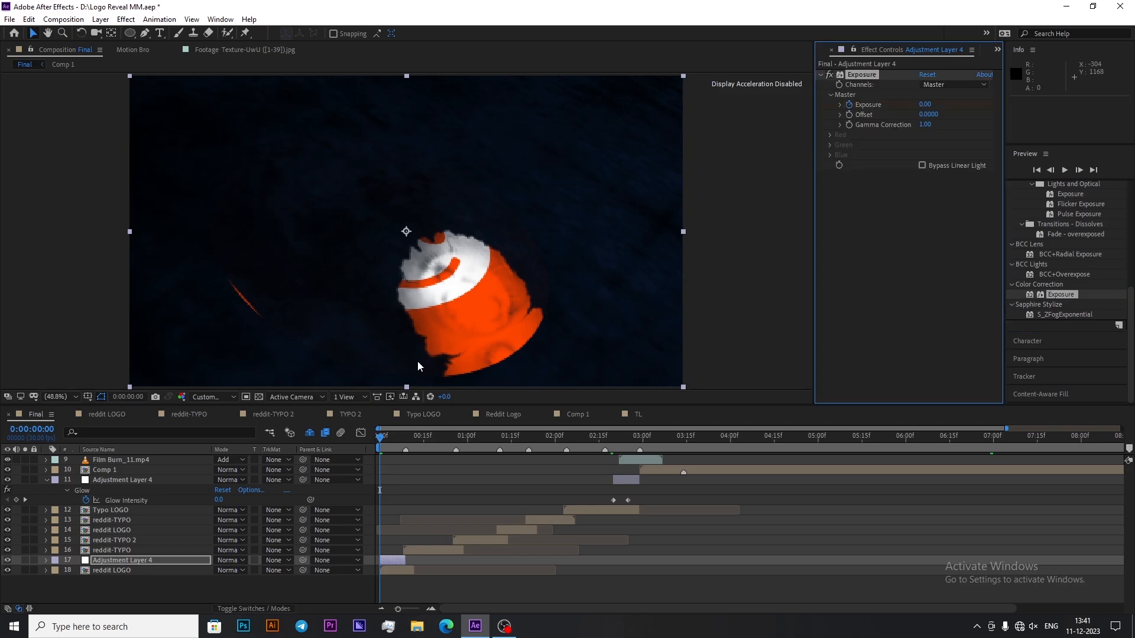
key("u")
left_click_drag(380, 581, 394, 582)
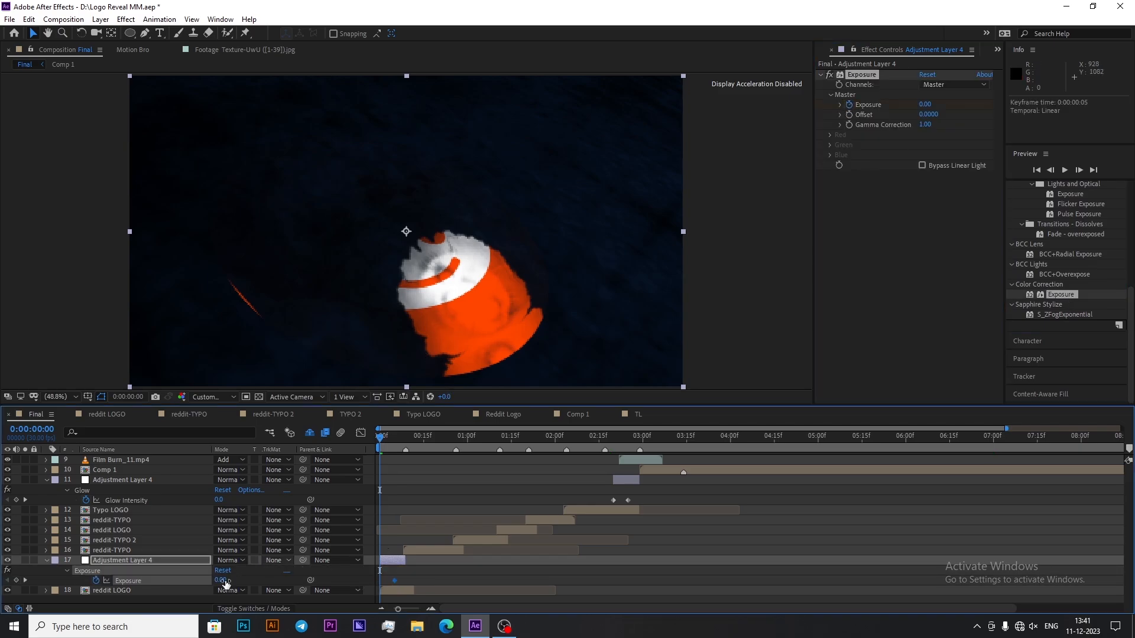
key("1")
left_click(220, 580)
type("3")
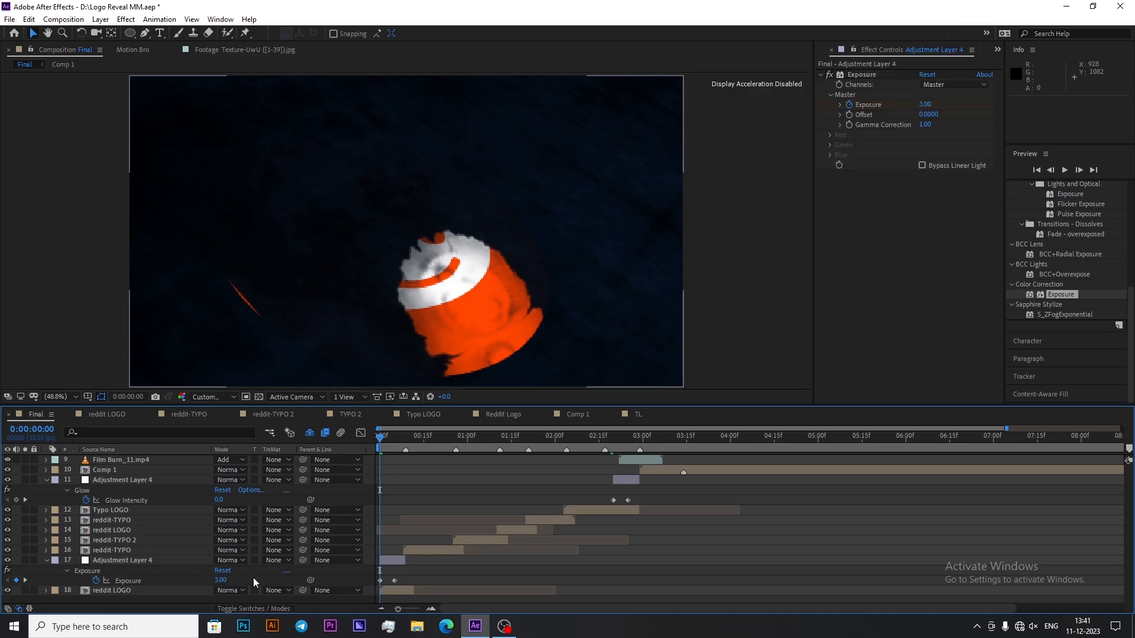
key("Return")
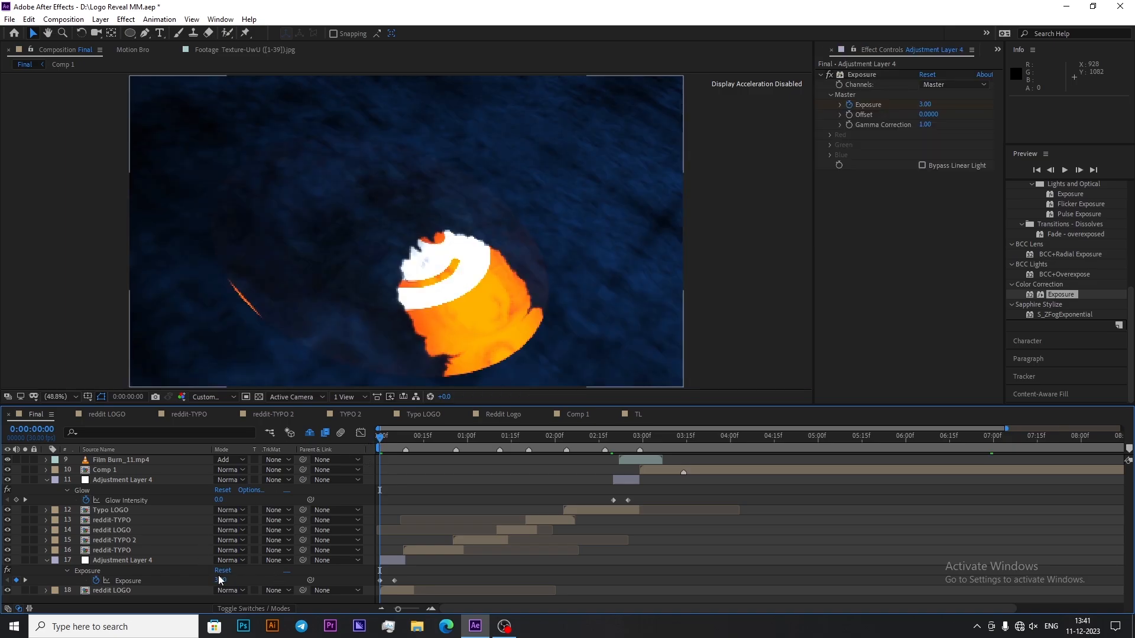
key("Return")
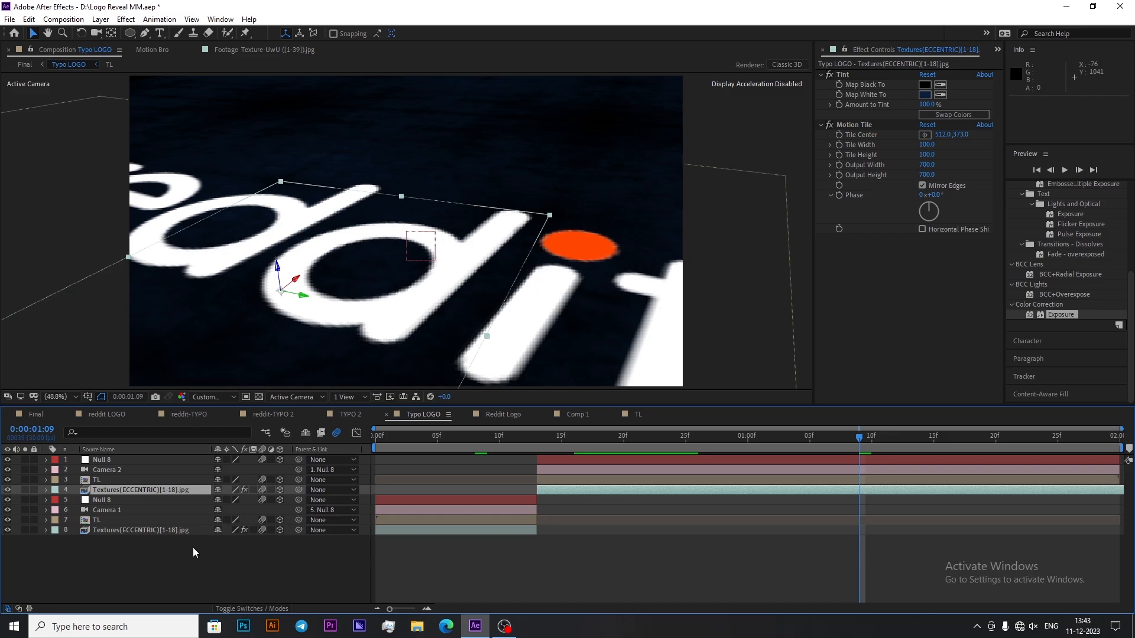
Step: In Typo LOGO, add a black solid beneath the upper TL layer, starting at 0:00:01:07, with a full-frame elliptical mask
right_click(209, 421)
mouse_move(235, 427)
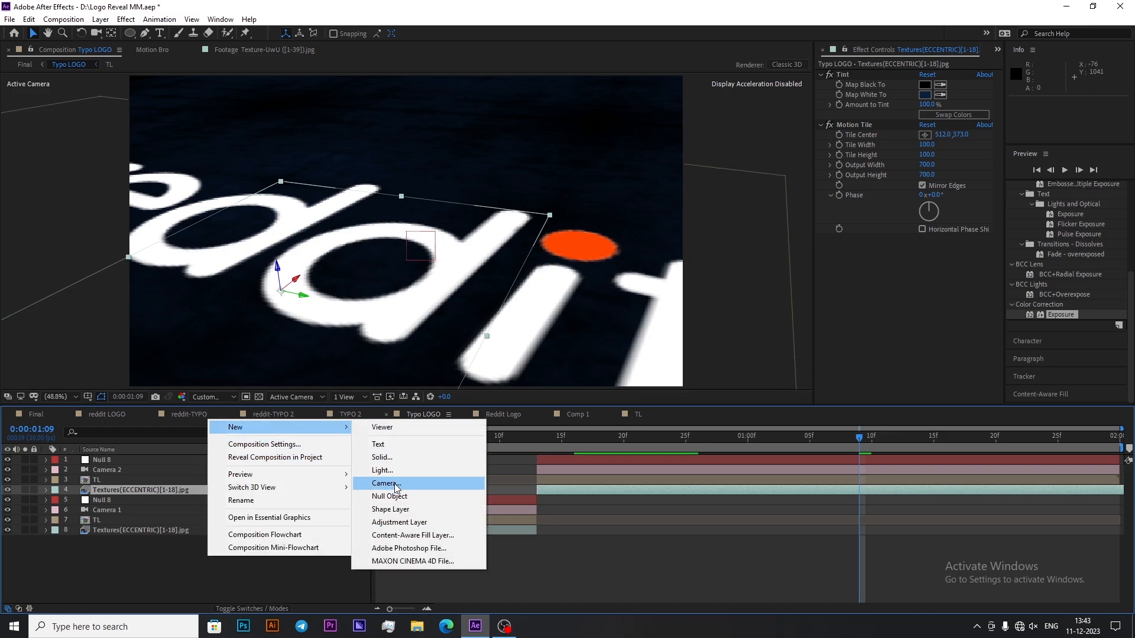
left_click(381, 458)
left_click(608, 418)
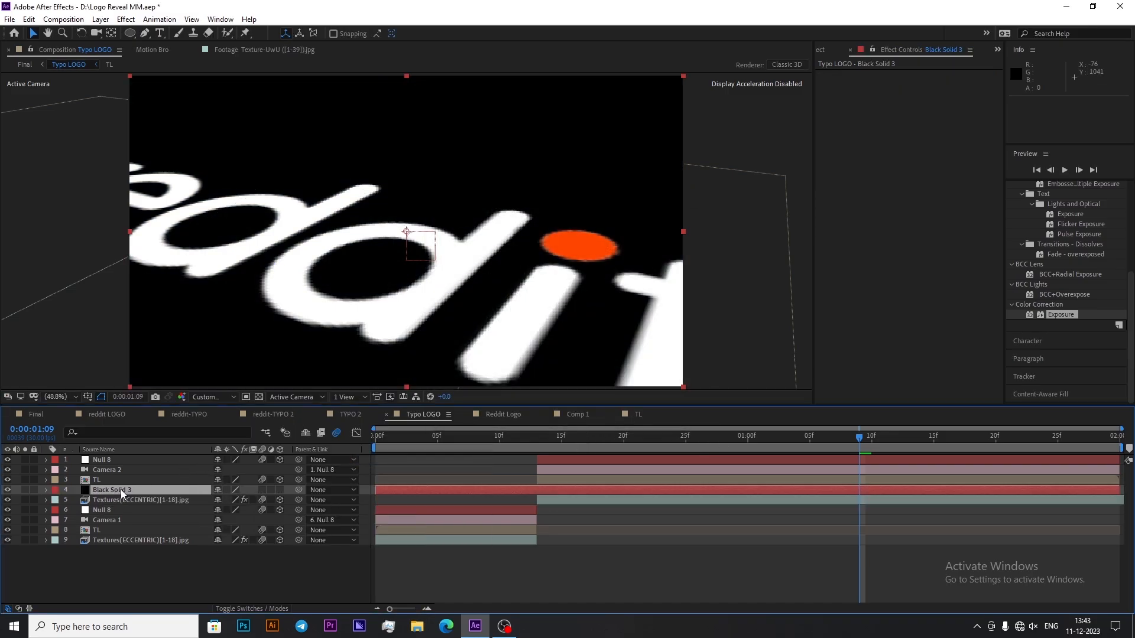
key("bracketleft")
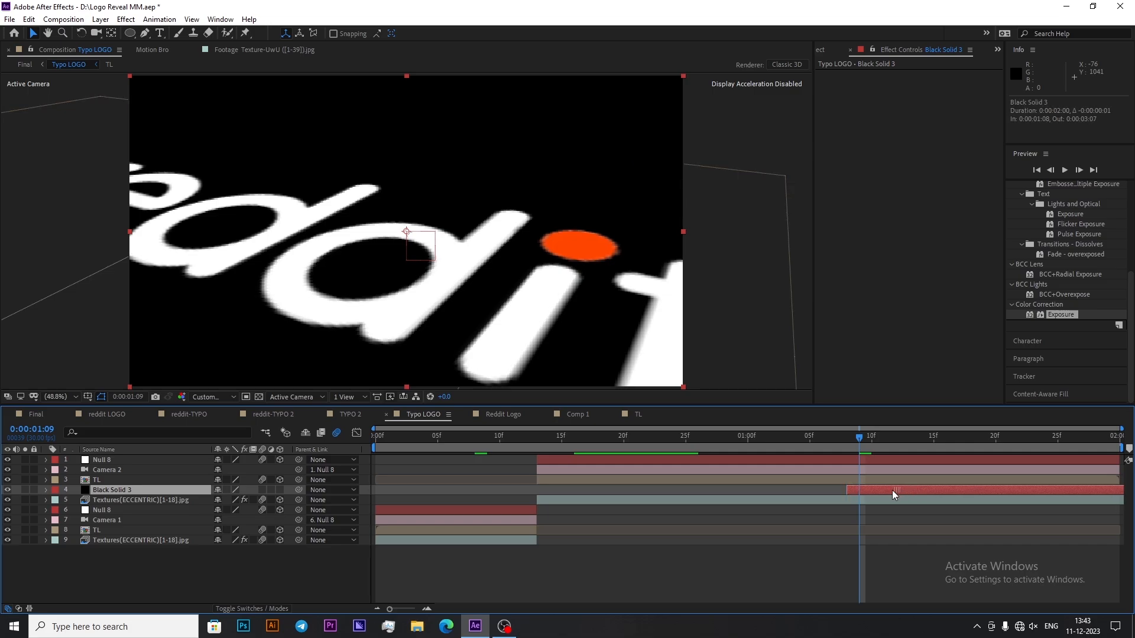
double_click(130, 33)
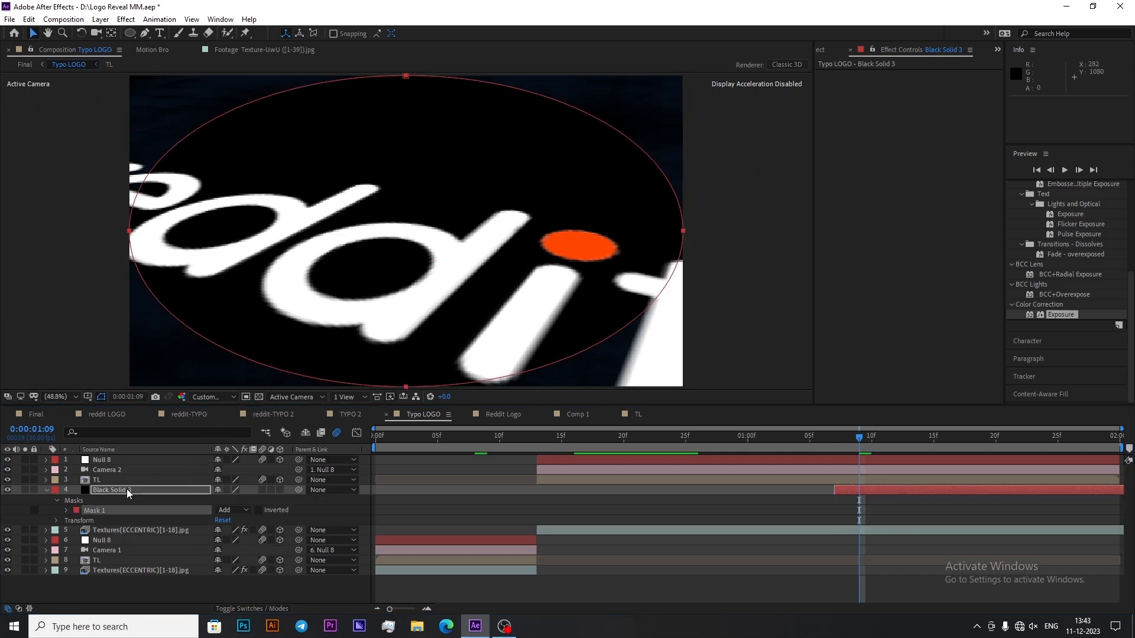
Step: Animate the black solid's opacity from 0% at 0:00:01:07 to 75% at 0:00:01:29
key("alt+shift+t")
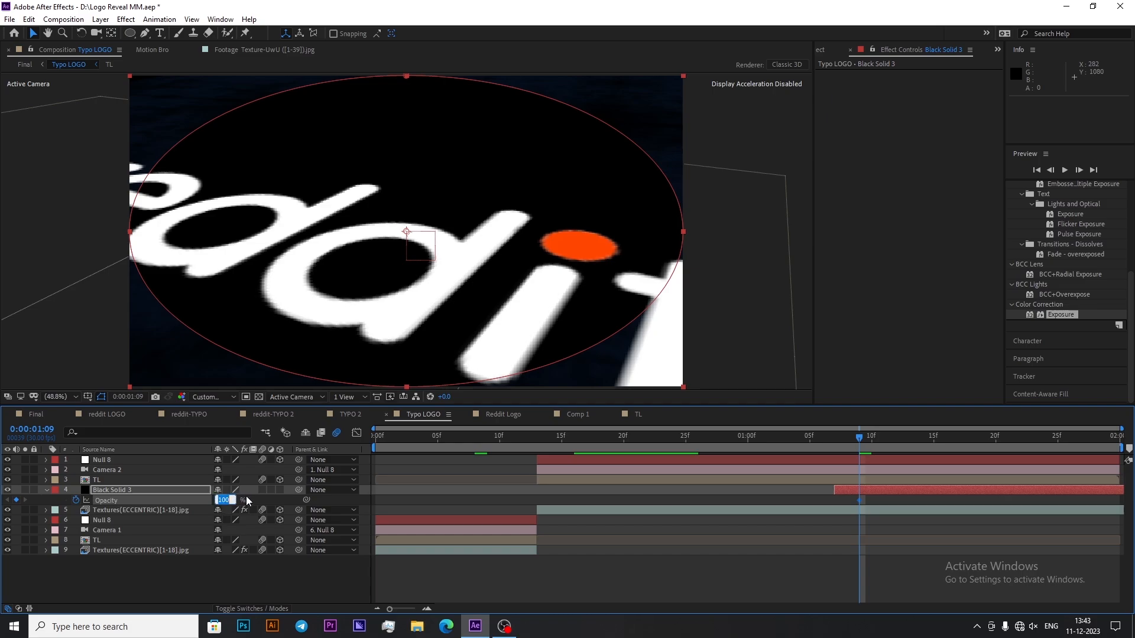
left_click(252, 495)
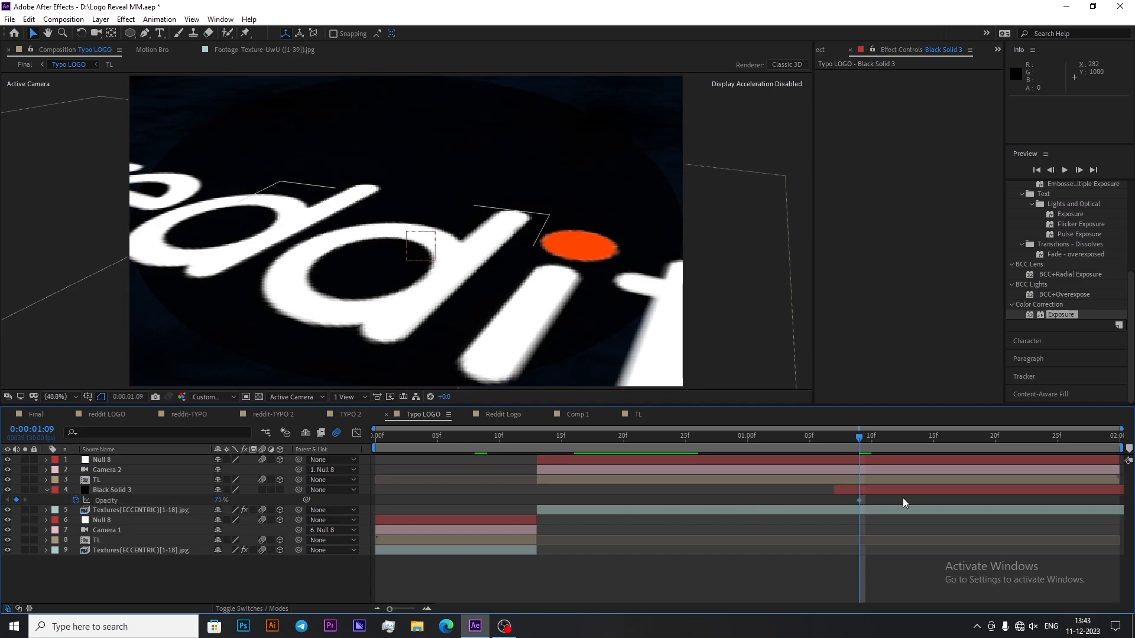
left_click_drag(860, 501, 921, 501)
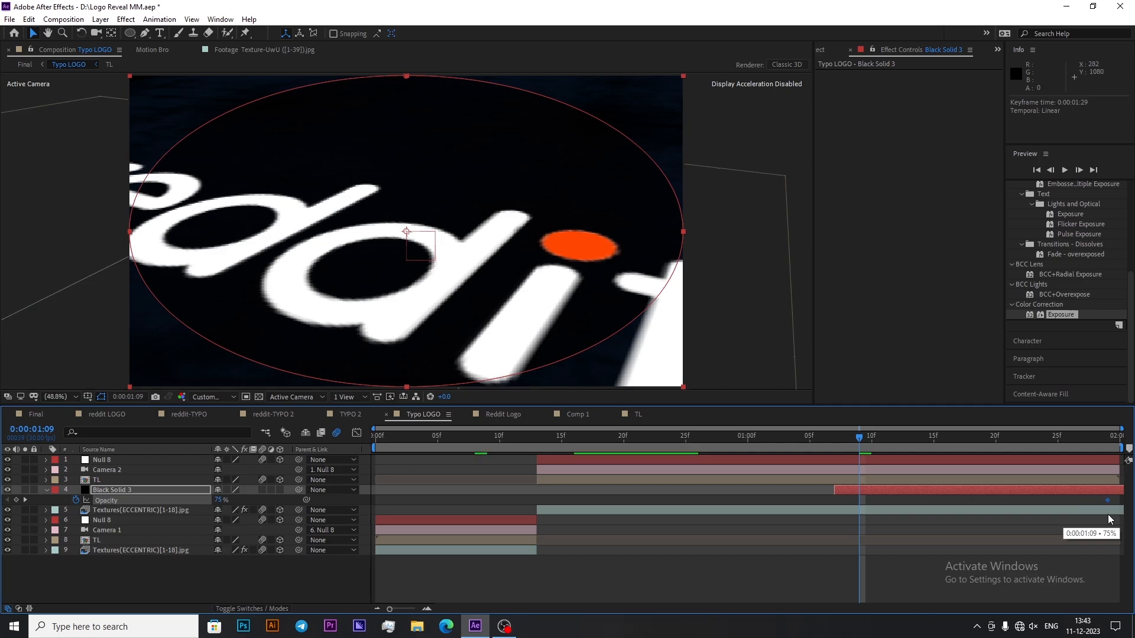
left_click(219, 499)
type("0")
left_click(595, 501)
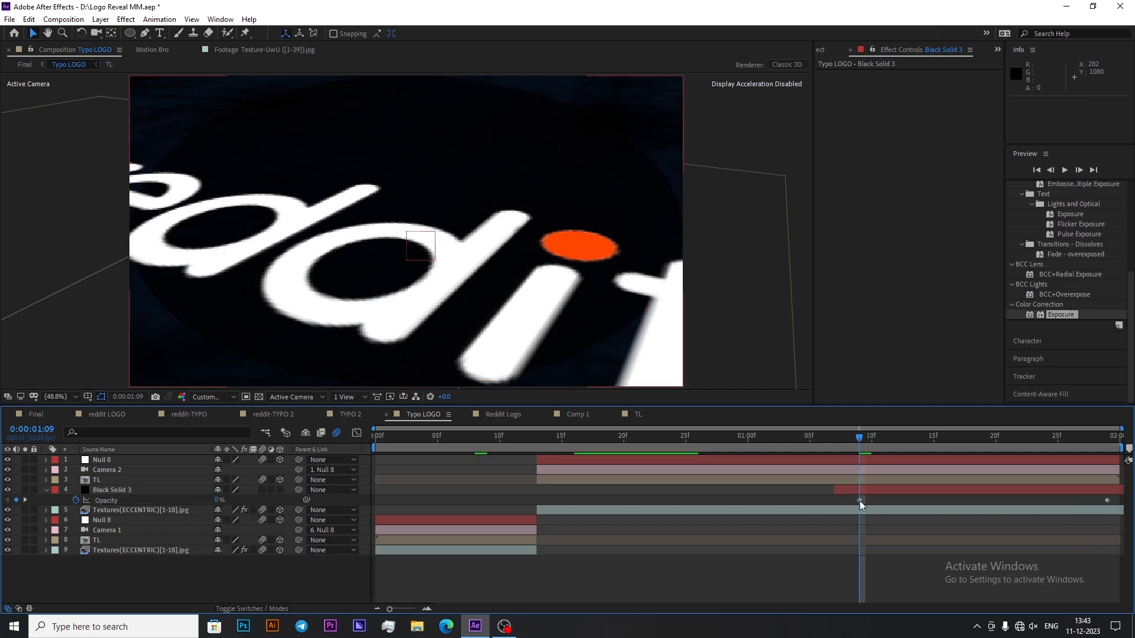
left_click_drag(860, 501, 847, 503)
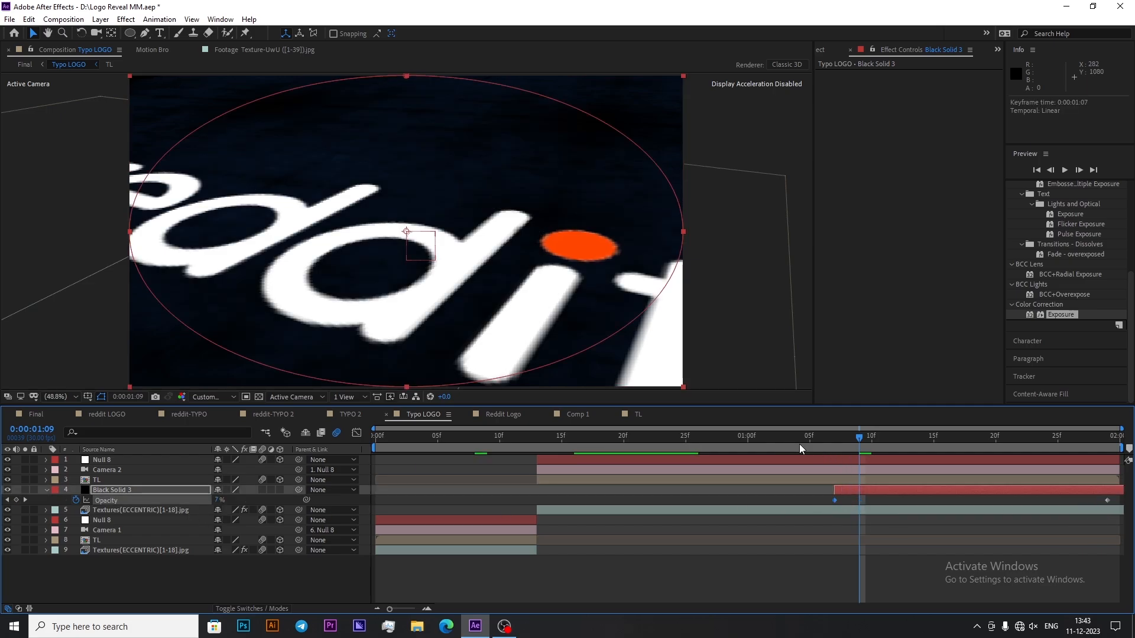
Step: Set the elliptical mask's feather to 260 pixels and scrub through the fade
left_click(821, 439)
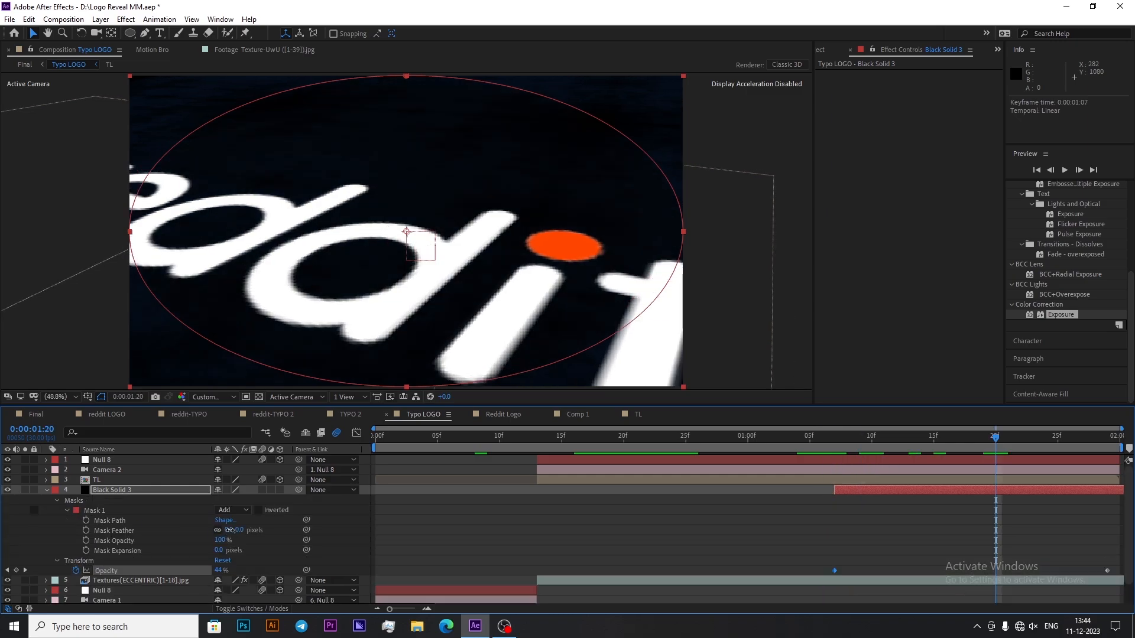
left_click_drag(235, 530, 398, 540)
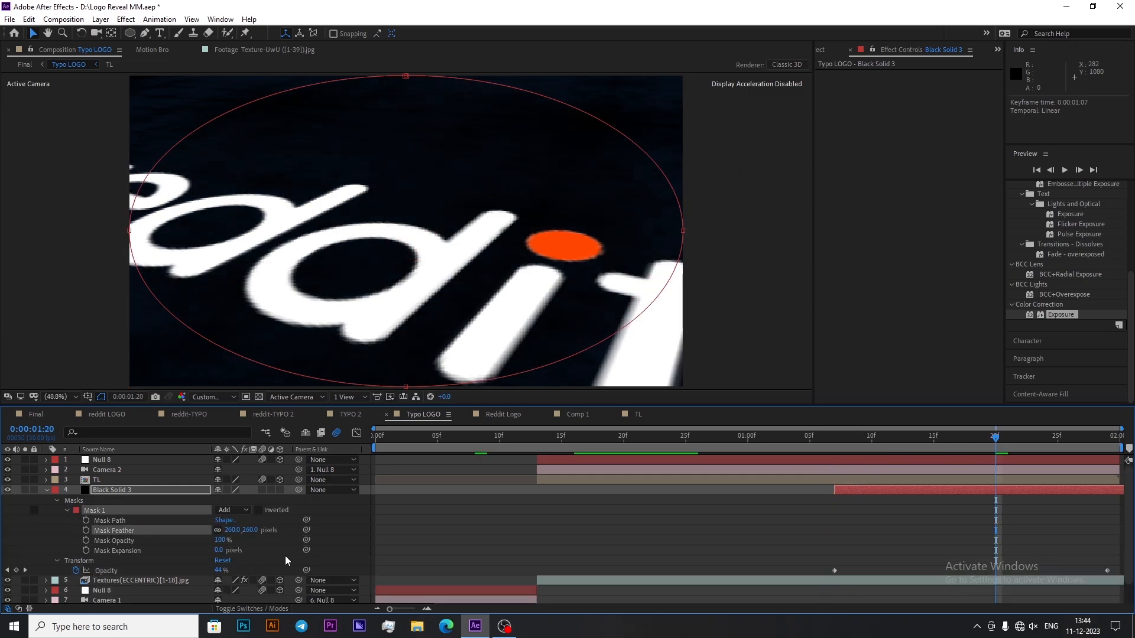
left_click(286, 561)
left_click_drag(804, 438, 983, 500)
Step: Ease the black solid's opacity keyframes in the speed graph so the fade peaks early and slows gradually into the end
left_click(984, 490)
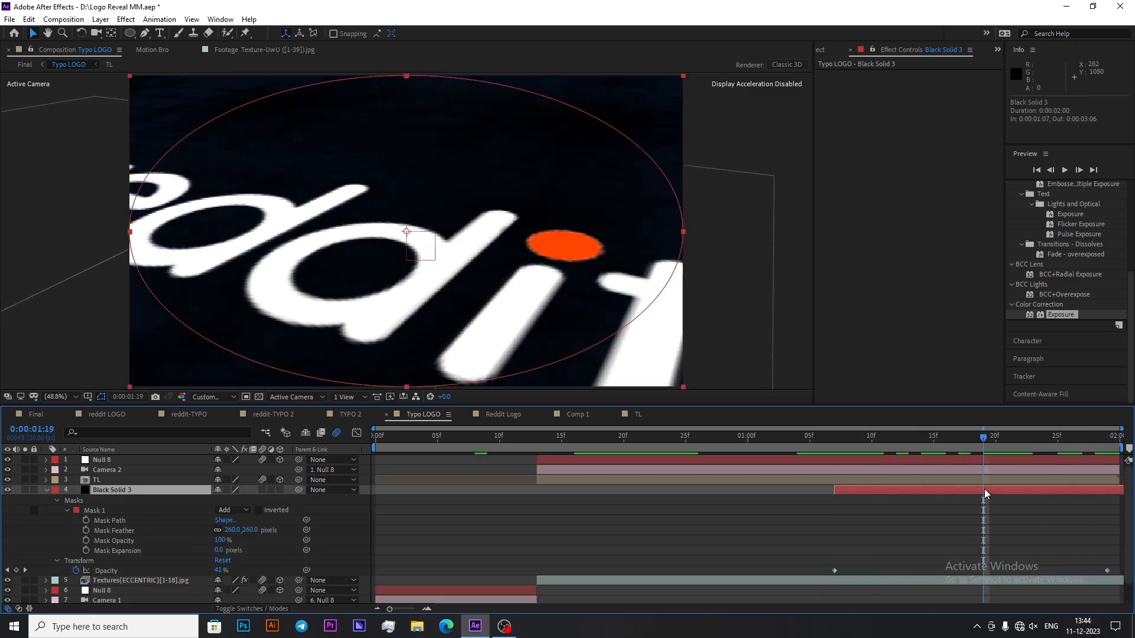
key("shift+F3")
left_click_drag(1062, 576, 910, 578)
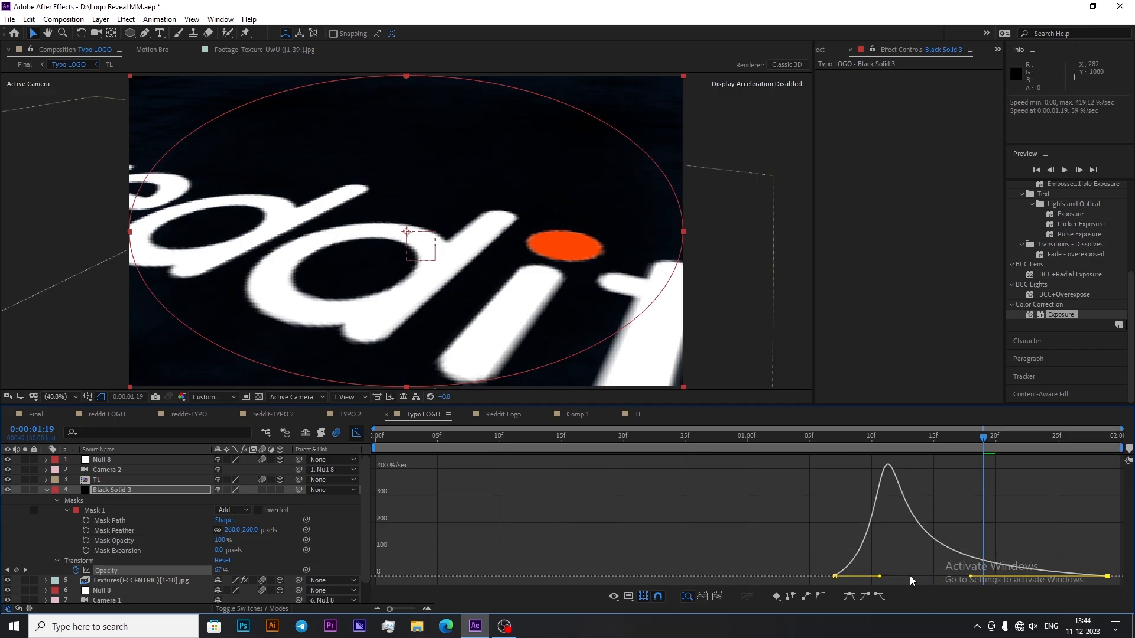
key("shift+F3")
left_click_drag(811, 443, 1113, 490)
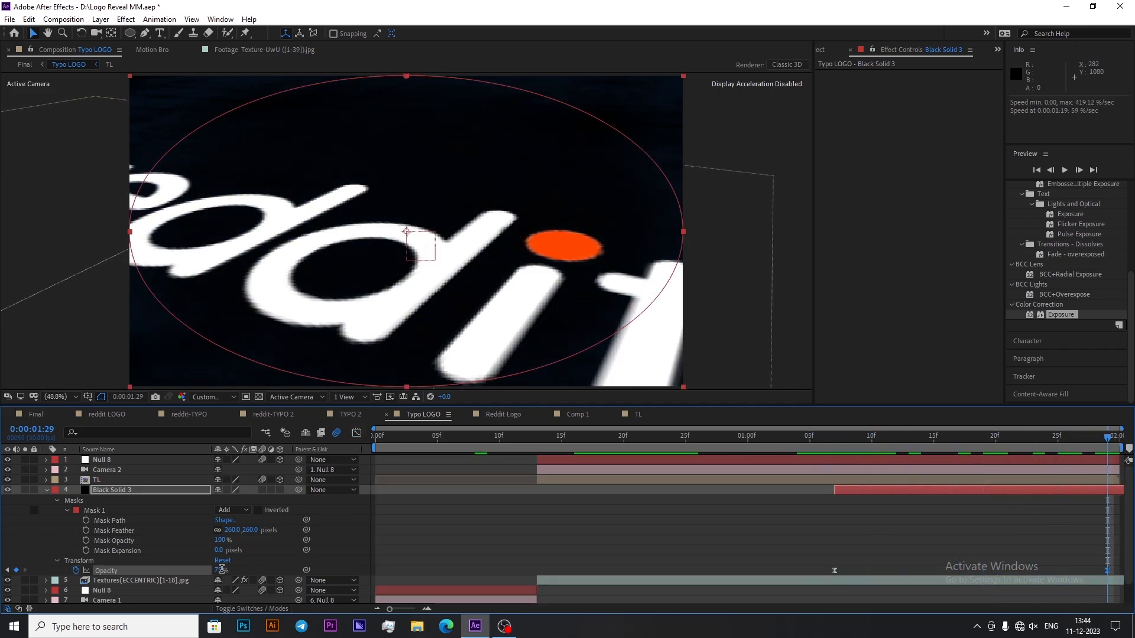
left_click_drag(834, 438, 792, 439)
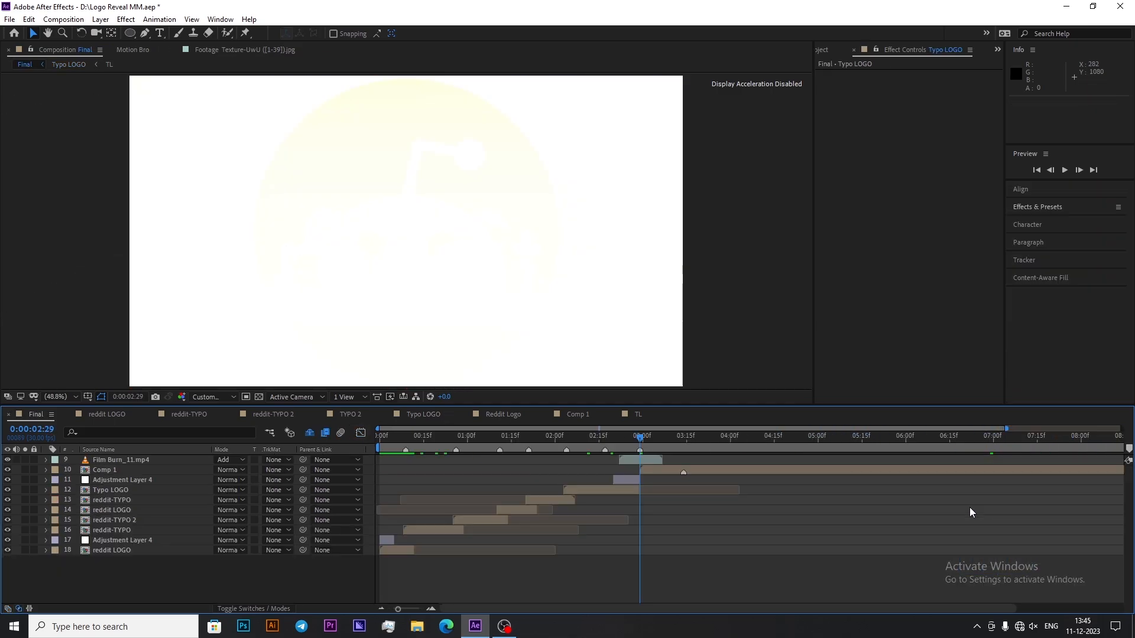
Step: Play back the Final composition across the transition into Comp 1
key("minus")
key("space")
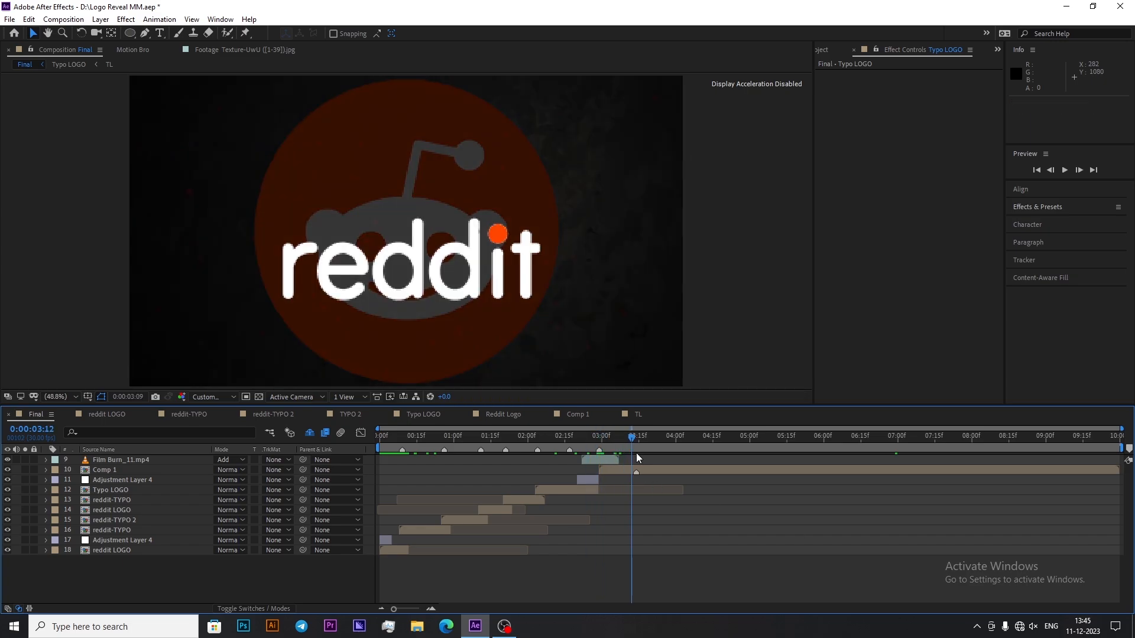